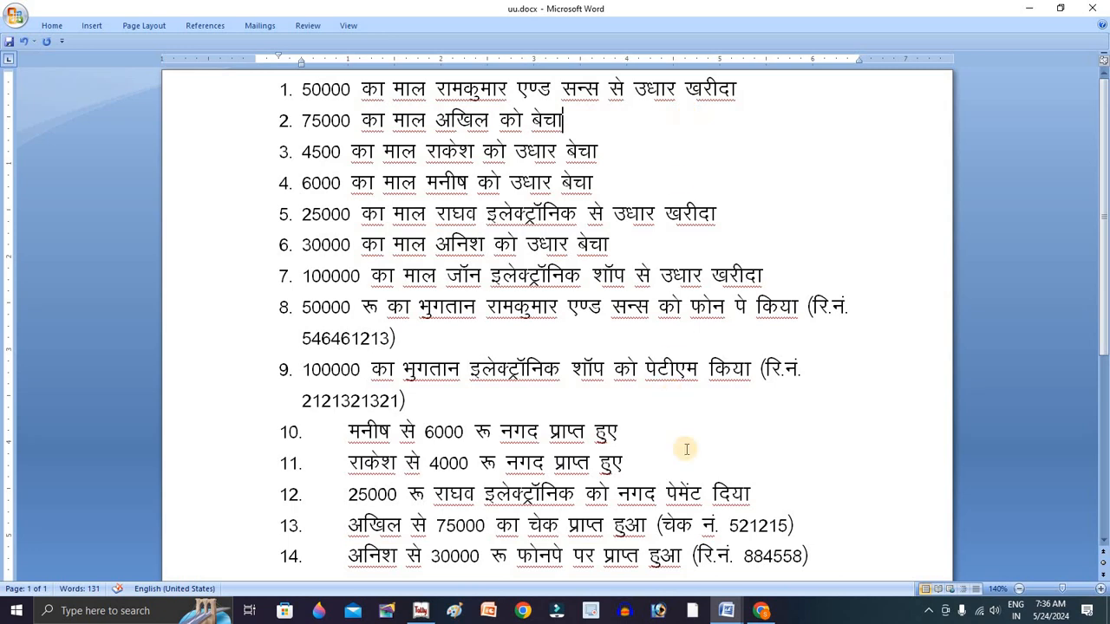
# Review the payment and cheque transactions at the end of the Word list (items 10–14)
pyautogui.moveTo(663, 492); pyautogui.dragTo(747, 494)
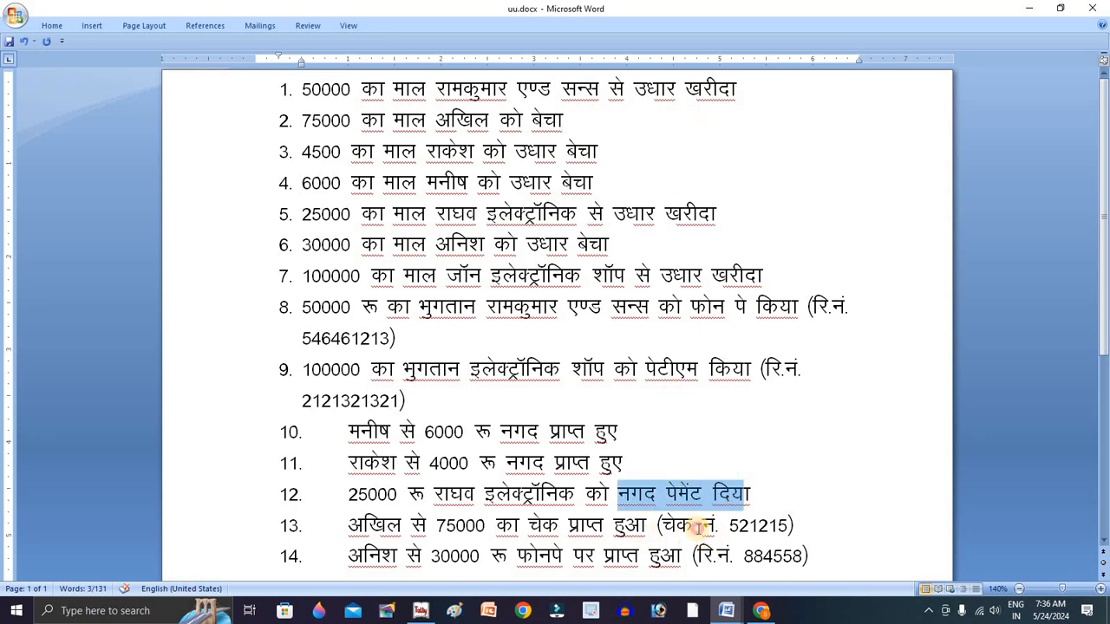
pyautogui.moveTo(635, 525); pyautogui.dragTo(704, 527)
pyautogui.click(708, 440)
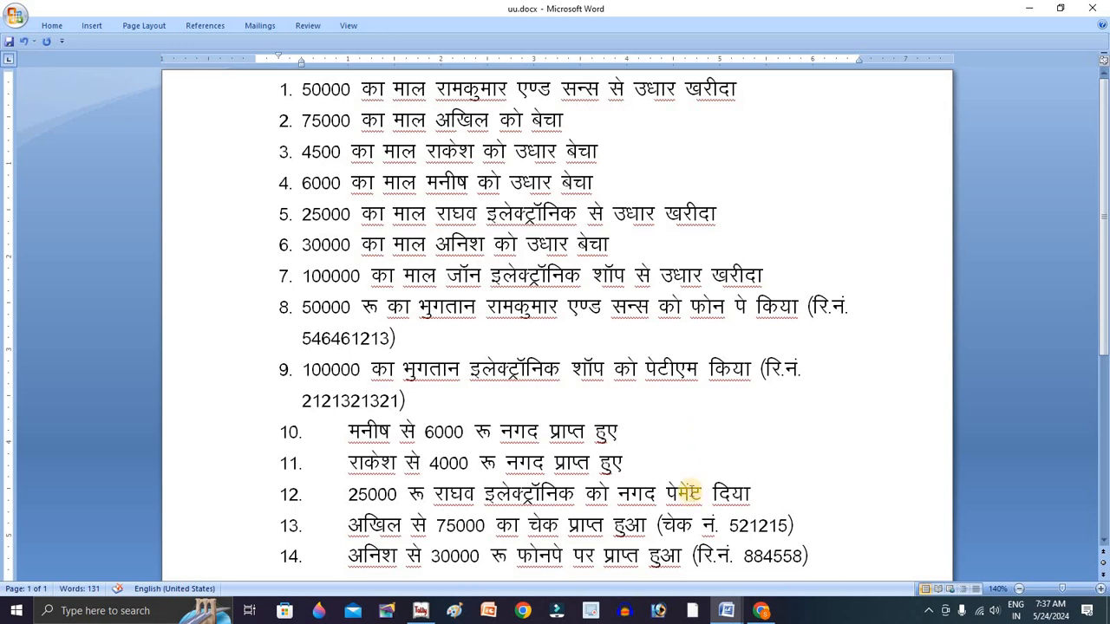
pyautogui.click(700, 466)
pyautogui.click(795, 503)
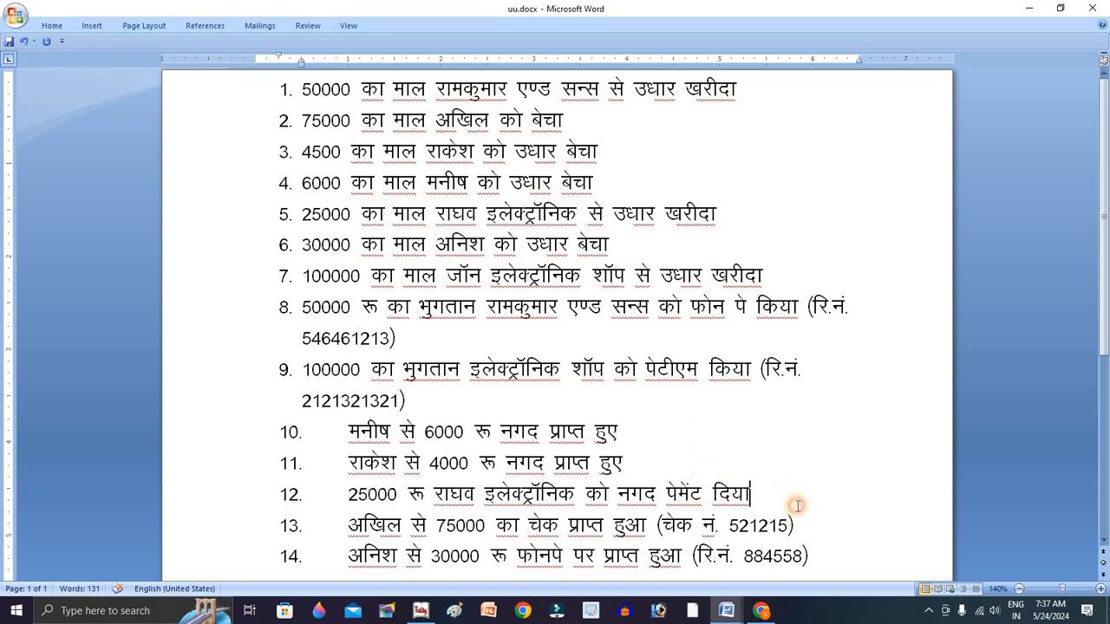
pyautogui.click(823, 559)
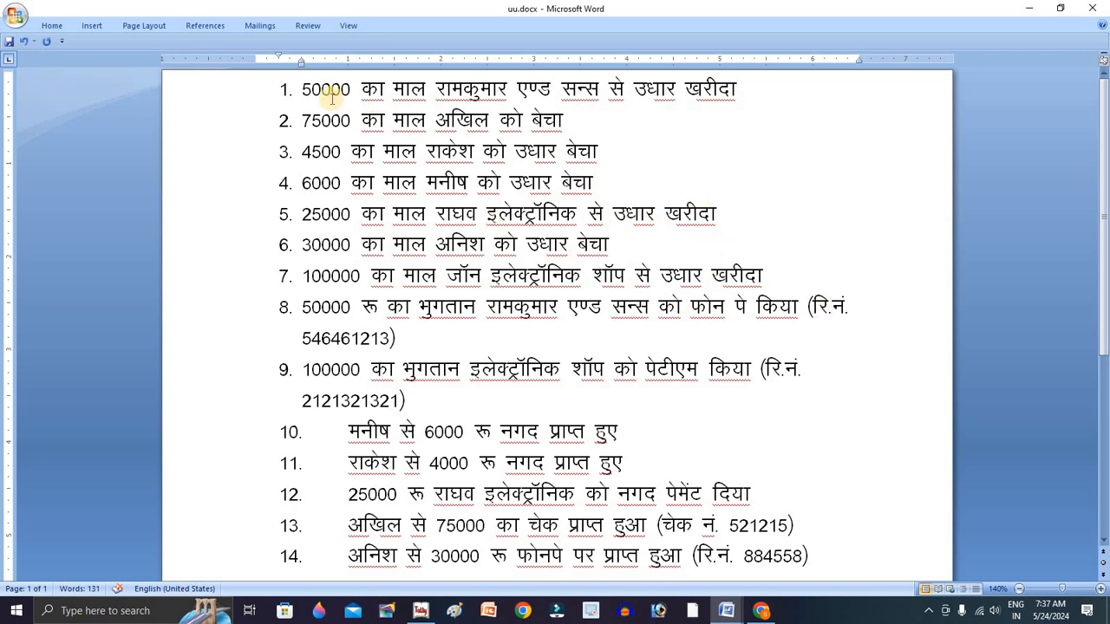
# Select the whole of transaction 1 in uu.docx
pyautogui.moveTo(302, 89); pyautogui.dragTo(790, 78)
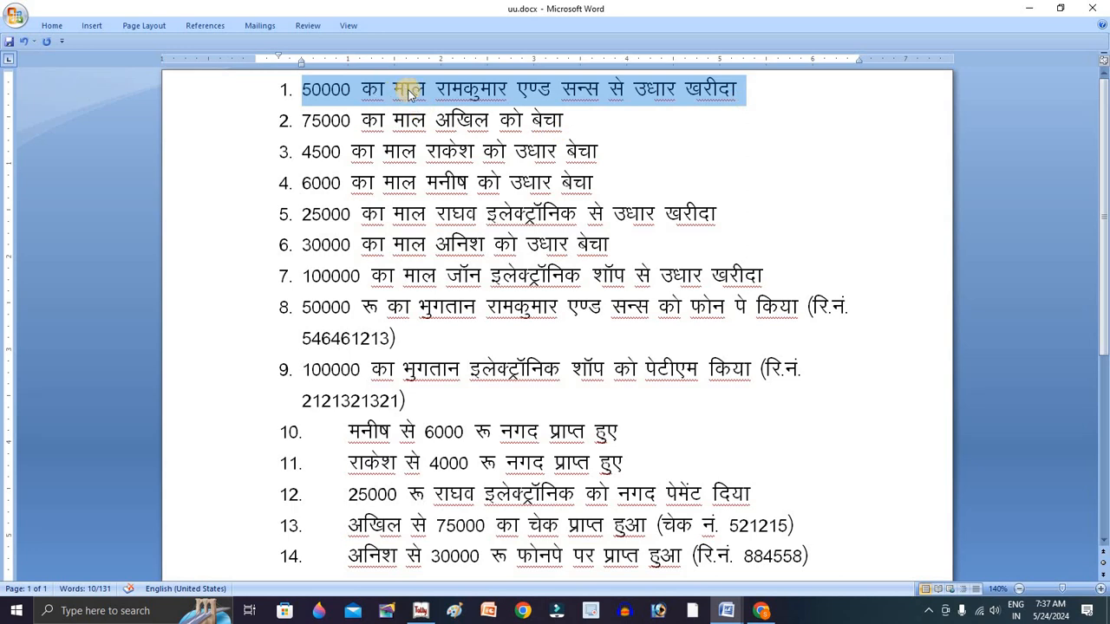
pyautogui.click(747, 93)
pyautogui.moveTo(302, 91); pyautogui.dragTo(791, 99)
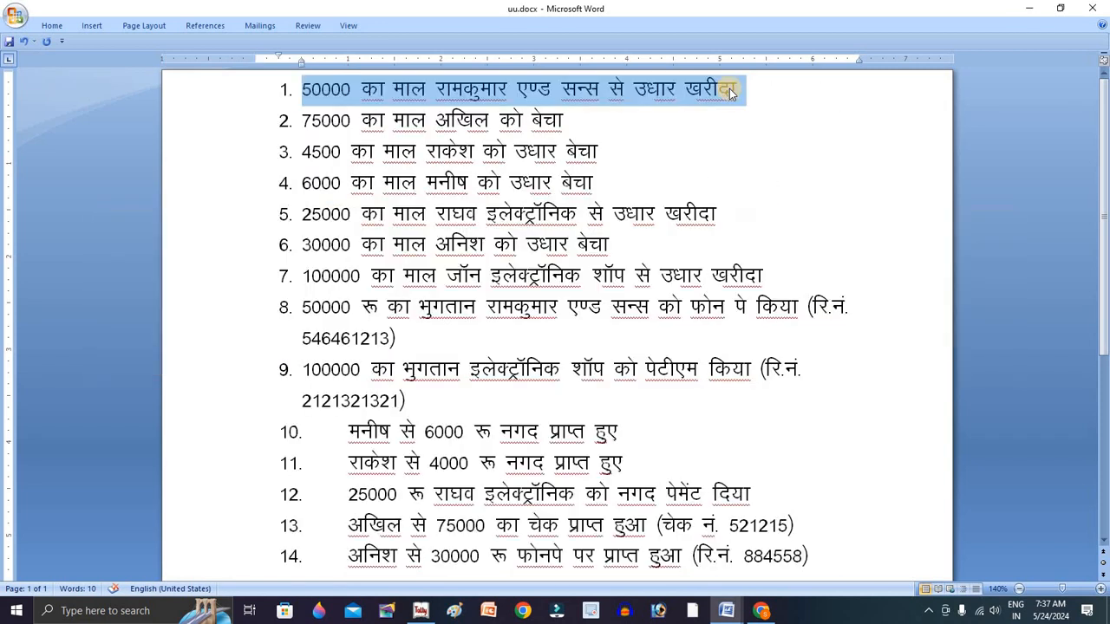
# In Tally 9, start a new company named ABC Electronics
pyautogui.click(421, 610)
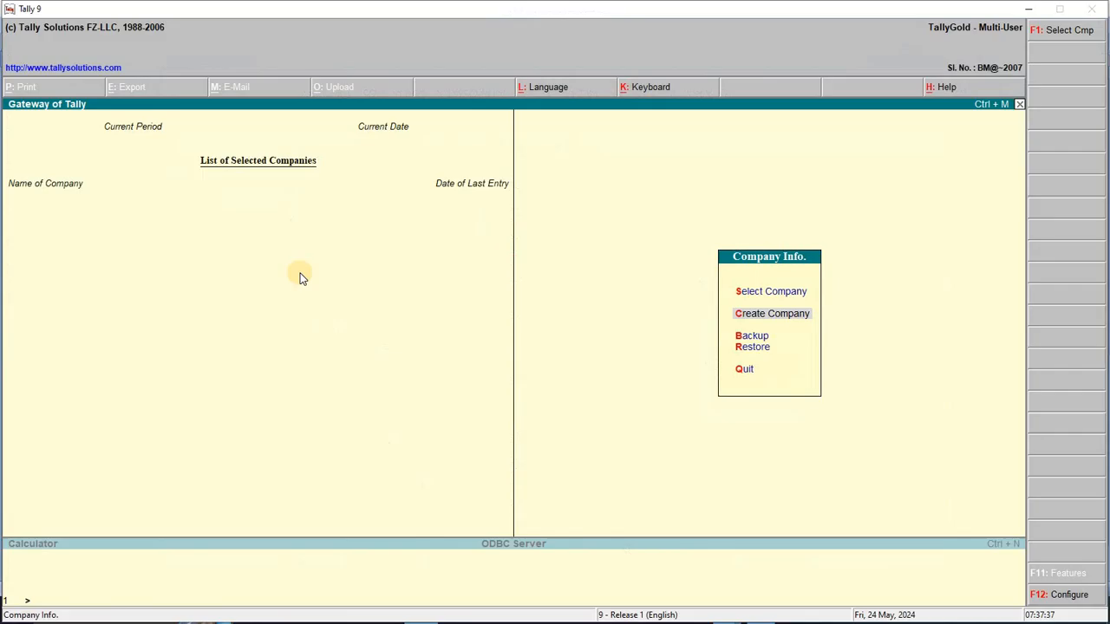
pyautogui.press('Down')
pyautogui.press('Up')
pyautogui.press('Down')
pyautogui.press('Up')
pyautogui.press('Return')
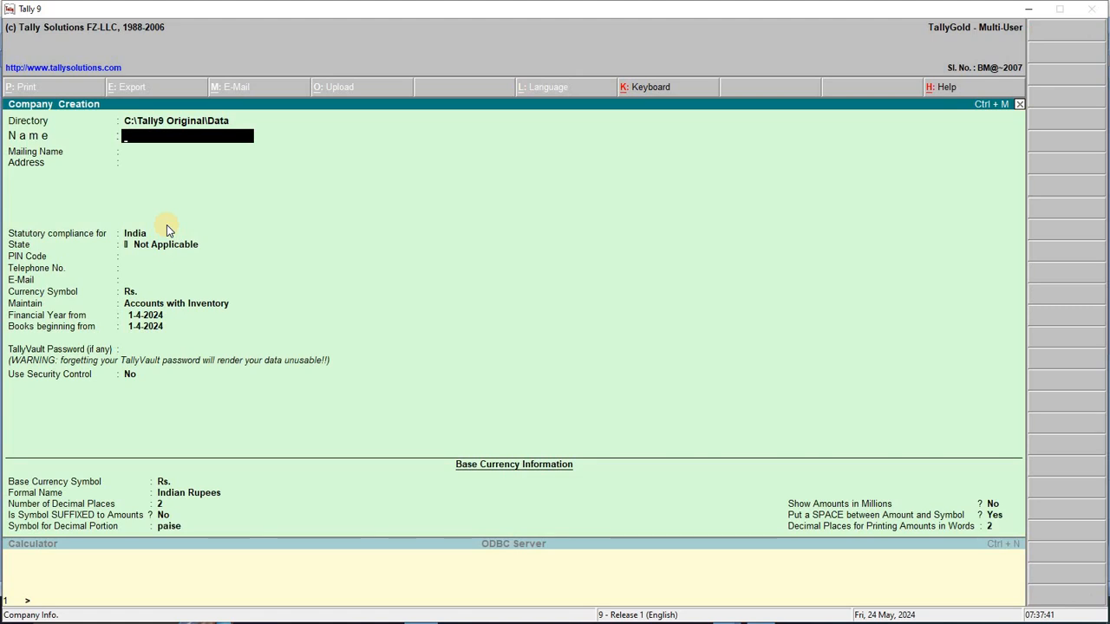
pyautogui.write('Z')
pyautogui.press('BackSpace')
pyautogui.write('ABC E')
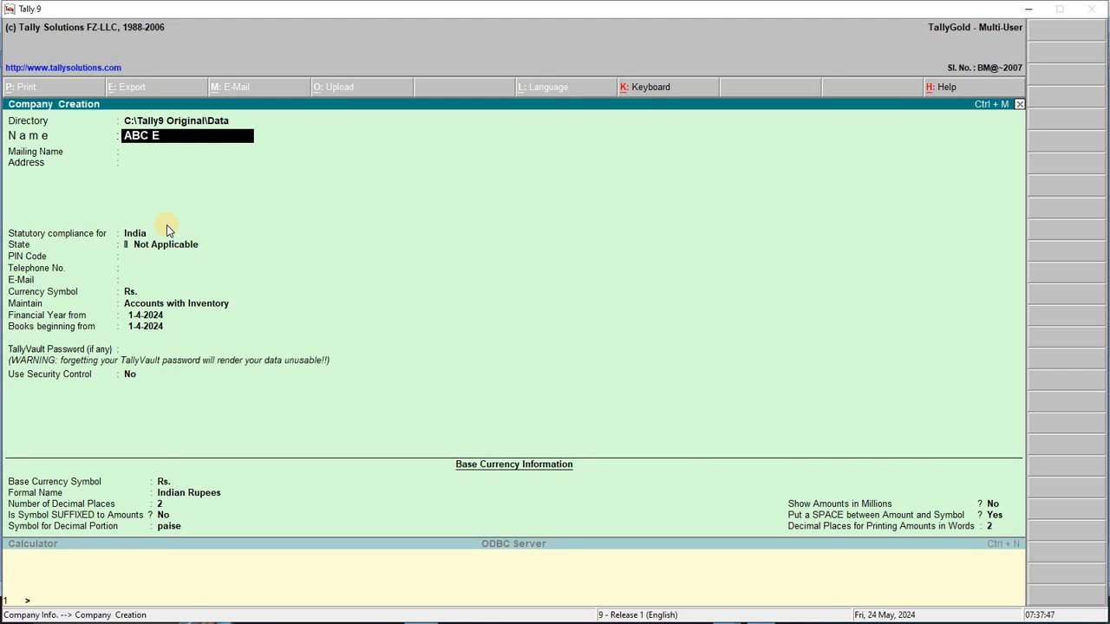
pyautogui.write('lectronics')
pyautogui.press('Return')
# Fill in the mailing address, state Chhattisgarh and PIN code, then save the company
pyautogui.press('Return')
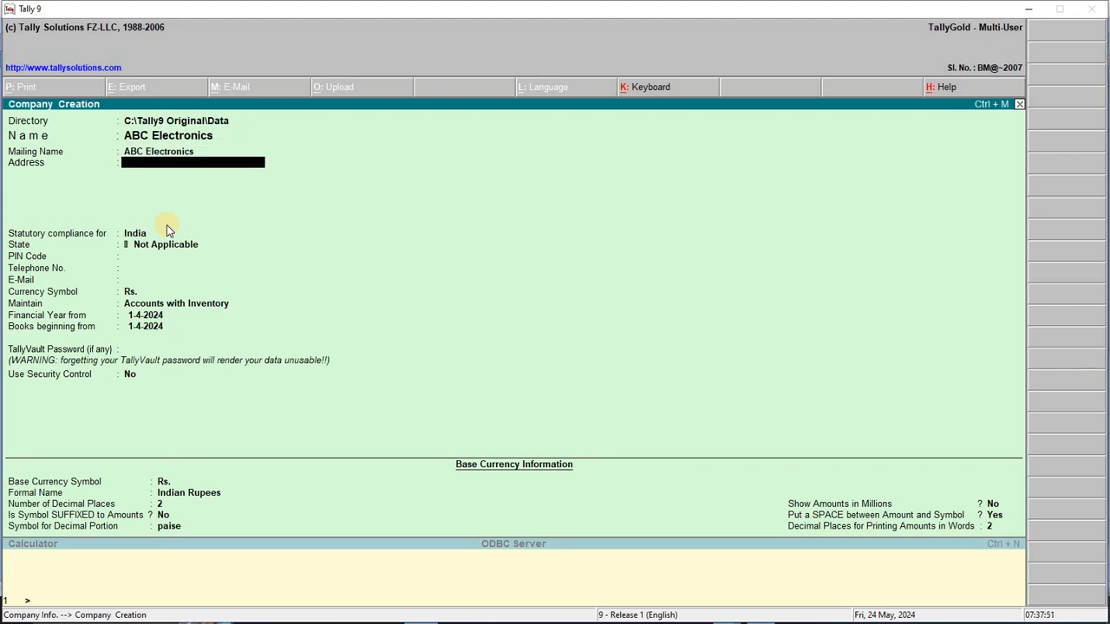
pyautogui.write('Main Road')
pyautogui.press('Return')
pyautogui.write('Bsp')
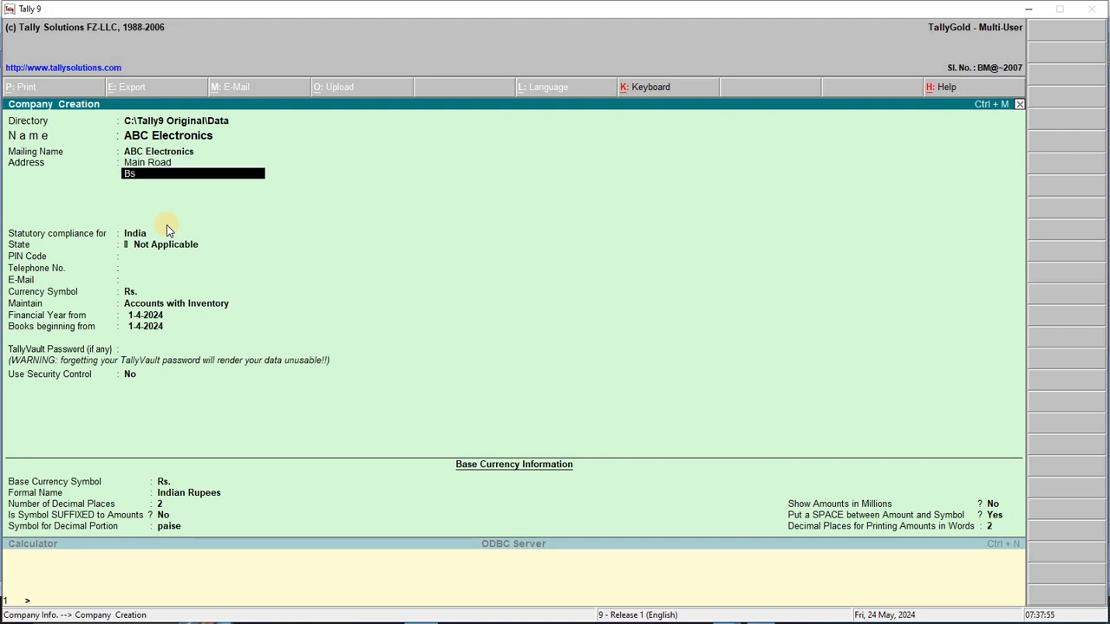
pyautogui.press('Return')
pyautogui.press('Return')
pyautogui.write('chh')
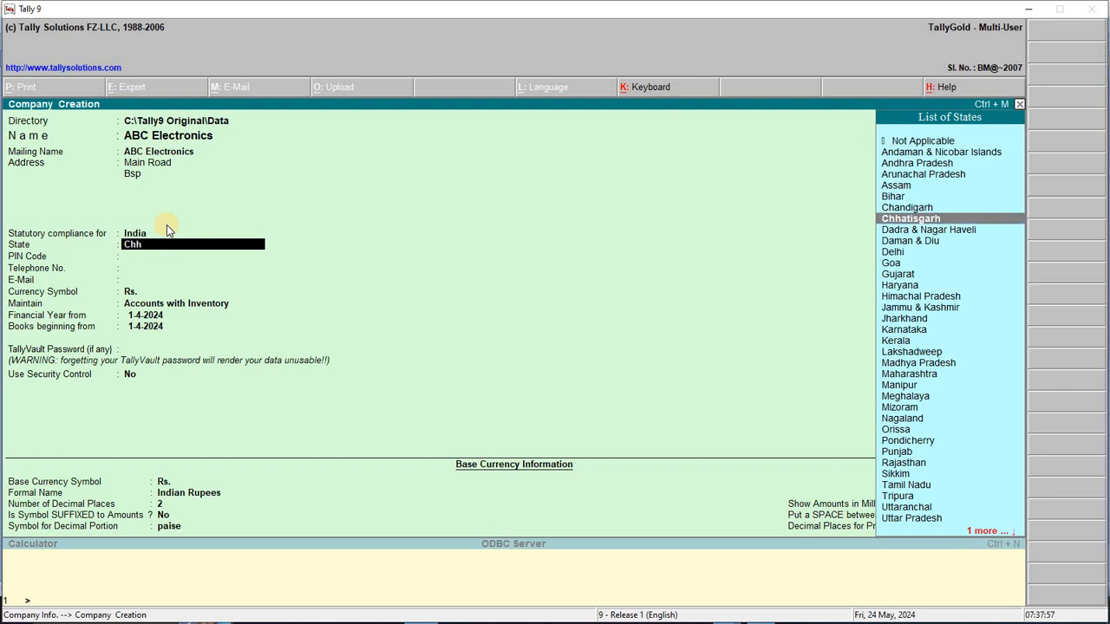
pyautogui.press('Return')
pyautogui.write('495001')
pyautogui.press('Return')
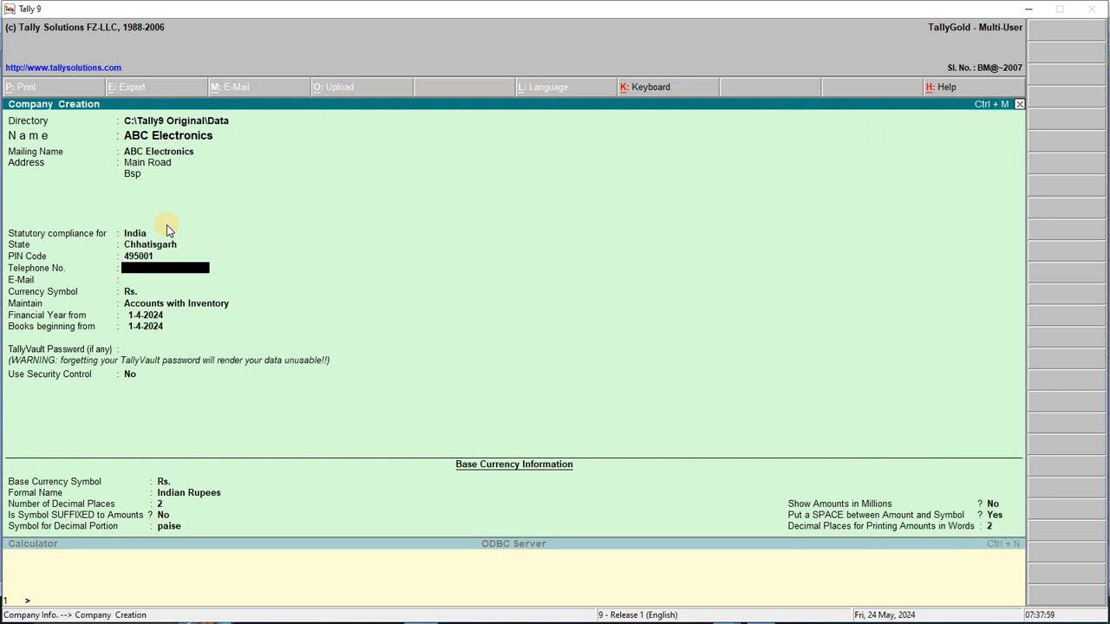
pyautogui.press('Return')
pyautogui.press('Return')
pyautogui.press('Return')
pyautogui.press('Return')
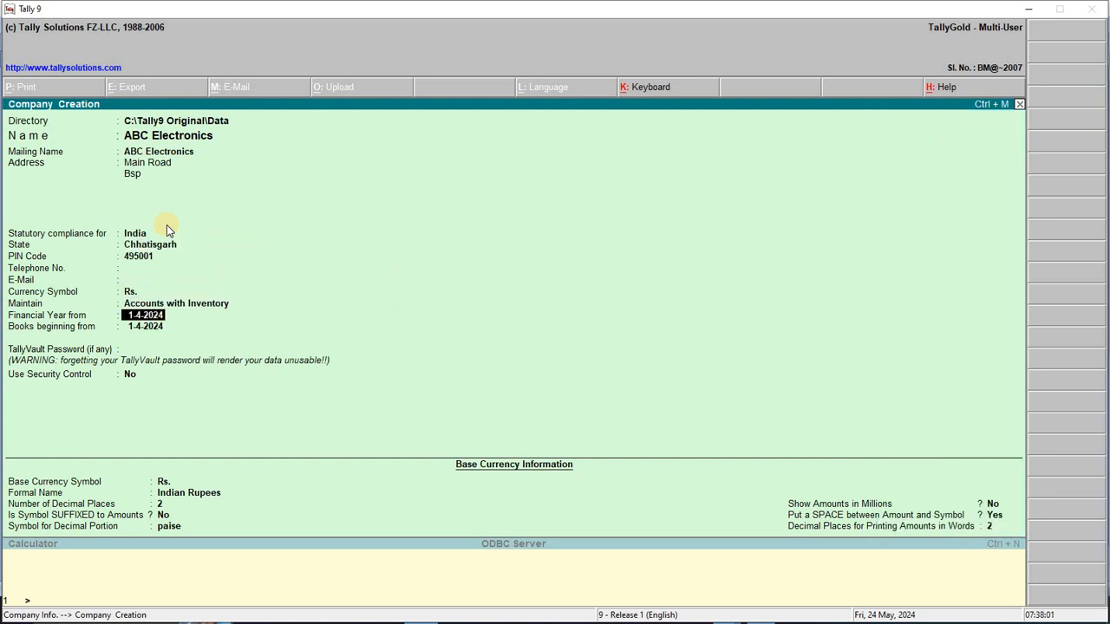
pyautogui.hotkey('ctrl', 'a')
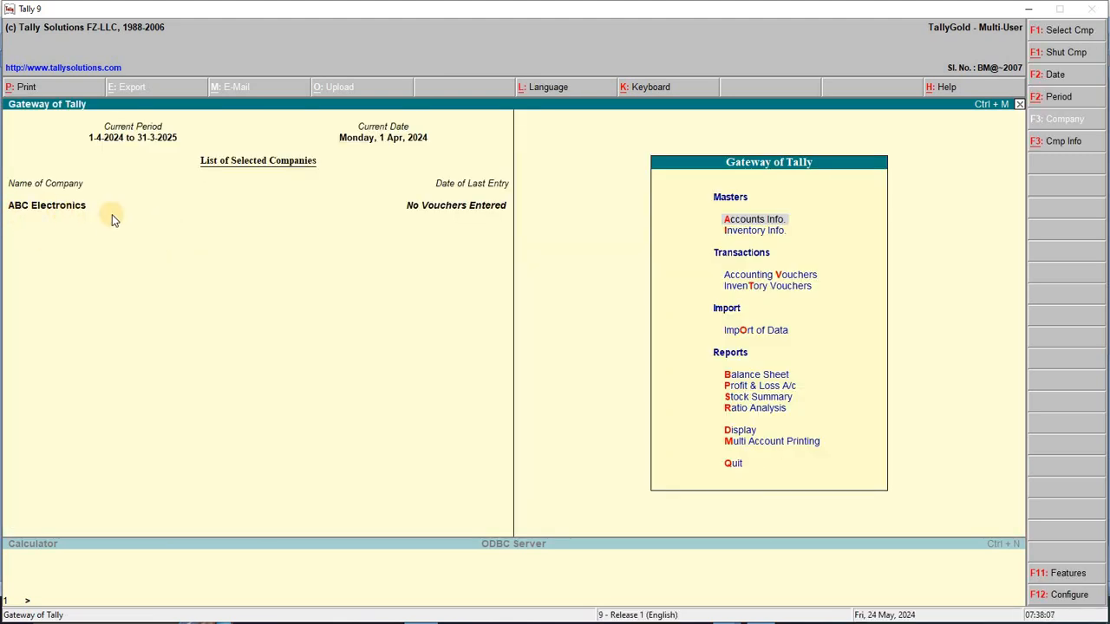
# Open accounting voucher entry and reread transaction 1 in the Word list
pyautogui.press('Down')
pyautogui.press('Down')
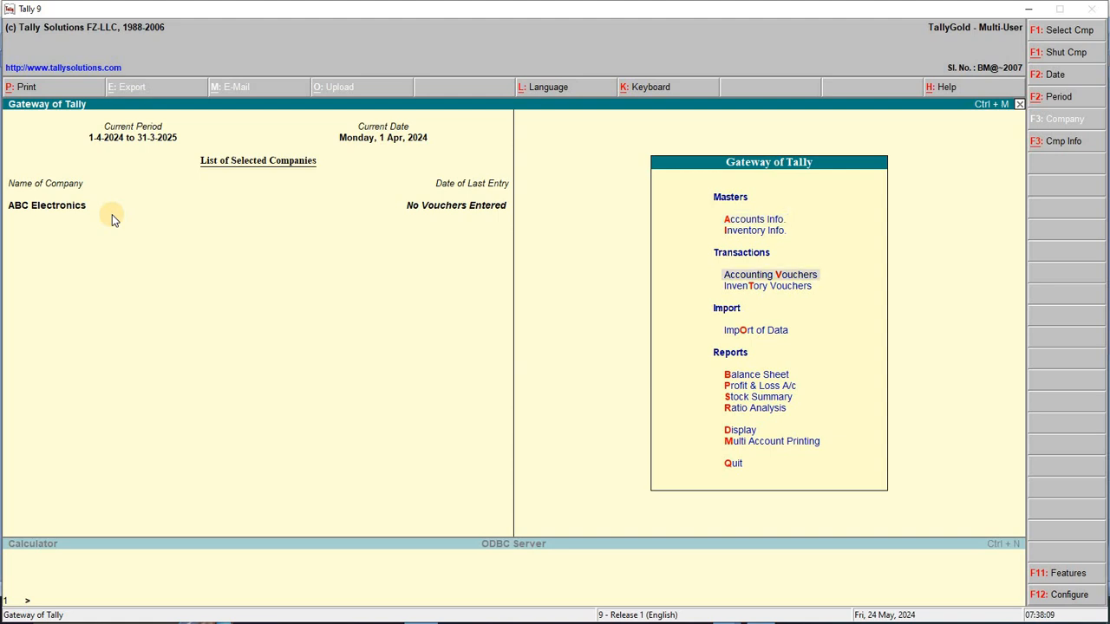
pyautogui.press('Return')
pyautogui.hotkey('alt', 'Tab')
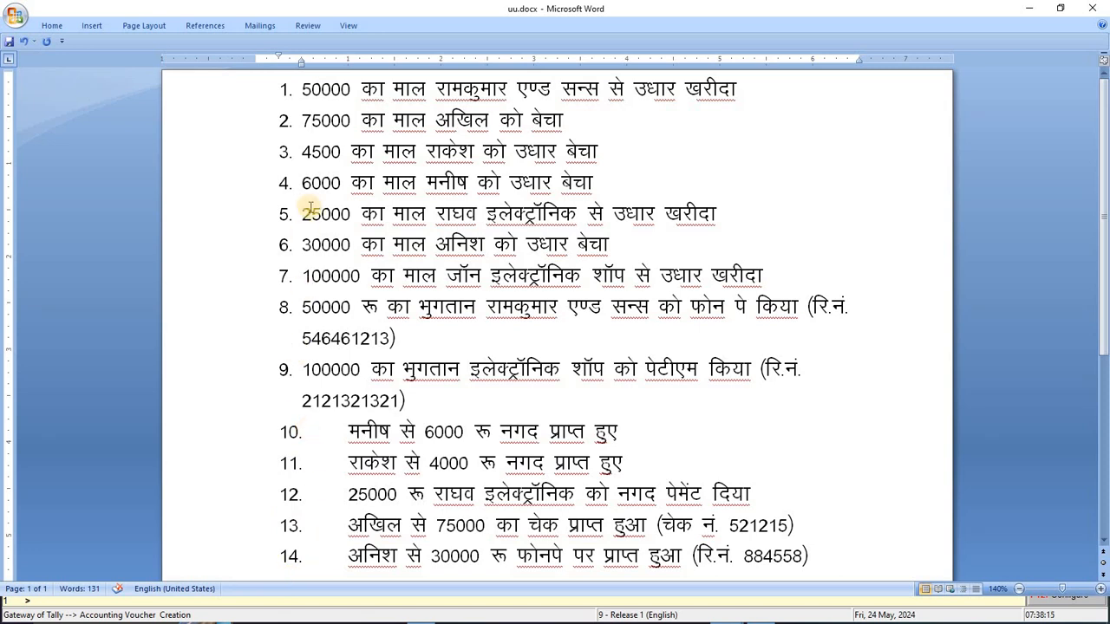
pyautogui.click(344, 559)
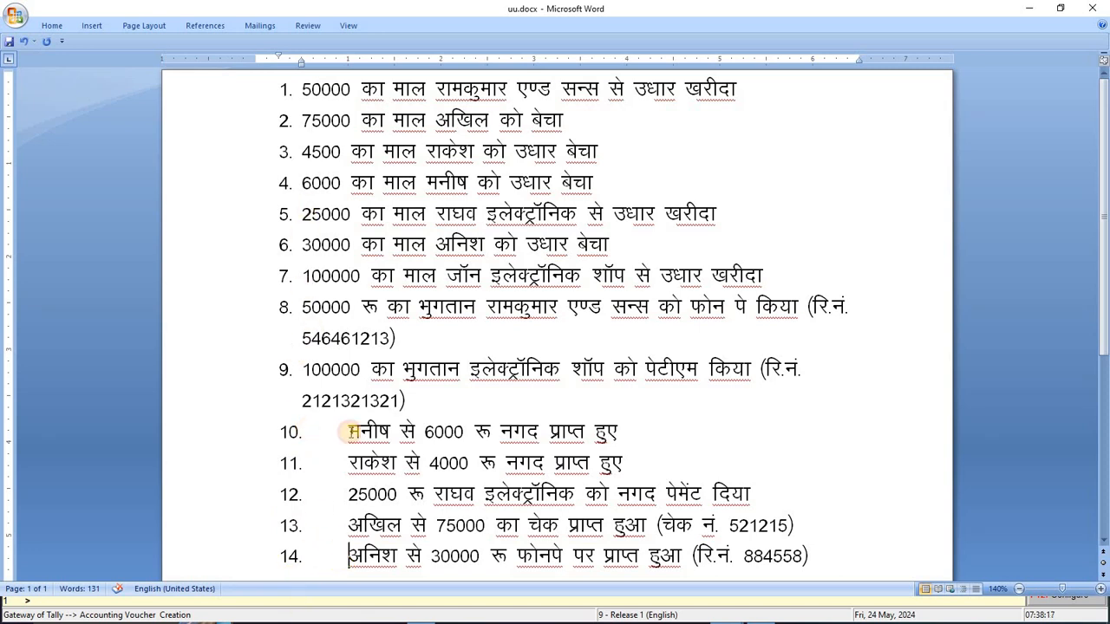
pyautogui.moveTo(305, 91); pyautogui.dragTo(791, 106)
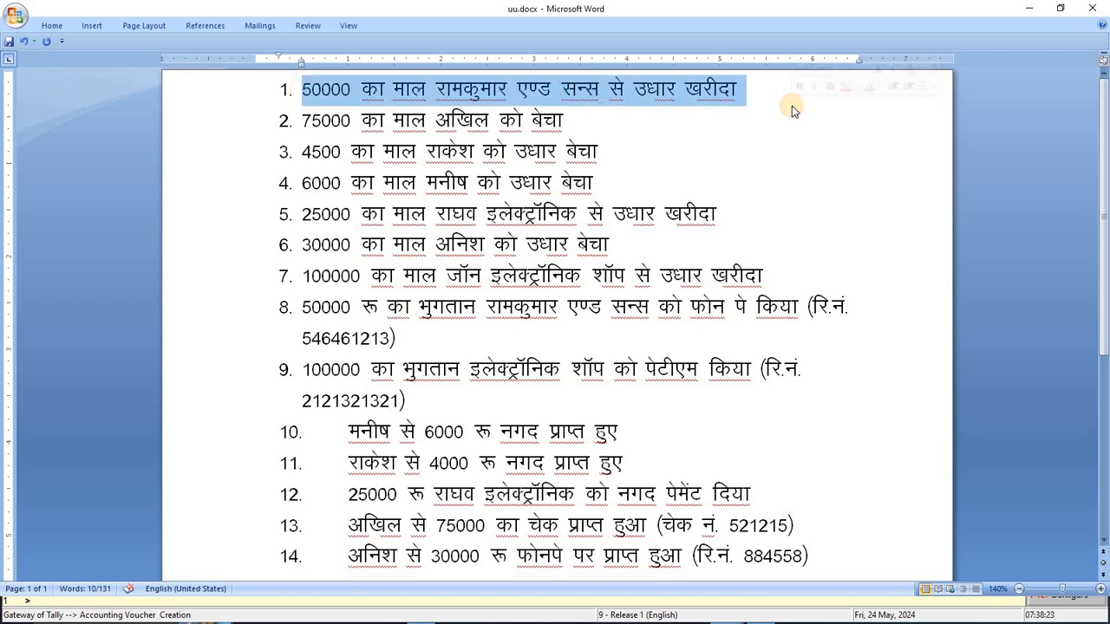
pyautogui.hotkey('alt', 'Tab')
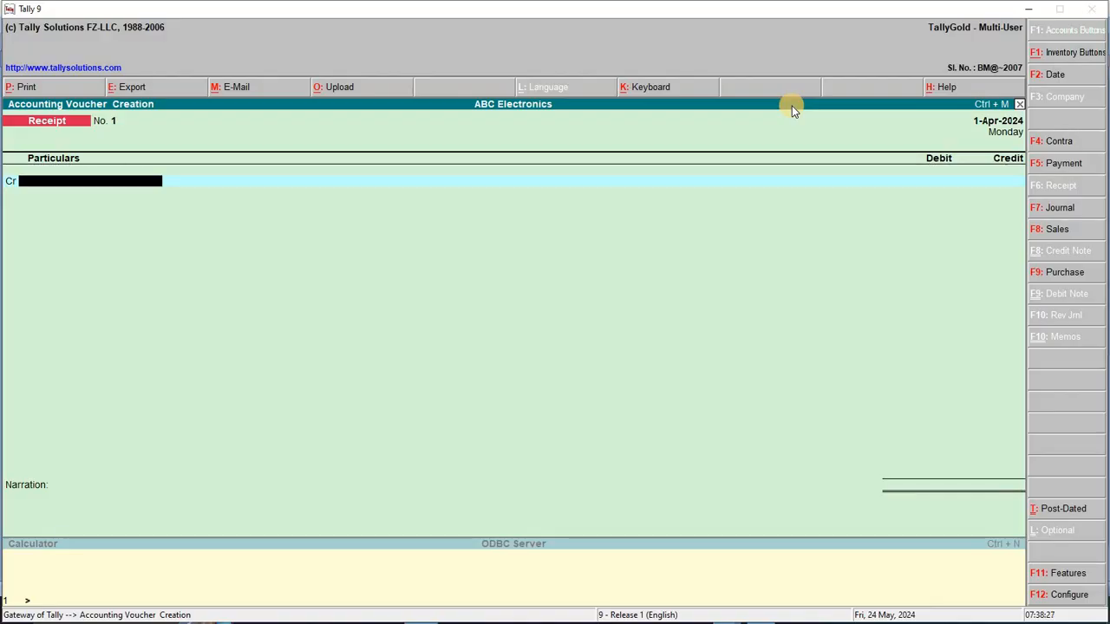
# Switch to a Purchase voucher dated 01/05/2024 and move to the party account
pyautogui.press('F9')
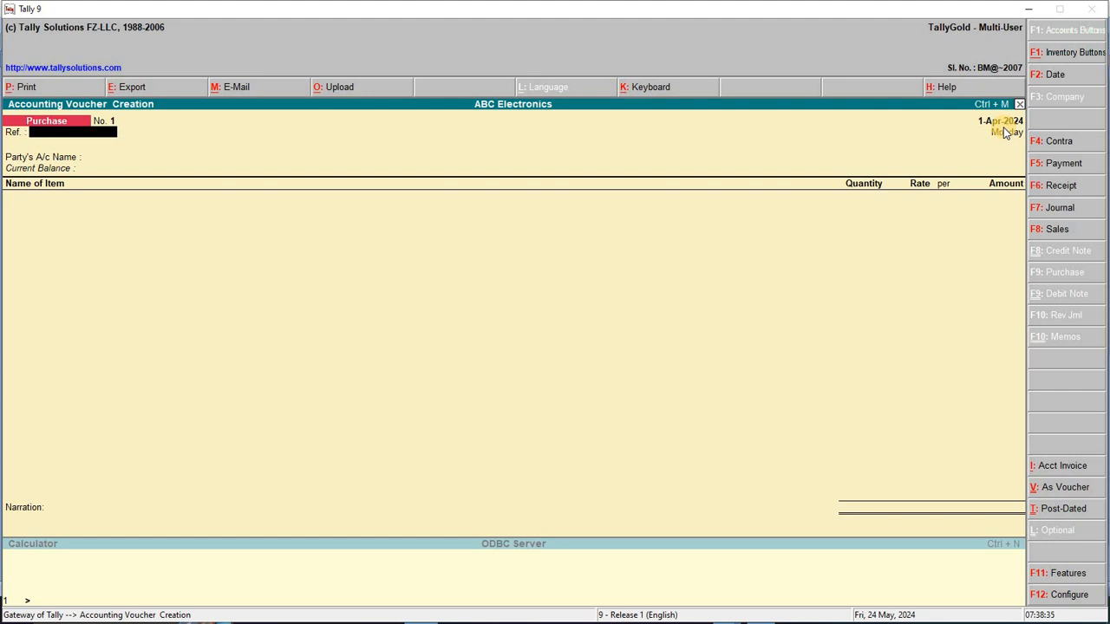
pyautogui.press('F2')
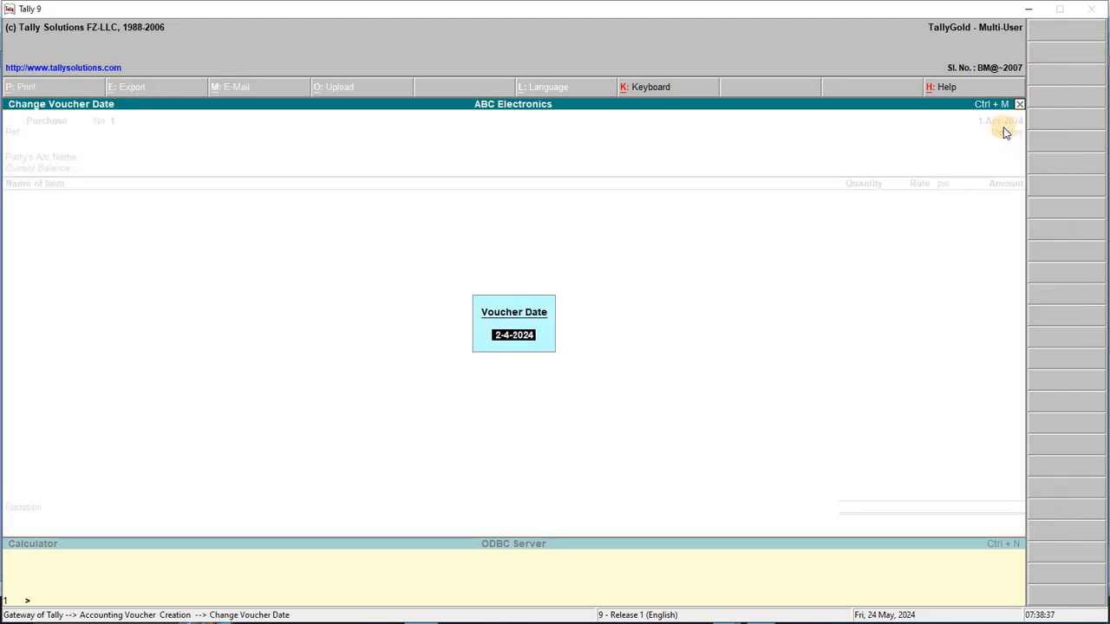
pyautogui.write('01/05/2024')
pyautogui.press('Return')
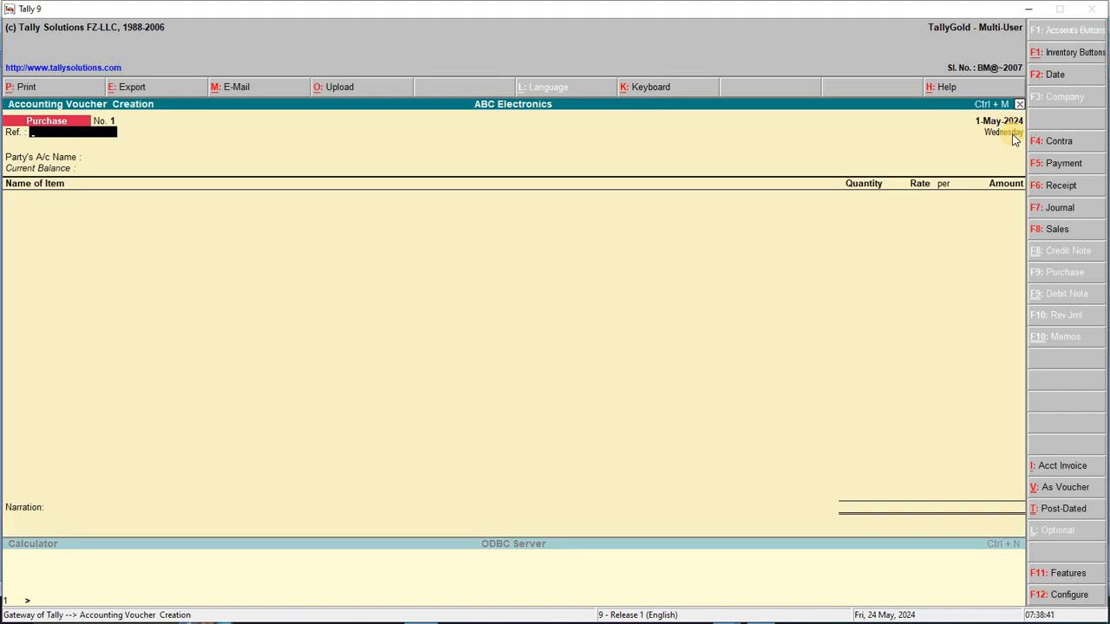
pyautogui.press('Return')
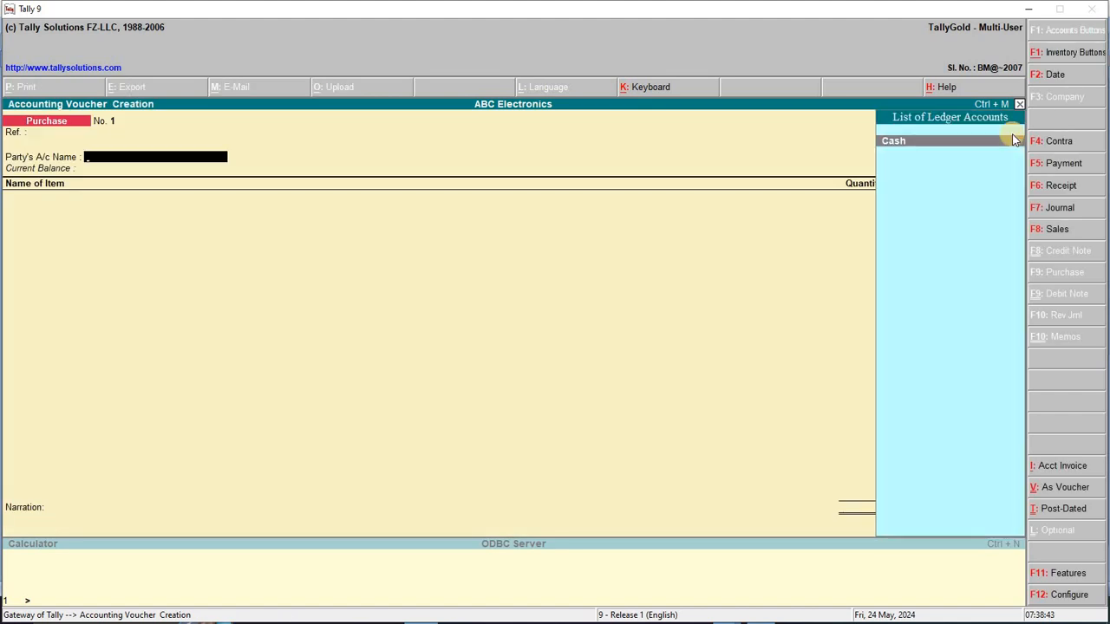
# Recheck the purchase transaction in the Word list
pyautogui.hotkey('alt', 'Tab')
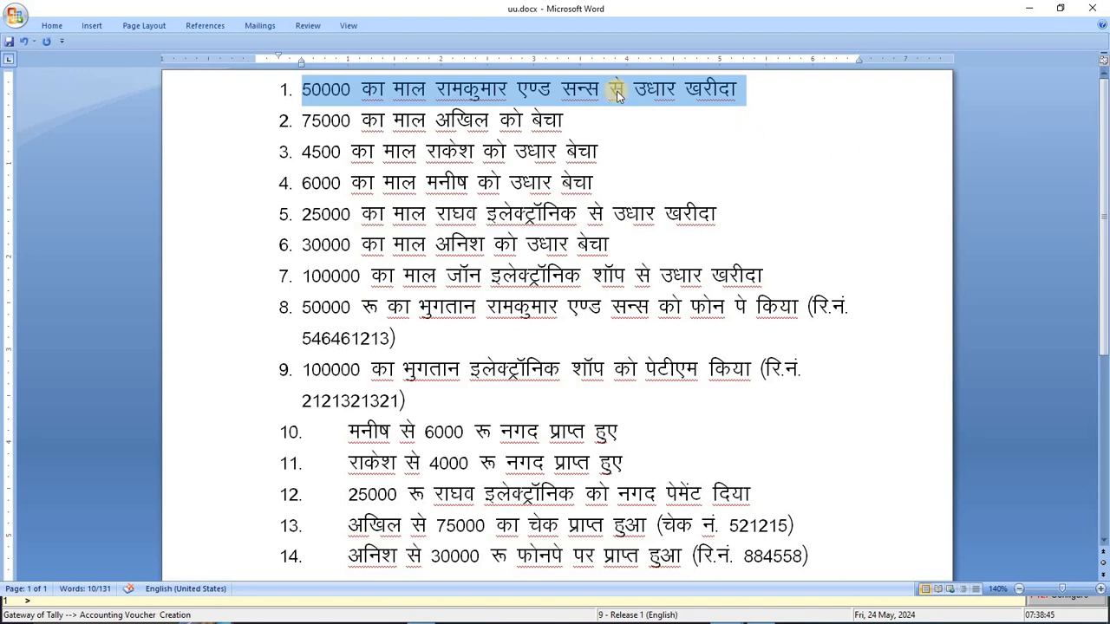
pyautogui.hotkey('alt', 'Tab')
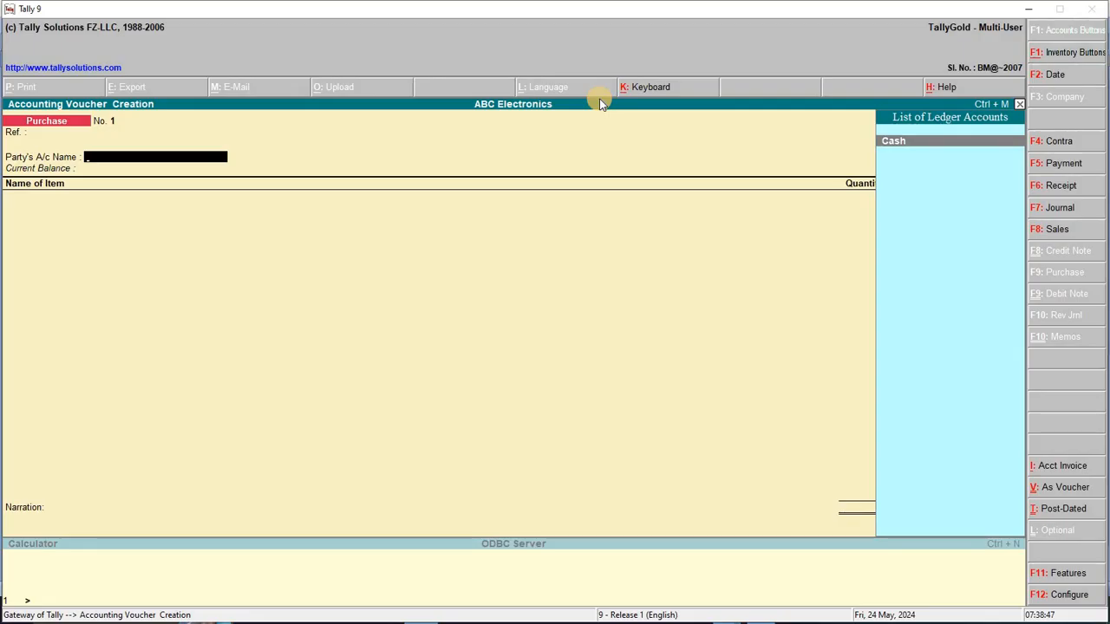
pyautogui.hotkey('alt', 'Tab')
pyautogui.hotkey('alt', 'Tab')
# Create the ledger Ramkumar and Sons under Sundry Creditors
pyautogui.hotkey('alt', 'c')
pyautogui.write('Ra')
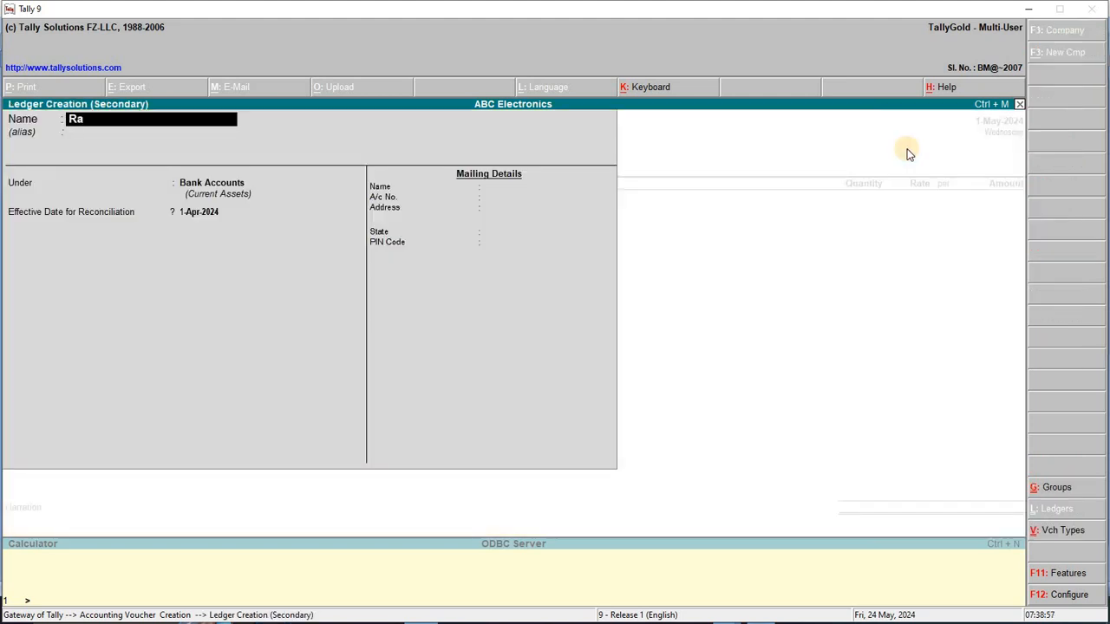
pyautogui.write('mkumar and Sons')
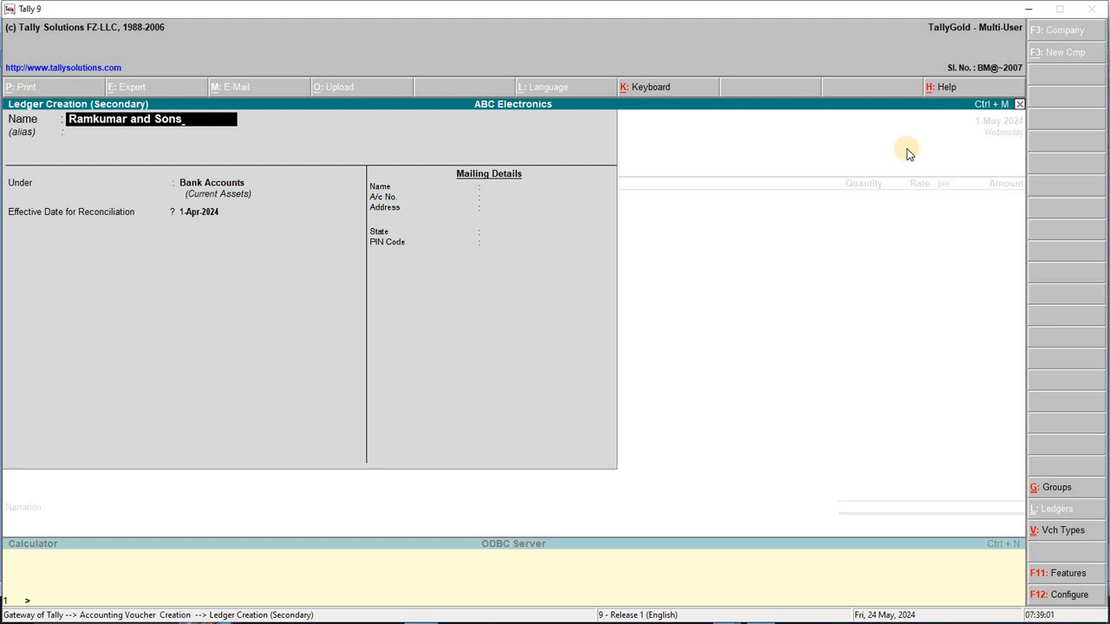
pyautogui.press('Return')
pyautogui.press('Return')
pyautogui.write('Su')
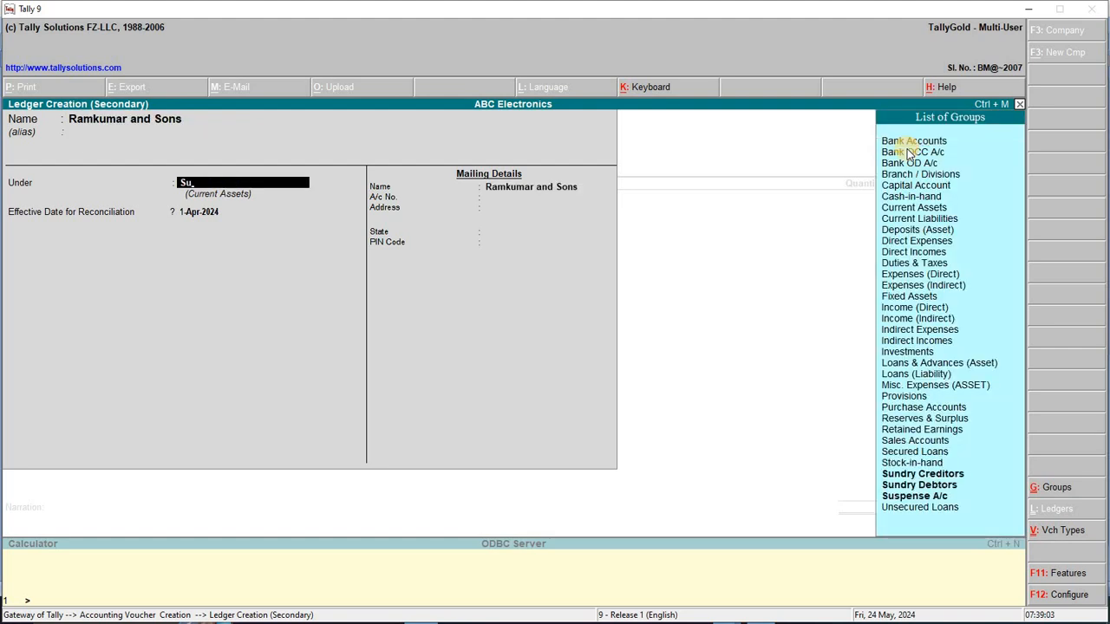
pyautogui.press('Down')
pyautogui.press('Up')
pyautogui.press('Return')
pyautogui.press('Return')
pyautogui.press('Return')
pyautogui.press('Return')
pyautogui.press('Return')
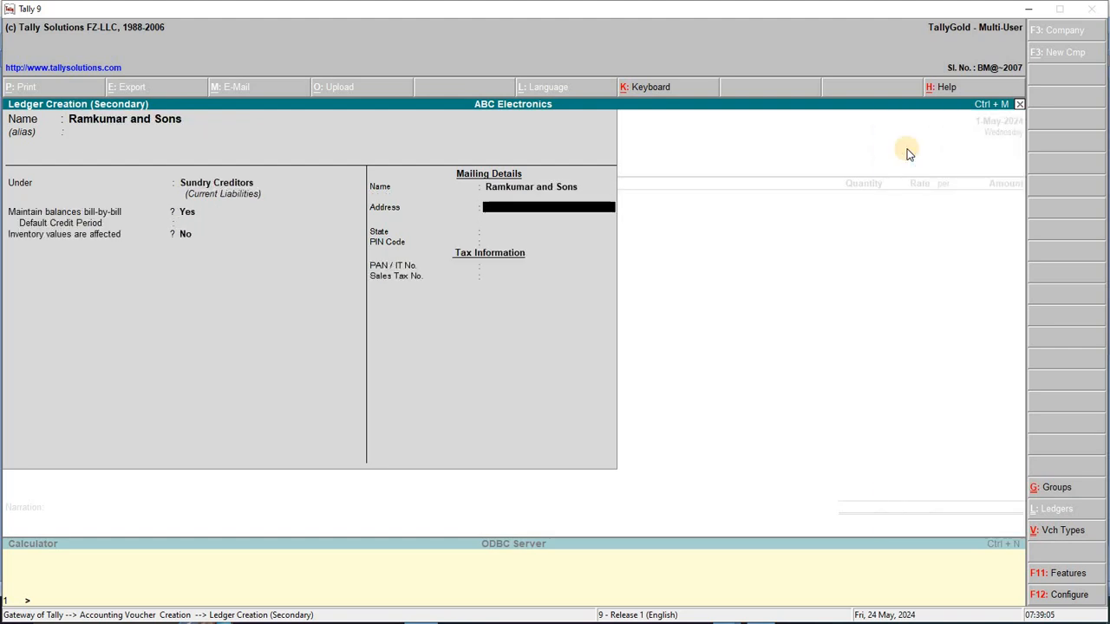
pyautogui.press('Return')
pyautogui.press('Return')
pyautogui.press('Return')
pyautogui.press('Return')
pyautogui.press('Return')
pyautogui.press('Return')
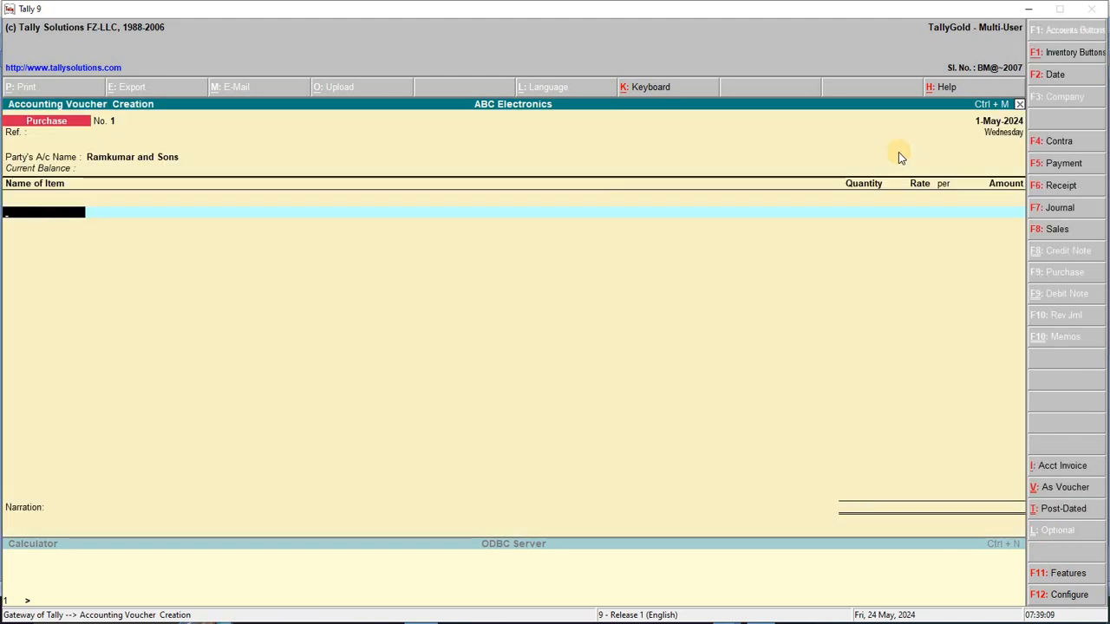
# Switch the Purchase voucher to the debit/credit (As Voucher) layout
pyautogui.hotkey('alt', 'Tab')
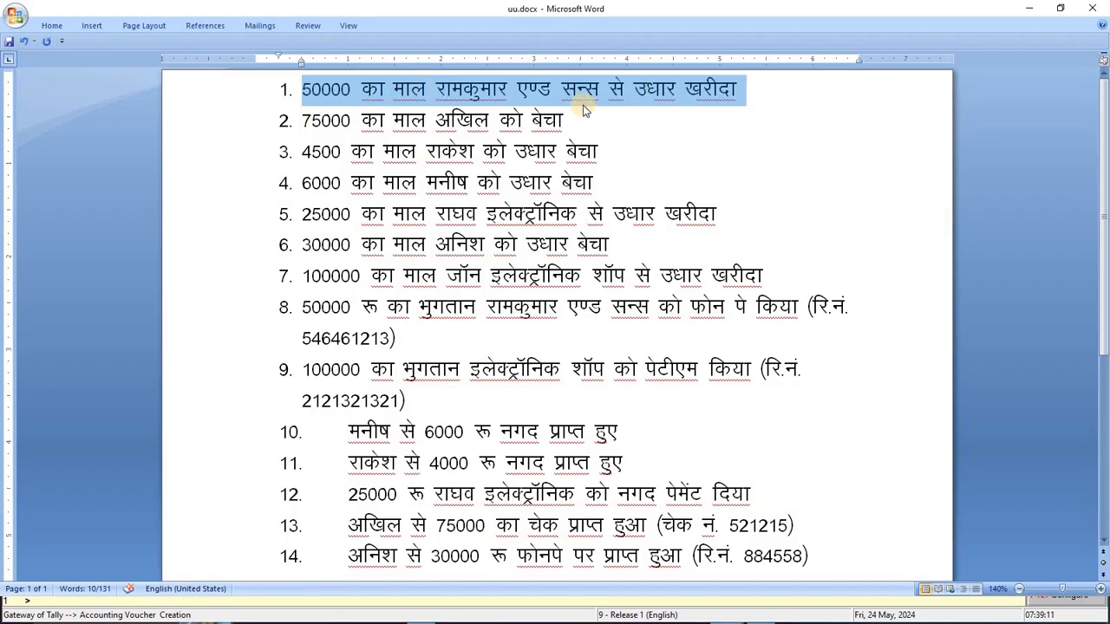
pyautogui.hotkey('alt', 'Tab')
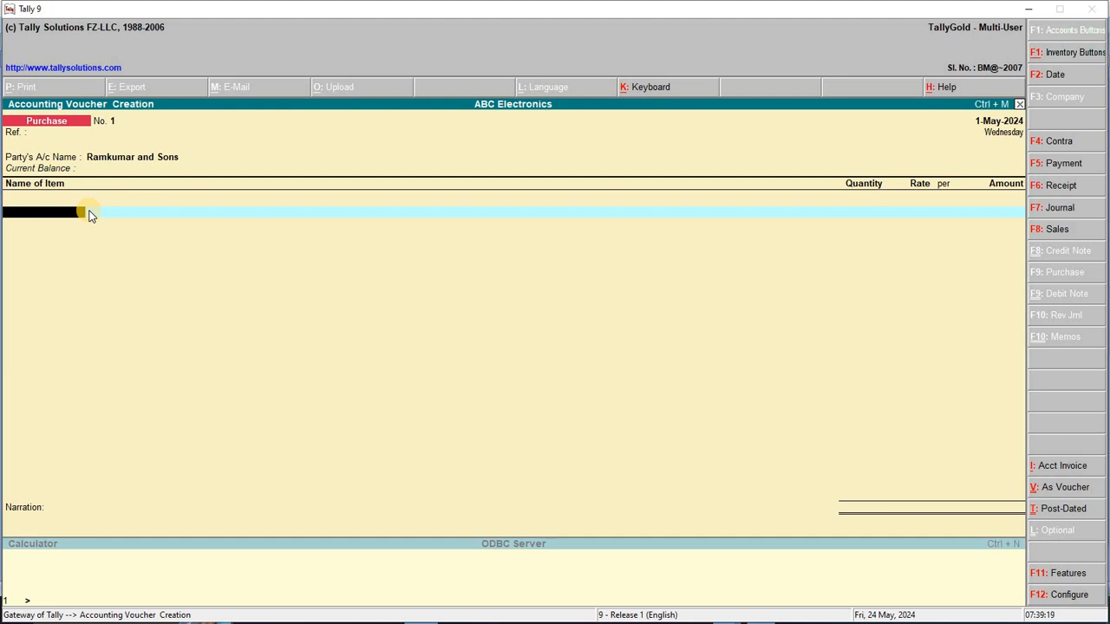
pyautogui.hotkey('ctrl', 'v')
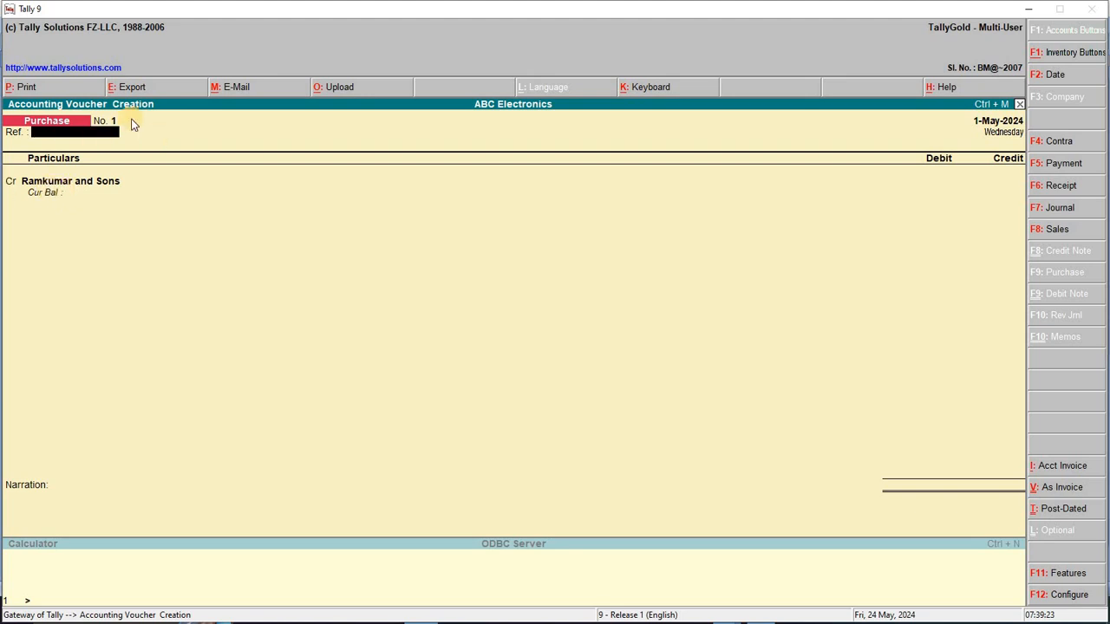
pyautogui.click(1082, 488)
pyautogui.click(1086, 490)
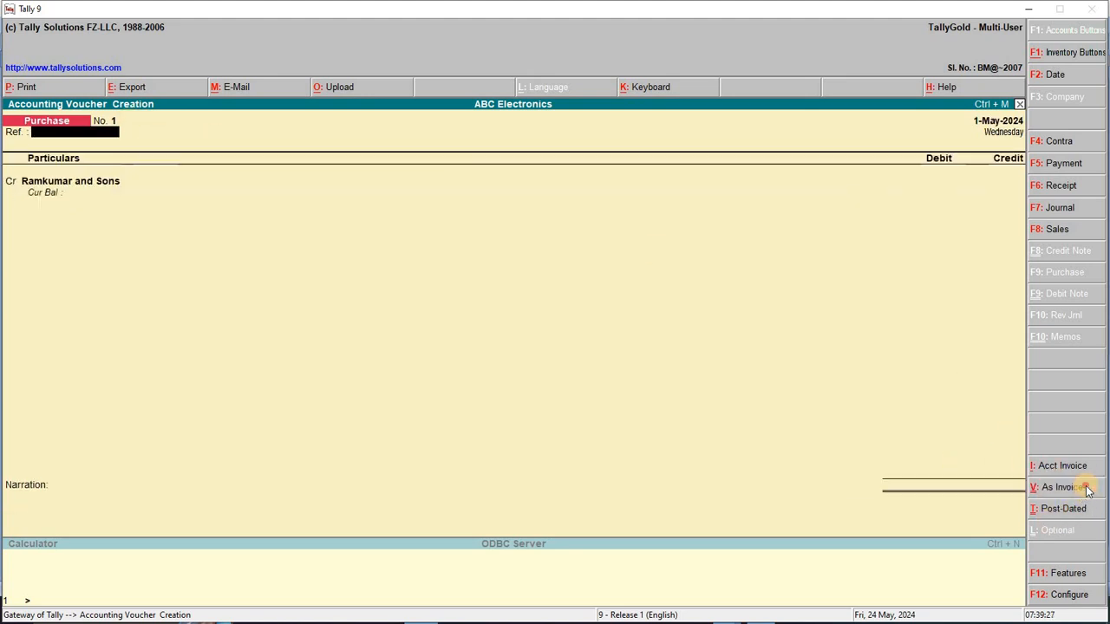
pyautogui.click(1086, 490)
pyautogui.click(1087, 490)
pyautogui.click(1087, 490)
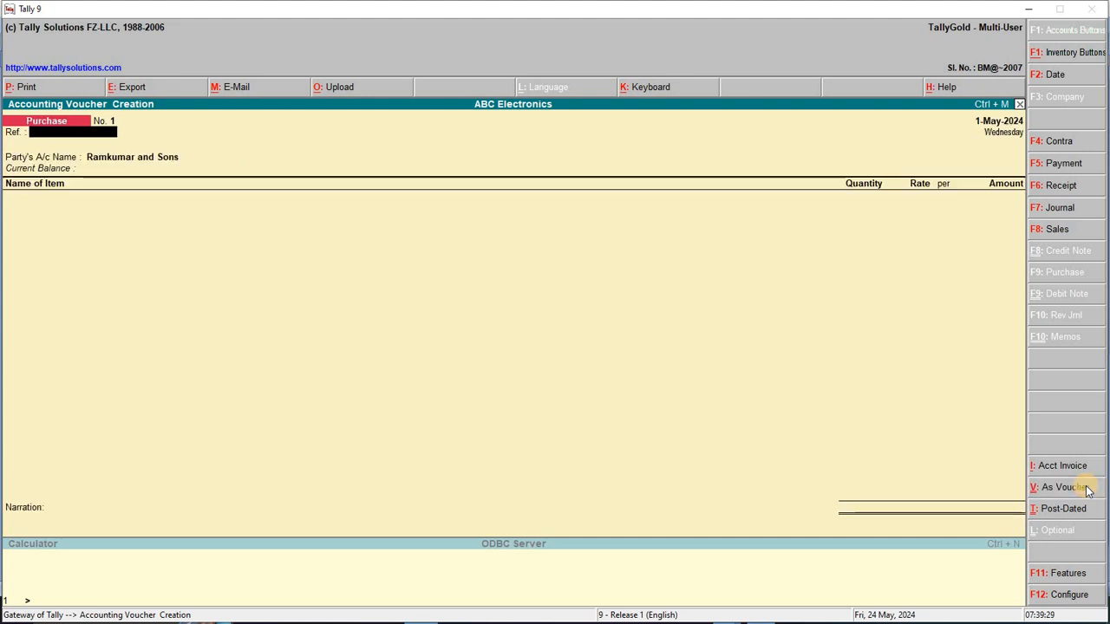
pyautogui.click(1087, 489)
pyautogui.click(1088, 489)
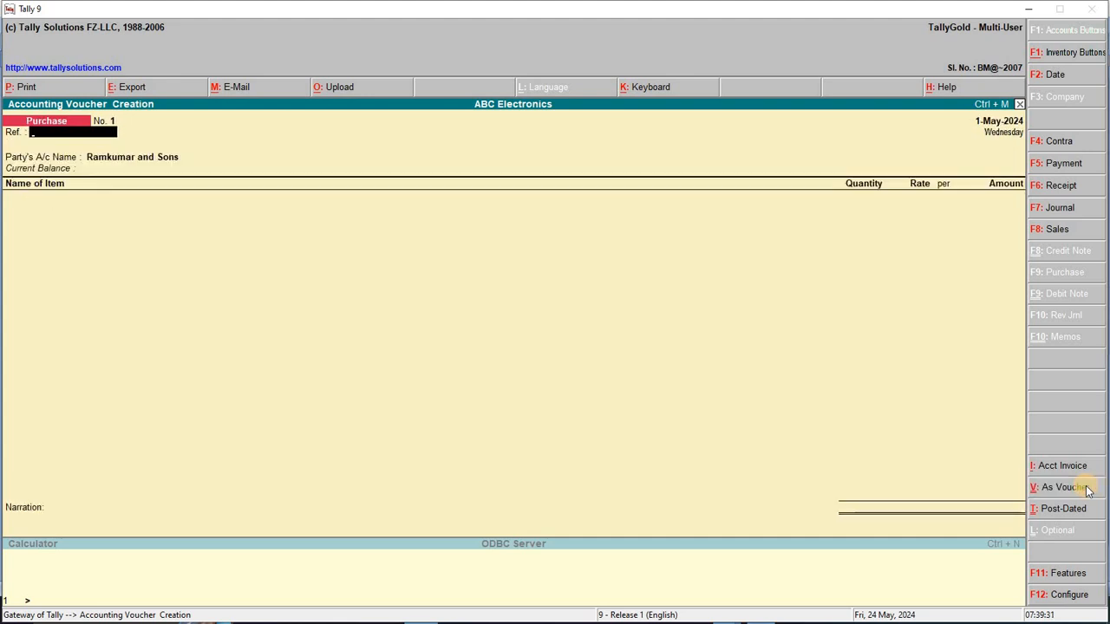
pyautogui.click(1087, 490)
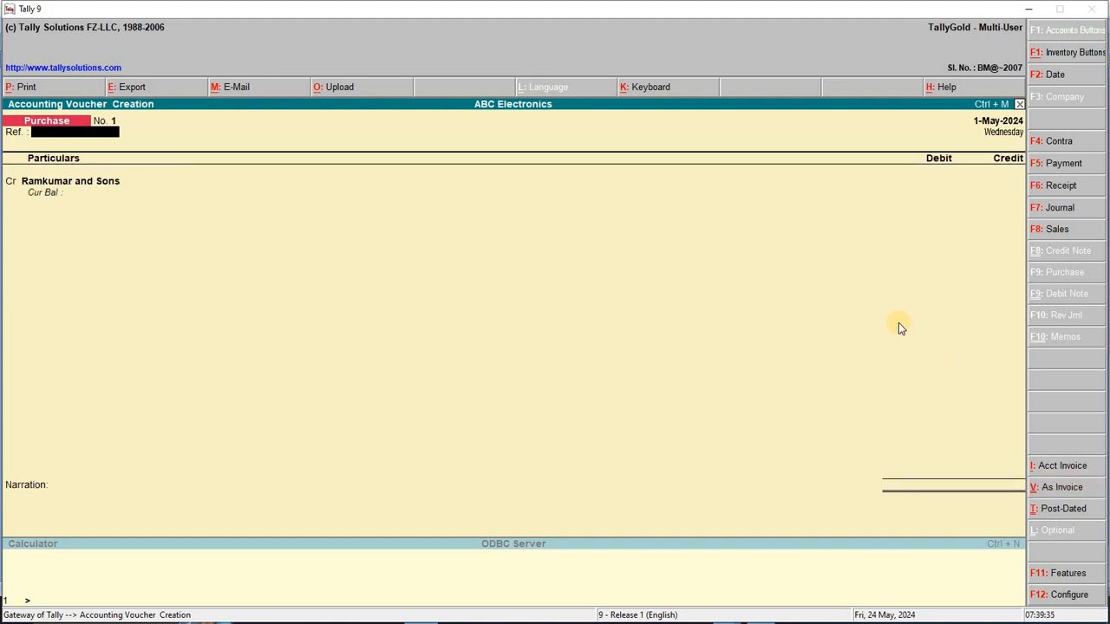
# Credit Ramkumar and Sons 50,000 as a new bill reference
pyautogui.press('Return')
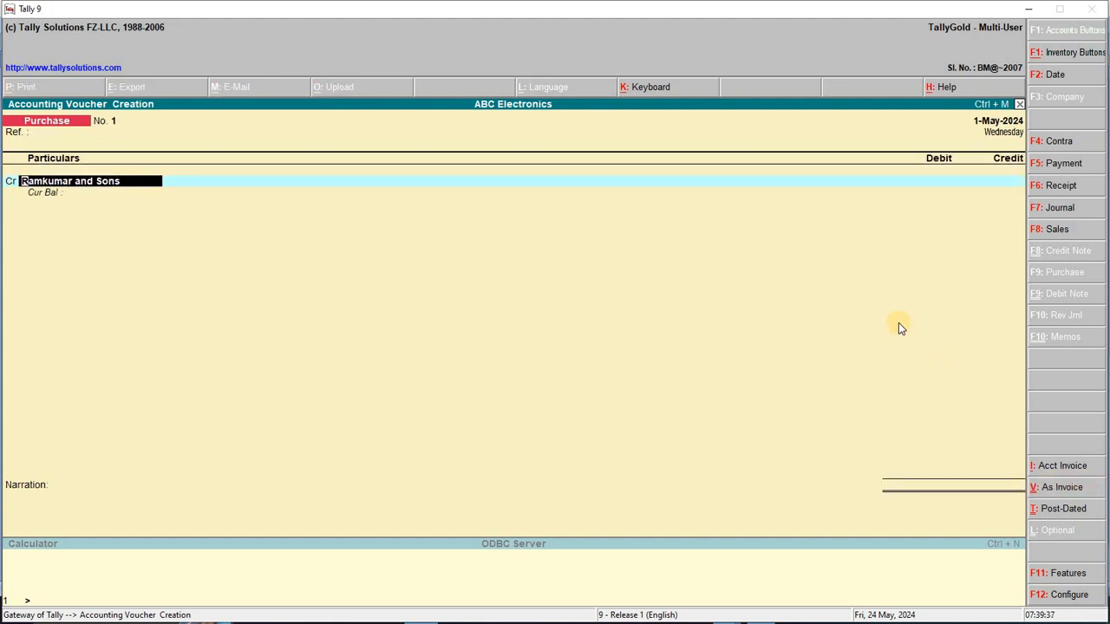
pyautogui.press('Return')
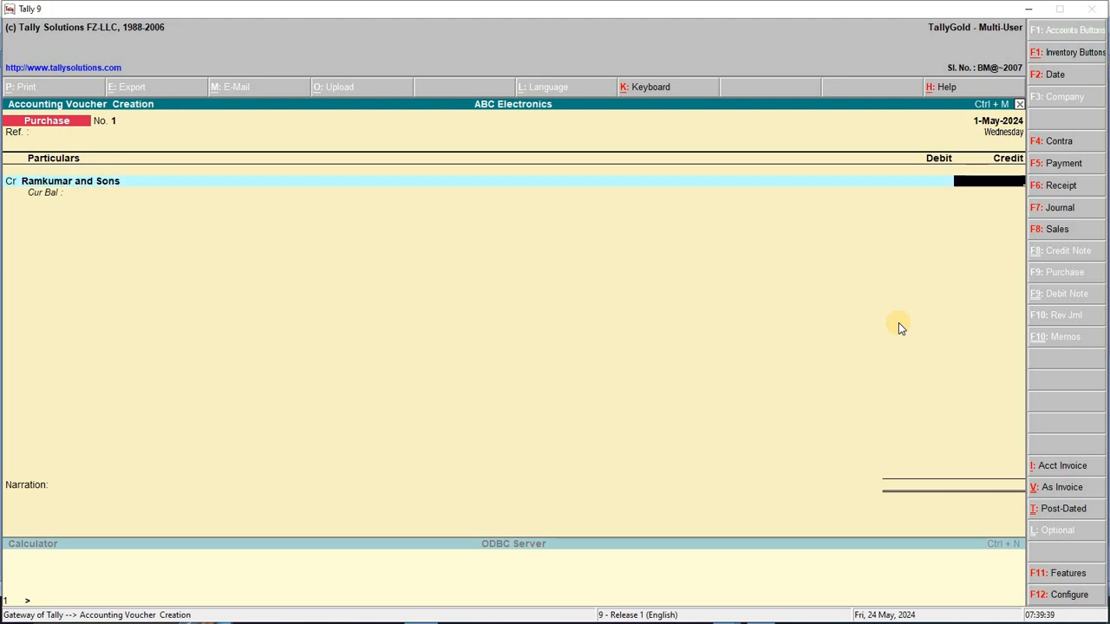
pyautogui.write('50,000')
pyautogui.press('Return')
pyautogui.press('Return')
pyautogui.press('Return')
pyautogui.press('Return')
pyautogui.press('Return')
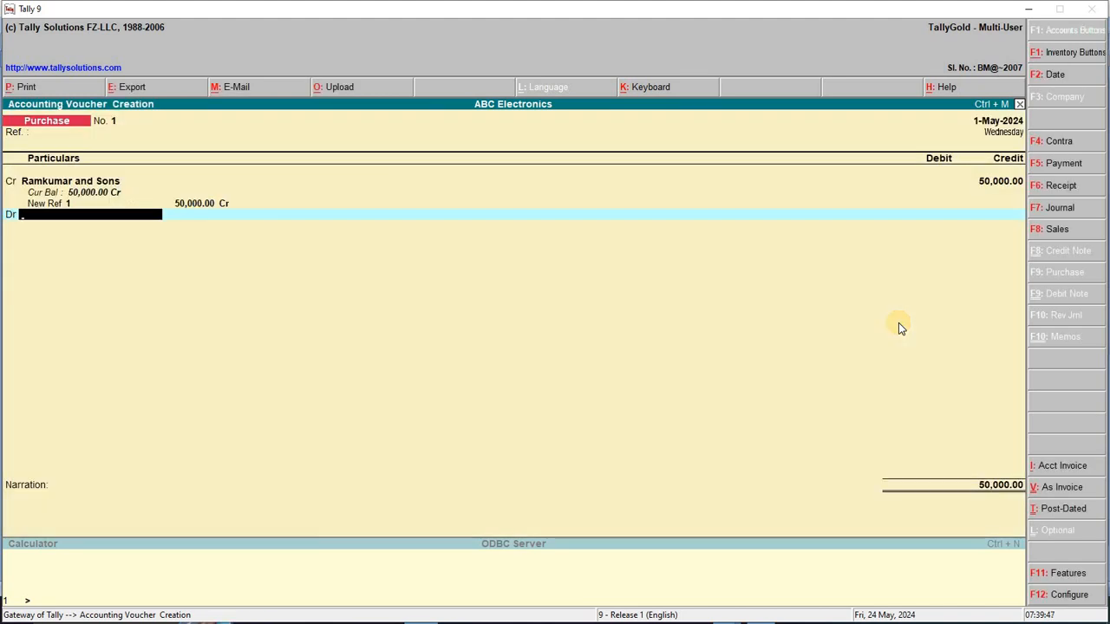
# Debit a new Purchase A/c ledger under Purchase Accounts and add a credit-purchase narration
pyautogui.hotkey('alt', 'c')
pyautogui.write('P')
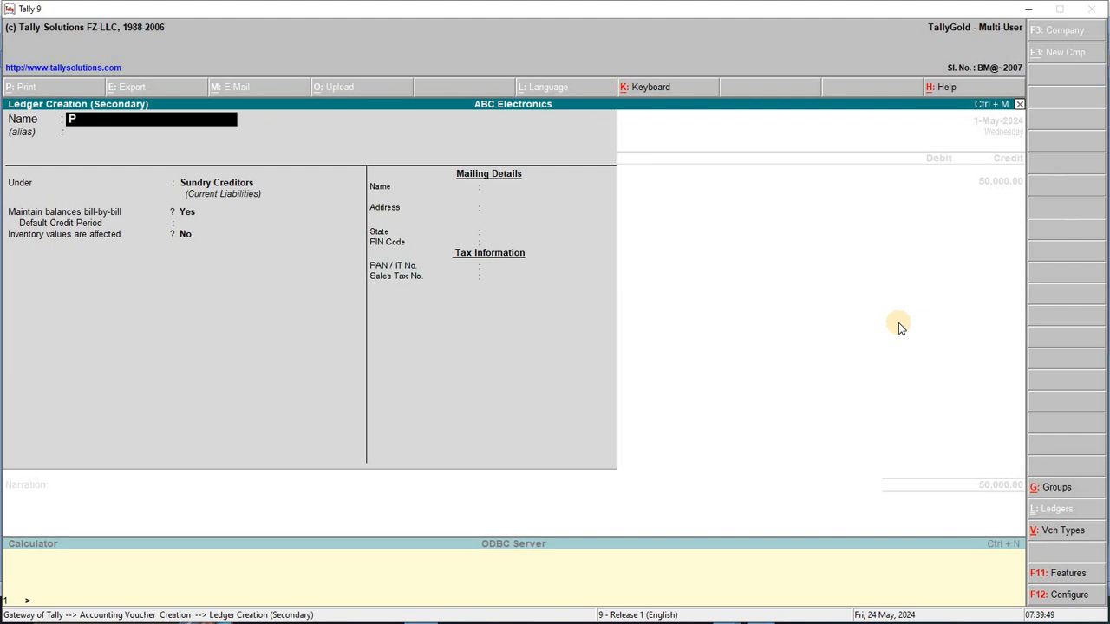
pyautogui.write('urchase a/c')
pyautogui.press('Return')
pyautogui.write('P')
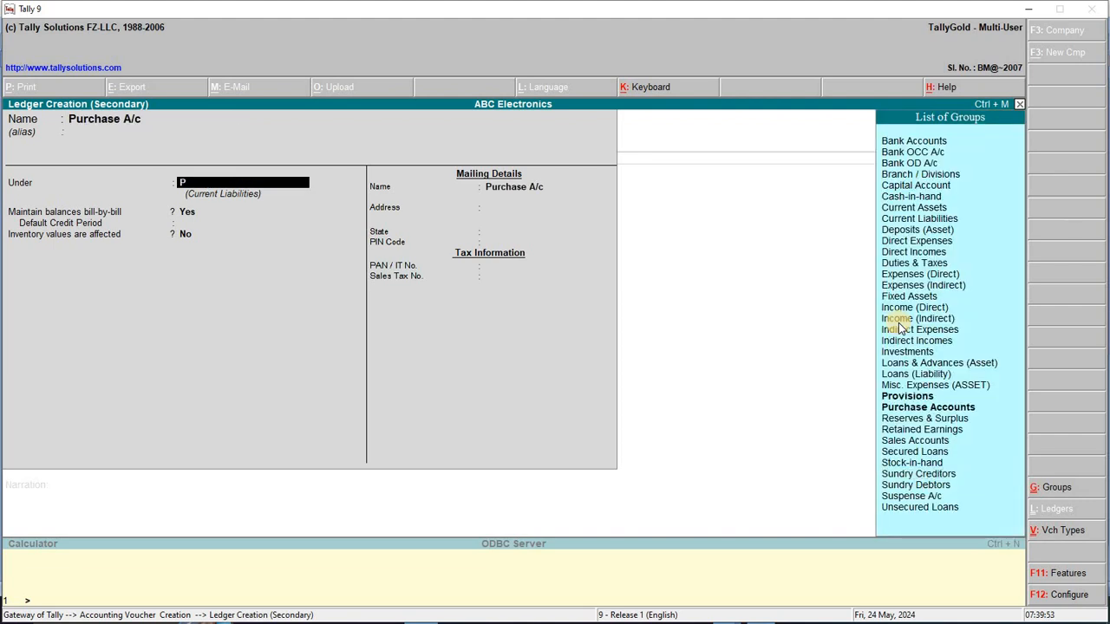
pyautogui.write('ur')
pyautogui.press('Return')
pyautogui.press('Return')
pyautogui.press('Return')
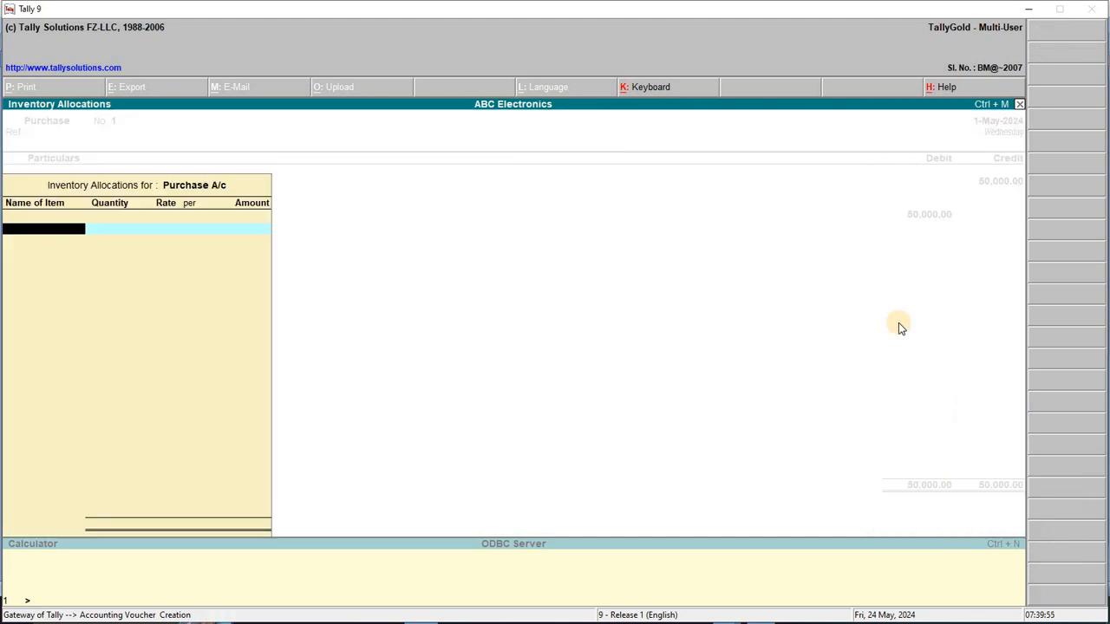
pyautogui.press('Escape')
pyautogui.press('Return')
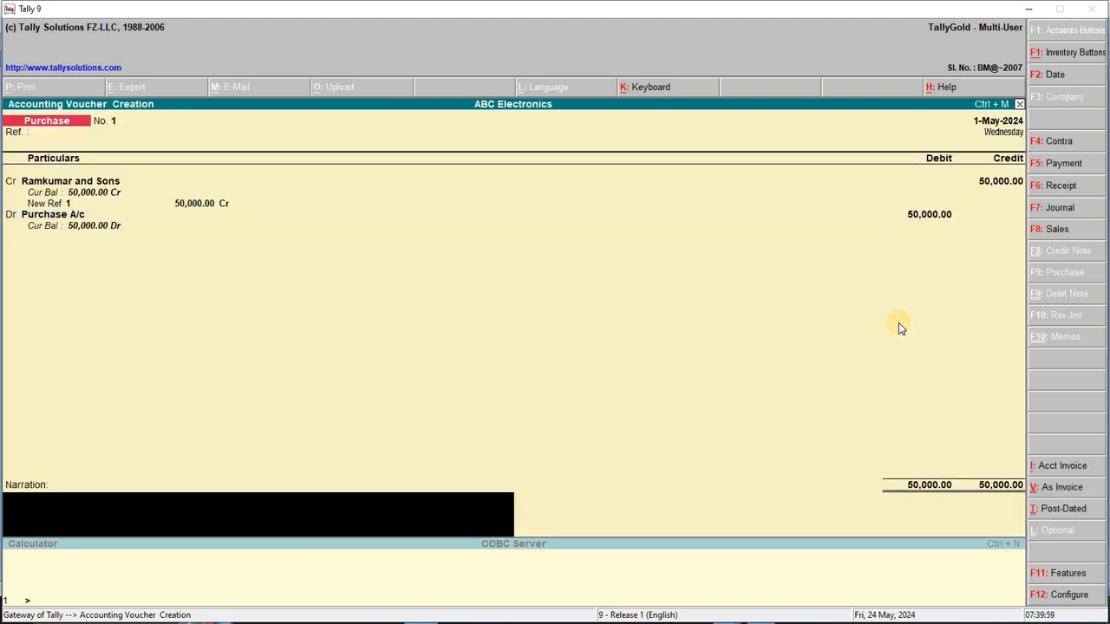
pyautogui.write('Beind goods')
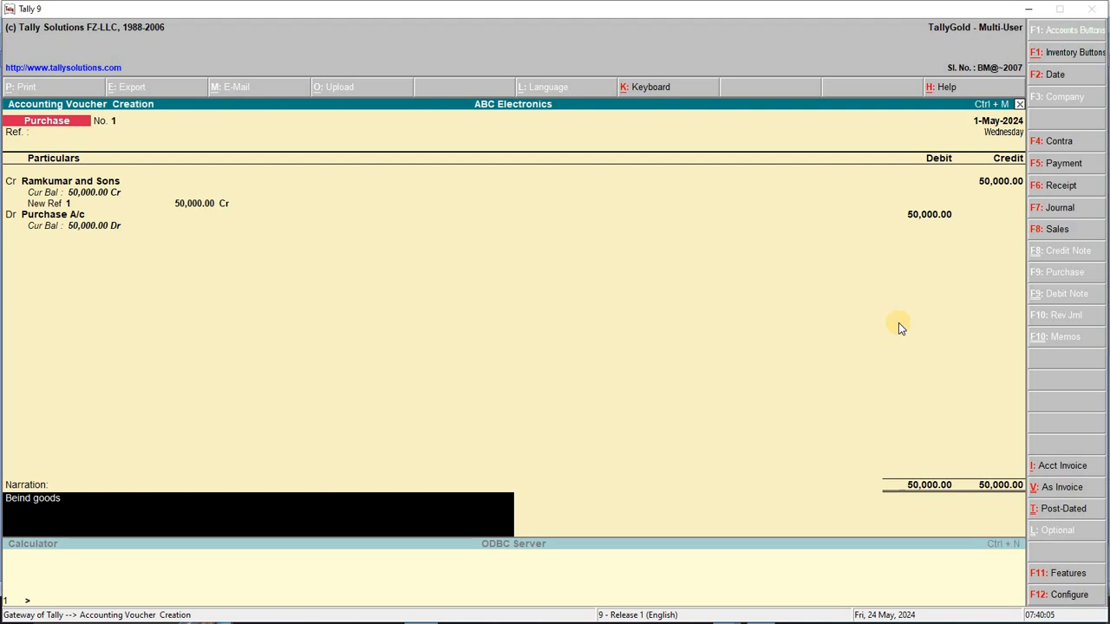
pyautogui.write(' purchased from Ramku')
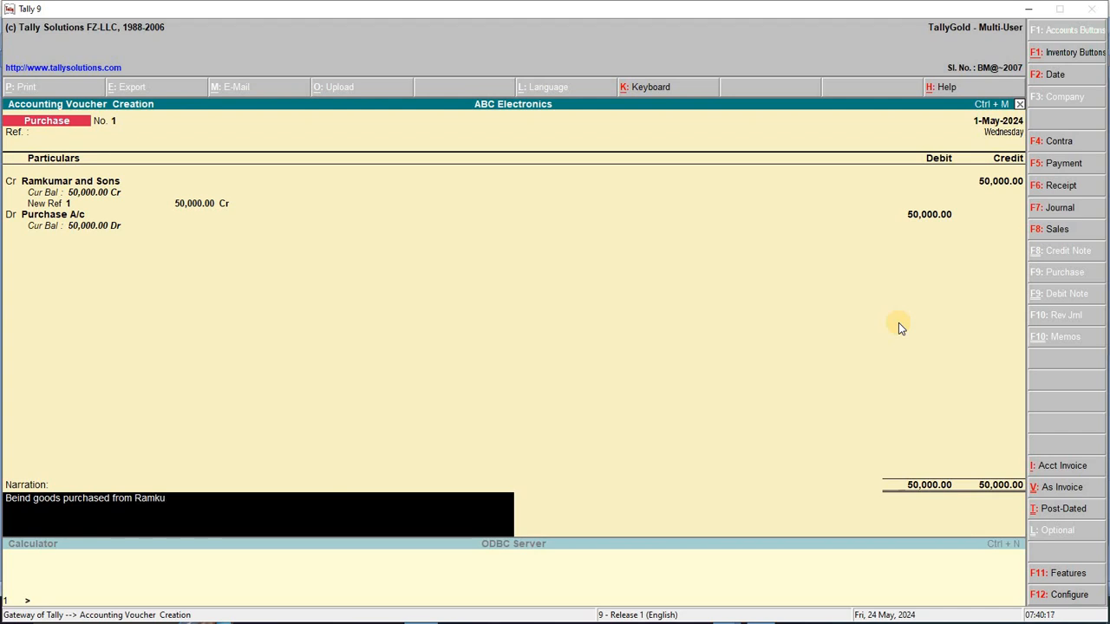
pyautogui.write('mar and sons on Credi')
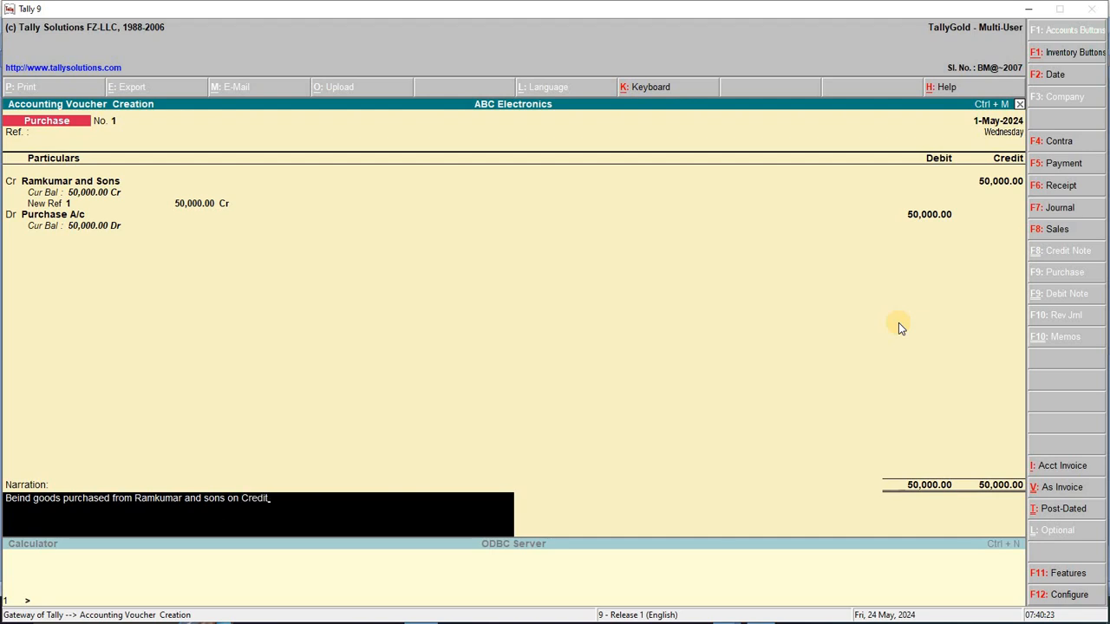
pyautogui.write('t')
# Save Purchase voucher No. 1 and set the next voucher date to 2-May-2024
pyautogui.press('Return')
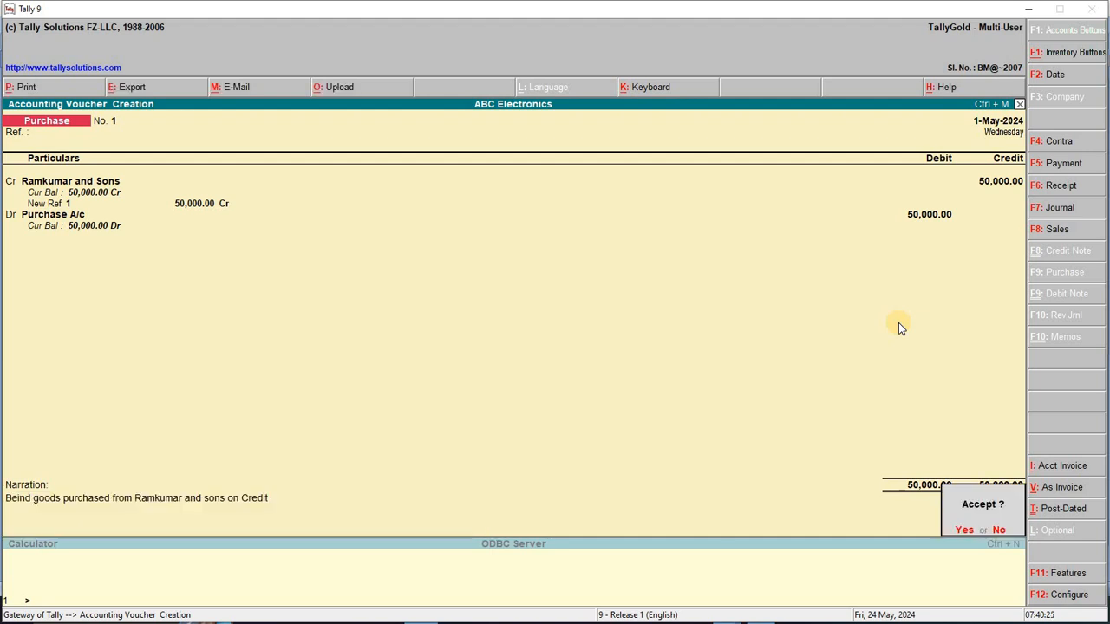
pyautogui.press('Return')
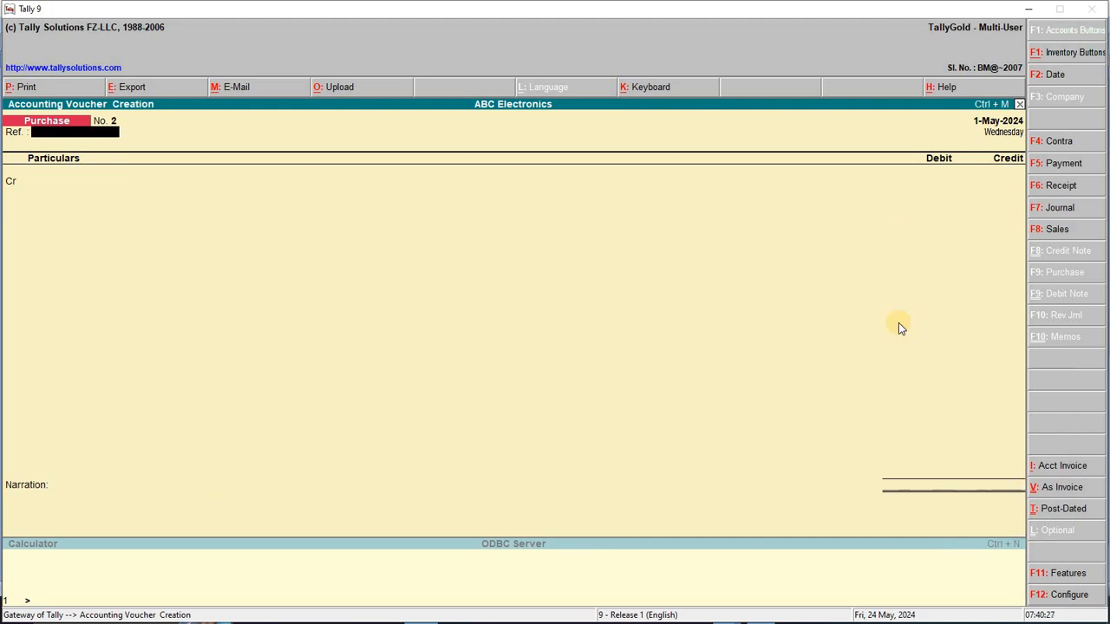
pyautogui.press('F2')
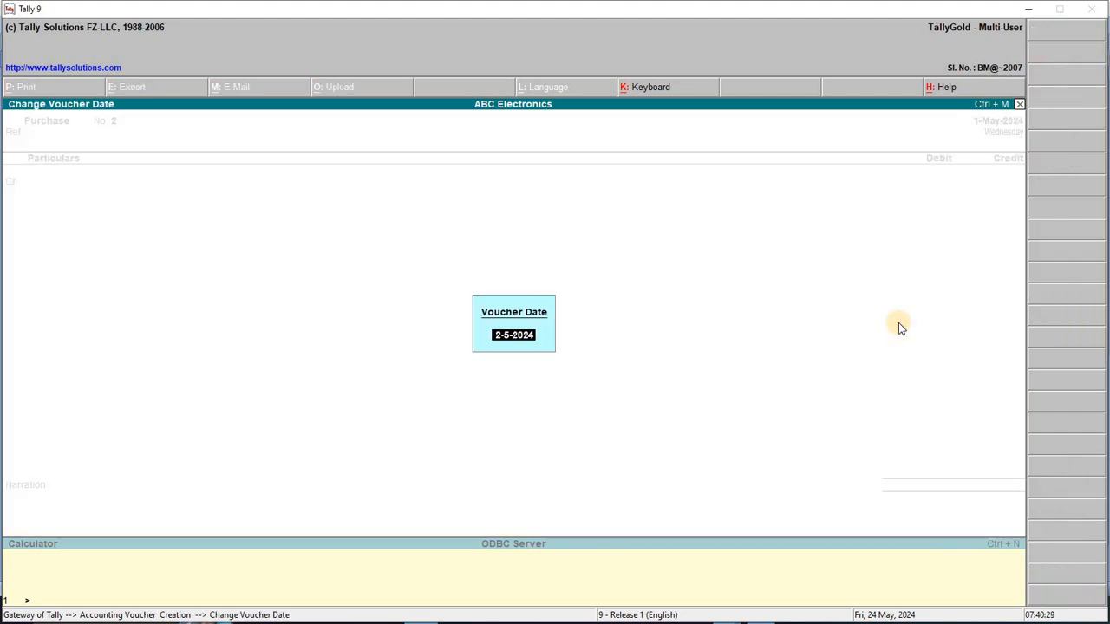
pyautogui.press('Return')
# Check transaction 2 in Word and start a Sales voucher in debit/credit layout
pyautogui.hotkey('alt', 'Tab')
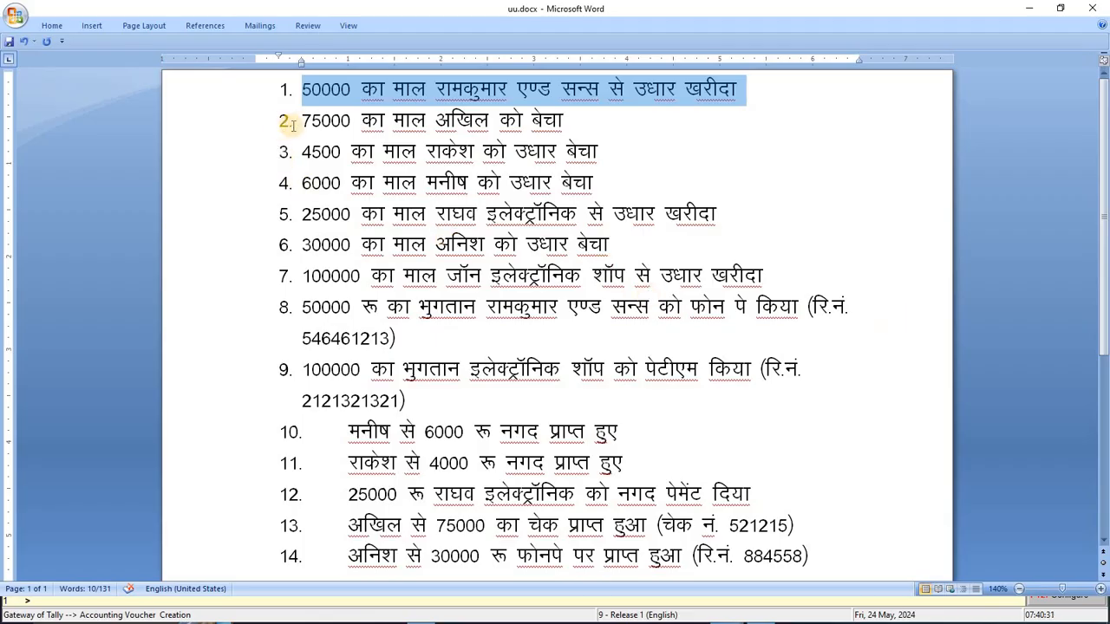
pyautogui.moveTo(305, 122); pyautogui.dragTo(618, 139)
pyautogui.hotkey('alt', 'Tab')
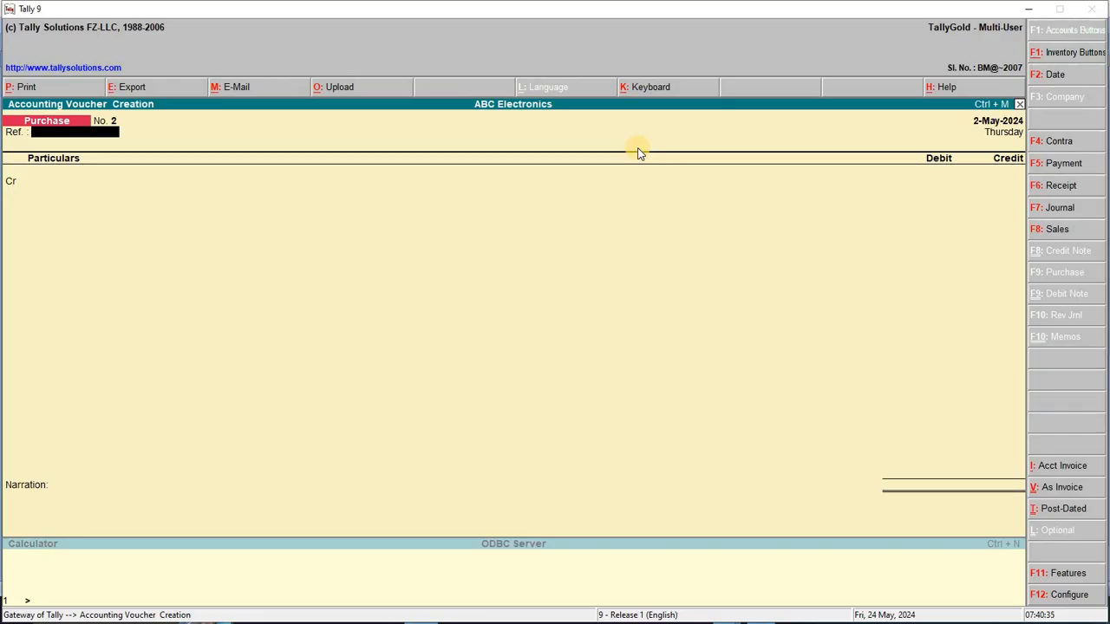
pyautogui.press('F8')
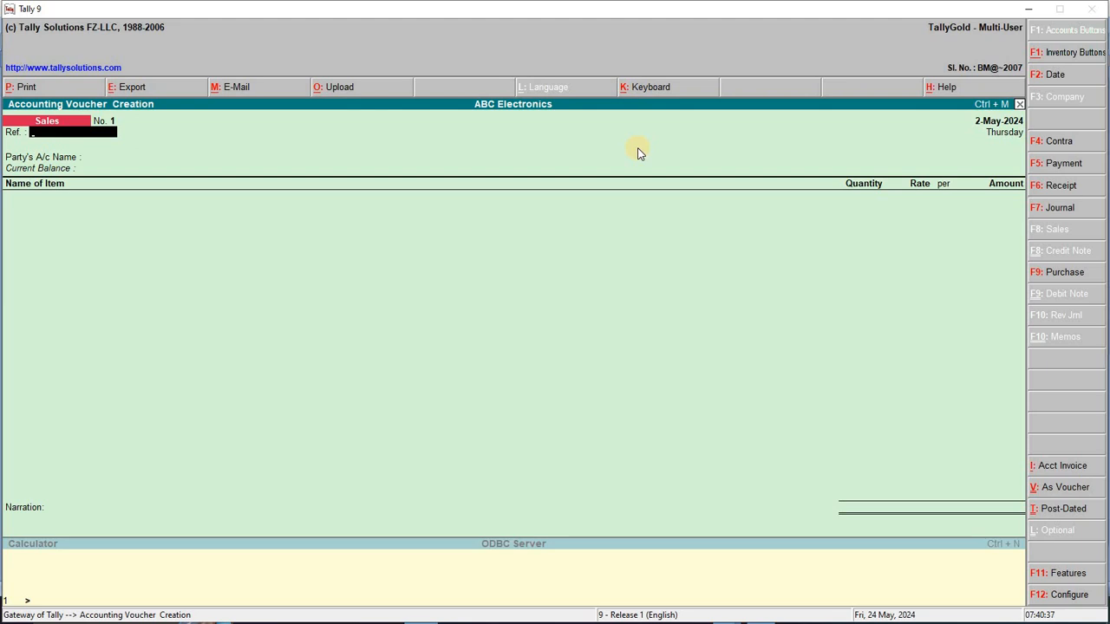
pyautogui.hotkey('ctrl', 'v')
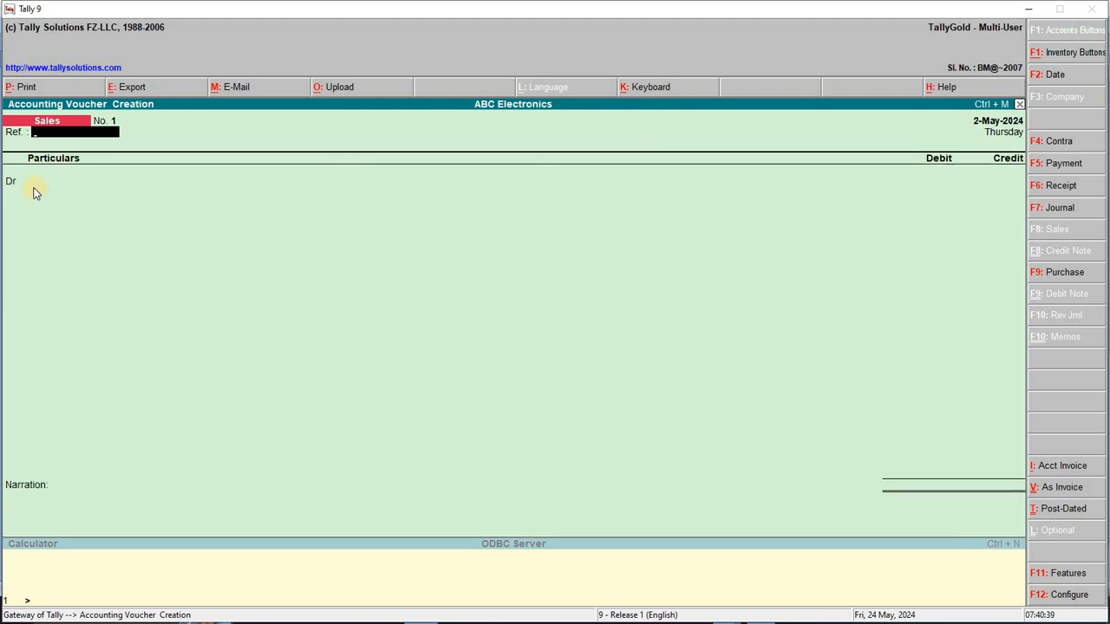
# Create the buyer's ledger under Sundry Debtors as the debit party
pyautogui.press('Return')
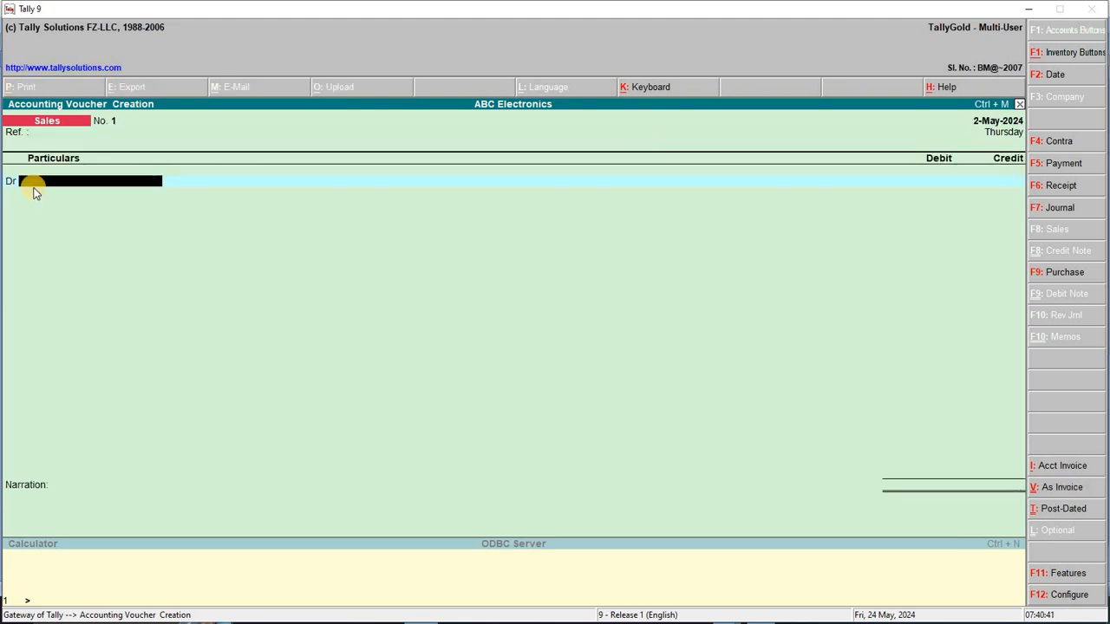
pyautogui.press('Return')
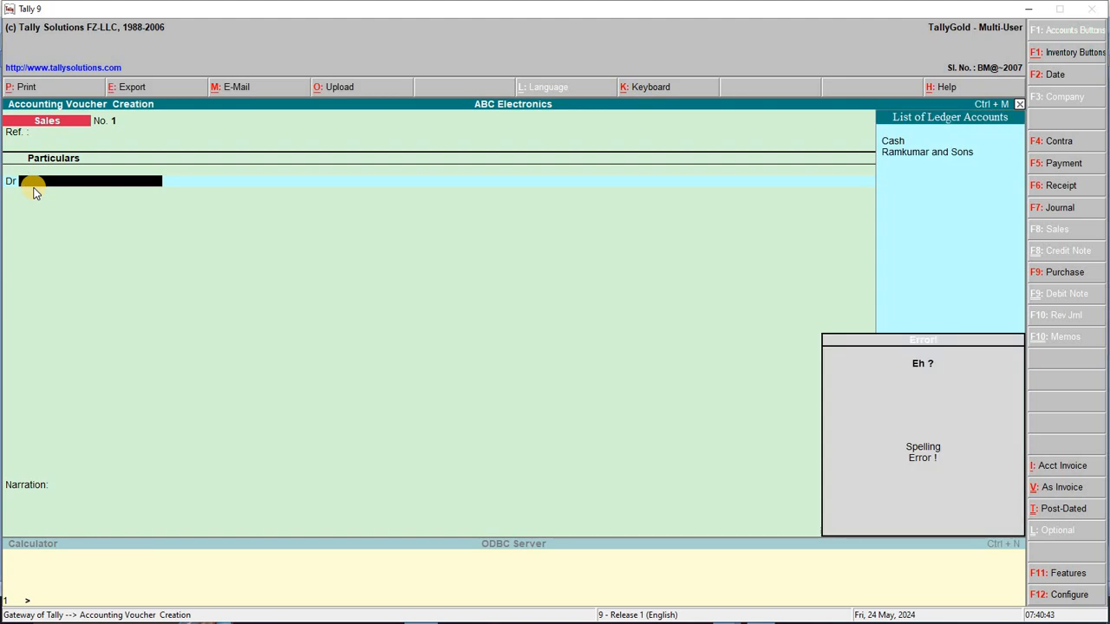
pyautogui.hotkey('alt', 'c')
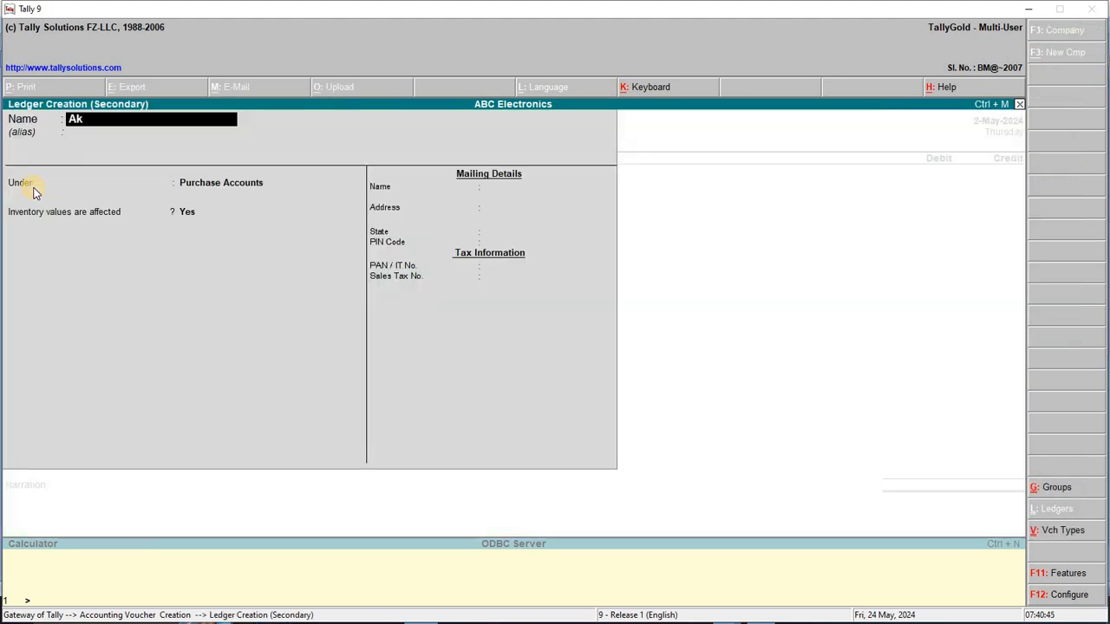
pyautogui.press('Return')
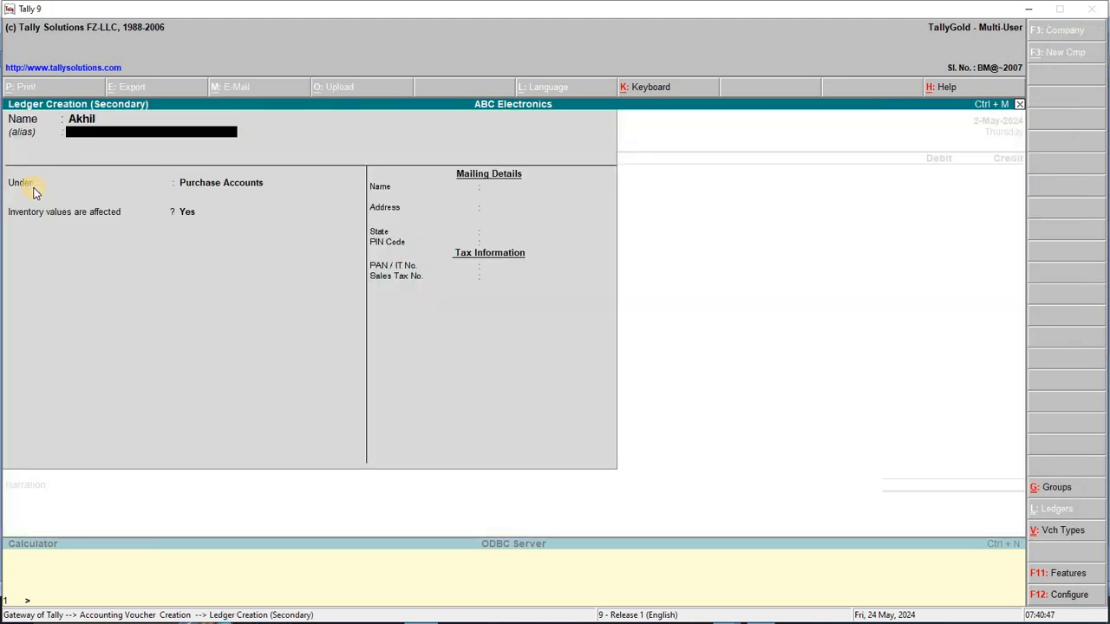
pyautogui.write('Su')
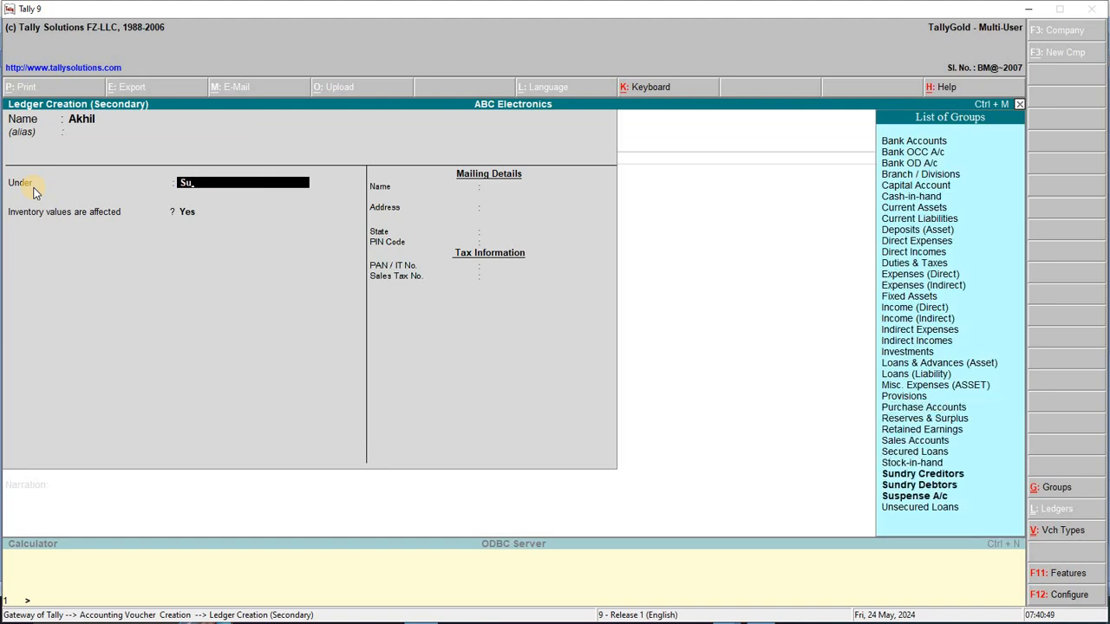
pyautogui.press('Down')
pyautogui.press('Return')
pyautogui.press('Return')
pyautogui.press('Return')
pyautogui.press('Return')
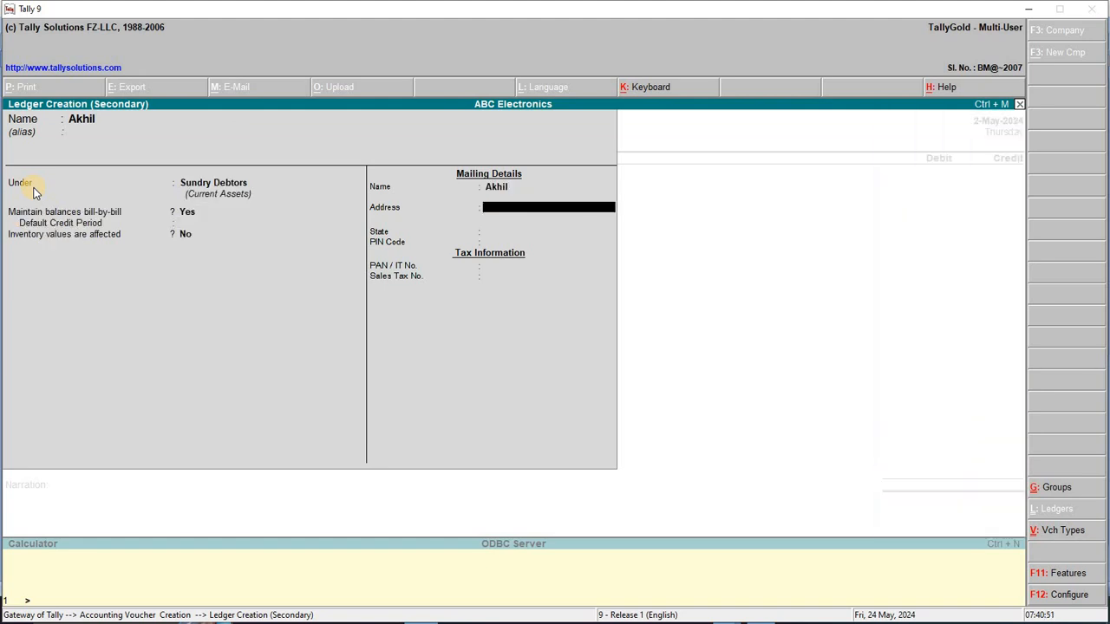
pyautogui.press('Return')
pyautogui.press('Return')
pyautogui.press('Return')
pyautogui.press('Return')
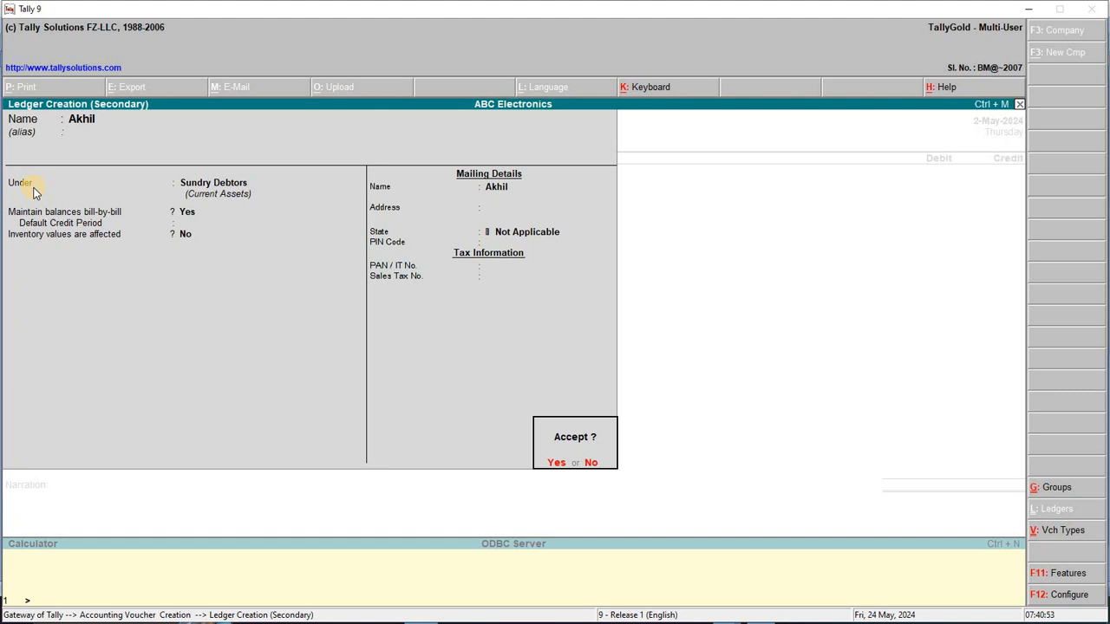
pyautogui.press('Return')
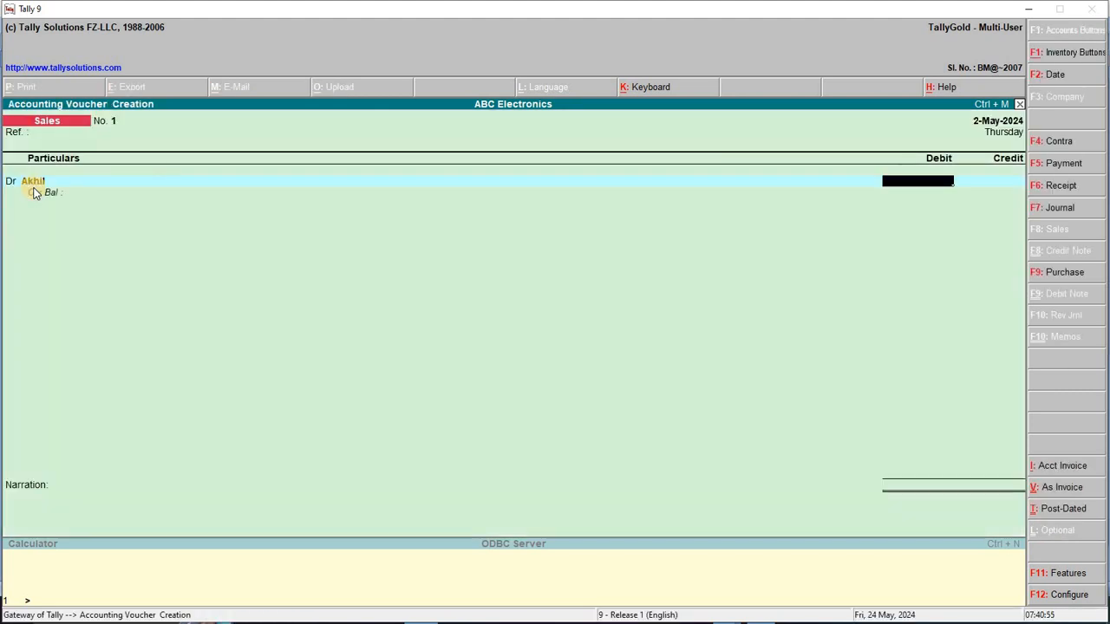
# Debit the customer 75,000, credit a new Sales A/c under Sales Accounts, and save
pyautogui.write('750000')
pyautogui.press('Return')
pyautogui.press('Return')
pyautogui.press('Return')
pyautogui.press('Return')
pyautogui.press('Return')
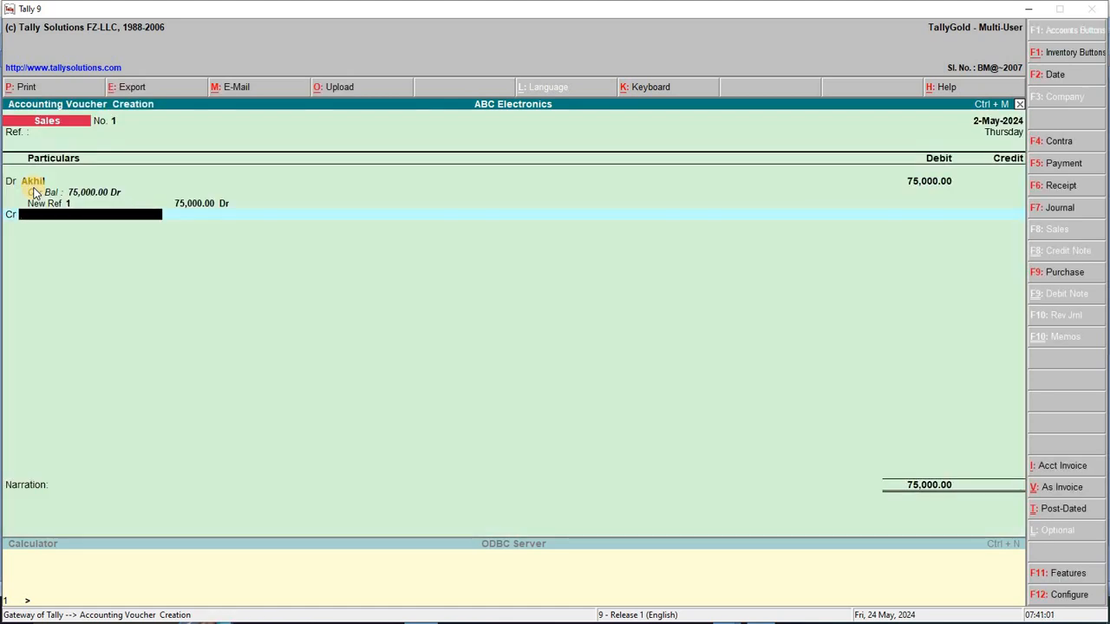
pyautogui.hotkey('alt', 'c')
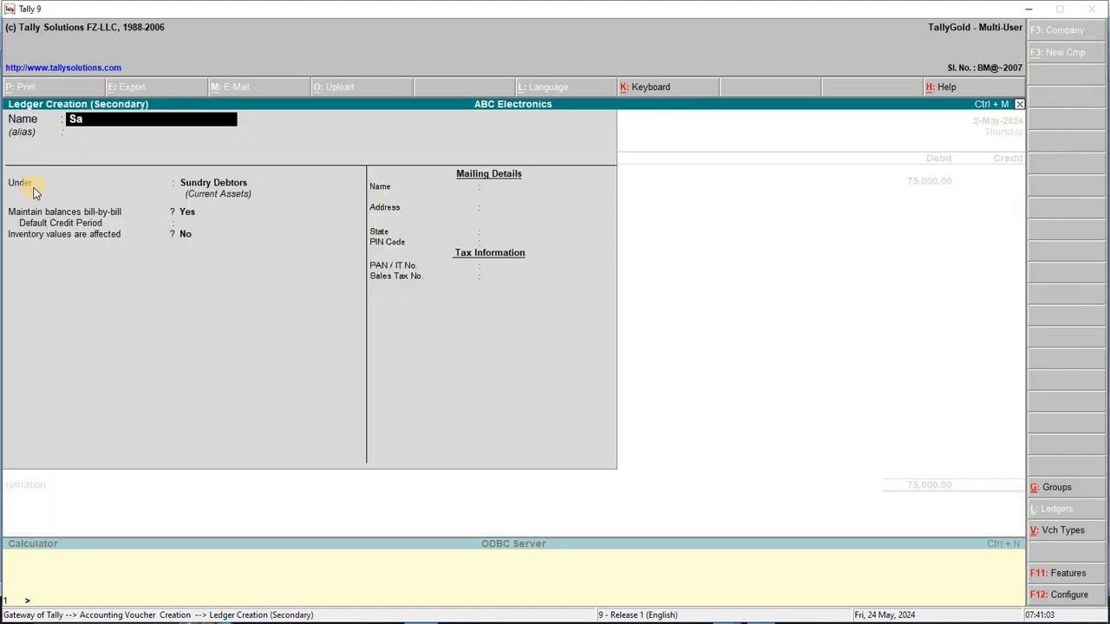
pyautogui.write('Sales a/c')
pyautogui.press('Return')
pyautogui.write('Sal')
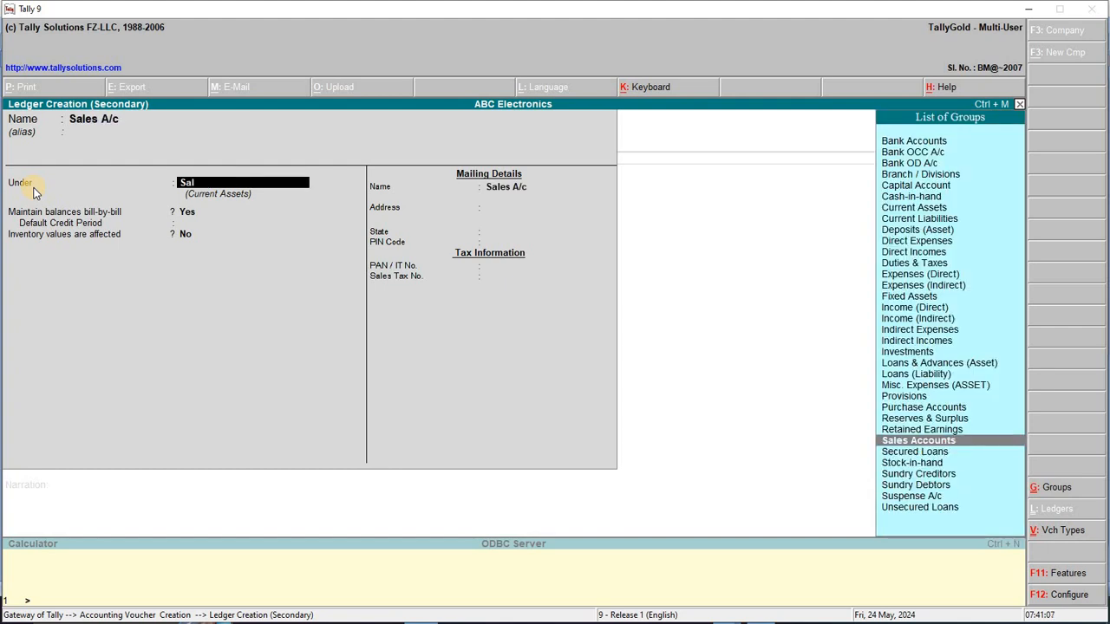
pyautogui.press('Return')
pyautogui.press('Return')
pyautogui.press('Return')
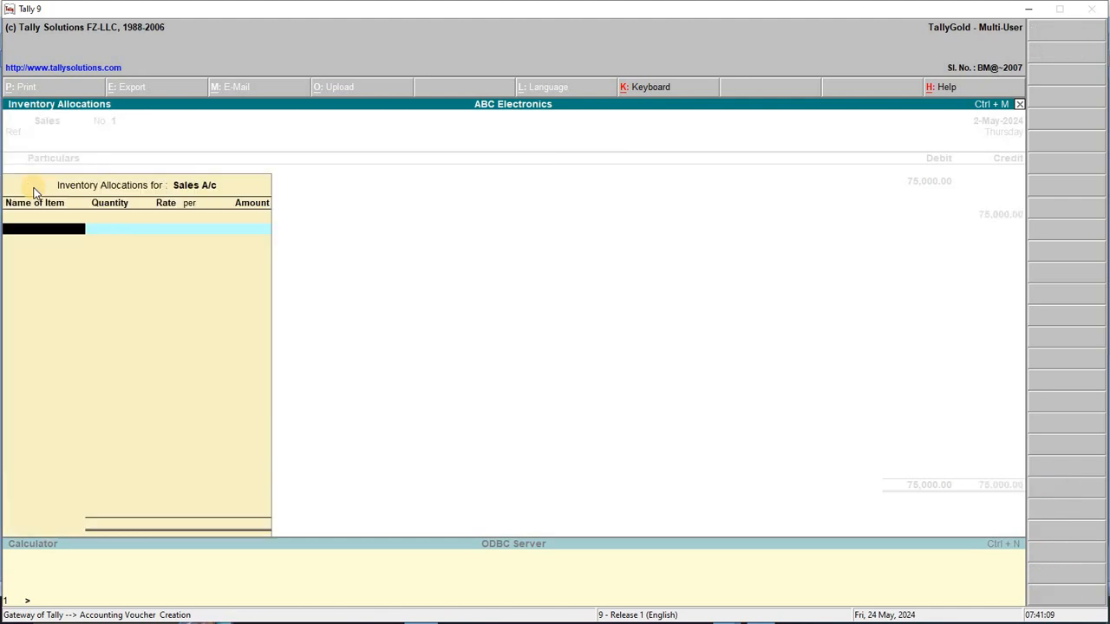
pyautogui.press('Return')
pyautogui.press('Return')
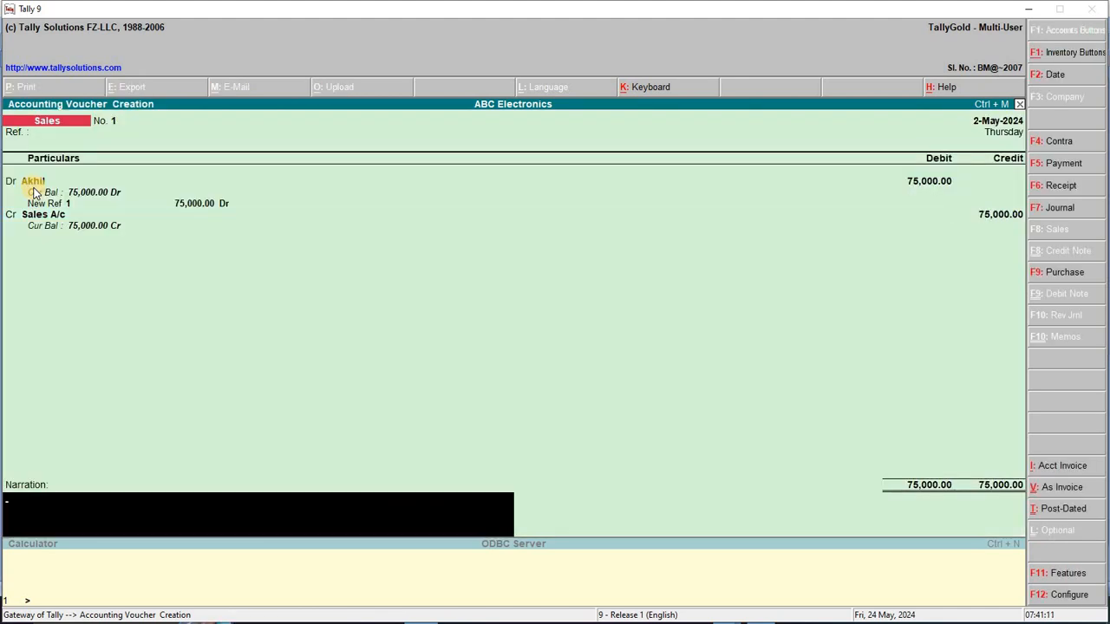
pyautogui.press('Return')
pyautogui.press('Return')
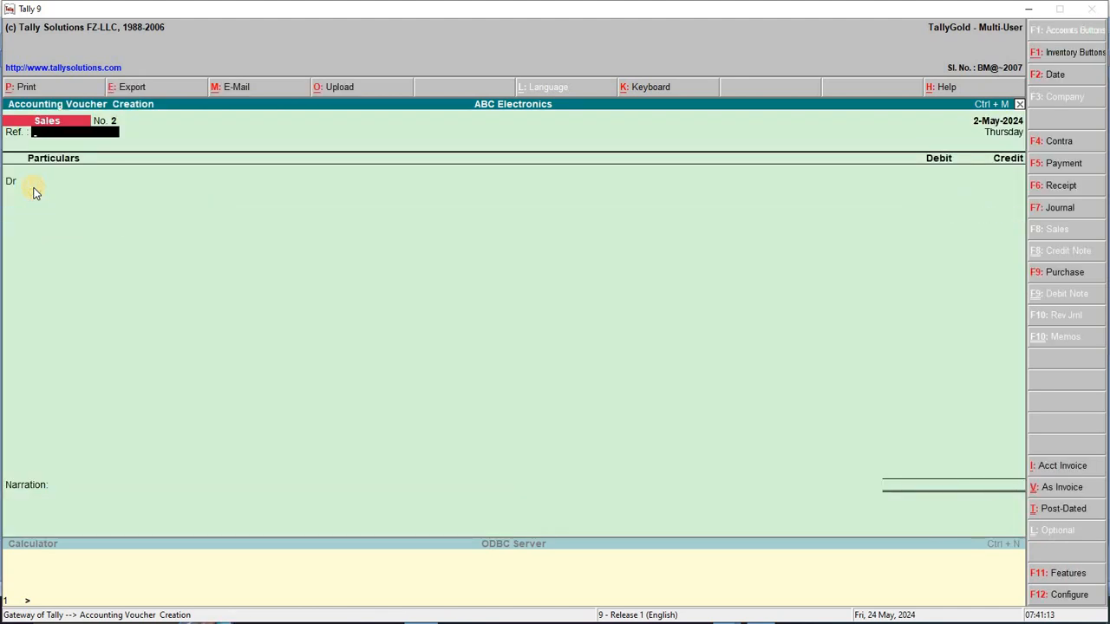
# Date the voucher 3-May-2024 and check transaction 3, the 4,500 credit sale, in Word
pyautogui.press('F2')
pyautogui.press('Return')
pyautogui.hotkey('alt', 'Tab')
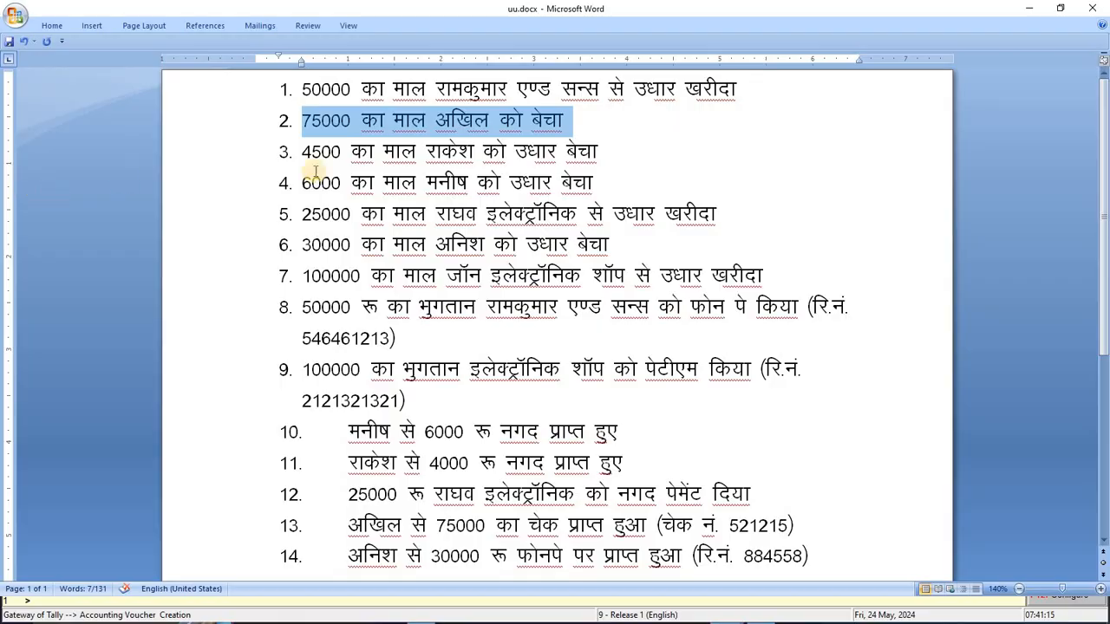
pyautogui.click(301, 152)
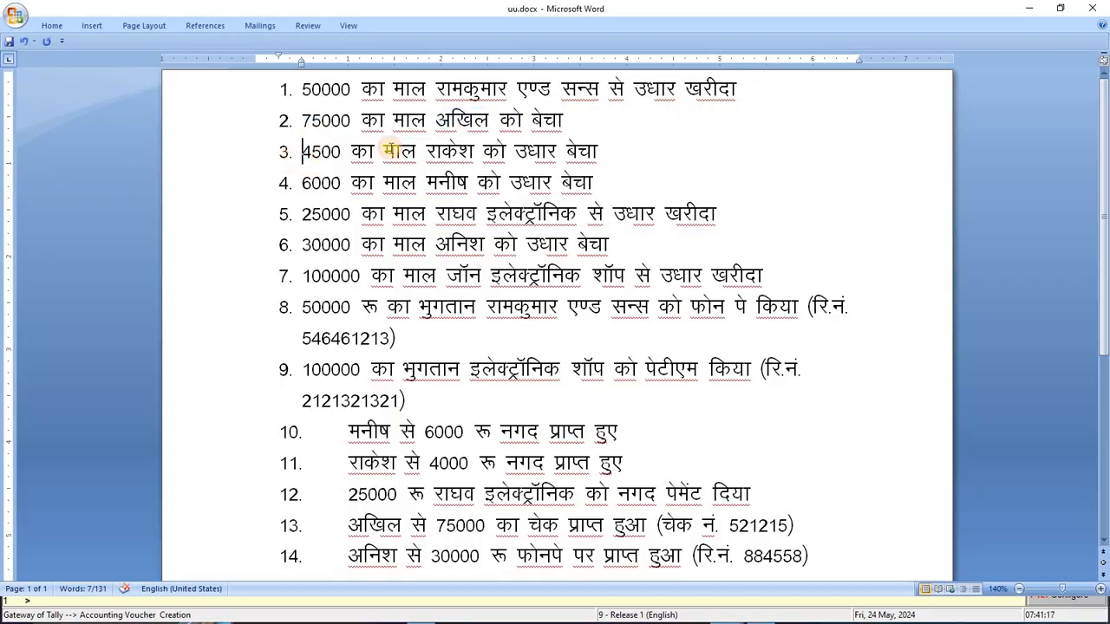
pyautogui.moveTo(389, 151); pyautogui.dragTo(609, 149)
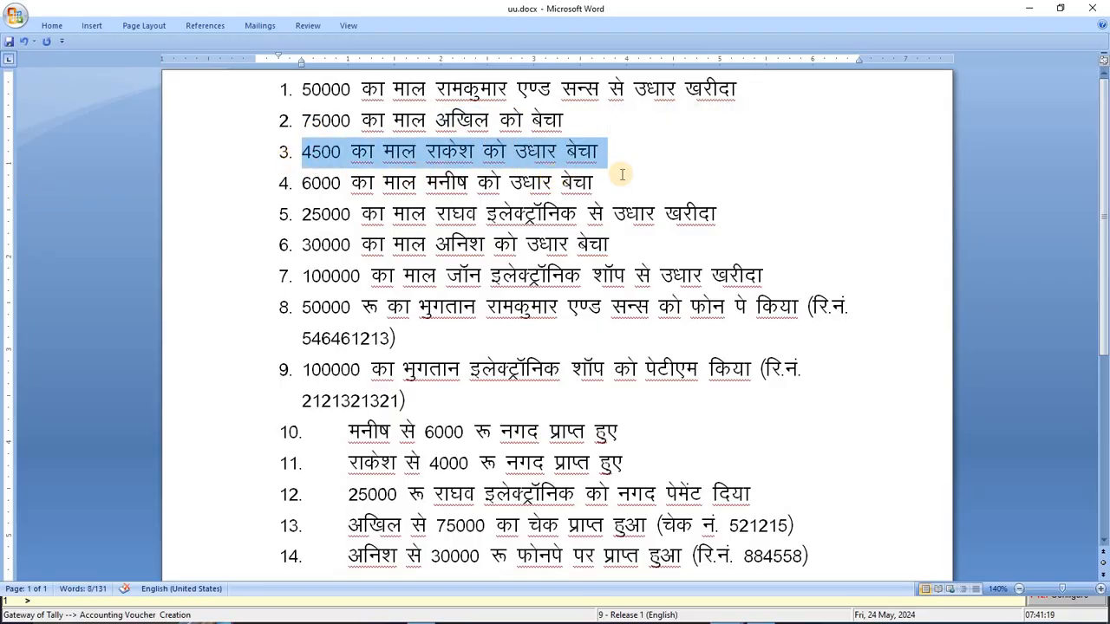
pyautogui.hotkey('alt', 'Tab')
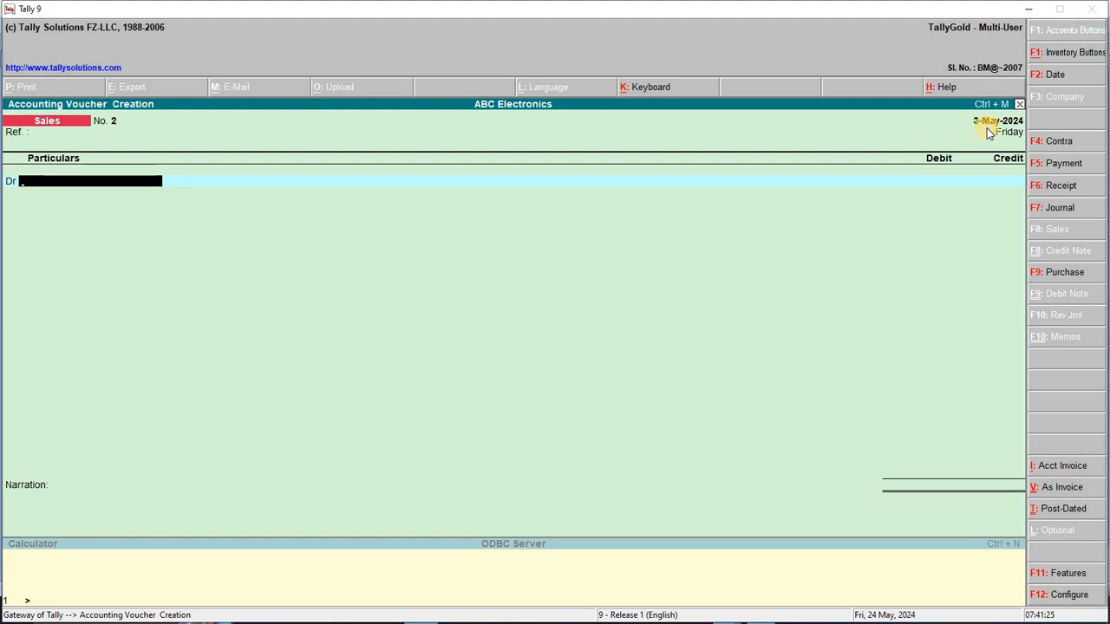
# Create the buyer's ledger under Sundry Debtors for the debit line
pyautogui.hotkey('alt', 'c')
pyautogui.write('Ra')
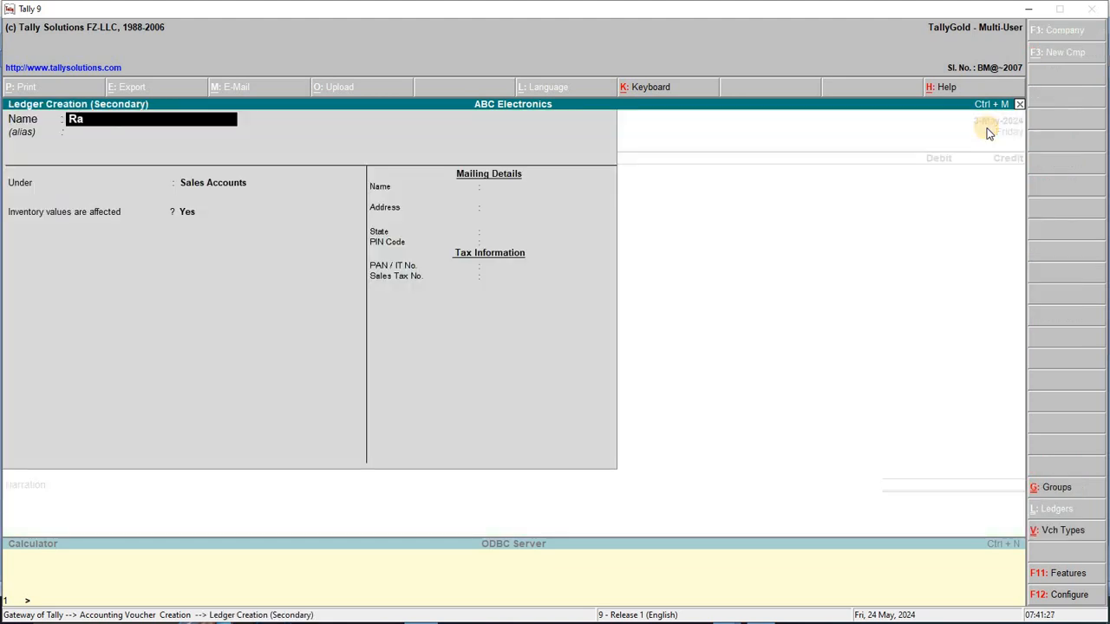
pyautogui.write('kesh')
pyautogui.press('Return')
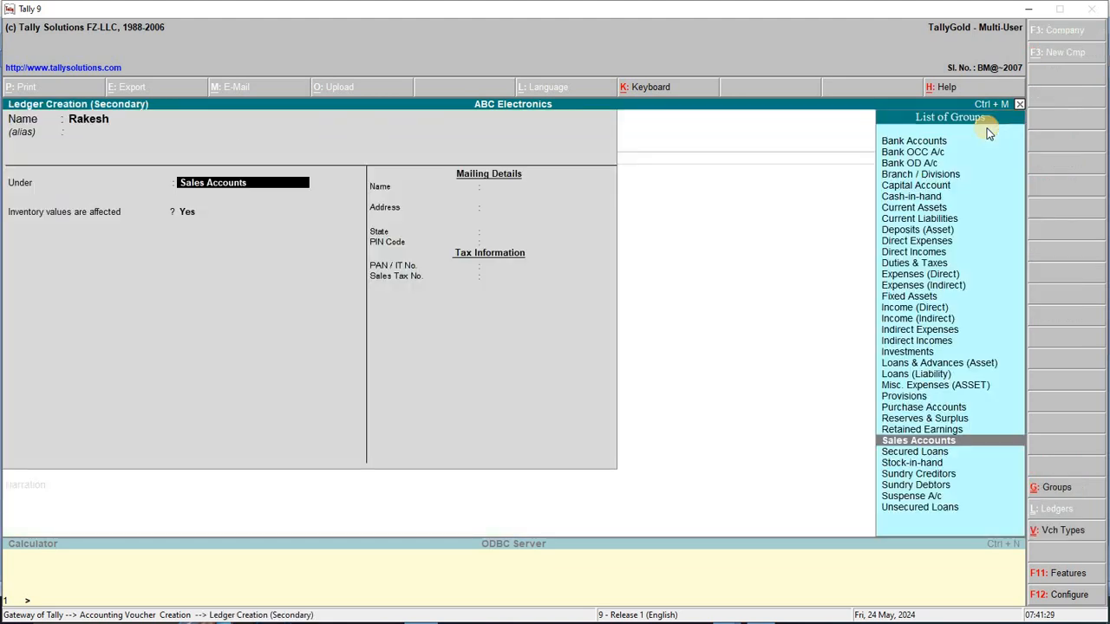
pyautogui.write('Su')
pyautogui.press('Down')
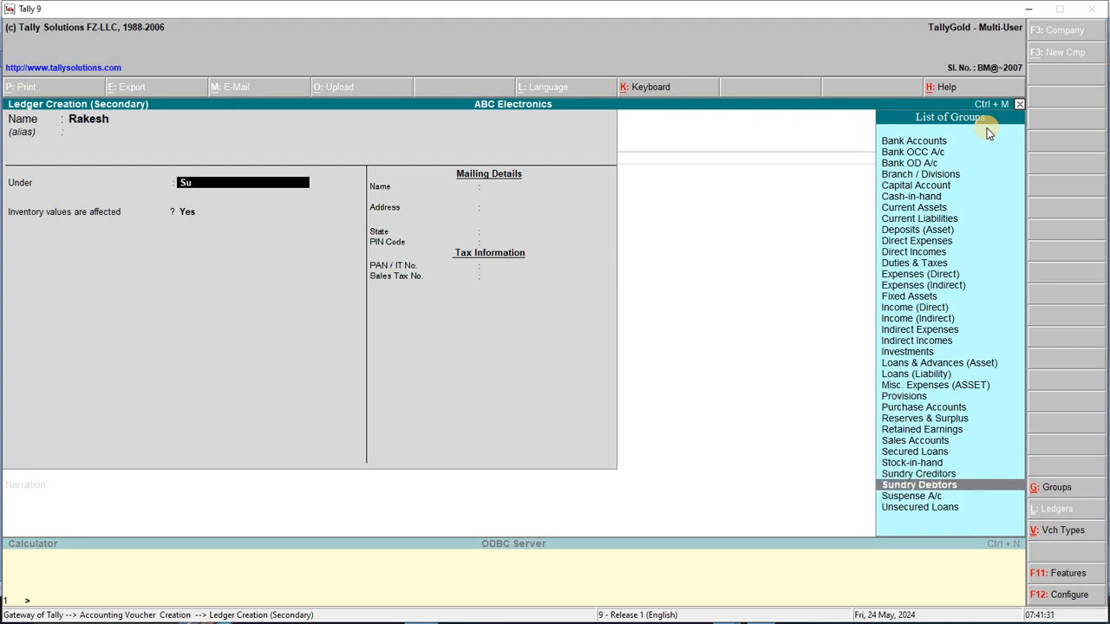
pyautogui.press('Return')
pyautogui.press('Return')
pyautogui.press('Return')
pyautogui.press('Return')
pyautogui.press('Return')
pyautogui.press('Return')
pyautogui.press('Return')
pyautogui.press('Return')
pyautogui.press('Return')
pyautogui.press('Return')
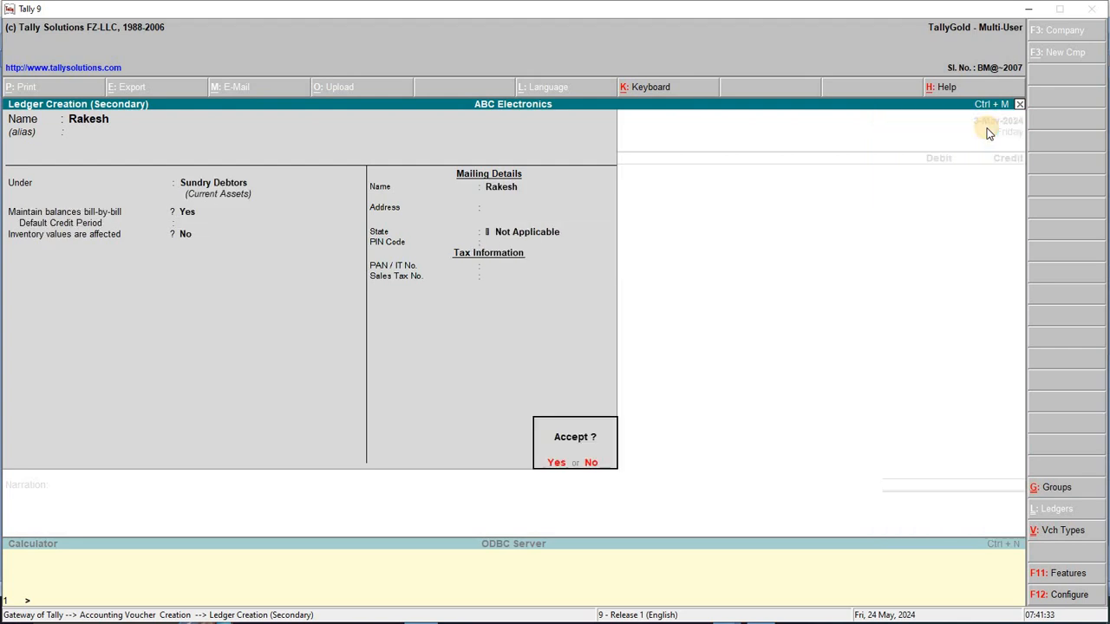
pyautogui.press('Return')
# Debit the customer 4,500, credit Sales A/c 4,500, and save the voucher
pyautogui.write('4500')
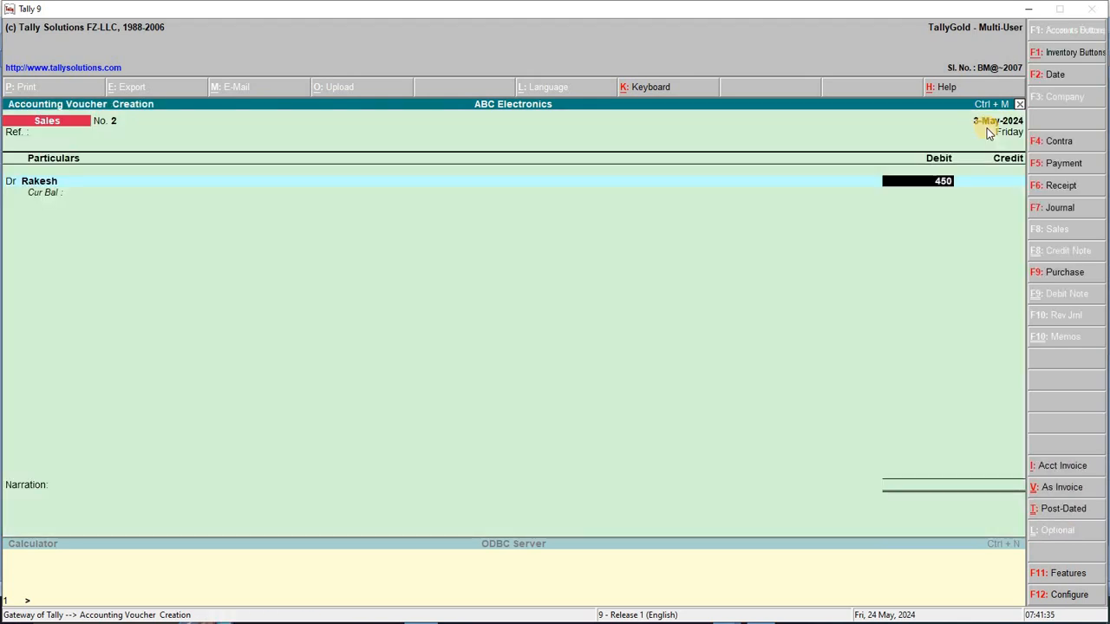
pyautogui.press('Return')
pyautogui.press('Return')
pyautogui.press('Return')
pyautogui.press('Return')
pyautogui.press('Return')
pyautogui.press('Return')
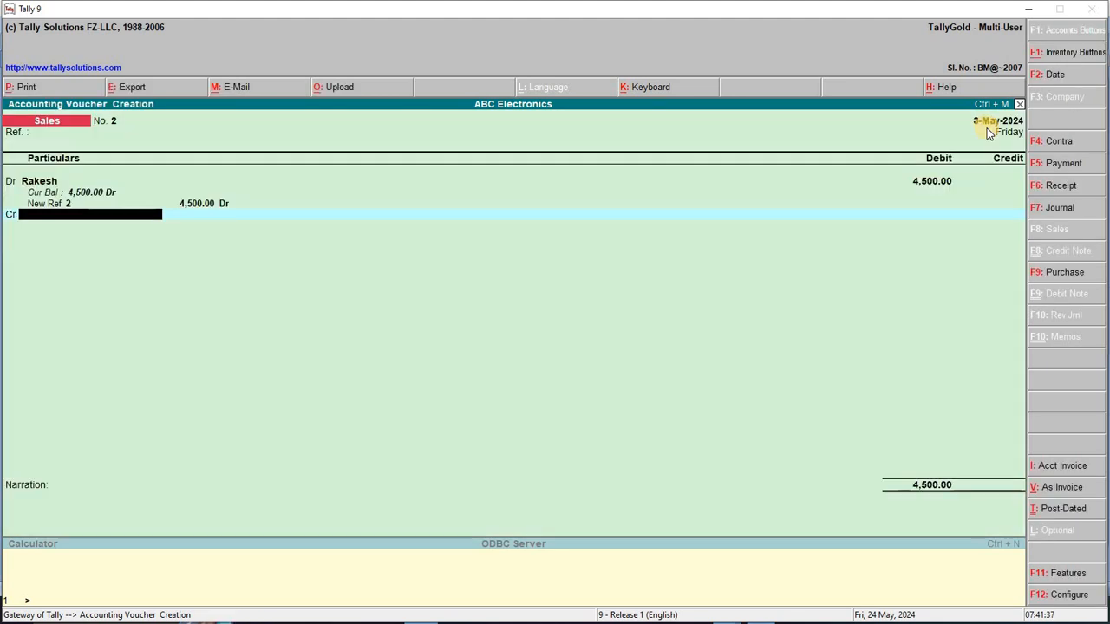
pyautogui.write('s')
pyautogui.press('Return')
pyautogui.press('Escape')
pyautogui.press('Return')
pyautogui.press('Return')
pyautogui.press('Return')
pyautogui.press('Return')
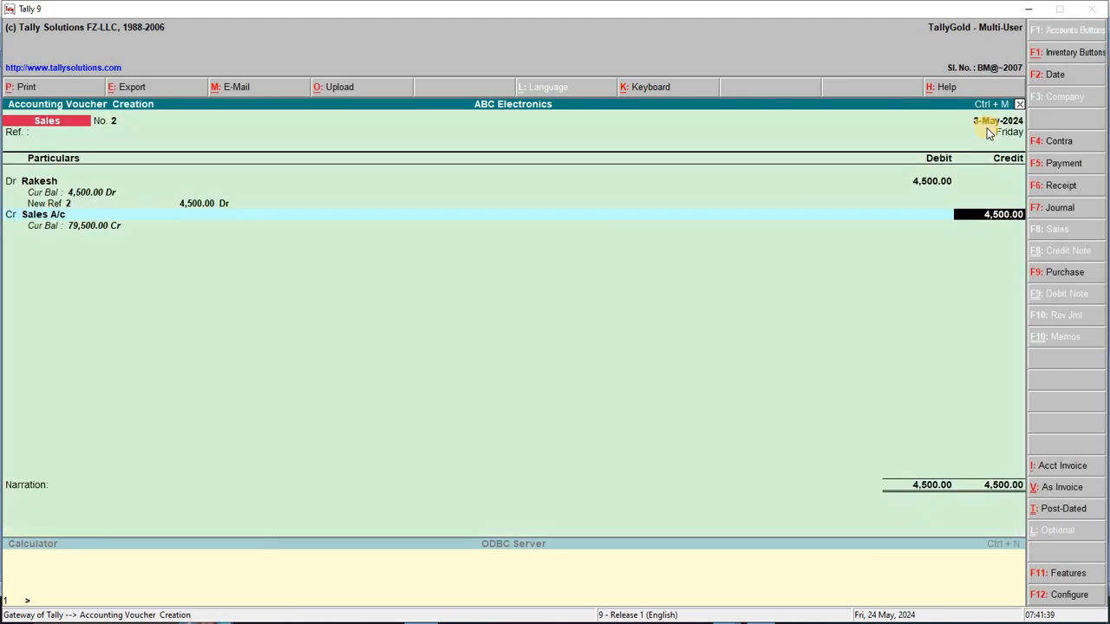
pyautogui.press('Return')
# Date the voucher 4-May-2024 and look up transaction 4's buyer in Word
pyautogui.press('F2')
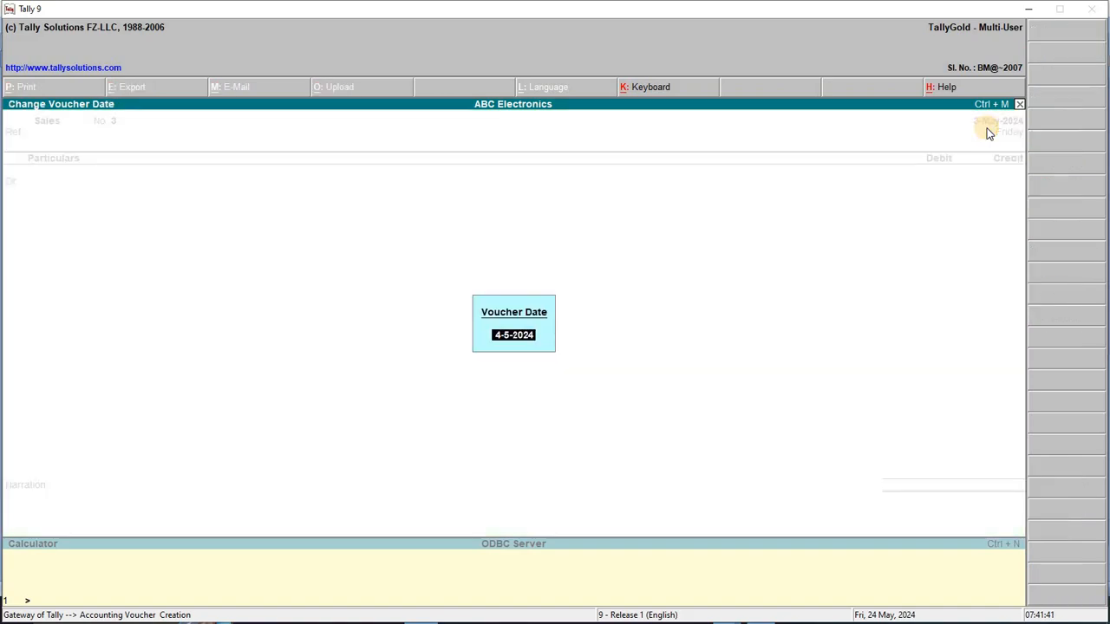
pyautogui.press('Return')
pyautogui.hotkey('alt', 'Tab')
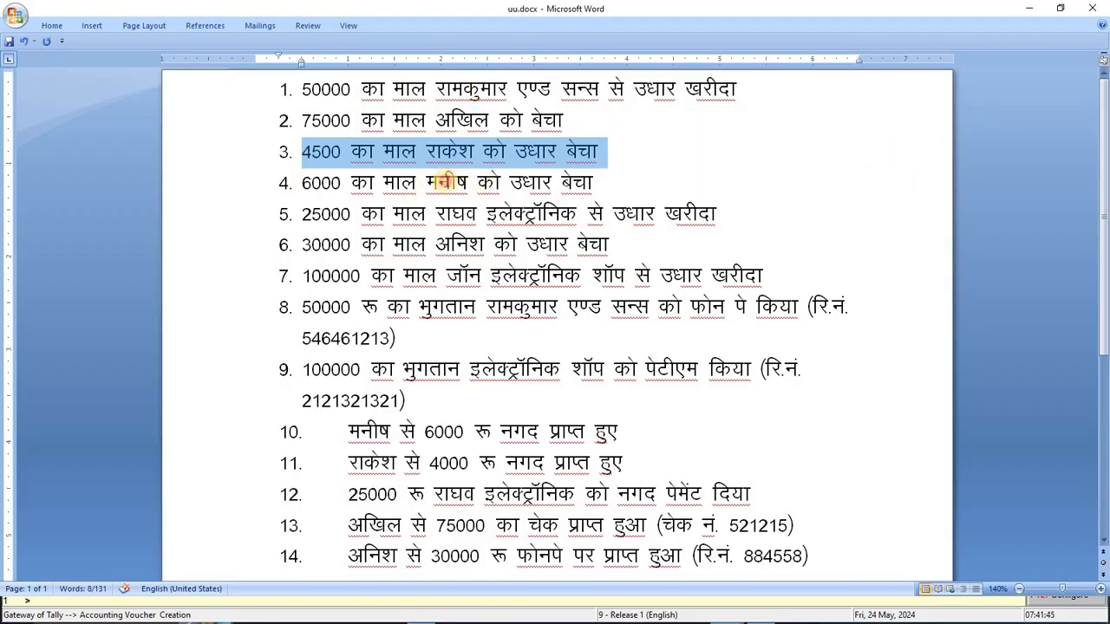
pyautogui.doubleClick(447, 182)
pyautogui.hotkey('alt', 'Tab')
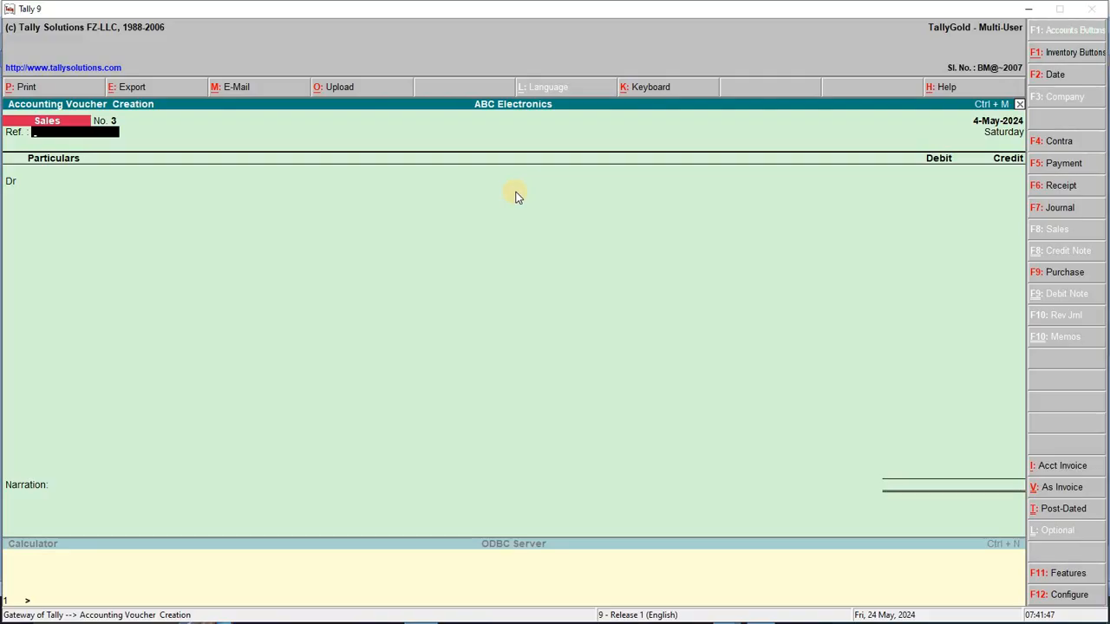
pyautogui.press('Return')
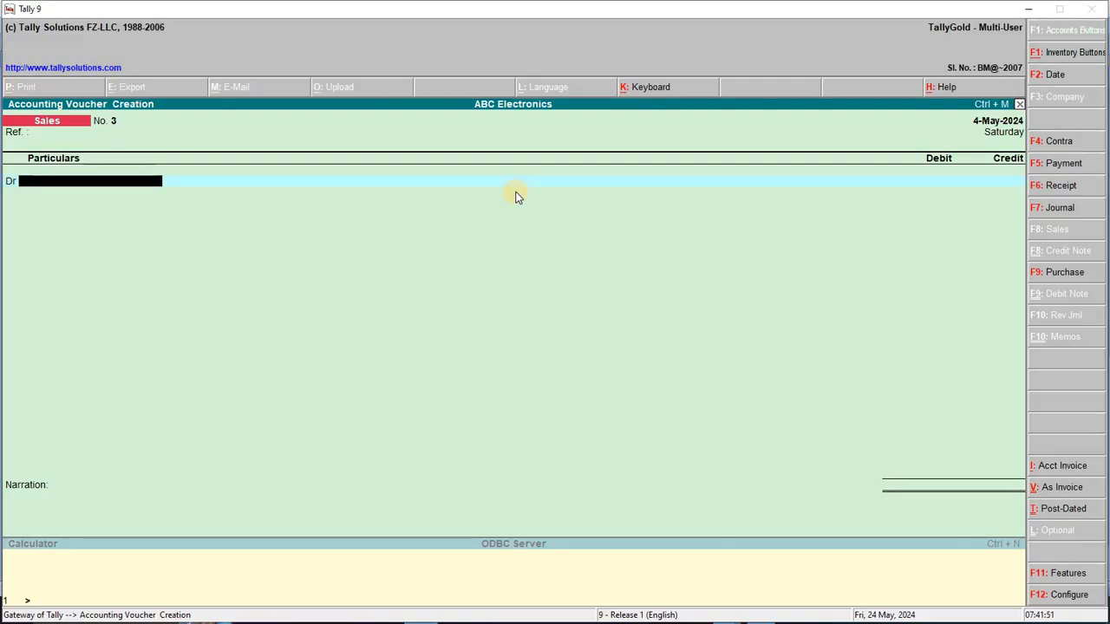
# Create the buyer's ledger under Sundry Debtors as the debit party
pyautogui.hotkey('alt', 'c')
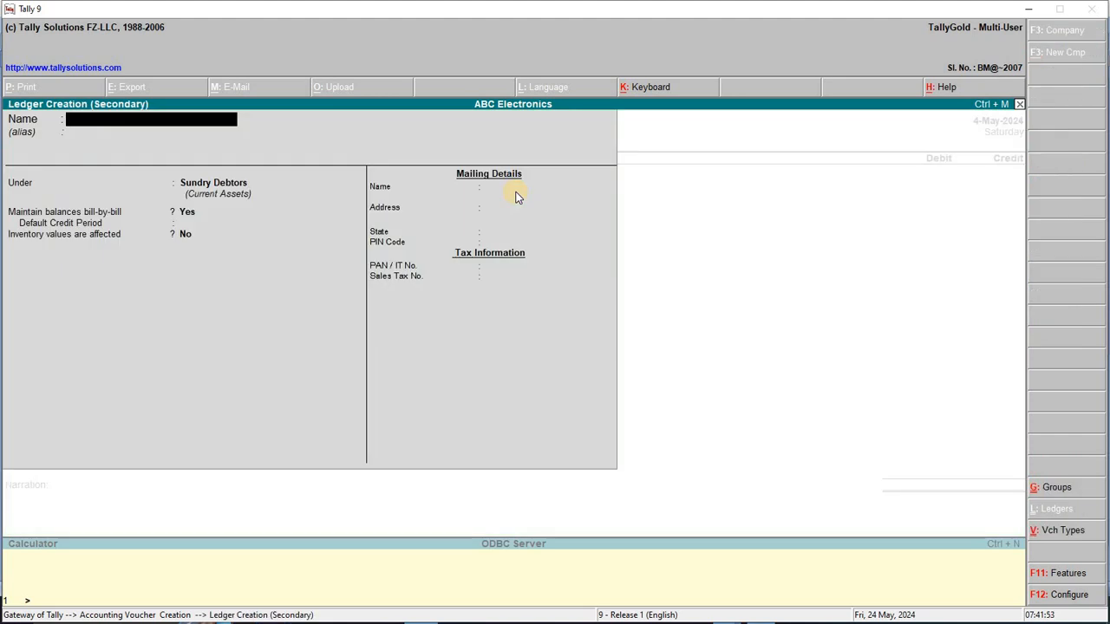
pyautogui.write('Manish')
pyautogui.press('Return')
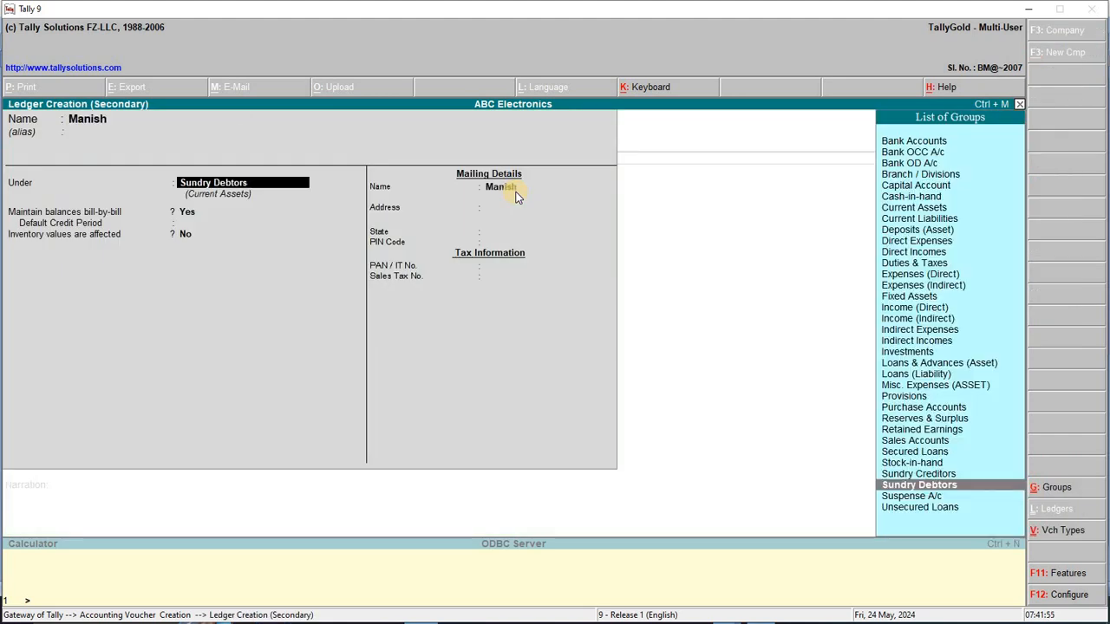
pyautogui.press('Return')
pyautogui.press('Return')
pyautogui.press('Return')
pyautogui.press('Return')
pyautogui.press('Return')
pyautogui.press('Return')
pyautogui.press('Return')
pyautogui.press('Return')
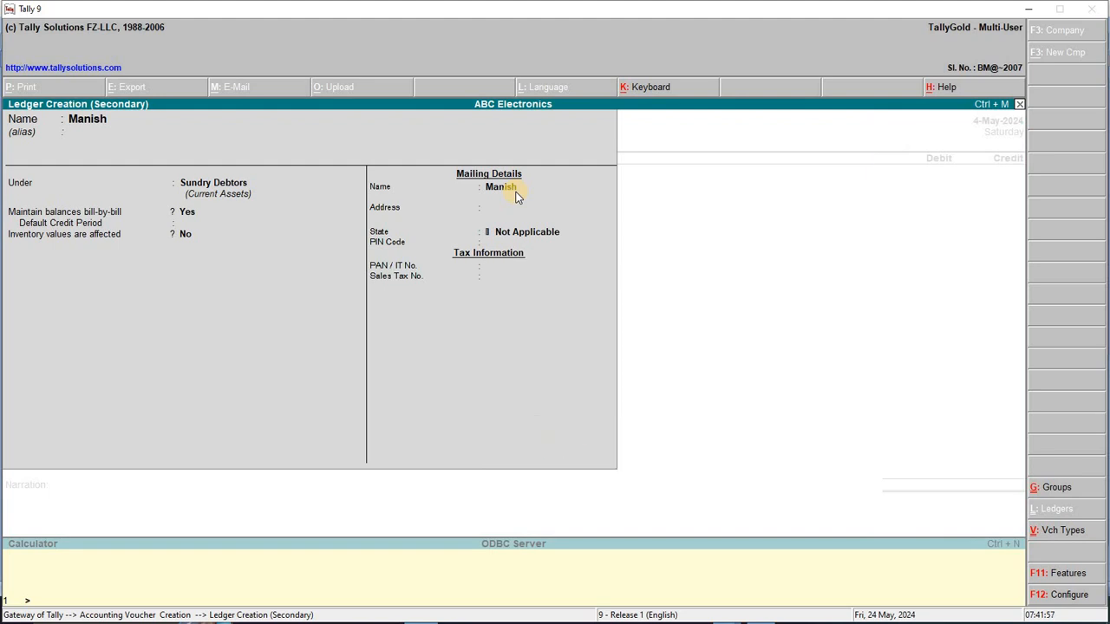
# Debit the customer 6,000, credit Sales A/c 6,000, and save sales voucher No. 3
pyautogui.write('6000')
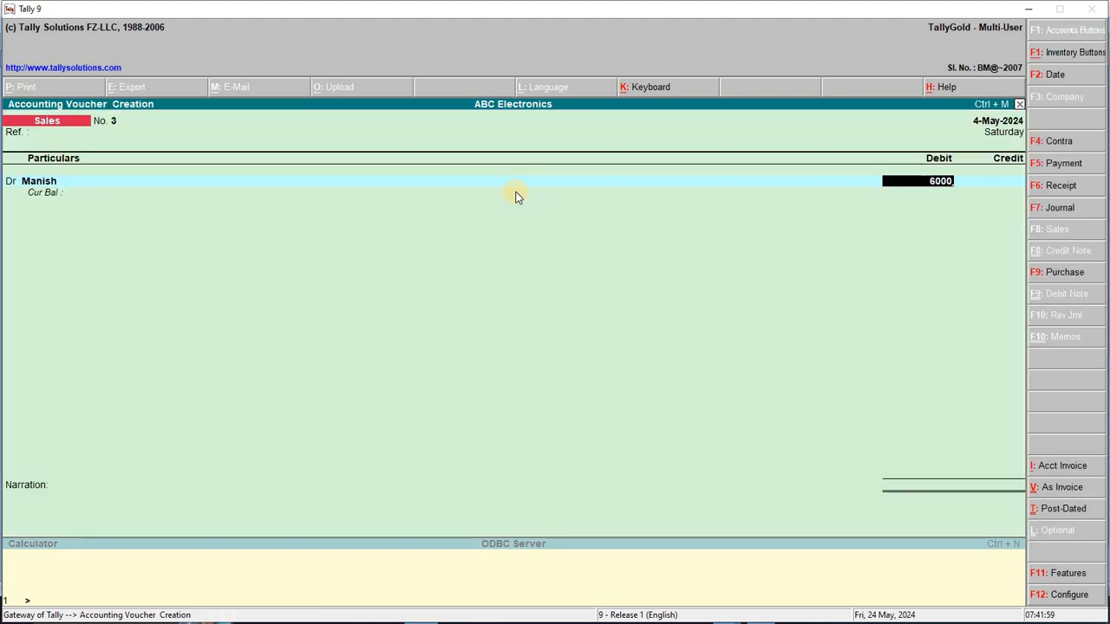
pyautogui.press('Return')
pyautogui.press('Return')
pyautogui.press('Return')
pyautogui.press('Return')
pyautogui.press('Return')
pyautogui.press('Return')
pyautogui.write('s')
pyautogui.press('Return')
pyautogui.press('Return')
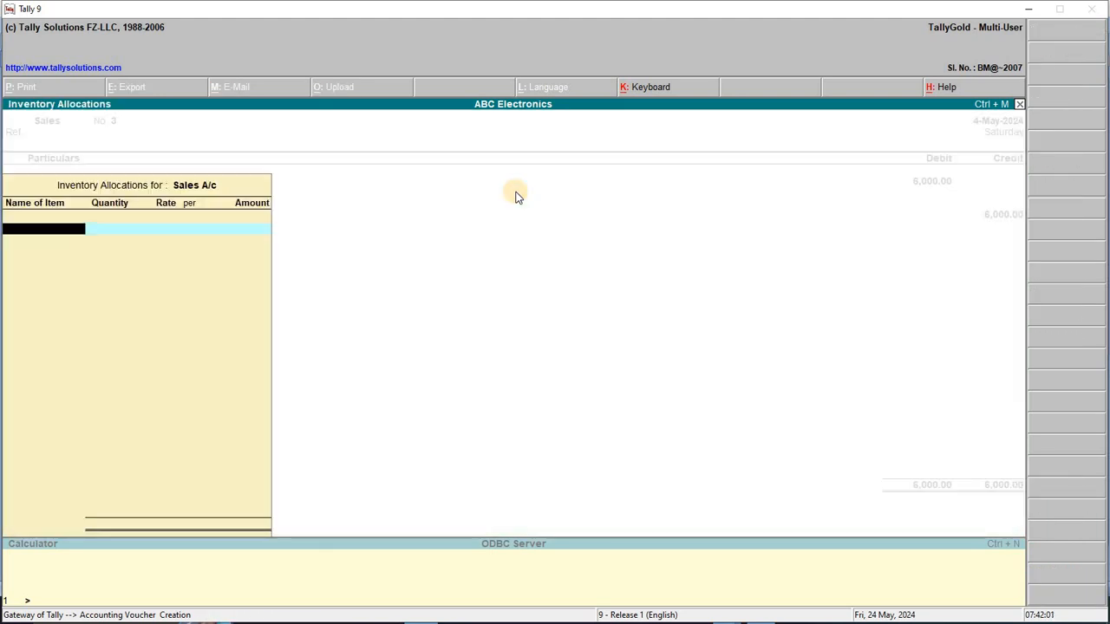
pyautogui.press('Escape')
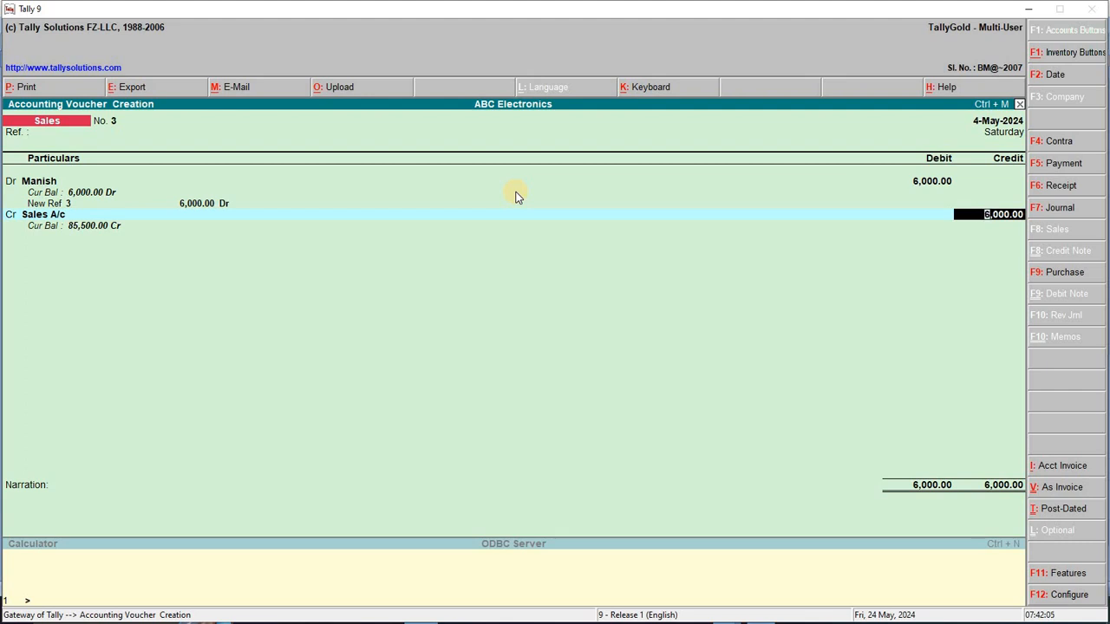
pyautogui.press('Return')
pyautogui.press('Return')
pyautogui.press('Return')
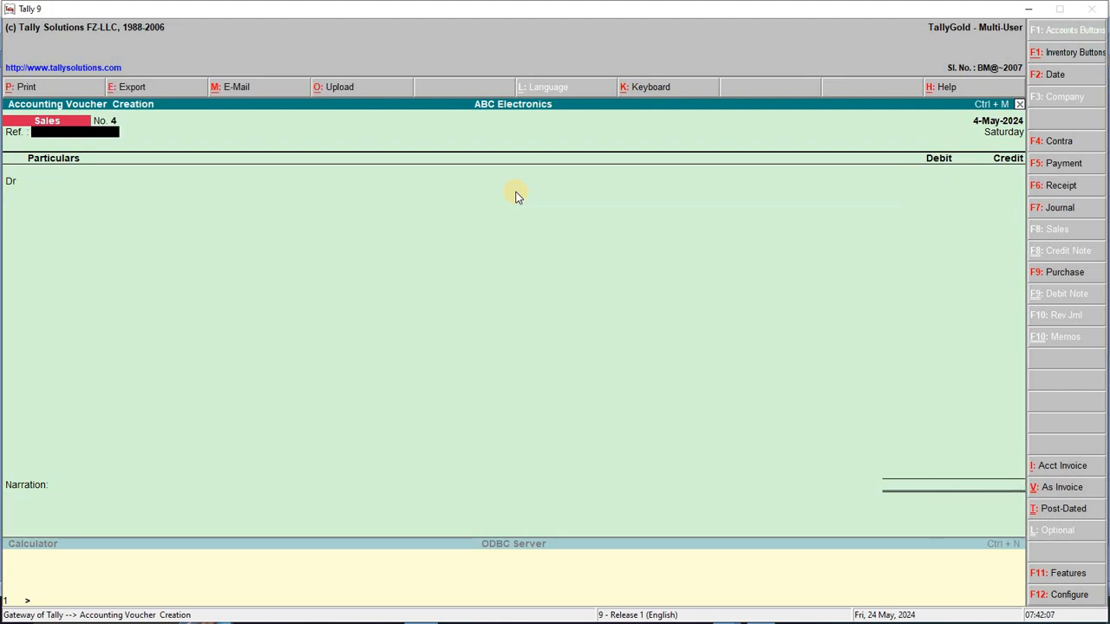
# Date the voucher 5-May-2024 and highlight line 5's 25000 credit purchase in Word
pyautogui.press('F2')
pyautogui.write('5-5-2024')
pyautogui.press('Return')
pyautogui.hotkey('alt', 'Tab')
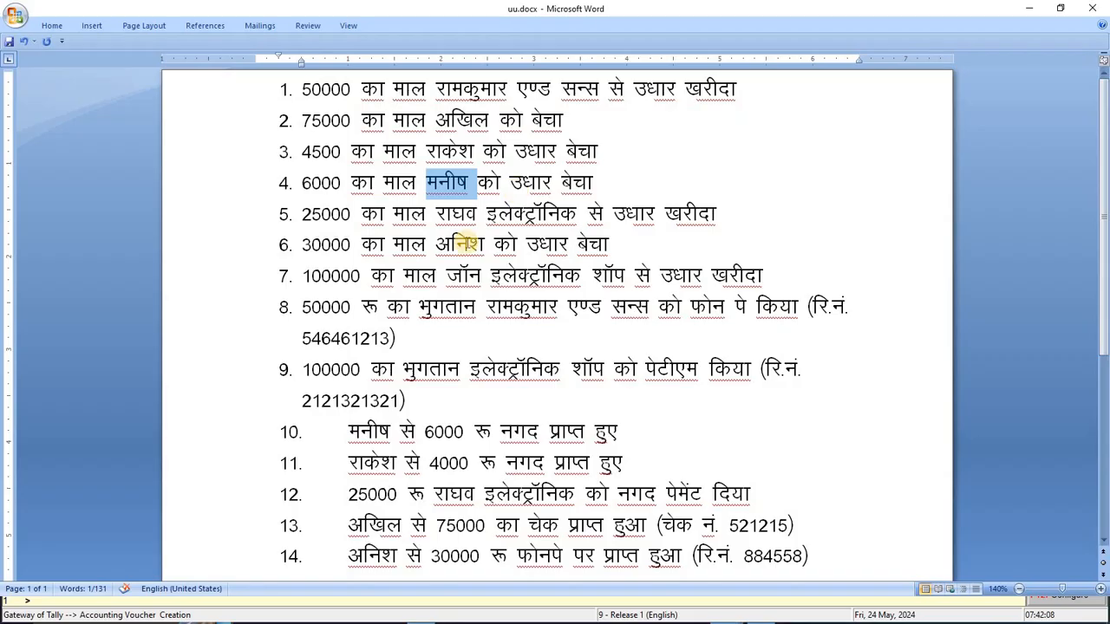
pyautogui.click(377, 208)
pyautogui.moveTo(301, 213); pyautogui.dragTo(730, 209)
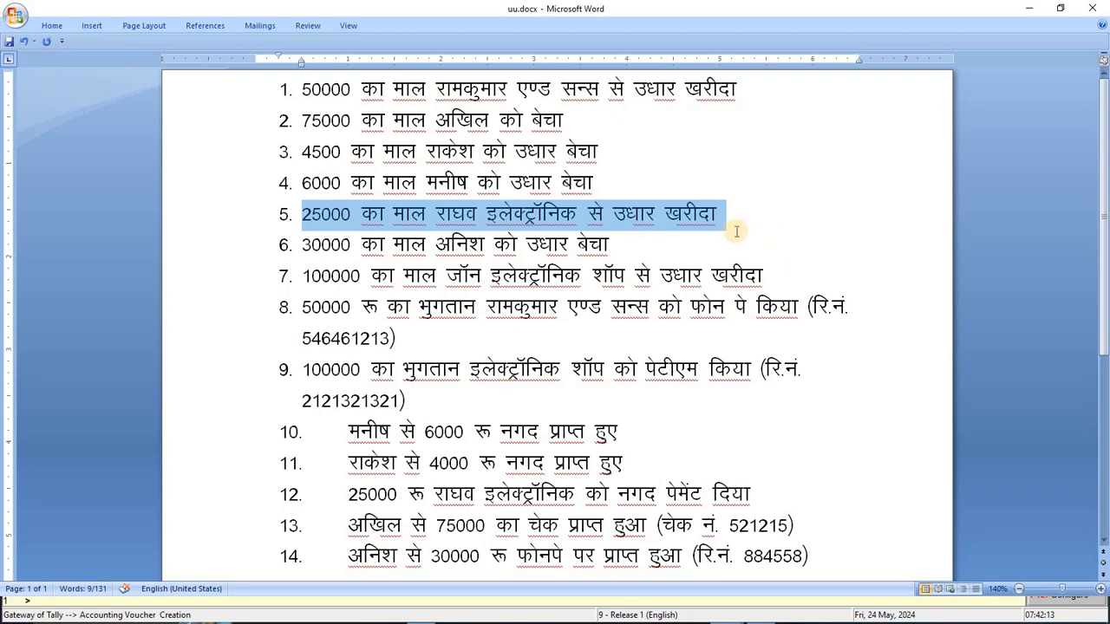
# Switch the voucher to Purchase in voucher mode and move to the first credit line
pyautogui.hotkey('alt', 'Tab')
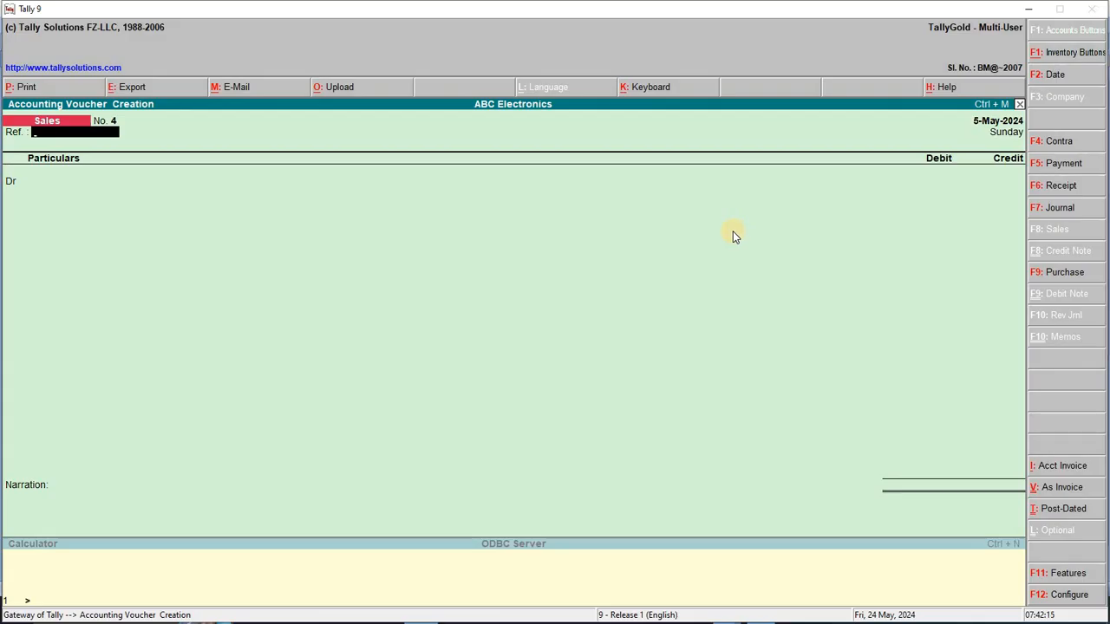
pyautogui.press('F9')
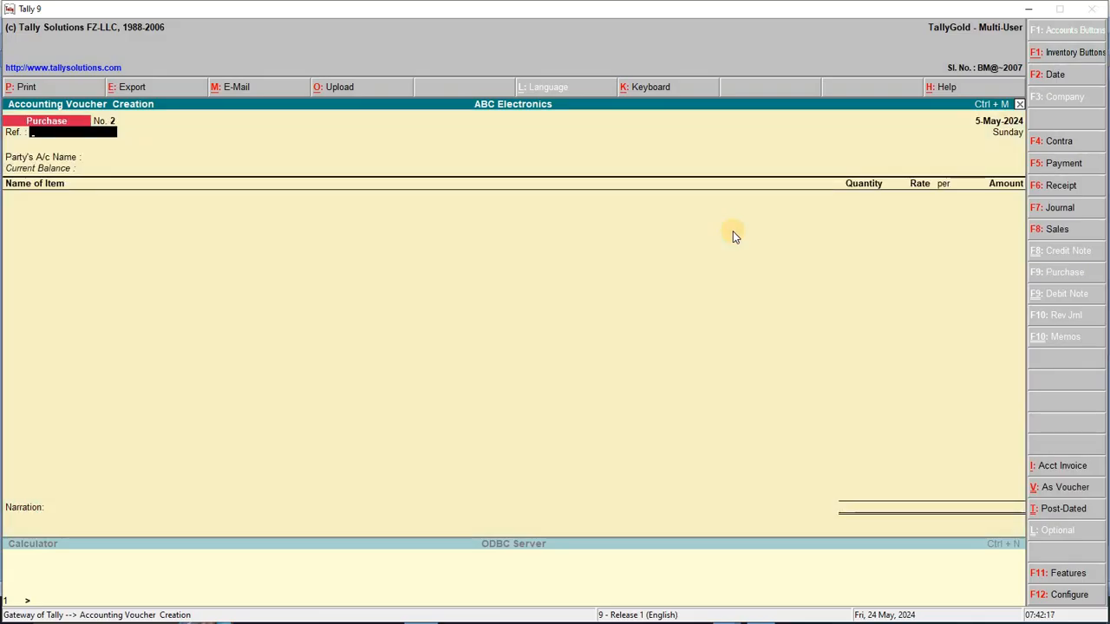
pyautogui.hotkey('ctrl', 'v')
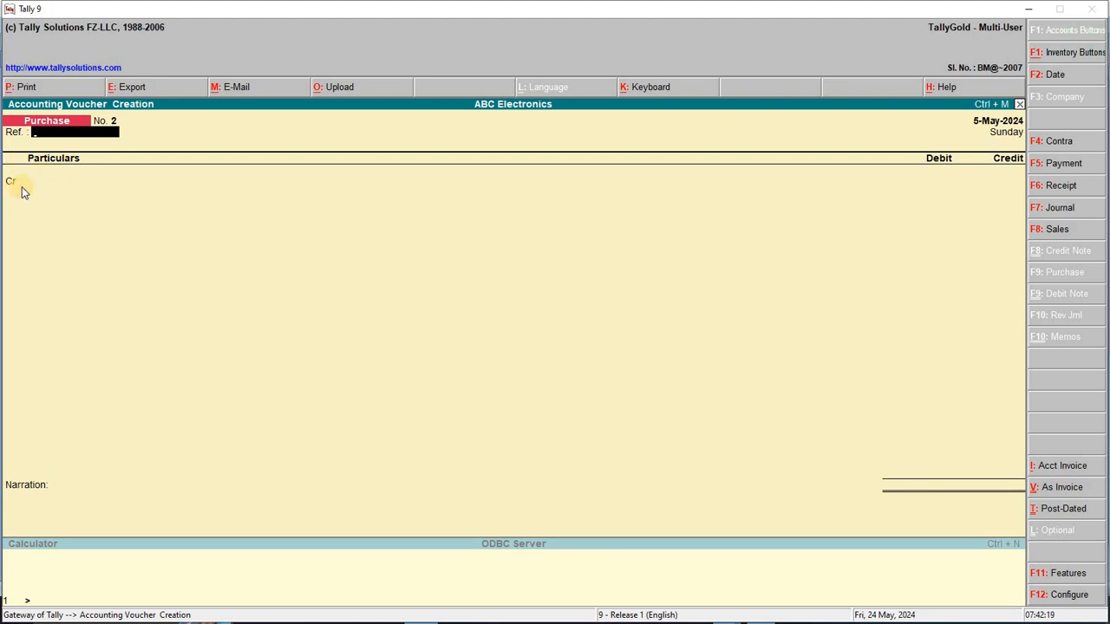
pyautogui.press('Return')
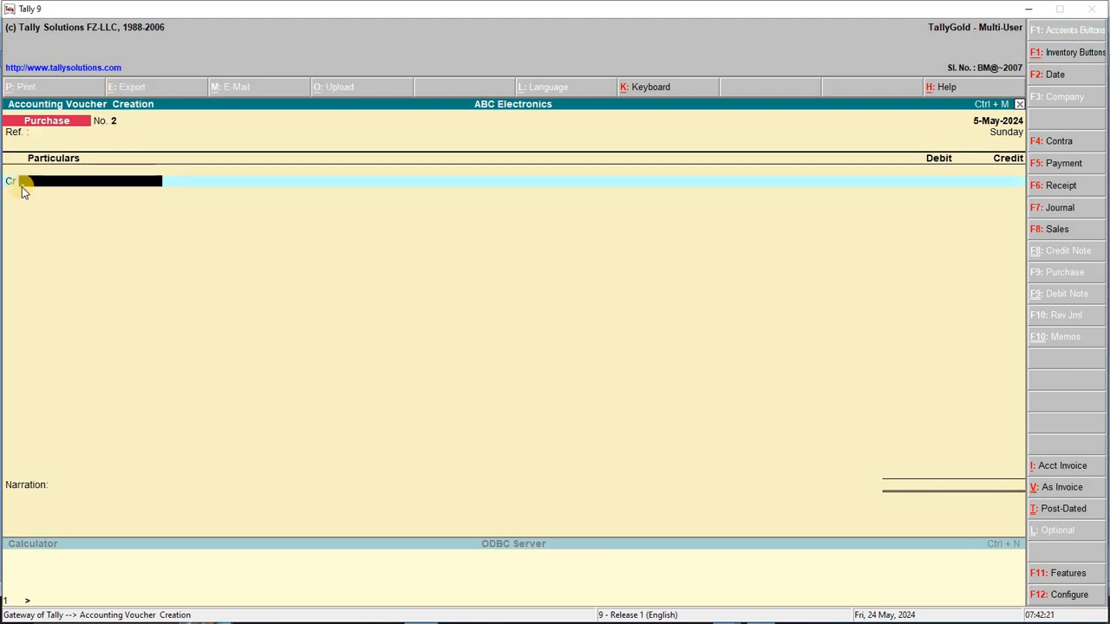
pyautogui.hotkey('alt', 'Tab')
pyautogui.hotkey('alt', 'Tab')
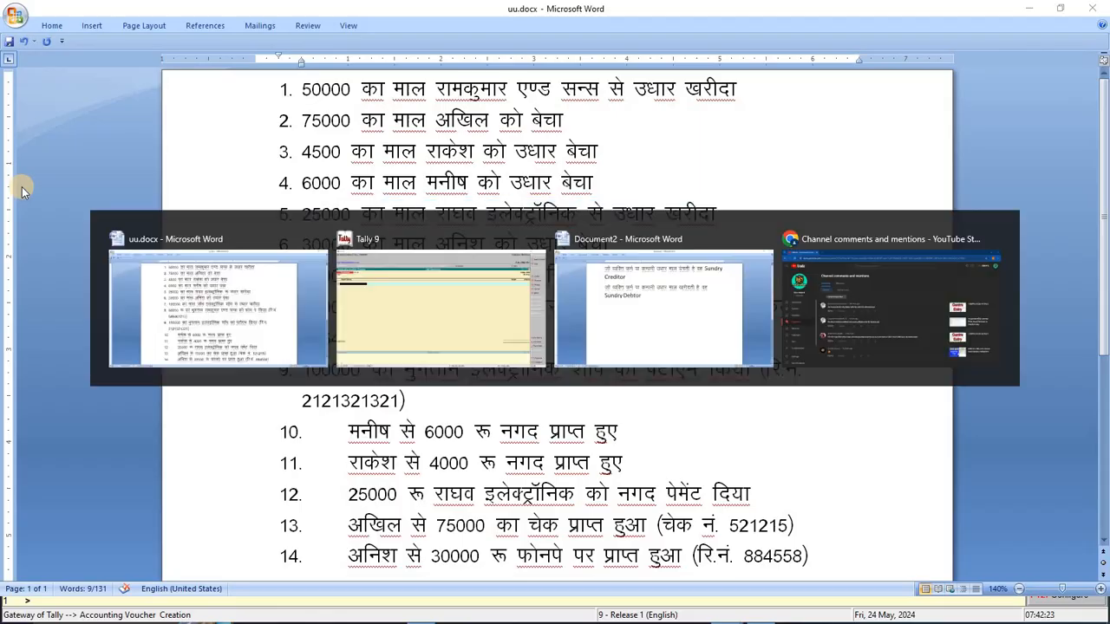
# Create supplier ledger Raghaw Electronics under Sundry Creditors
pyautogui.hotkey('alt', 'c')
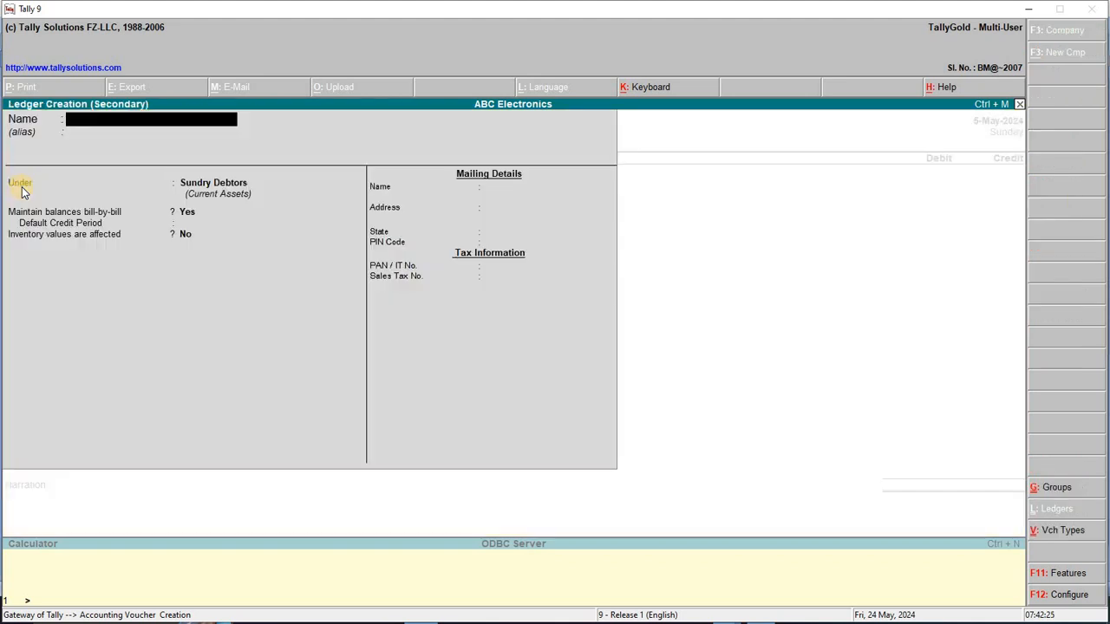
pyautogui.write('Raghaw')
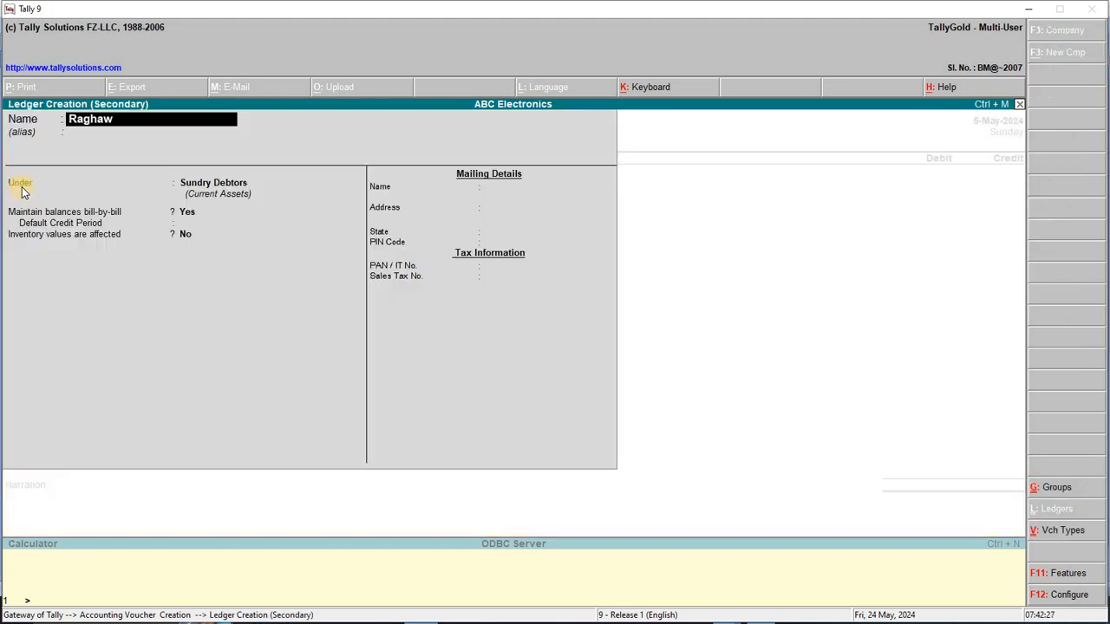
pyautogui.write(' Electronics')
pyautogui.press('Return')
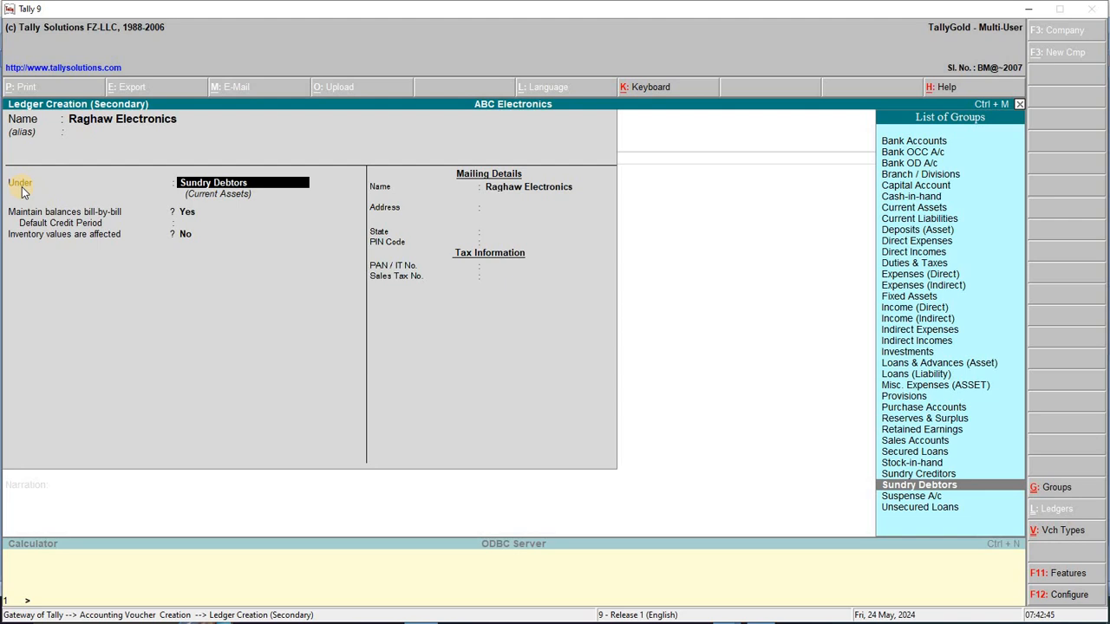
pyautogui.press('Up')
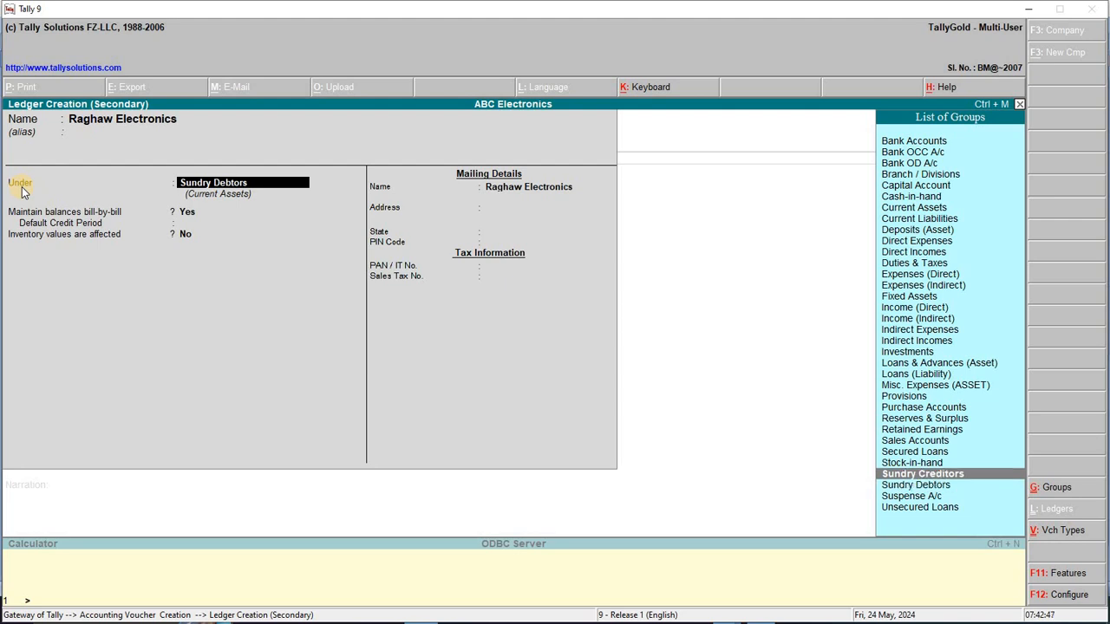
pyautogui.press('Return')
pyautogui.press('Return')
pyautogui.press('Return')
pyautogui.press('Return')
pyautogui.press('Return')
pyautogui.press('Return')
pyautogui.press('Return')
pyautogui.press('Return')
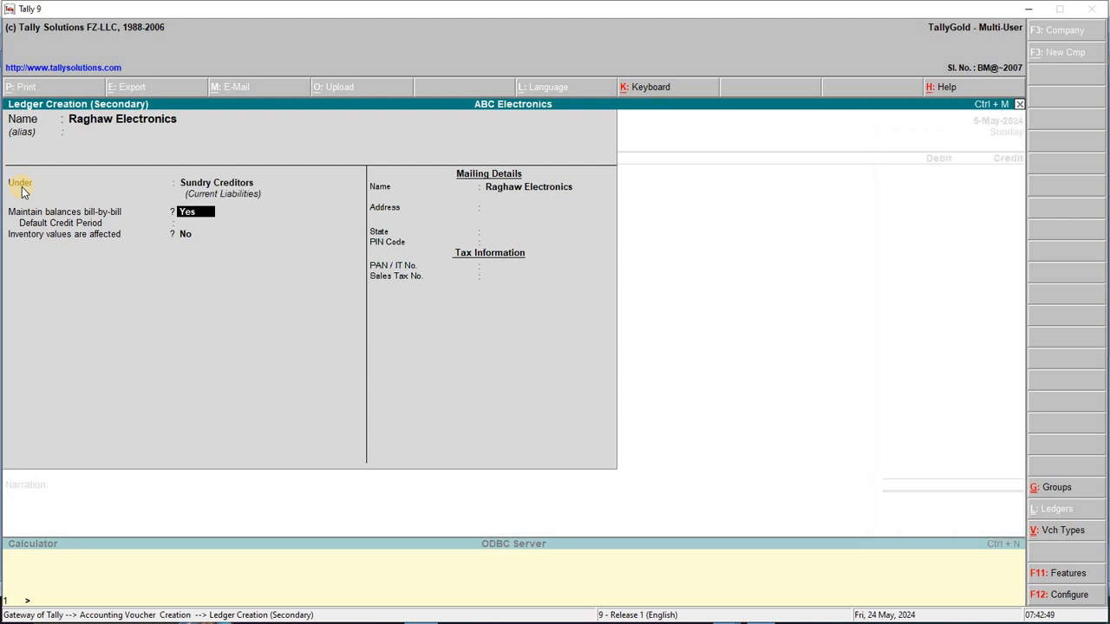
pyautogui.press('Return')
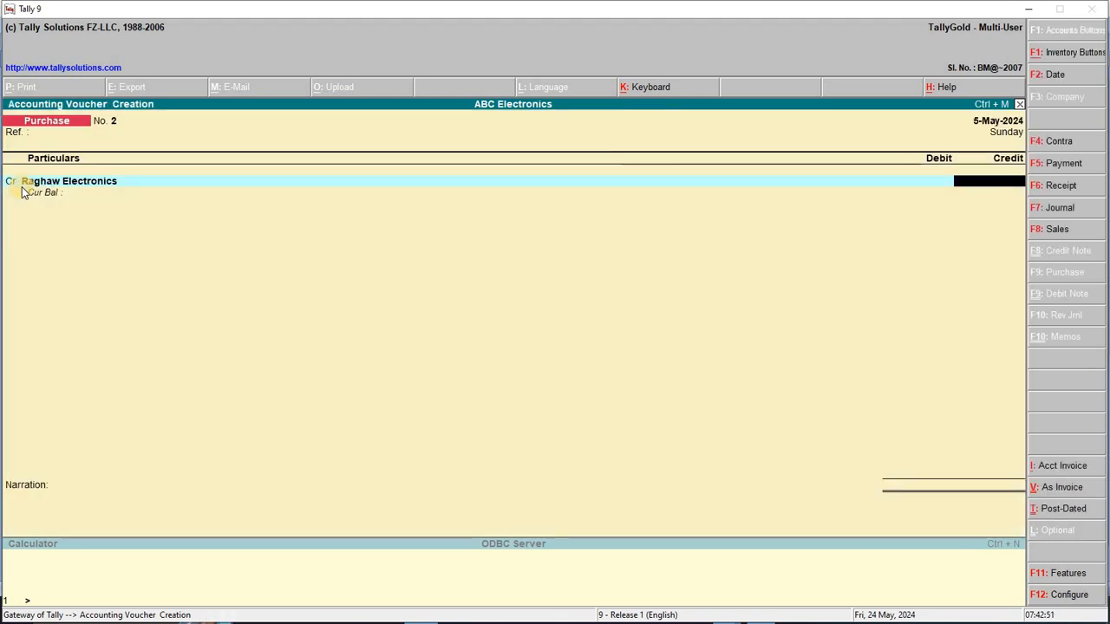
# Credit Raghaw Electronics 25000 as a new reference, debit Purchase A/c, and save voucher No. 2
pyautogui.hotkey('alt', 'Tab')
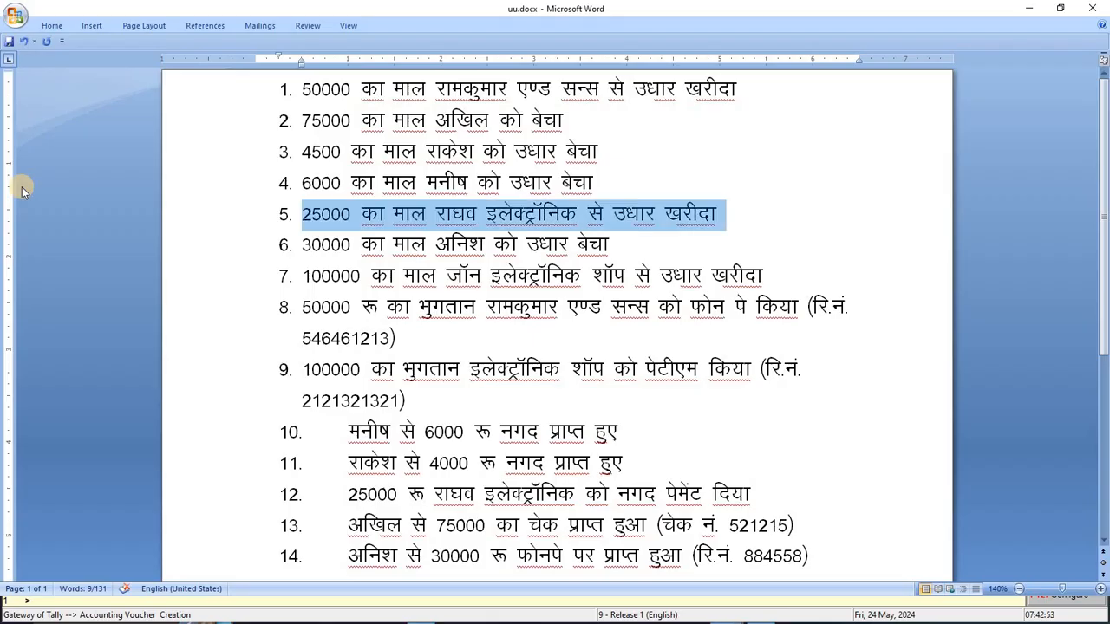
pyautogui.hotkey('alt', 'Tab')
pyautogui.write('25000')
pyautogui.press('Return')
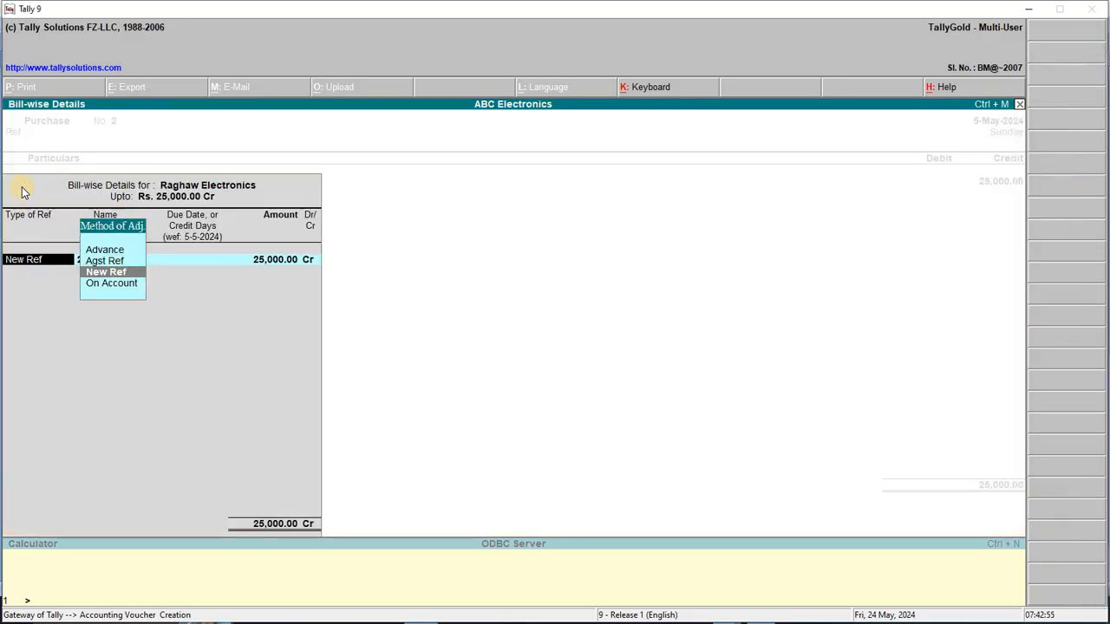
pyautogui.press('Return')
pyautogui.press('Return')
pyautogui.press('Return')
pyautogui.press('Return')
pyautogui.press('Return')
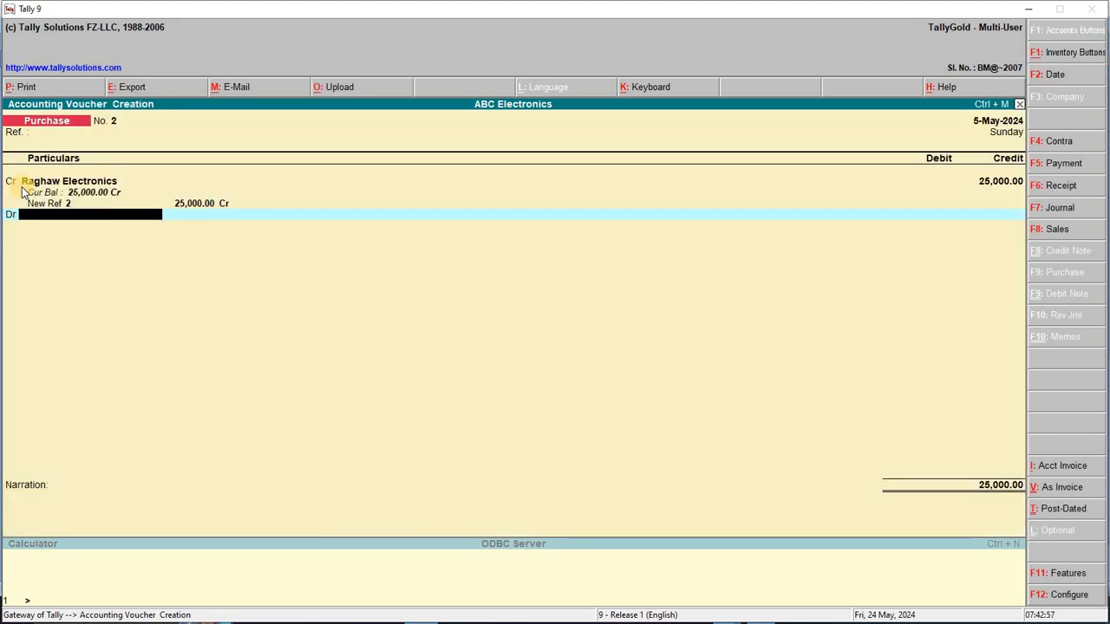
pyautogui.write('Pur')
pyautogui.press('Return')
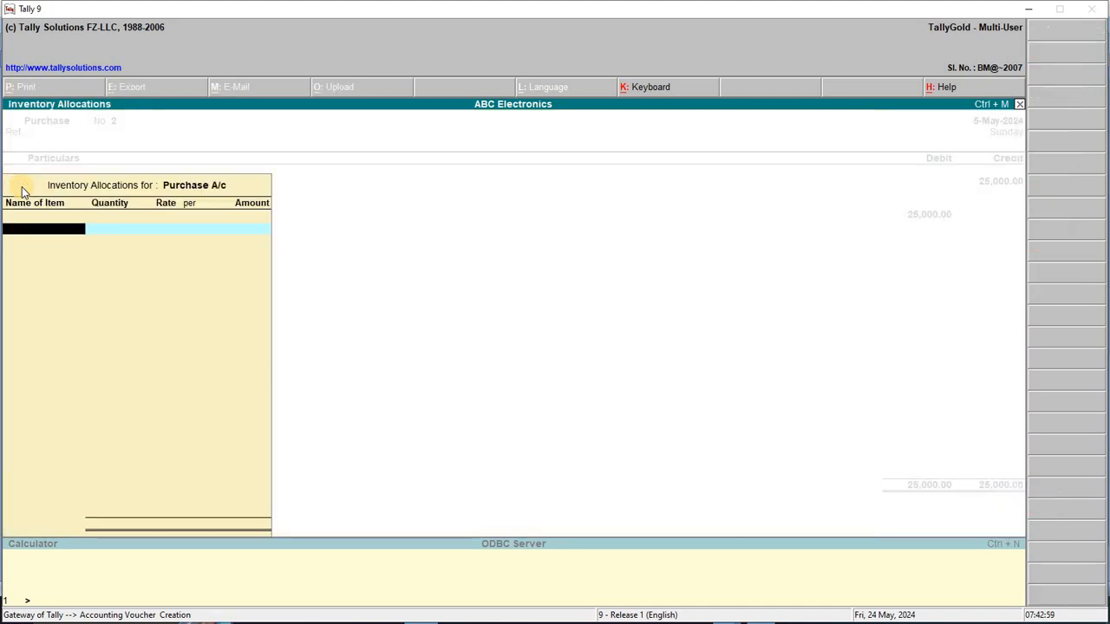
pyautogui.press('Return')
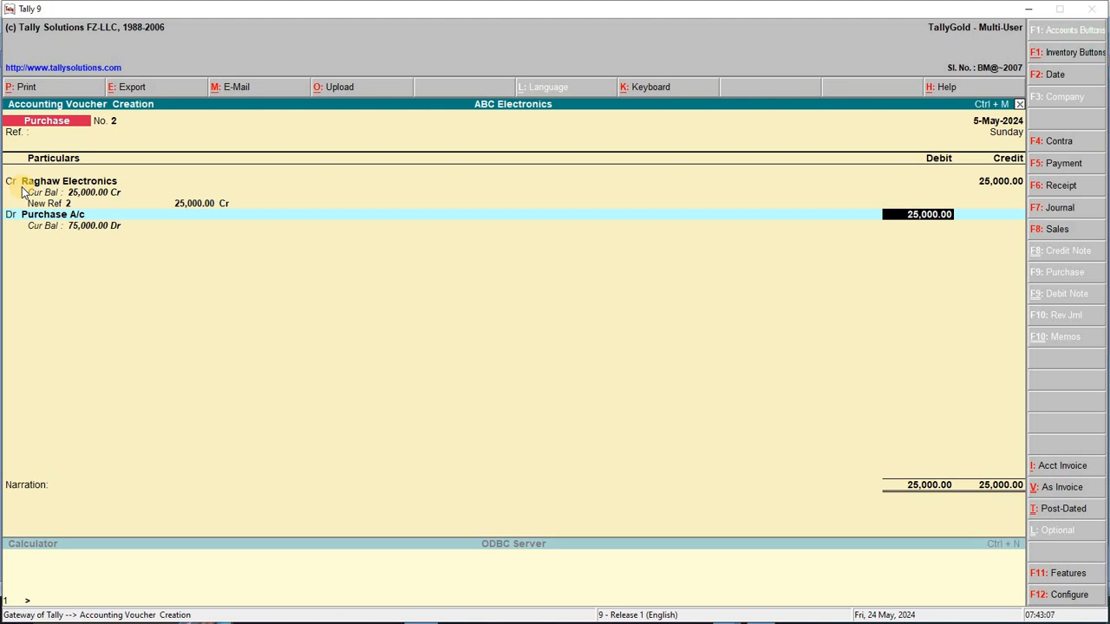
pyautogui.press('Return')
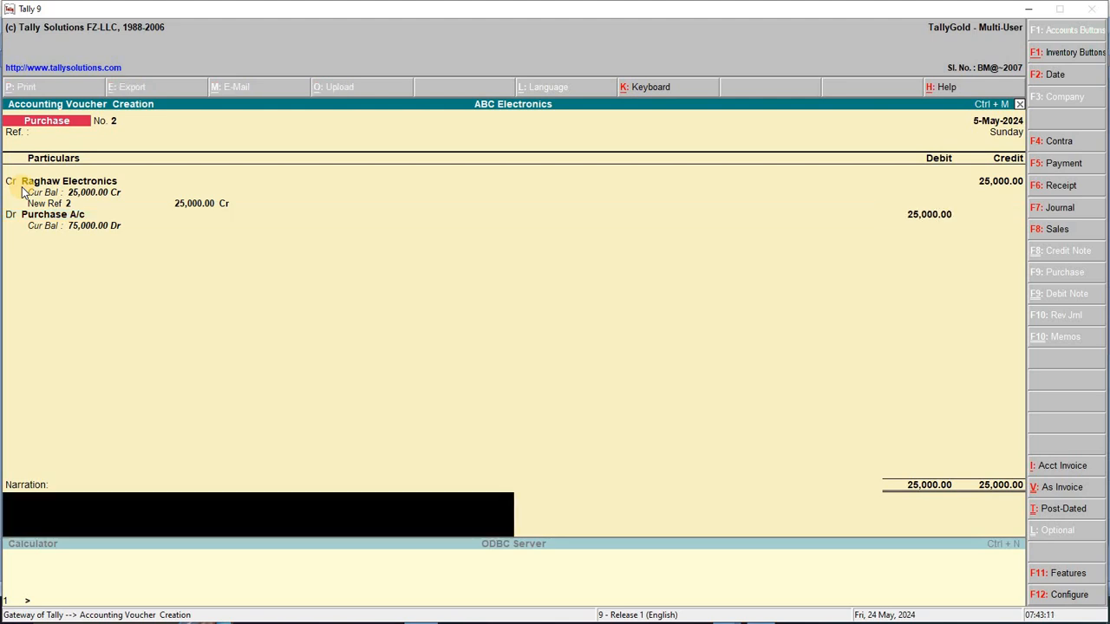
pyautogui.press('Return')
pyautogui.press('Return')
pyautogui.press('F2')
# Confirm the 6-May-2024 date and highlight line 6 in Word, undoing an accidental text move
pyautogui.press('Return')
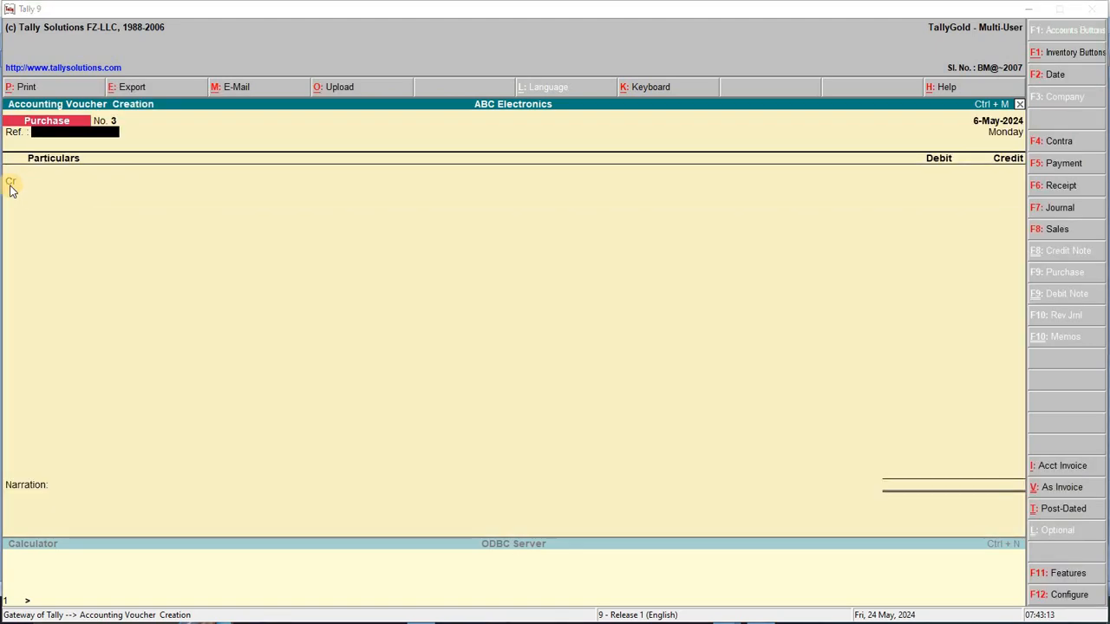
pyautogui.hotkey('alt', 'Tab')
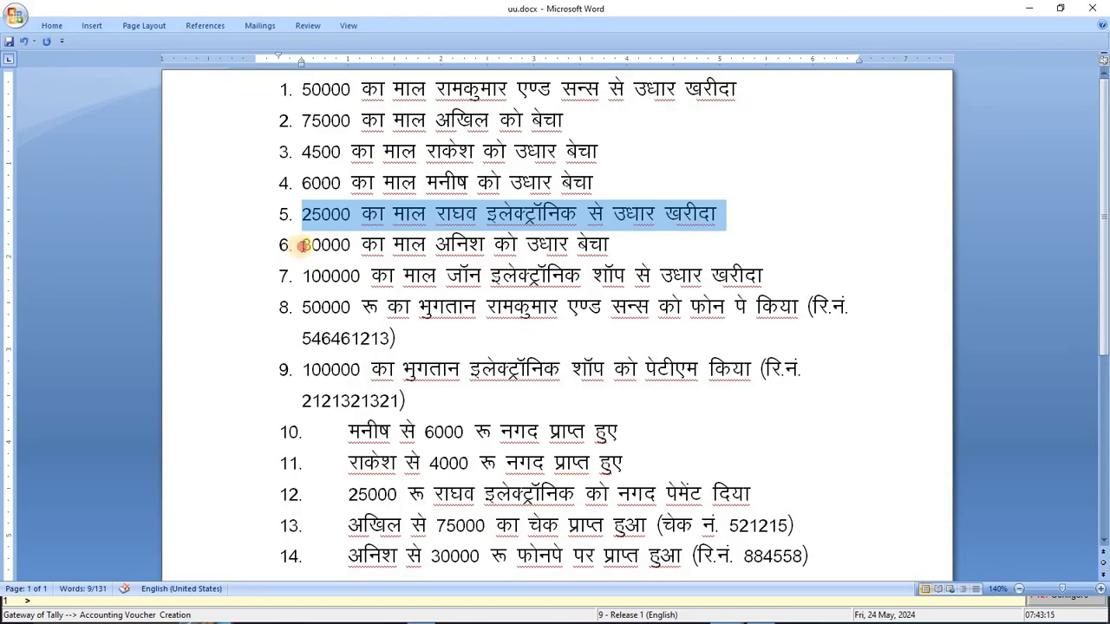
pyautogui.moveTo(301, 246); pyautogui.dragTo(619, 245)
pyautogui.hotkey('ctrl', 'z')
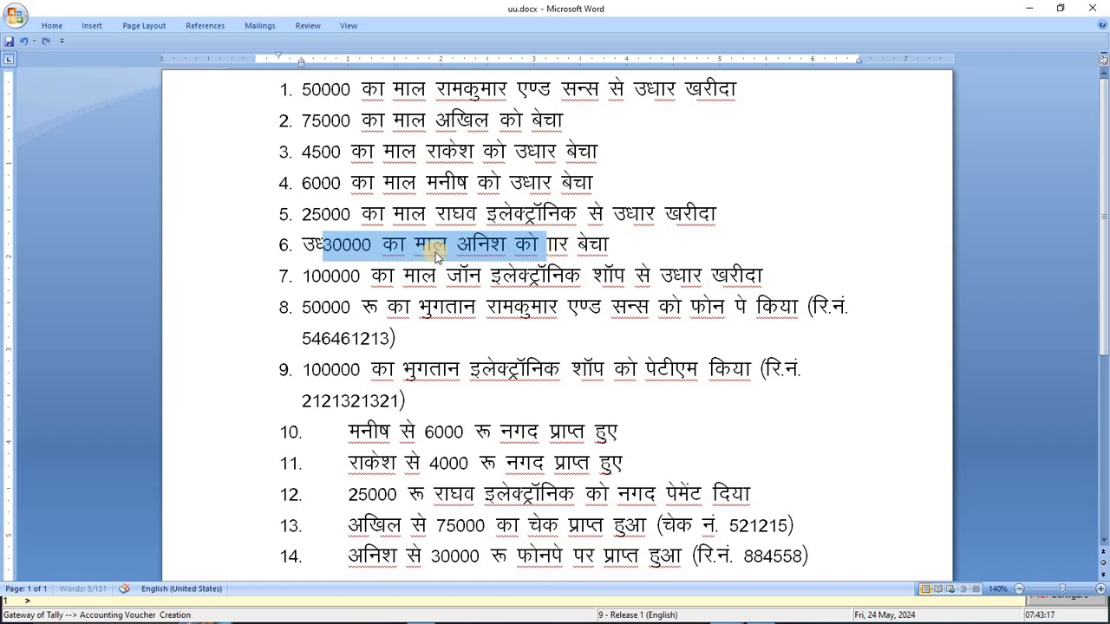
pyautogui.click(310, 246)
pyautogui.hotkey('ctrl', 'z')
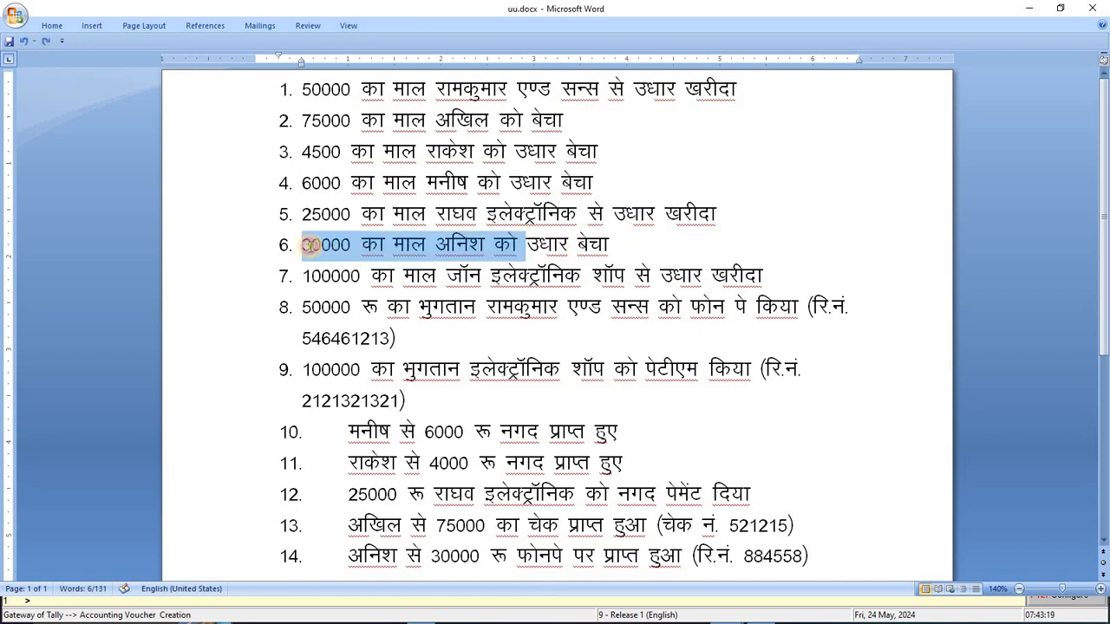
pyautogui.moveTo(302, 245); pyautogui.dragTo(619, 245)
# Switch the voucher to Sales in voucher mode and move to the first debit line
pyautogui.hotkey('alt', 'Tab')
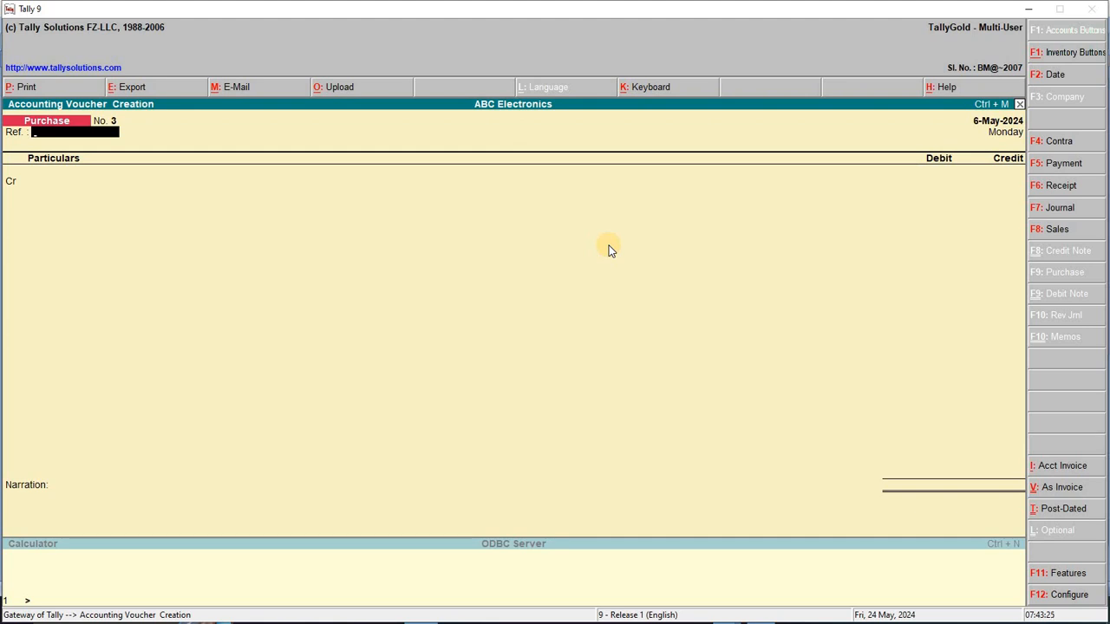
pyautogui.press('F8')
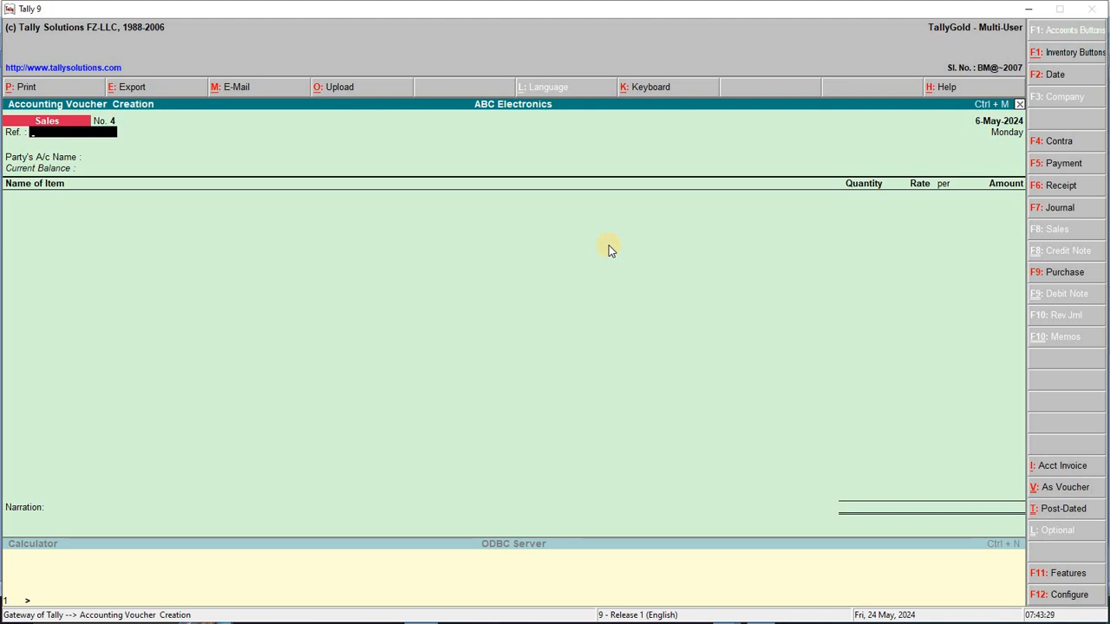
pyautogui.press('Return')
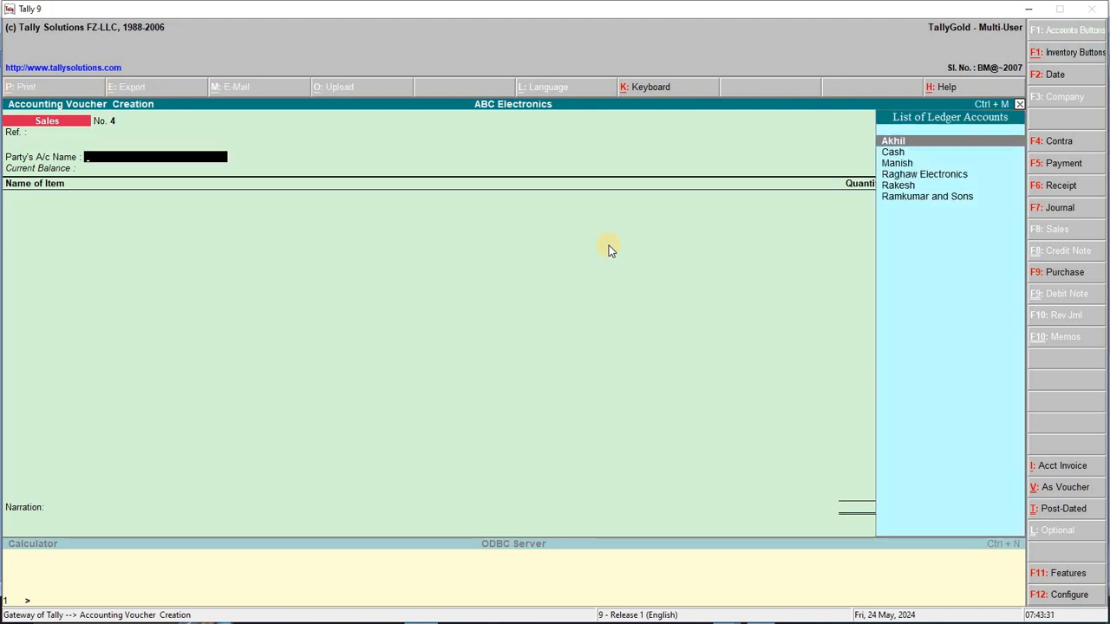
pyautogui.hotkey('ctrl', 'v')
pyautogui.press('Return')
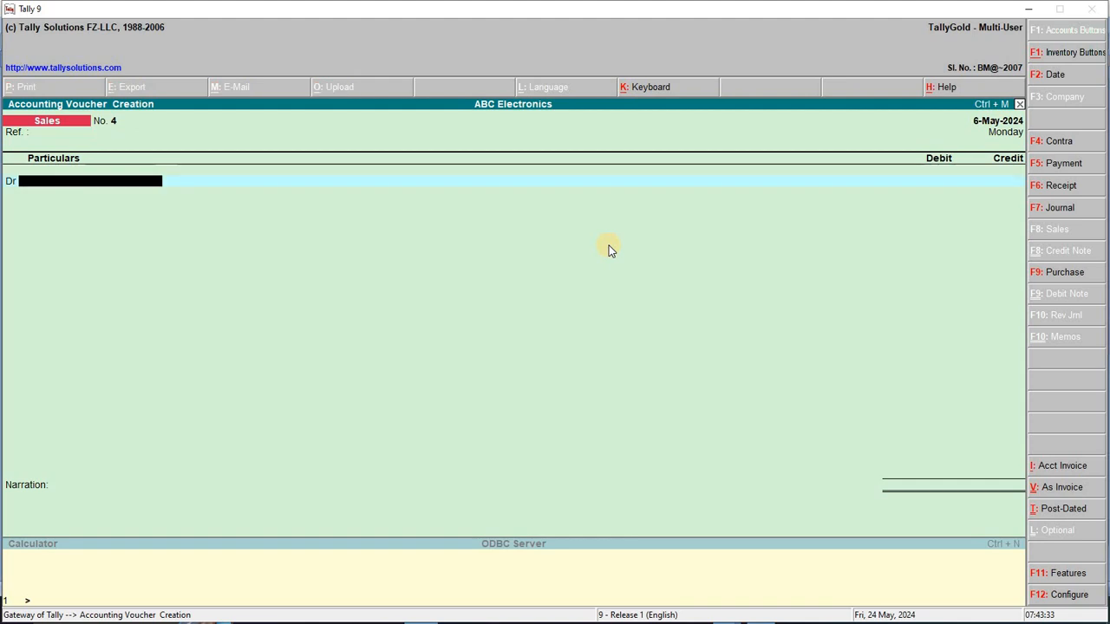
# Create a new customer ledger under Sundry Debtors
pyautogui.hotkey('alt', 'c')
pyautogui.write('Anbish')
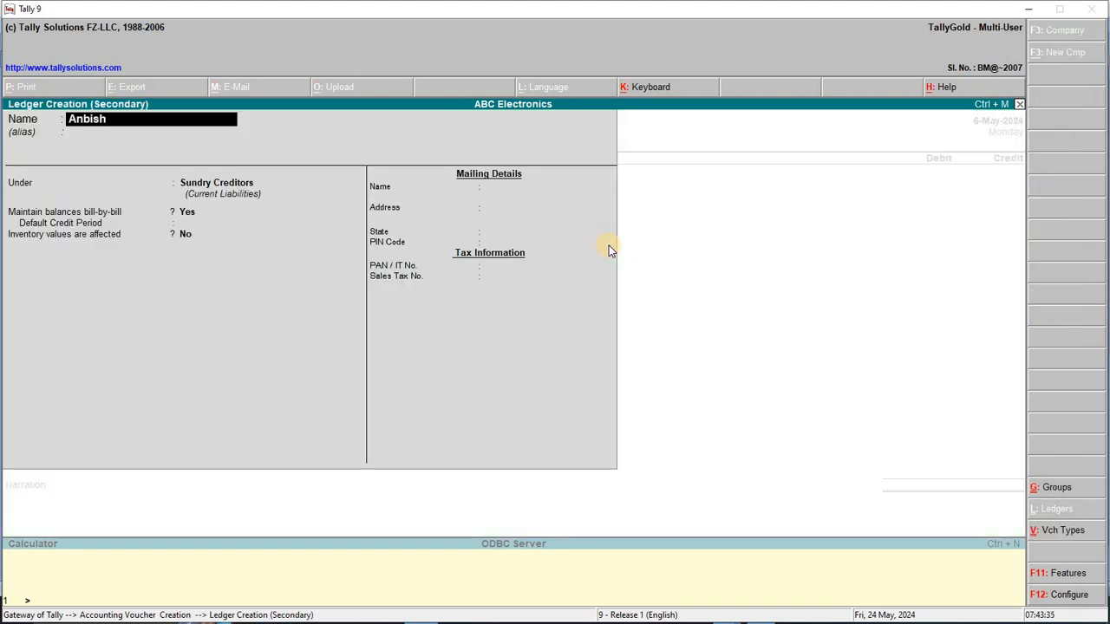
pyautogui.press('BackSpace')
pyautogui.press('BackSpace')
pyautogui.press('BackSpace')
pyautogui.press('BackSpace')
pyautogui.write('ish')
pyautogui.press('Return')
pyautogui.press('Return')
pyautogui.press('Down')
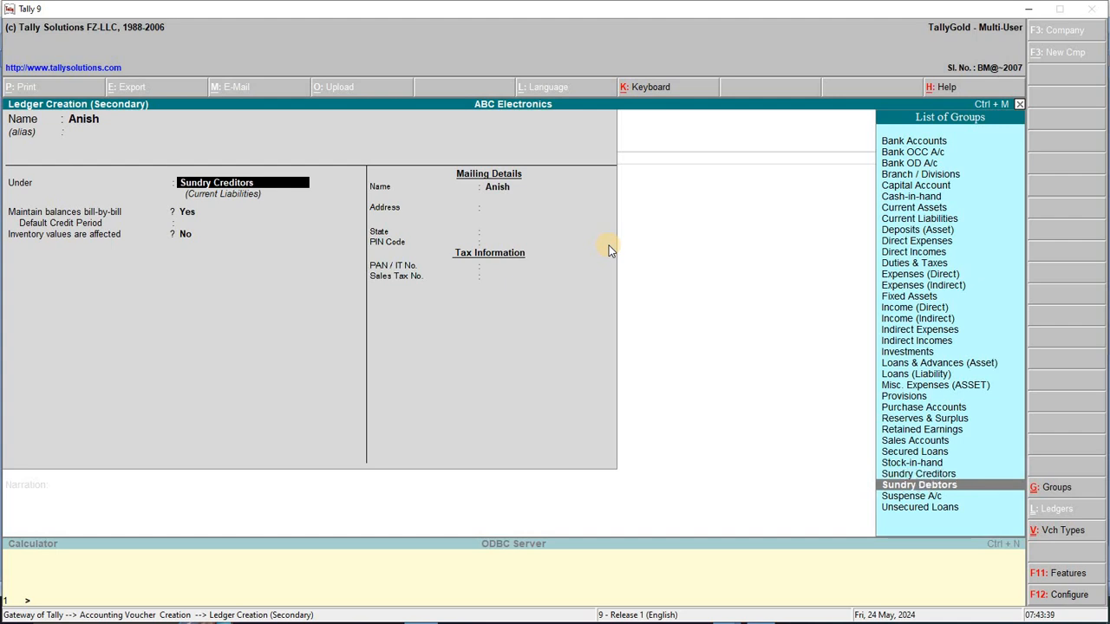
pyautogui.press('Return')
pyautogui.press('Return')
pyautogui.press('Return')
pyautogui.press('Return')
pyautogui.press('Return')
pyautogui.press('Return')
pyautogui.press('Return')
pyautogui.press('Return')
# Debit the customer 30000 as a new reference and credit Sales A/c
pyautogui.press('Return')
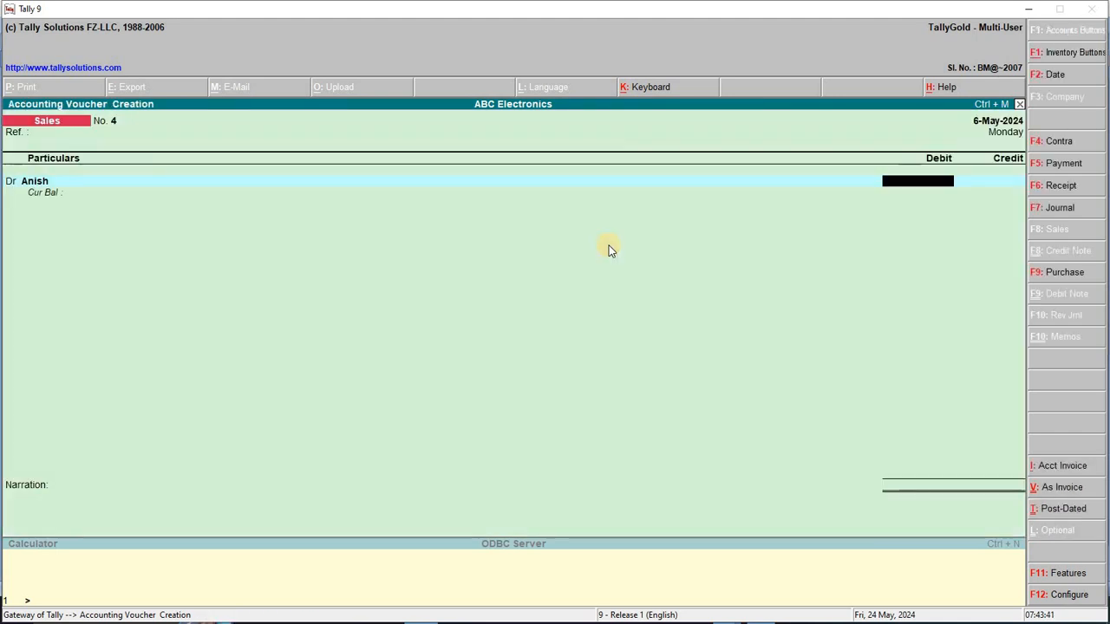
pyautogui.write('30000')
pyautogui.press('Return')
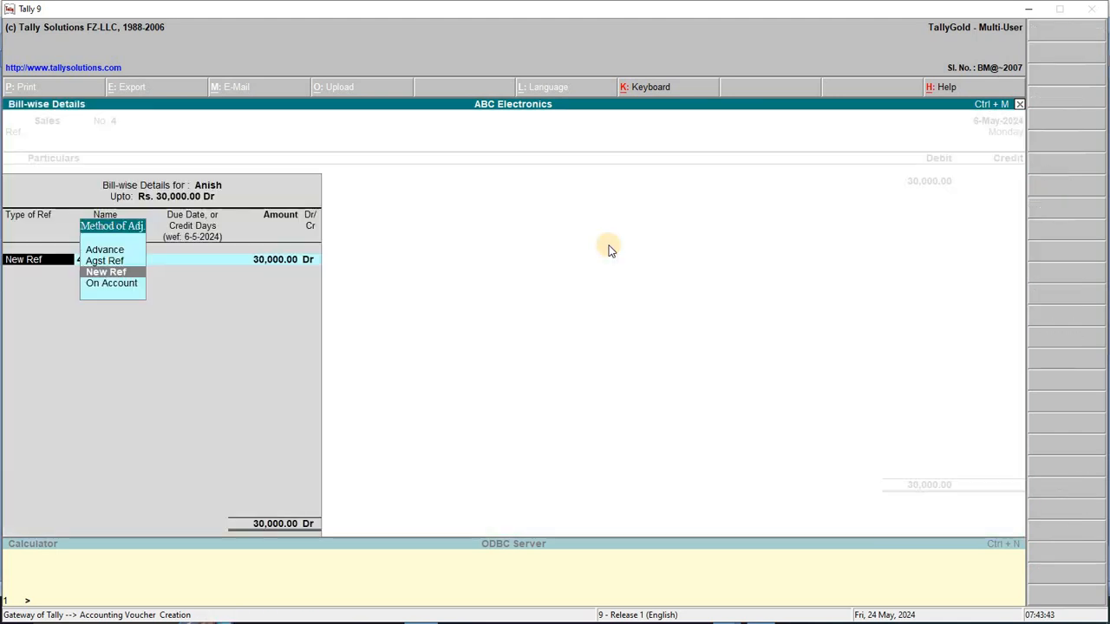
pyautogui.press('Return')
pyautogui.press('Return')
pyautogui.press('Return')
pyautogui.press('Return')
pyautogui.press('Return')
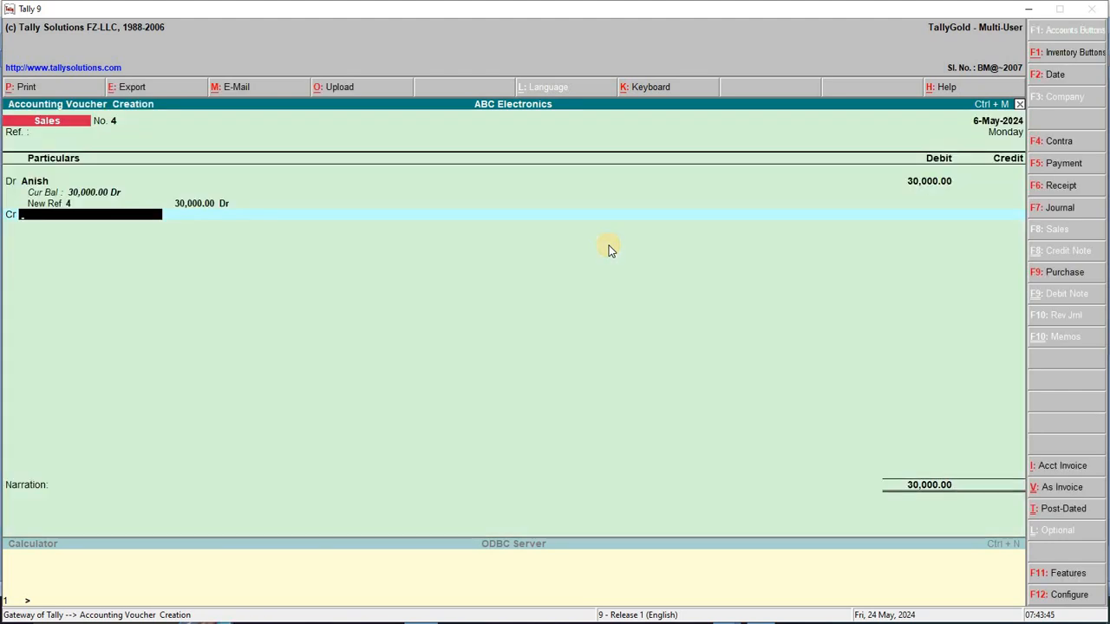
pyautogui.write('s')
pyautogui.press('Return')
pyautogui.press('Return')
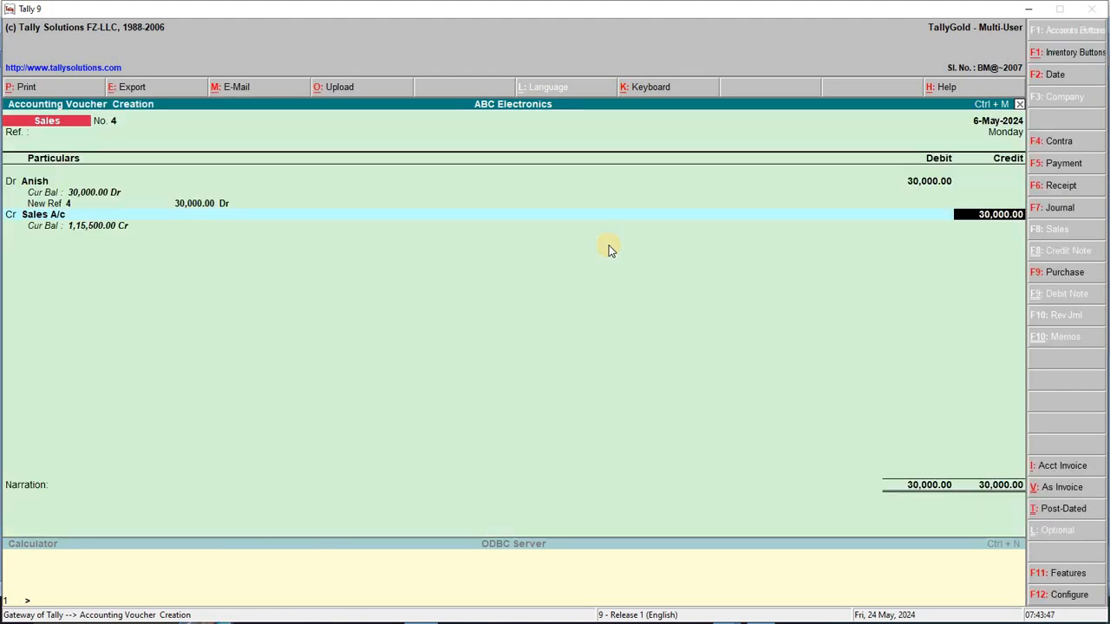
pyautogui.press('Return')
pyautogui.press('Return')
pyautogui.press('Return')
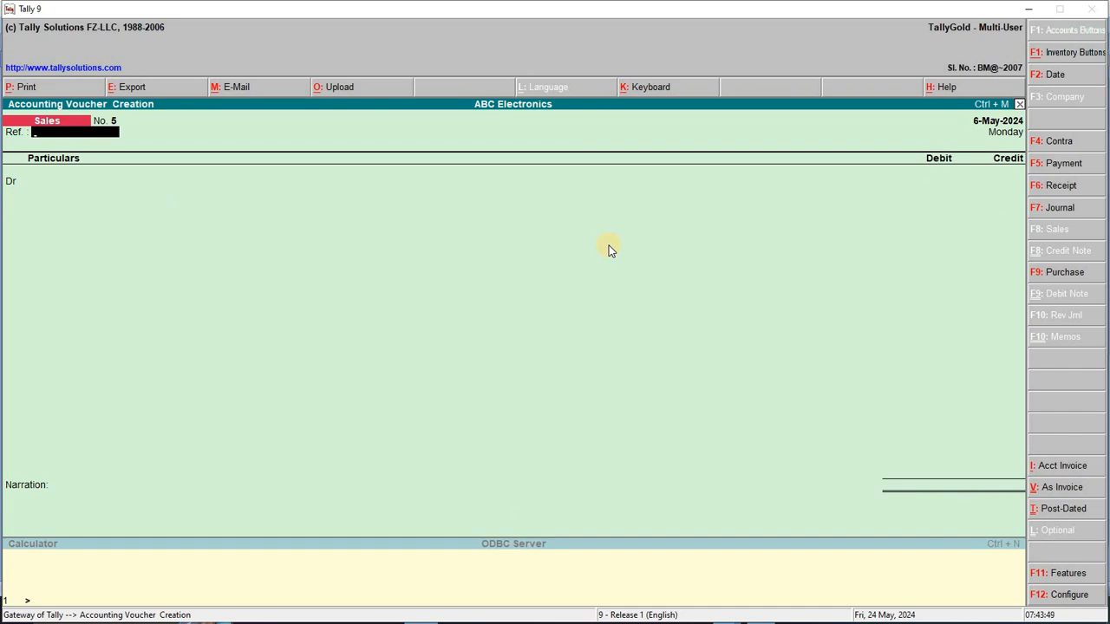
pyautogui.hotkey('alt', 'Tab')
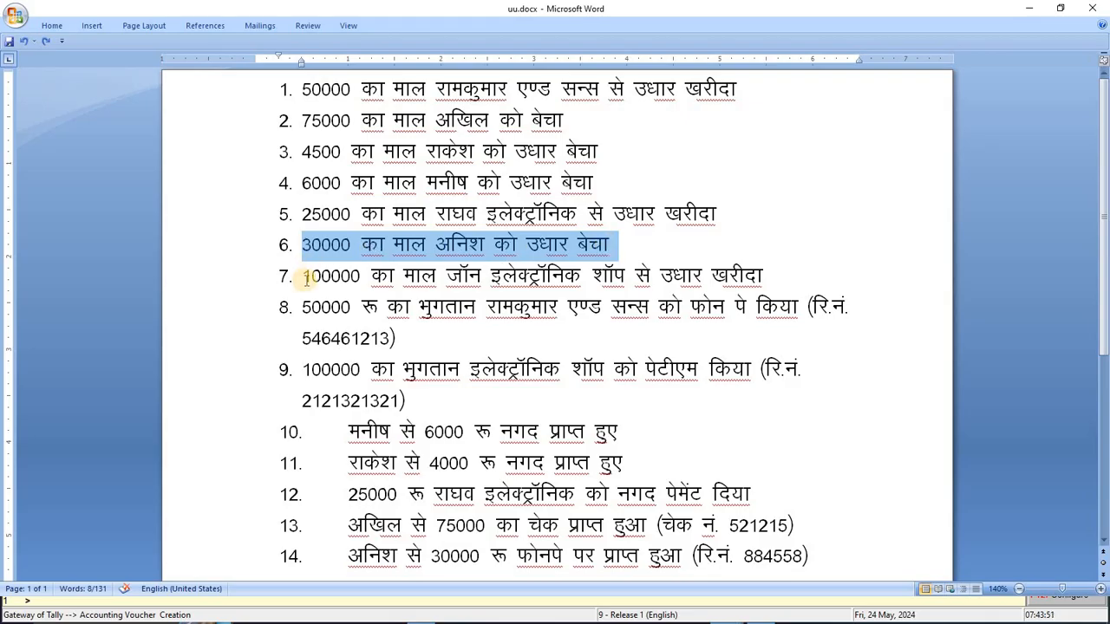
# Highlight transaction 7 in Word and start a Purchase voucher in voucher mode
pyautogui.moveTo(306, 278); pyautogui.dragTo(782, 286)
pyautogui.hotkey('alt', 'Tab')
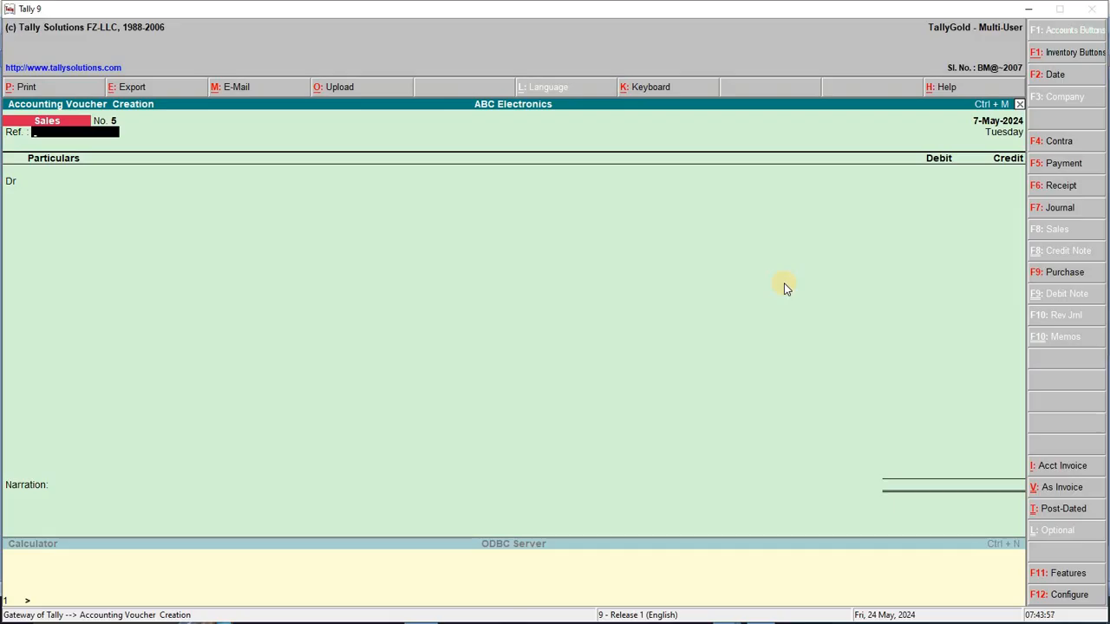
pyautogui.press('F9')
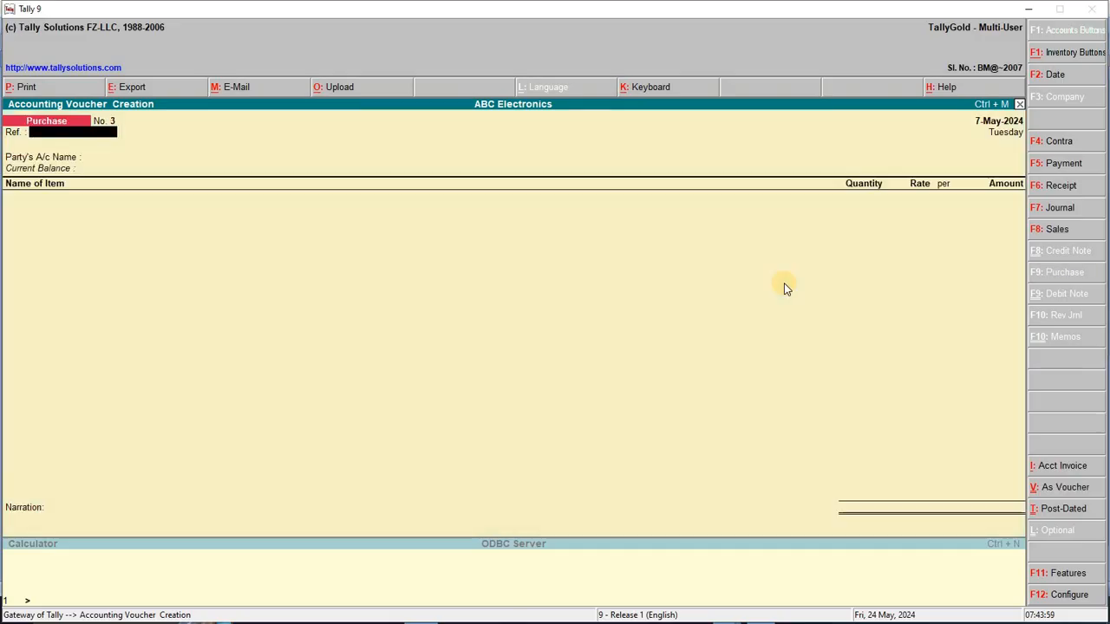
pyautogui.hotkey('ctrl', 'v')
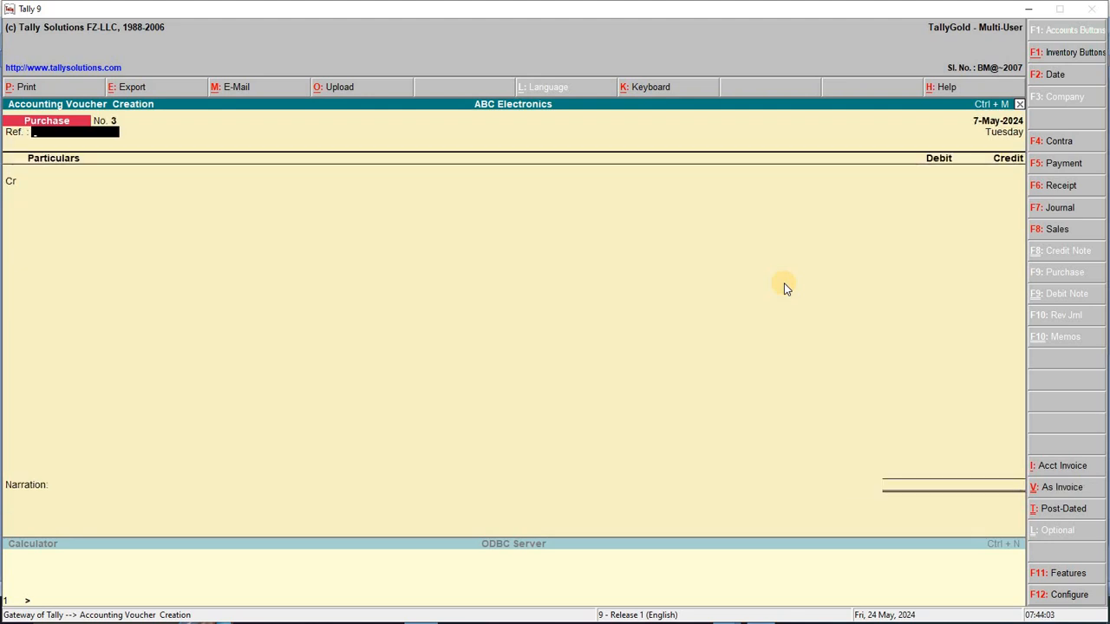
pyautogui.press('Return')
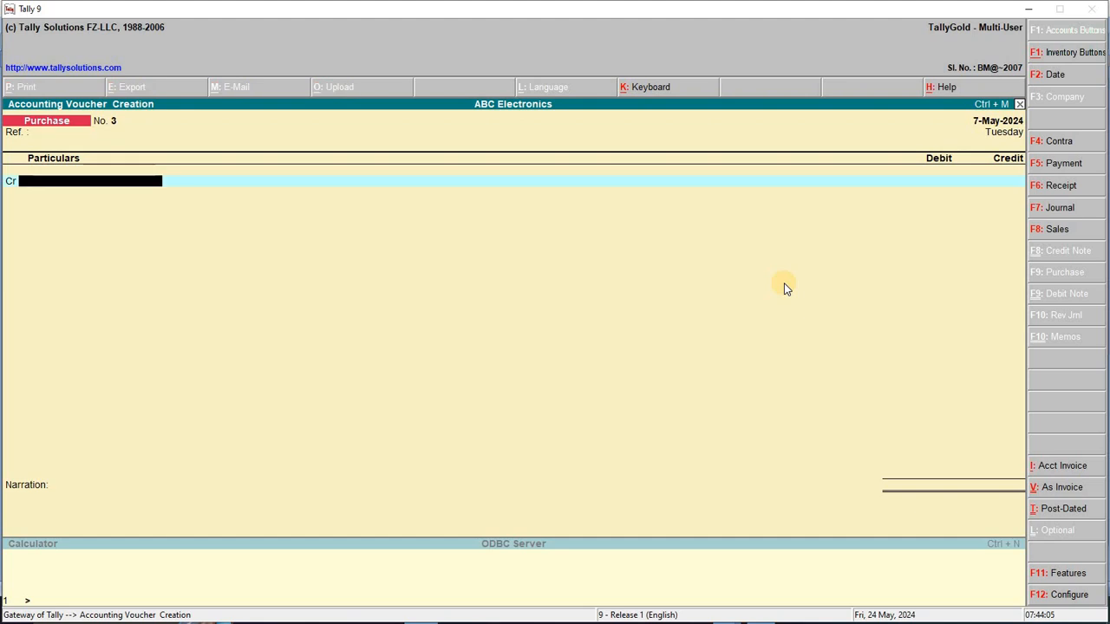
# Create supplier ledger 'John Elctronic Shop' under Sundry Creditors
pyautogui.hotkey('alt', 'c')
pyautogui.write('Jo')
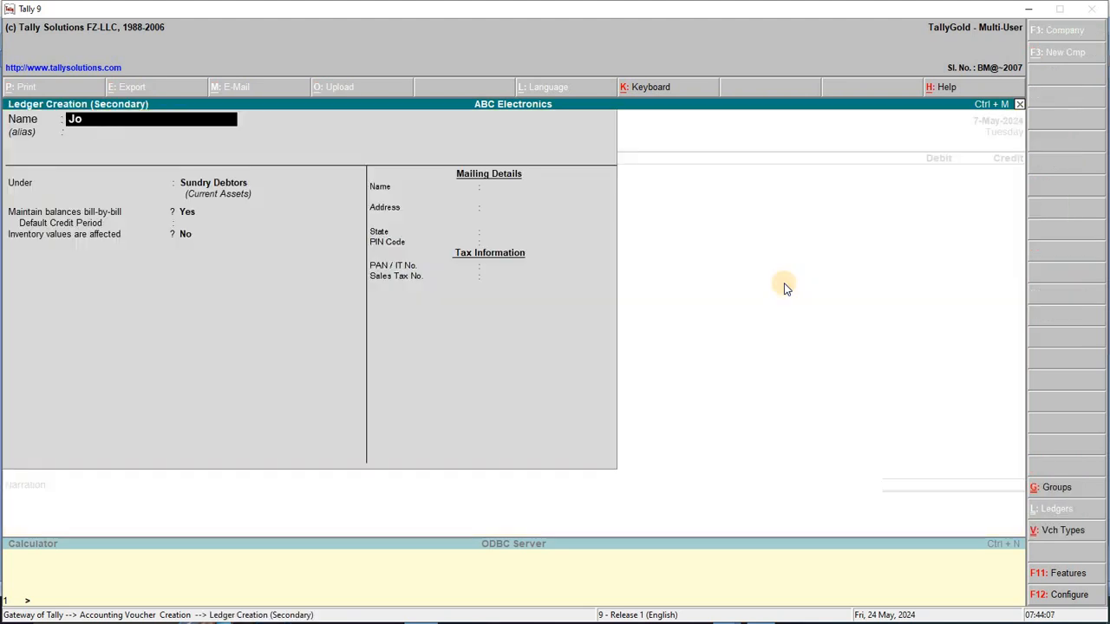
pyautogui.write('hn Elctr')
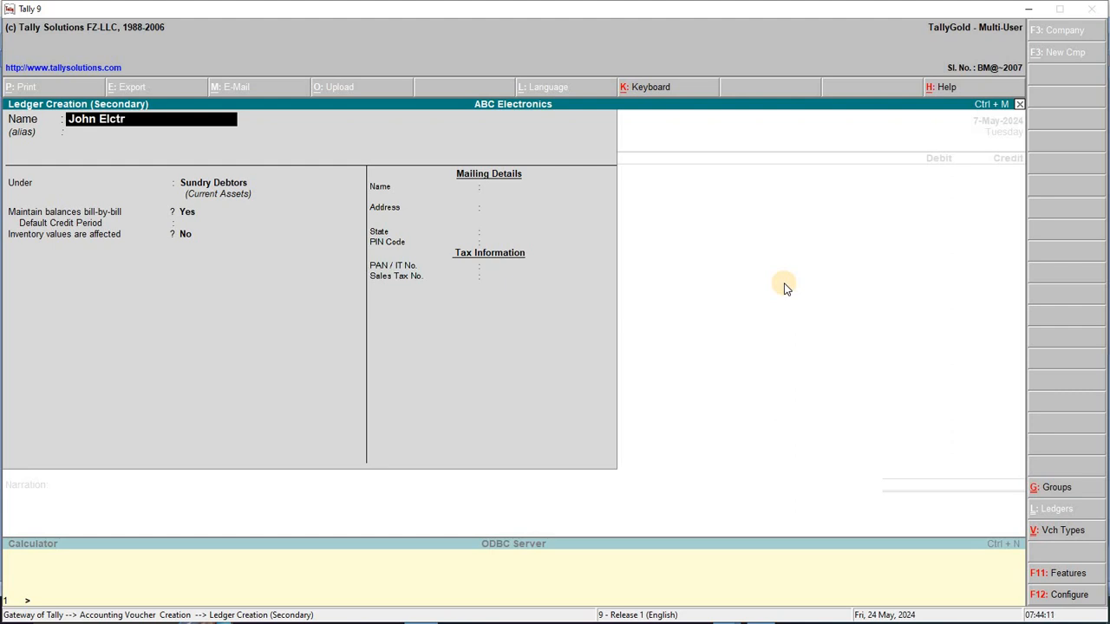
pyautogui.write('onic Shop')
pyautogui.press('Return')
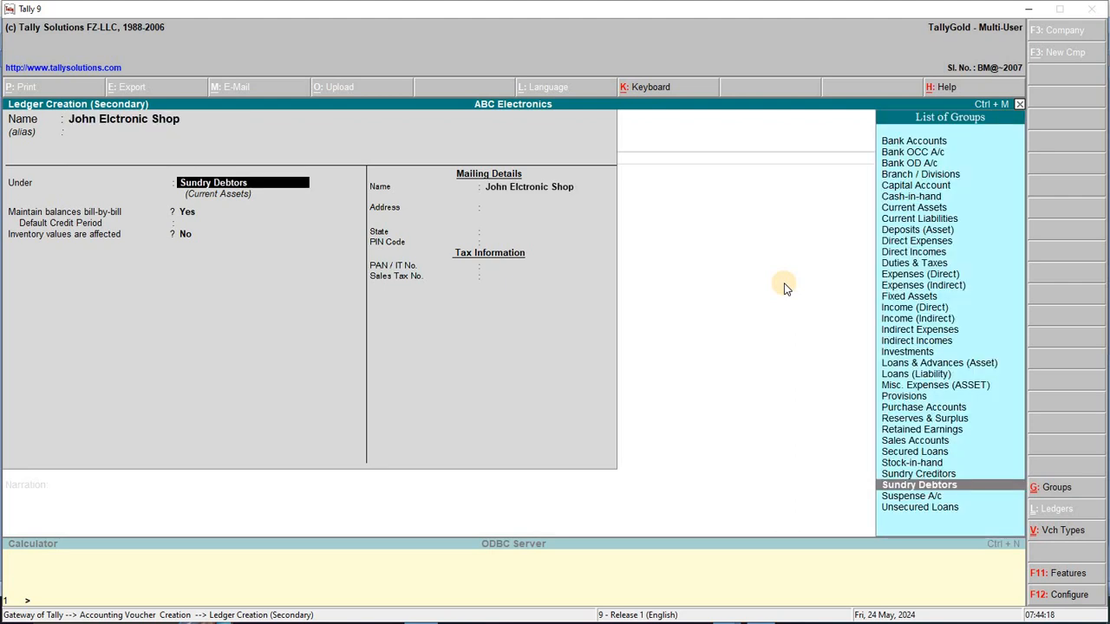
pyautogui.hotkey('alt', 'Tab')
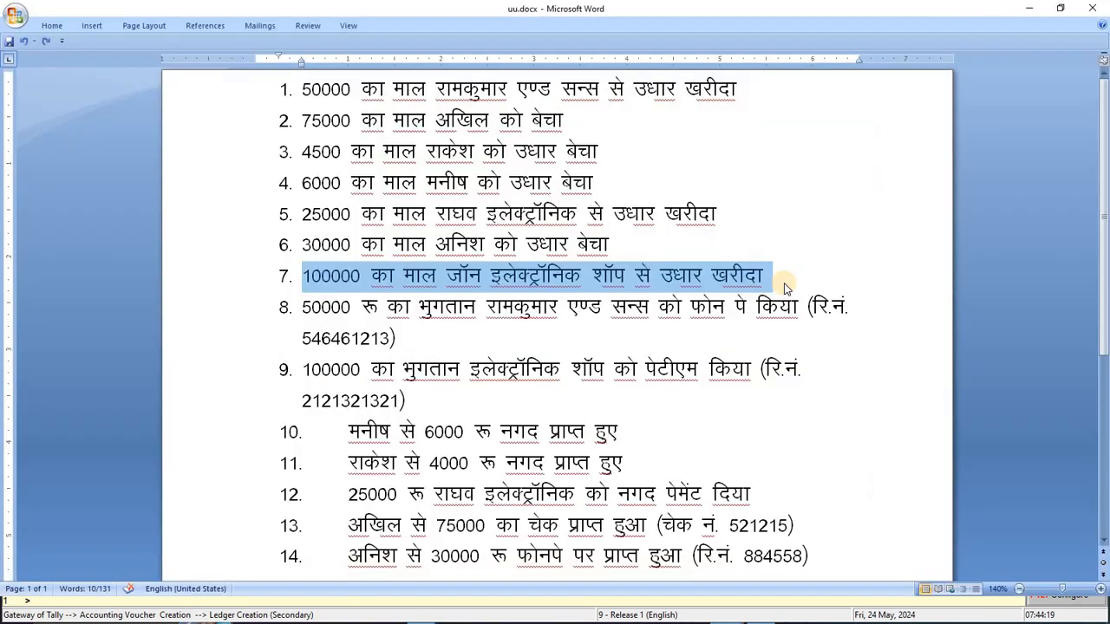
pyautogui.hotkey('alt', 'Tab')
pyautogui.press('Up')
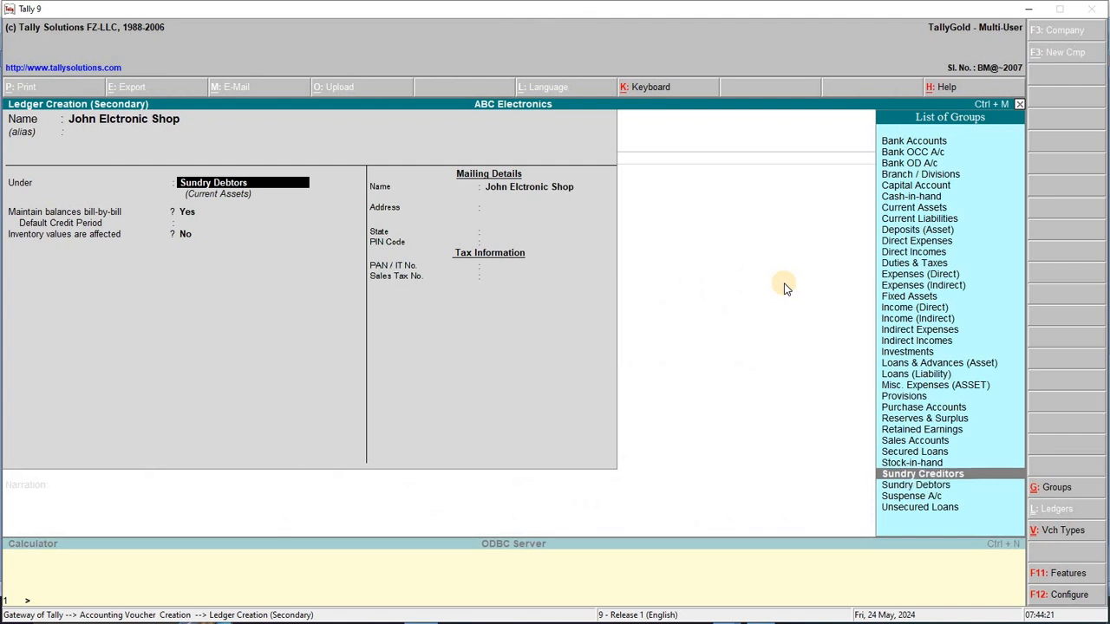
pyautogui.press('Return')
pyautogui.press('Return')
pyautogui.press('Return')
pyautogui.press('Return')
pyautogui.press('Return')
pyautogui.press('Return')
pyautogui.press('Return')
pyautogui.press('Return')
pyautogui.press('Return')
pyautogui.press('Return')
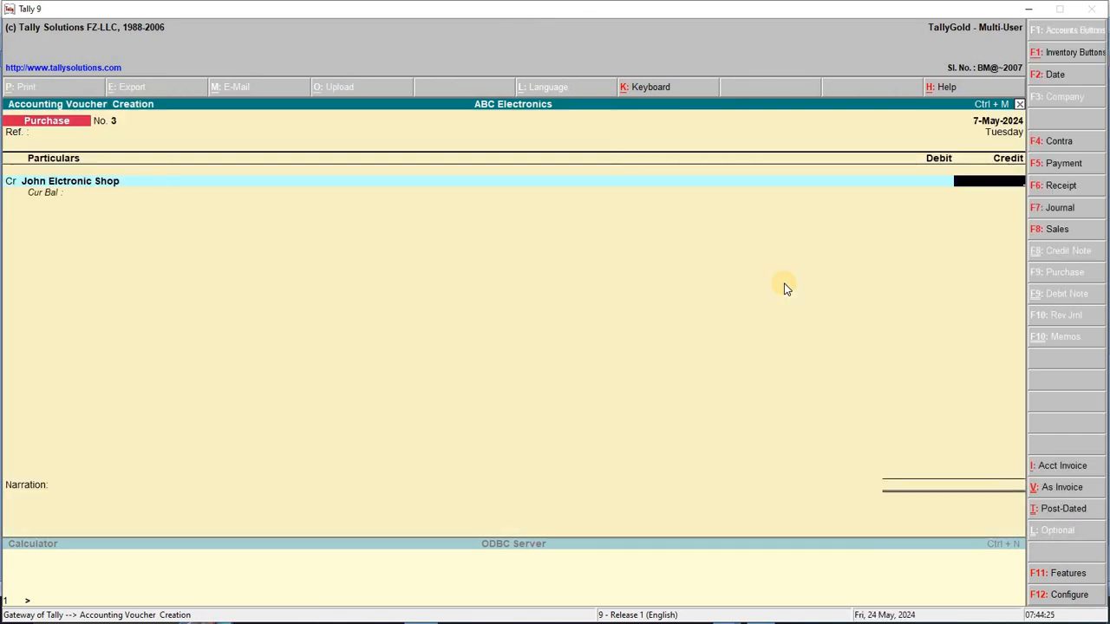
# Credit it 100000, debit Purchase A/c, save voucher No. 3, and date the next 8-May-2024
pyautogui.write('100000')
pyautogui.press('Return')
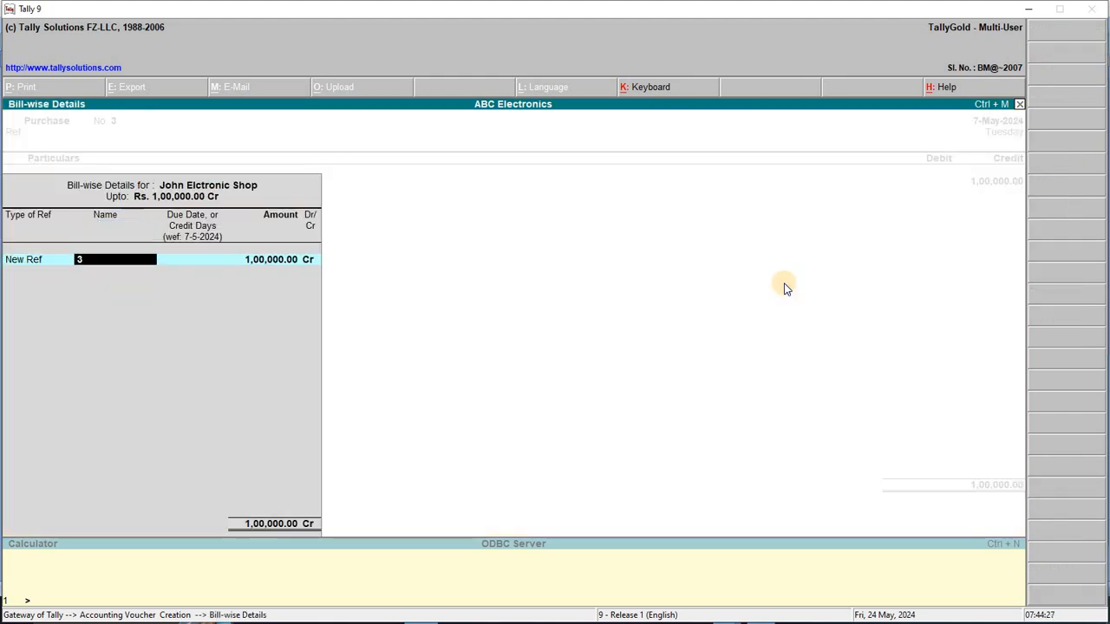
pyautogui.press('Return')
pyautogui.press('Return')
pyautogui.press('Return')
pyautogui.write('P')
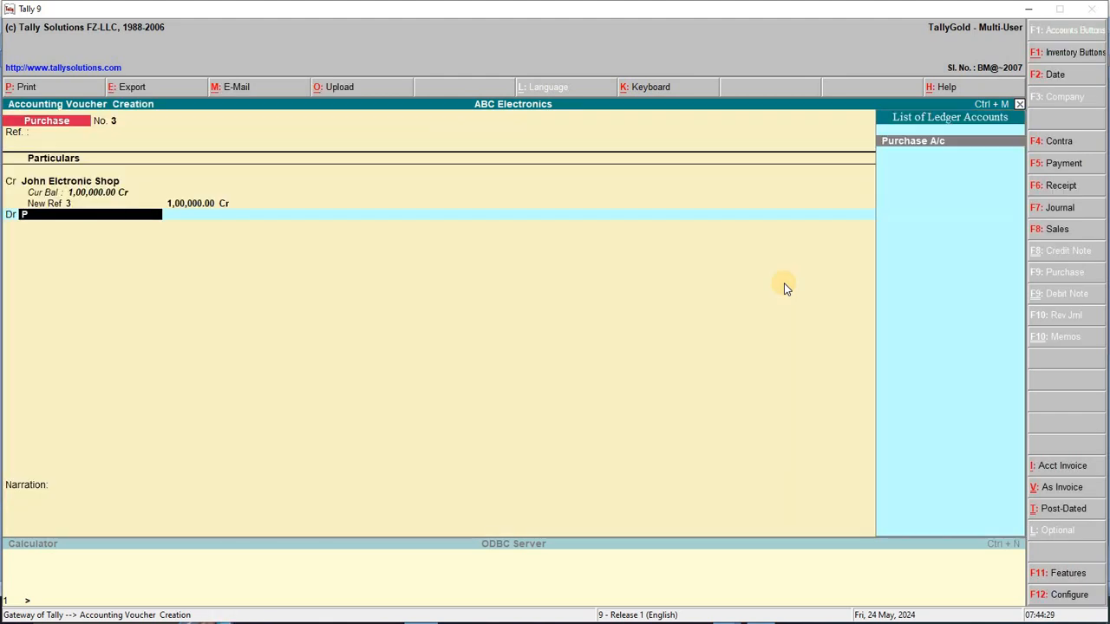
pyautogui.press('Return')
pyautogui.press('Return')
pyautogui.press('Return')
pyautogui.press('Return')
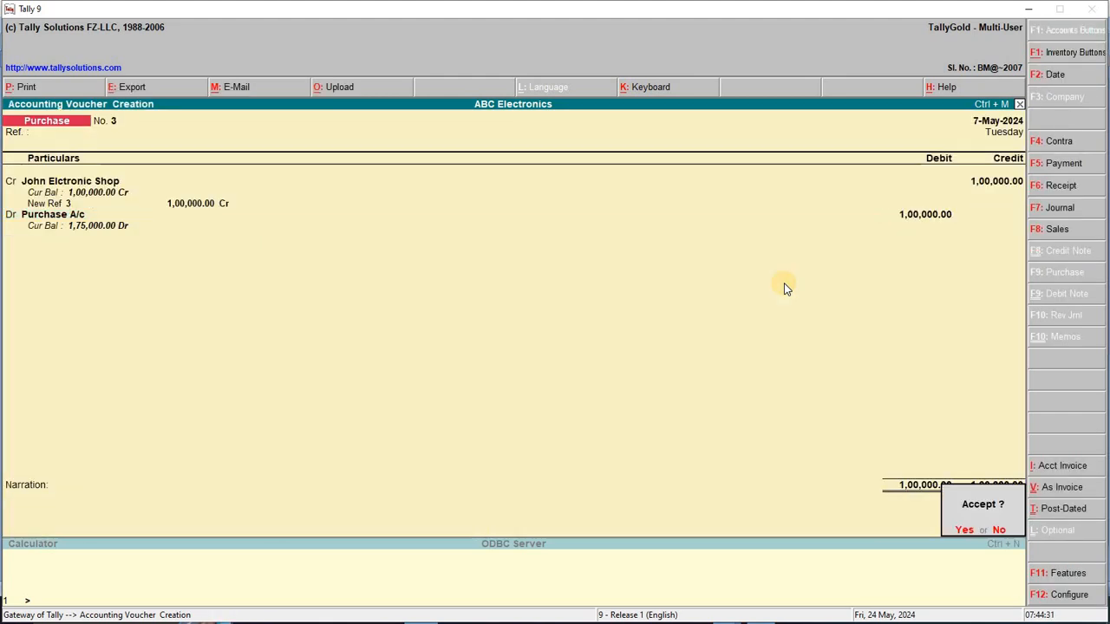
pyautogui.press('Return')
pyautogui.press('F2')
pyautogui.press('Return')
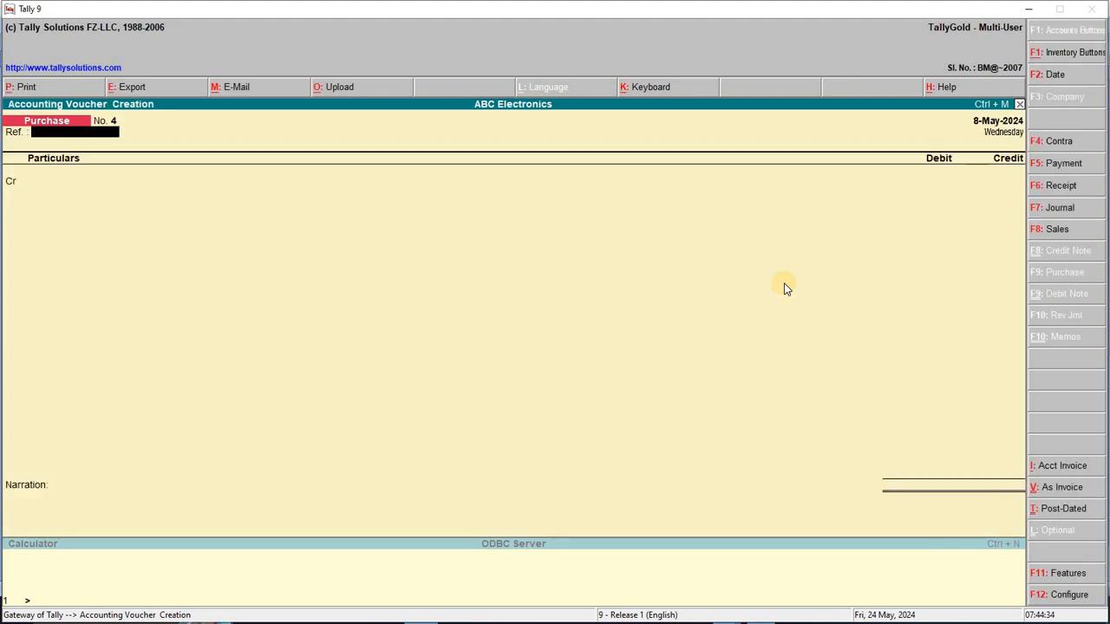
pyautogui.hotkey('alt', 'Tab')
# Review transaction 8's 50000 phone payment and its reference number, glancing back at item 1
pyautogui.moveTo(300, 306); pyautogui.dragTo(366, 339)
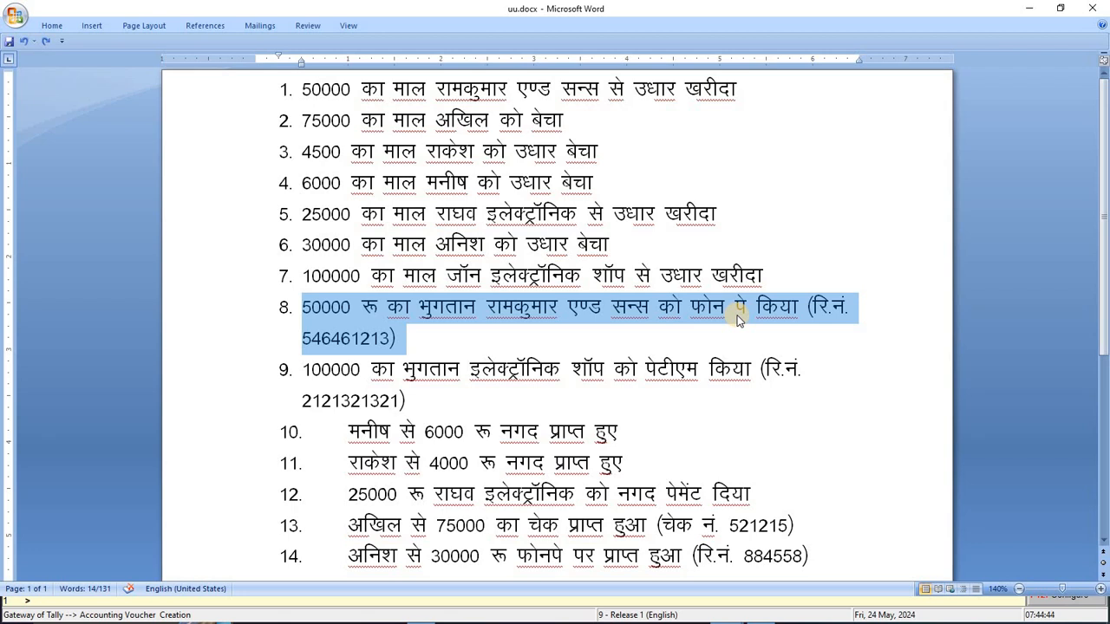
pyautogui.doubleClick(337, 332)
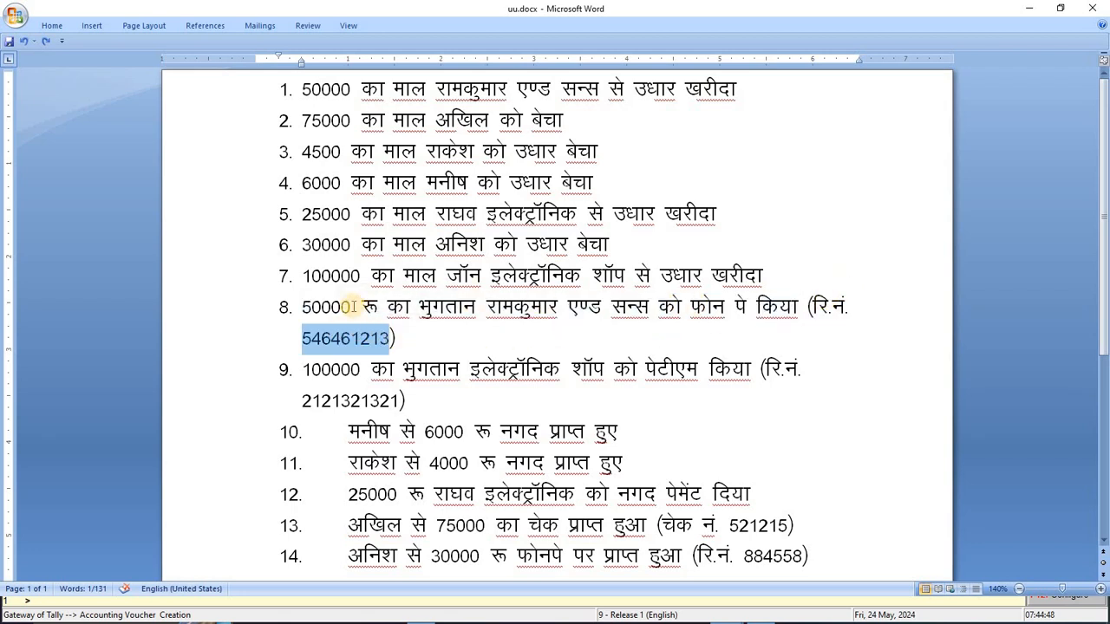
pyautogui.click(353, 307)
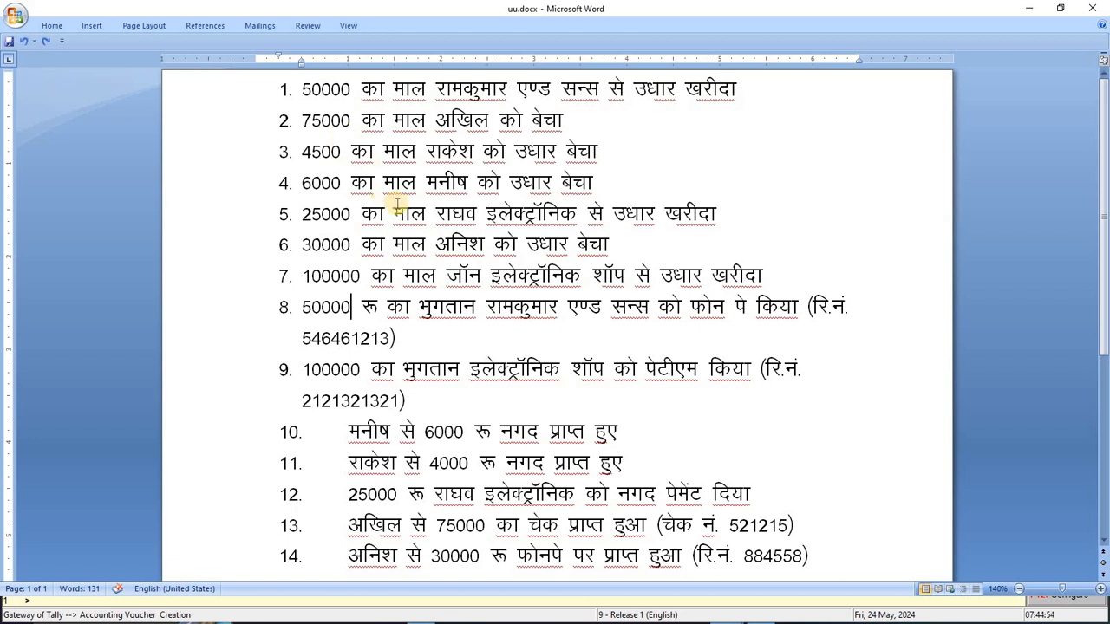
pyautogui.click(301, 89)
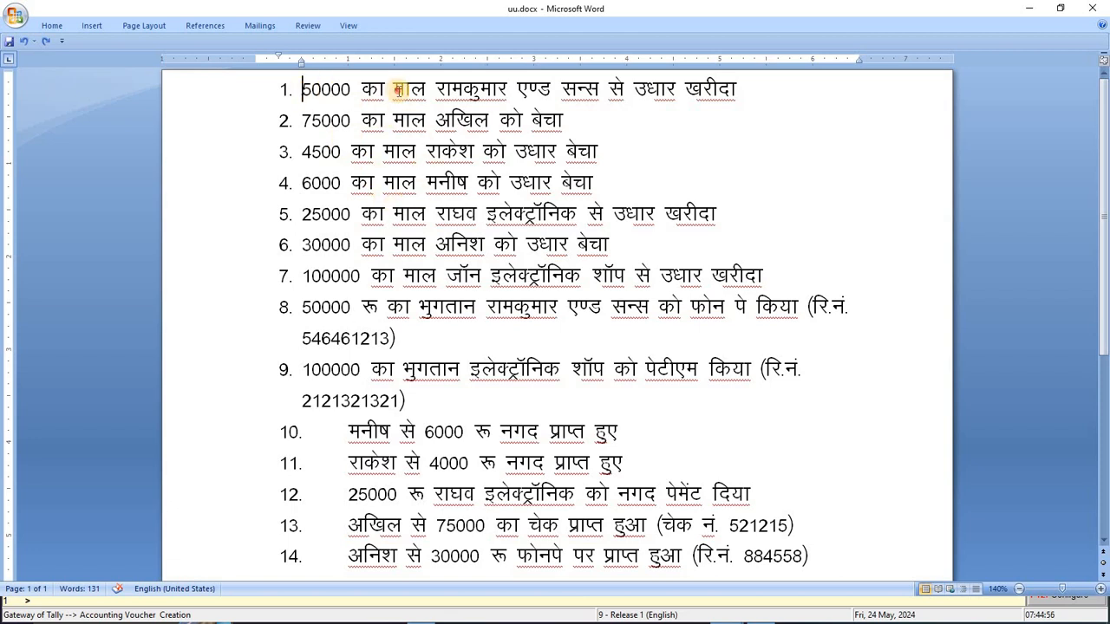
pyautogui.moveTo(398, 89); pyautogui.dragTo(761, 87)
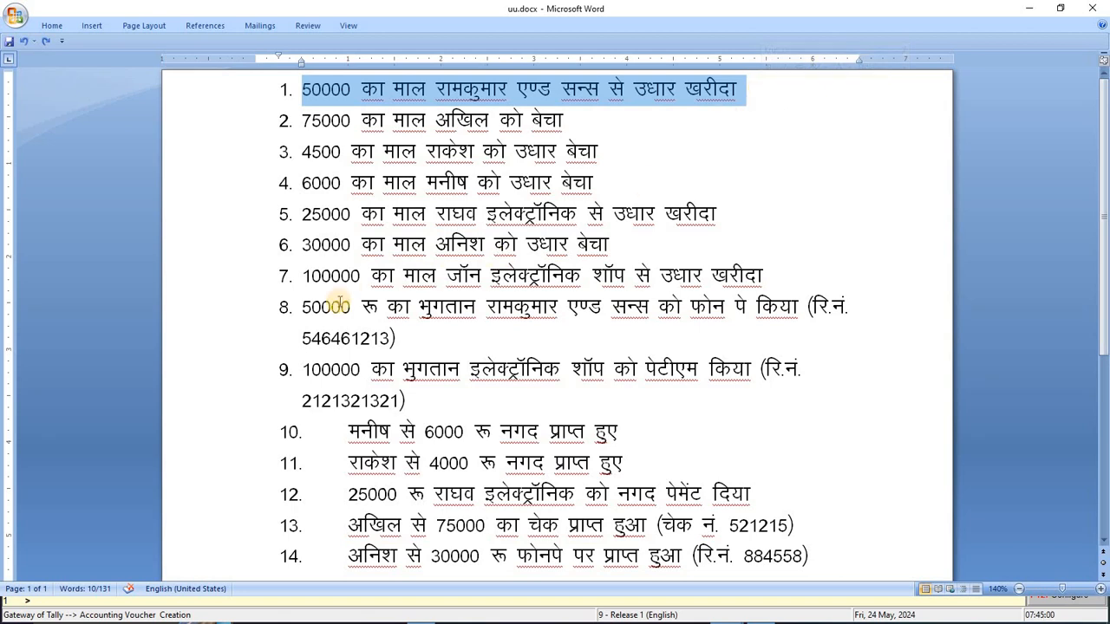
pyautogui.moveTo(303, 307); pyautogui.dragTo(399, 344)
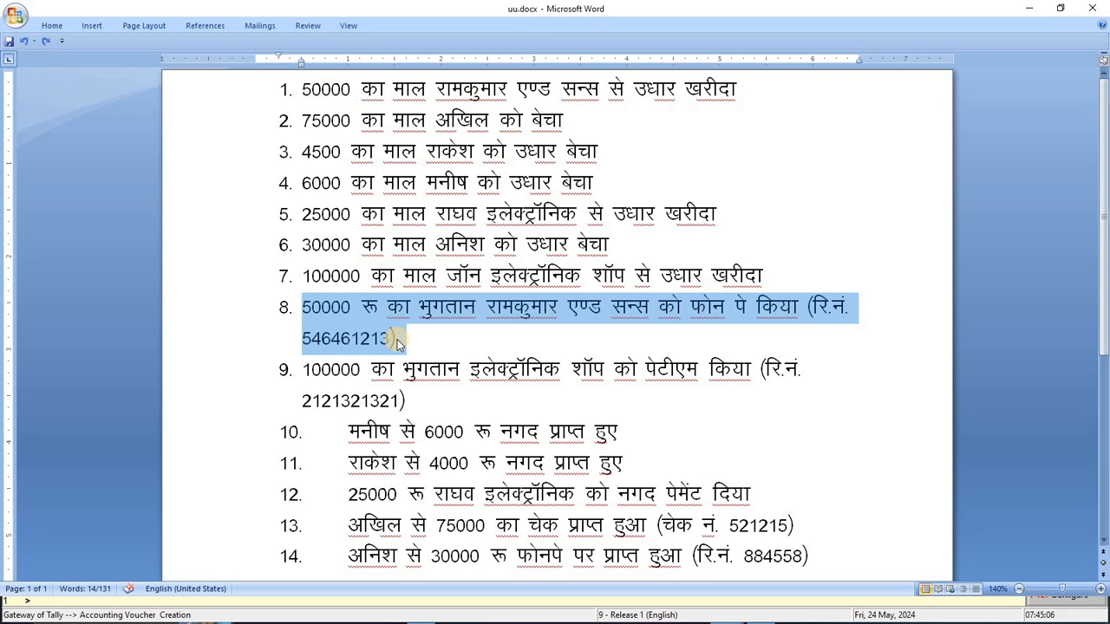
pyautogui.hotkey('alt', 'Tab')
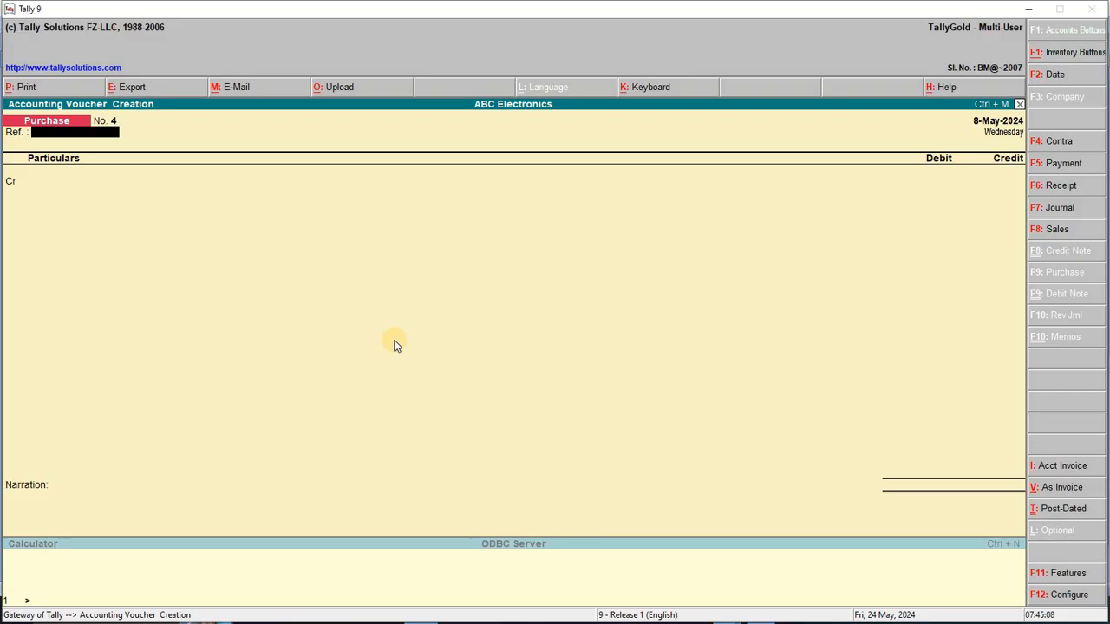
# Start a Payment voucher debiting Ramkumar and Sons 50,000 against pending bill 1
pyautogui.press('F5')
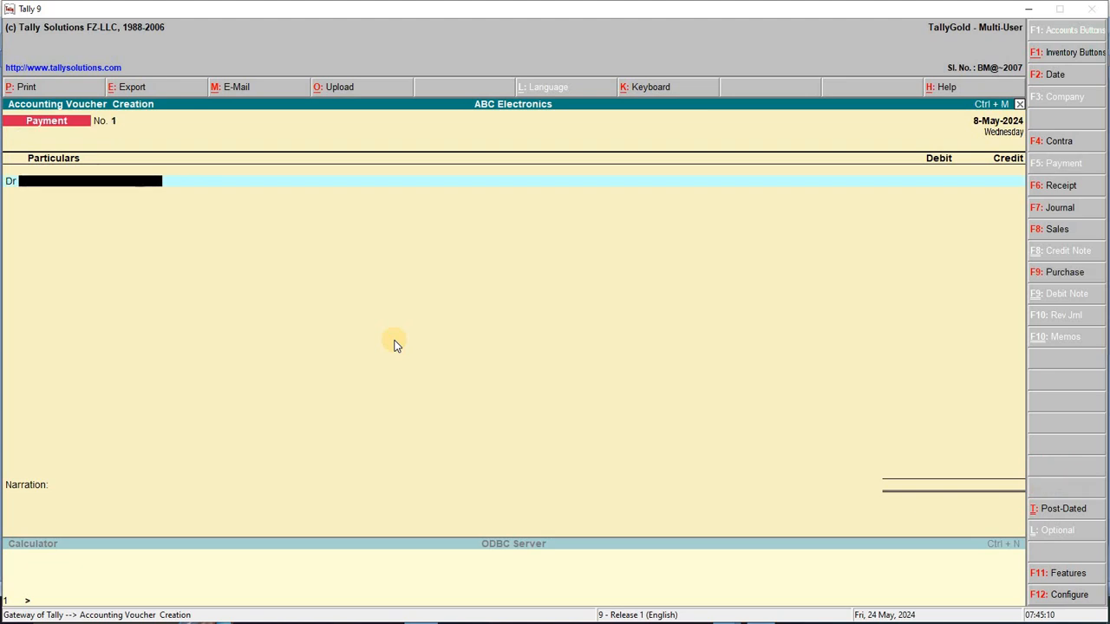
pyautogui.write('Ra')
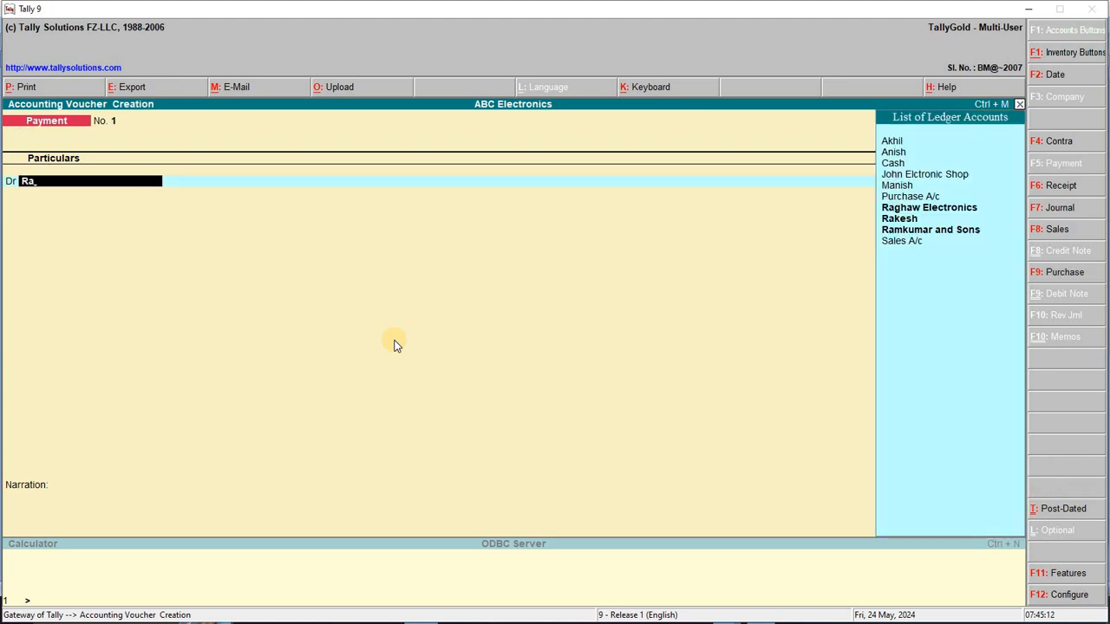
pyautogui.press('Down')
pyautogui.press('Down')
pyautogui.press('Down')
pyautogui.press('Return')
pyautogui.press('Return')
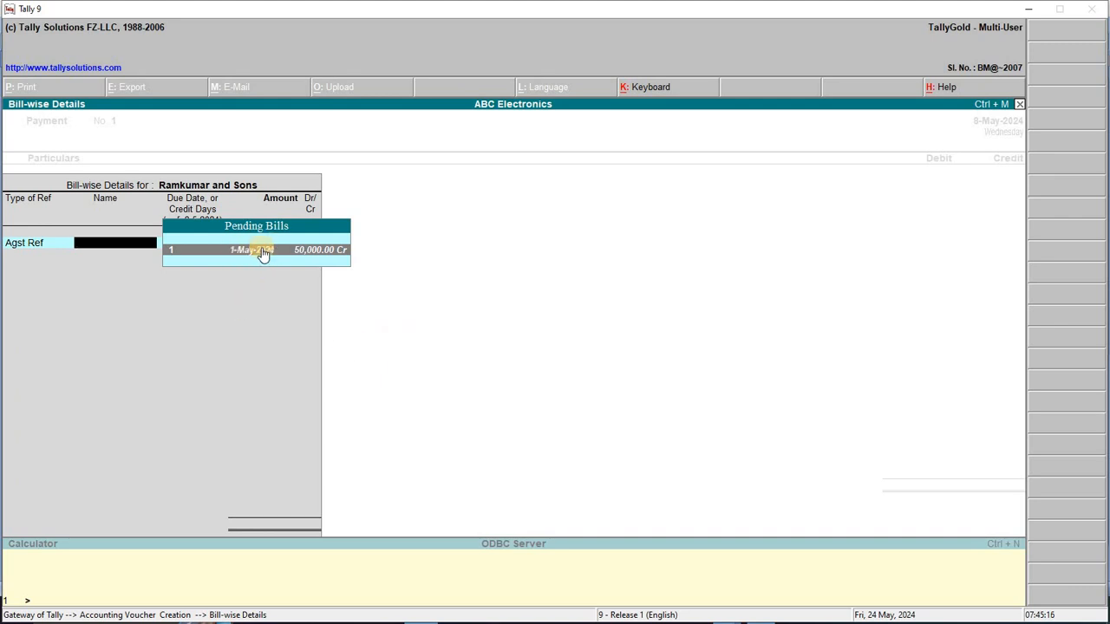
pyautogui.click(323, 257)
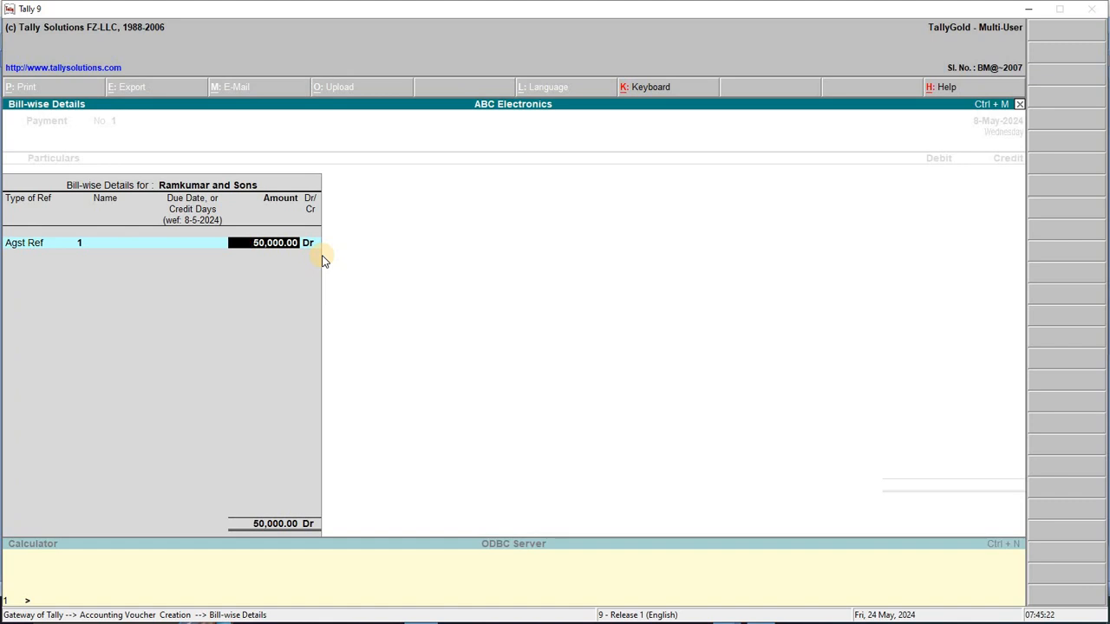
pyautogui.press('Return')
pyautogui.press('Return')
pyautogui.press('Return')
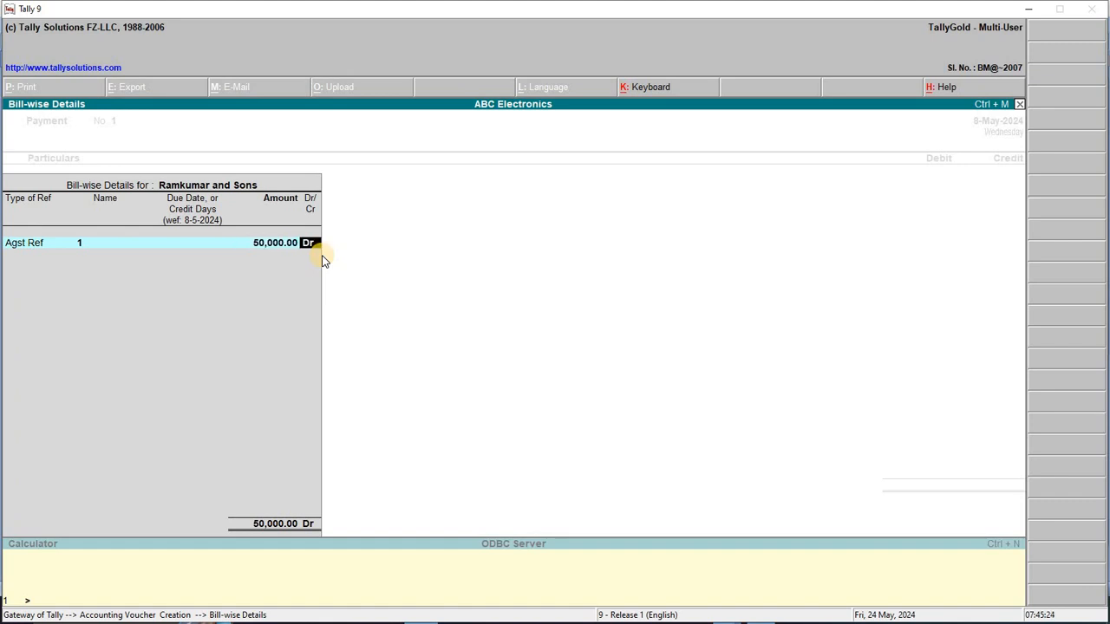
pyautogui.press('Return')
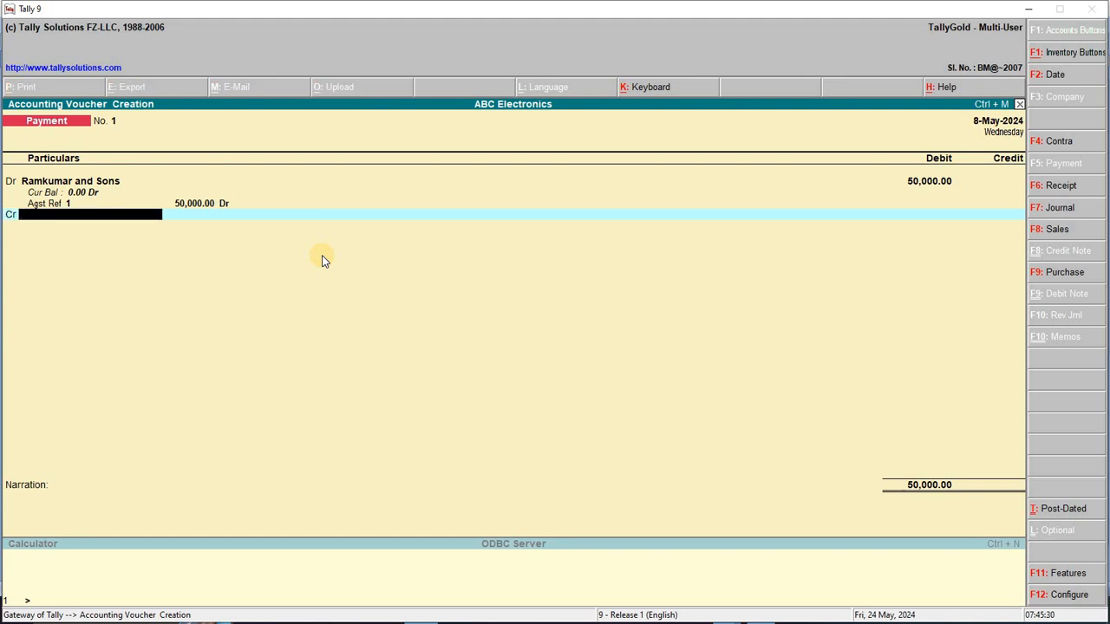
pyautogui.hotkey('alt', 'c')
# Name the ledger 'Bank a/c', place it under Bank Accounts, and enter its account number
pyautogui.write('Bank a')
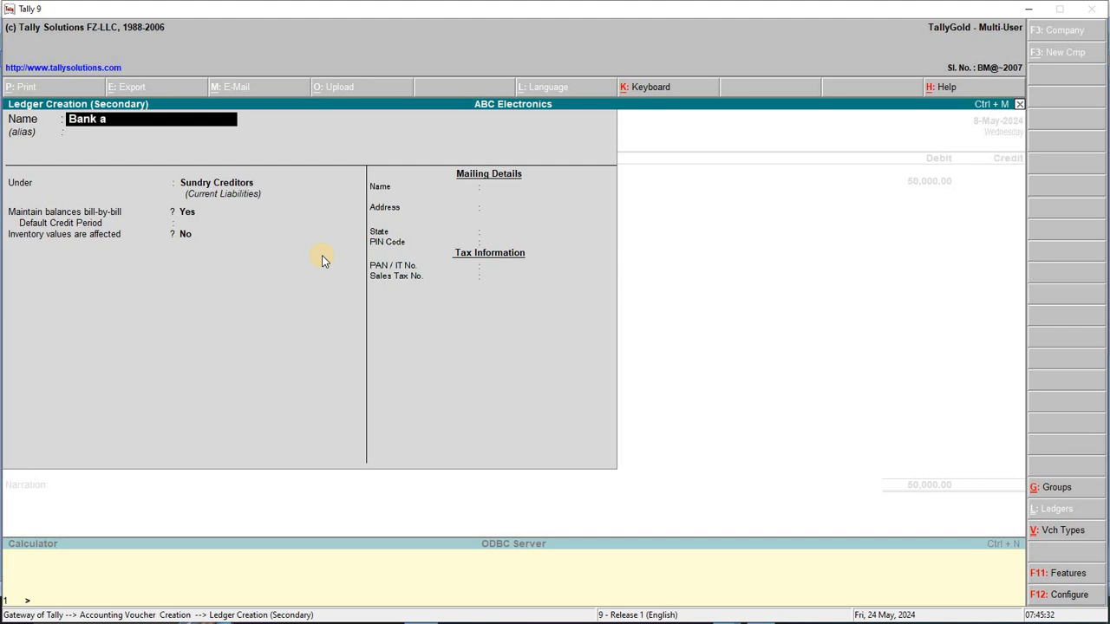
pyautogui.write('/c')
pyautogui.press('Return')
pyautogui.write('Ban')
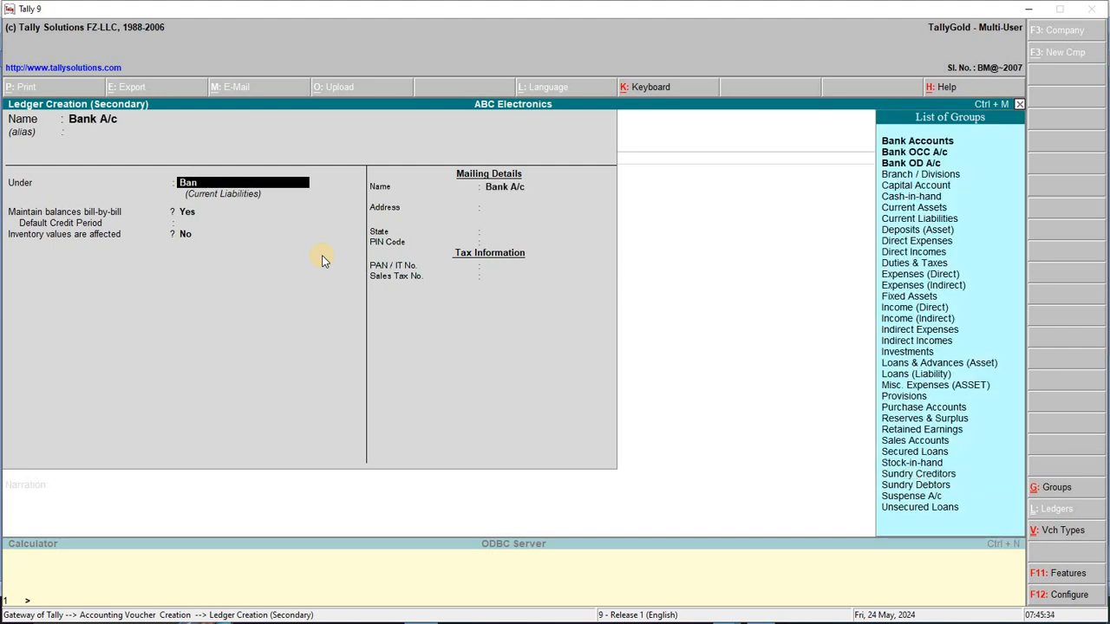
pyautogui.press('Return')
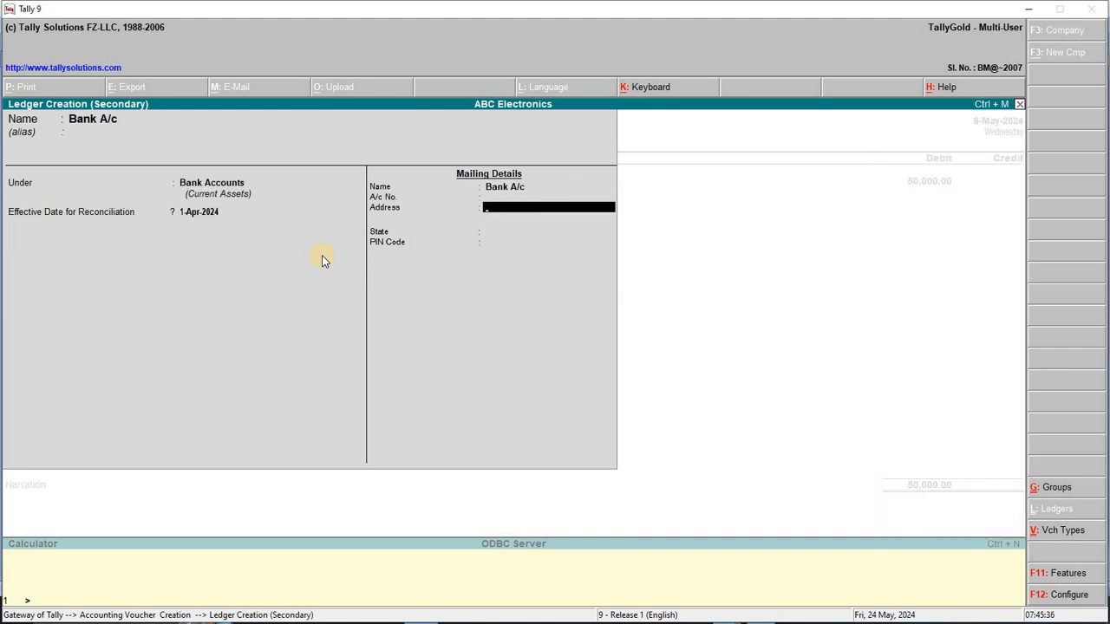
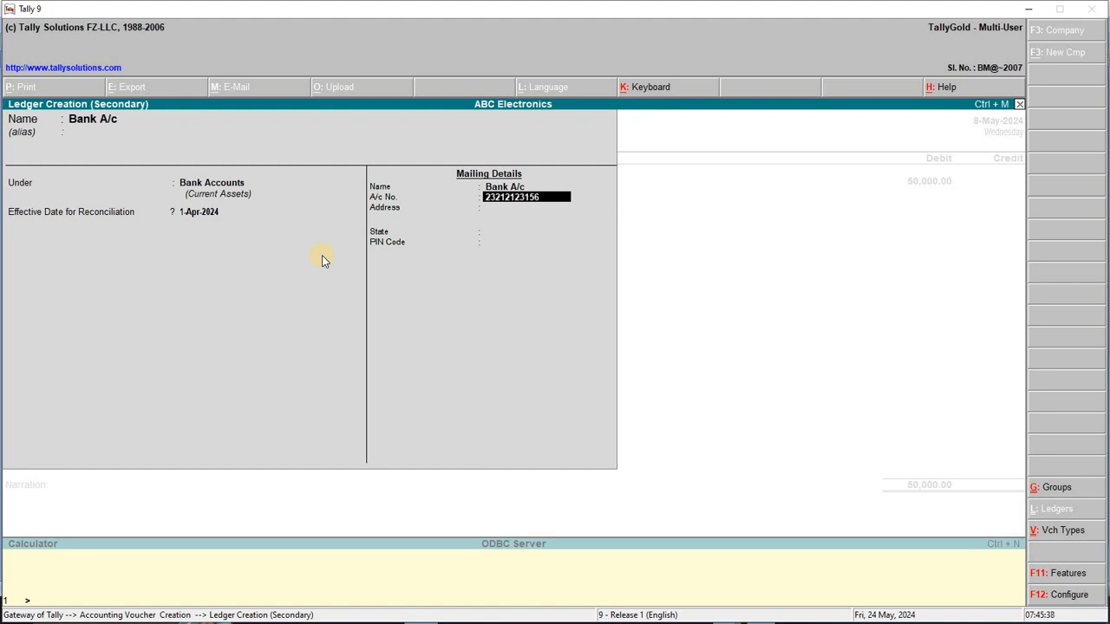
pyautogui.press('Return')
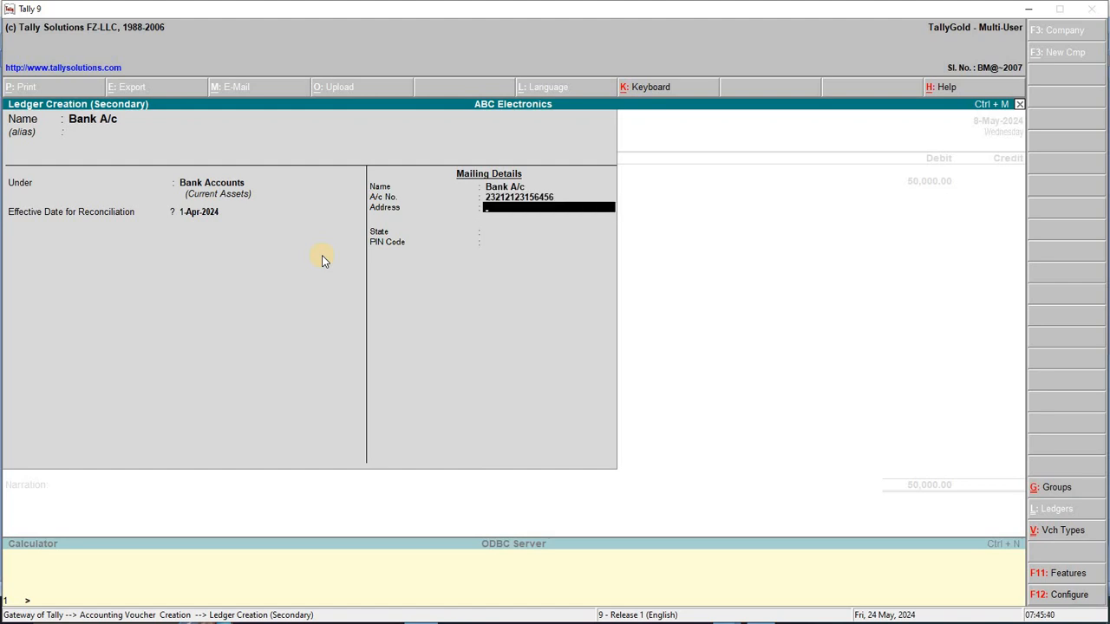
# Fill in the mailing address, state Chhatisgarh and PIN code, then save the bank ledger
pyautogui.write('Padaw Para')
pyautogui.press('Return')
pyautogui.write('Bsp')
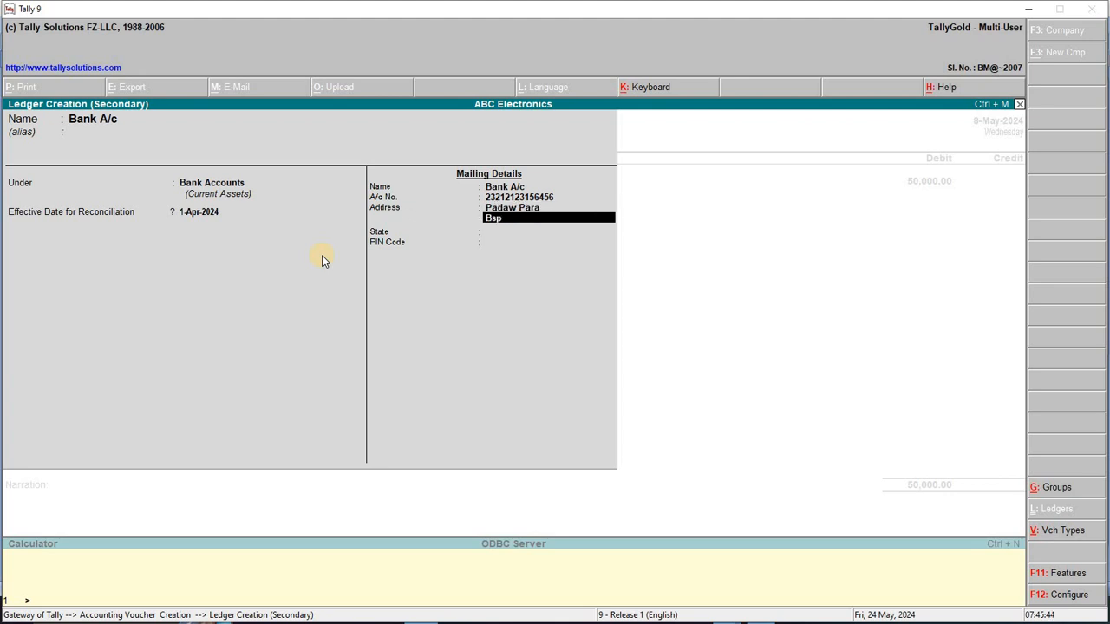
pyautogui.press('Return')
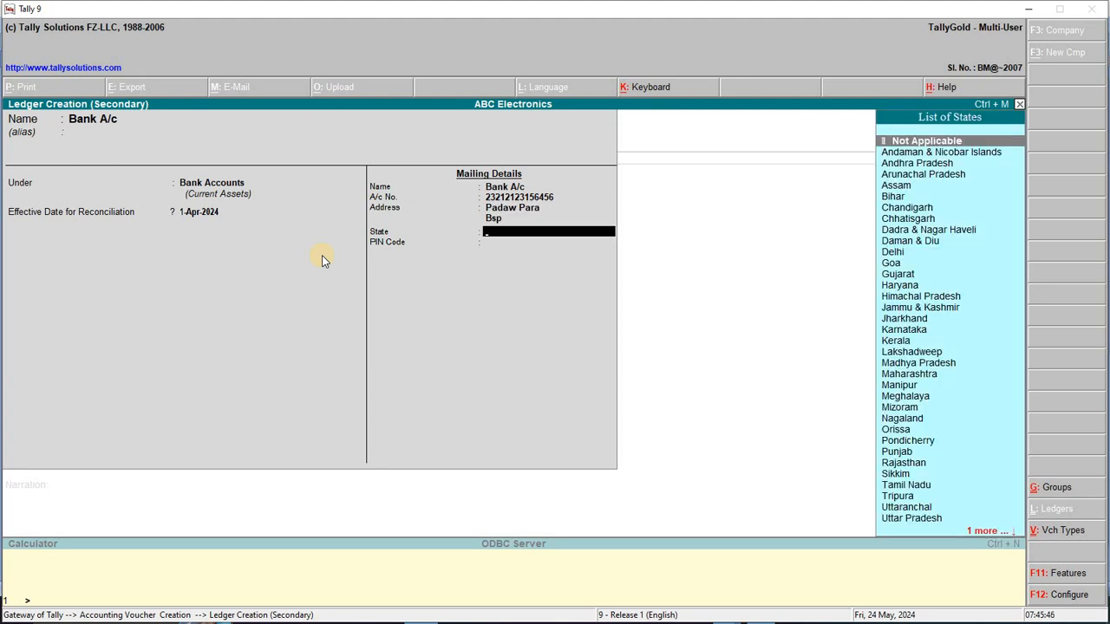
pyautogui.write('chh')
pyautogui.press('Return')
pyautogui.write('495113')
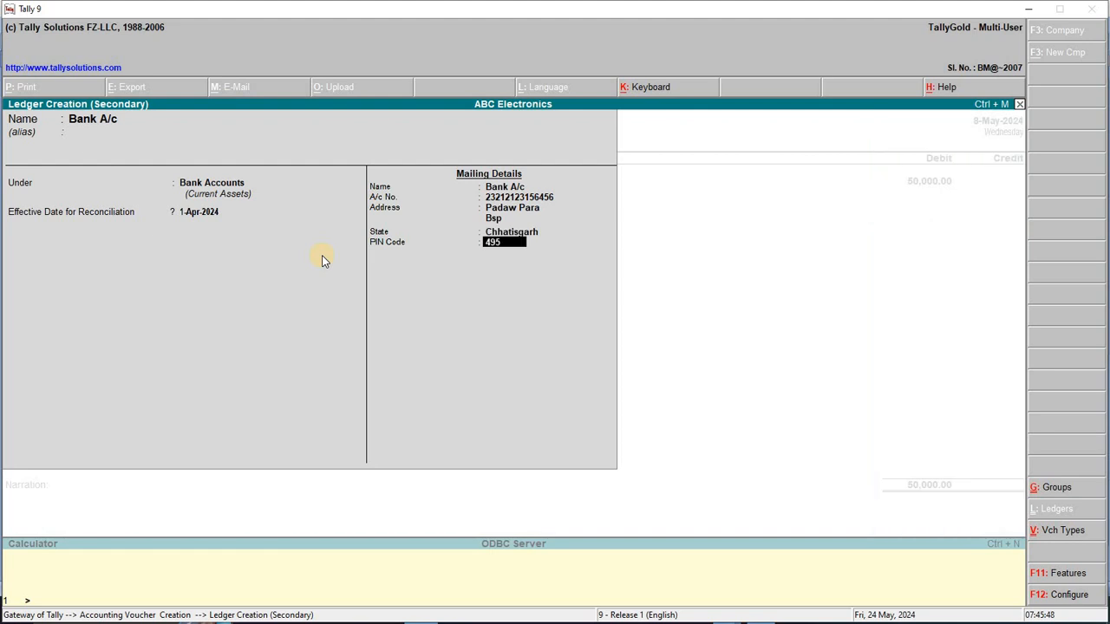
pyautogui.press('BackSpace')
pyautogui.press('BackSpace')
pyautogui.press('BackSpace')
pyautogui.write('001')
pyautogui.press('Return')
pyautogui.press('Return')
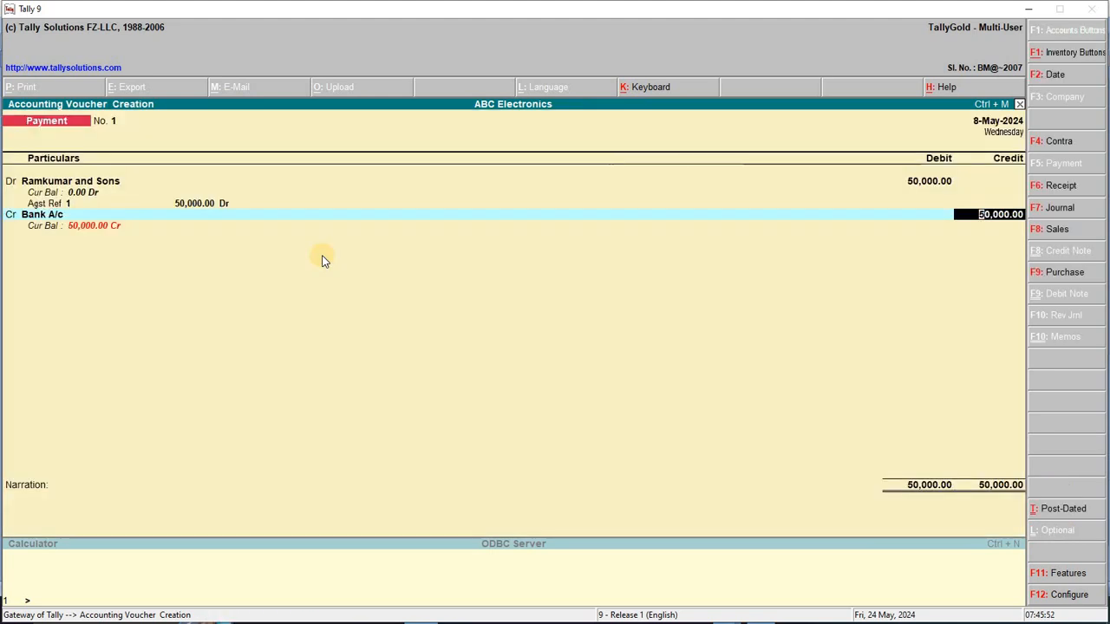
# Accept the 50,000 credit, add a phone pay reference narration, save, and mark transaction 9 in Word
pyautogui.press('Return')
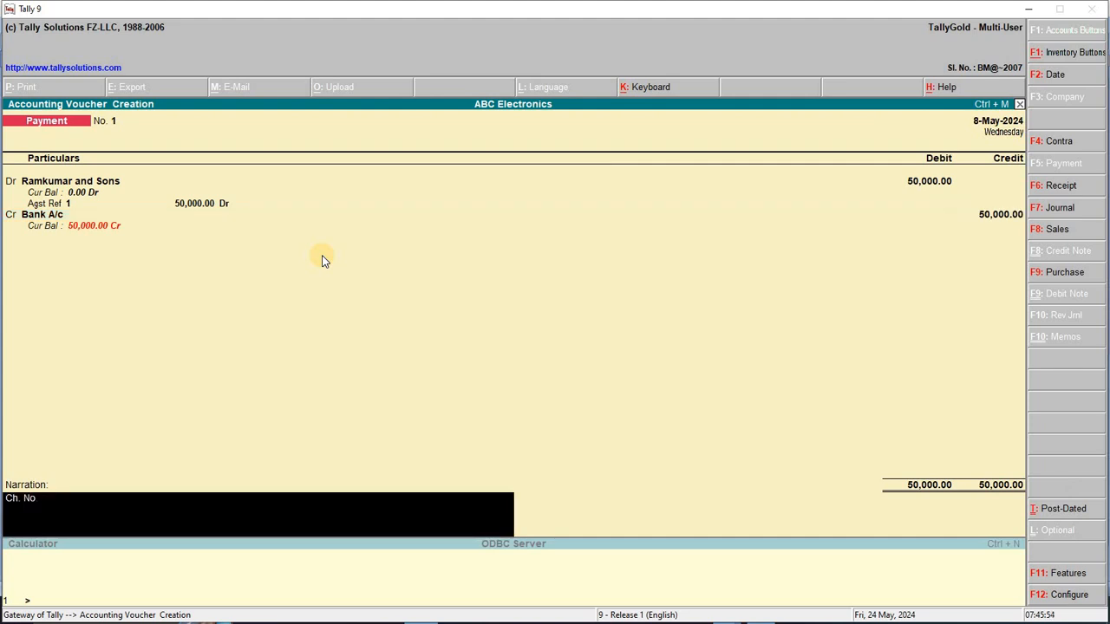
pyautogui.press('BackSpace')
pyautogui.press('BackSpace')
pyautogui.press('BackSpace')
pyautogui.press('BackSpace')
pyautogui.press('BackSpace')
pyautogui.press('BackSpace')
pyautogui.press('BackSpace')
pyautogui.press('BackSpace')
pyautogui.press('Home')
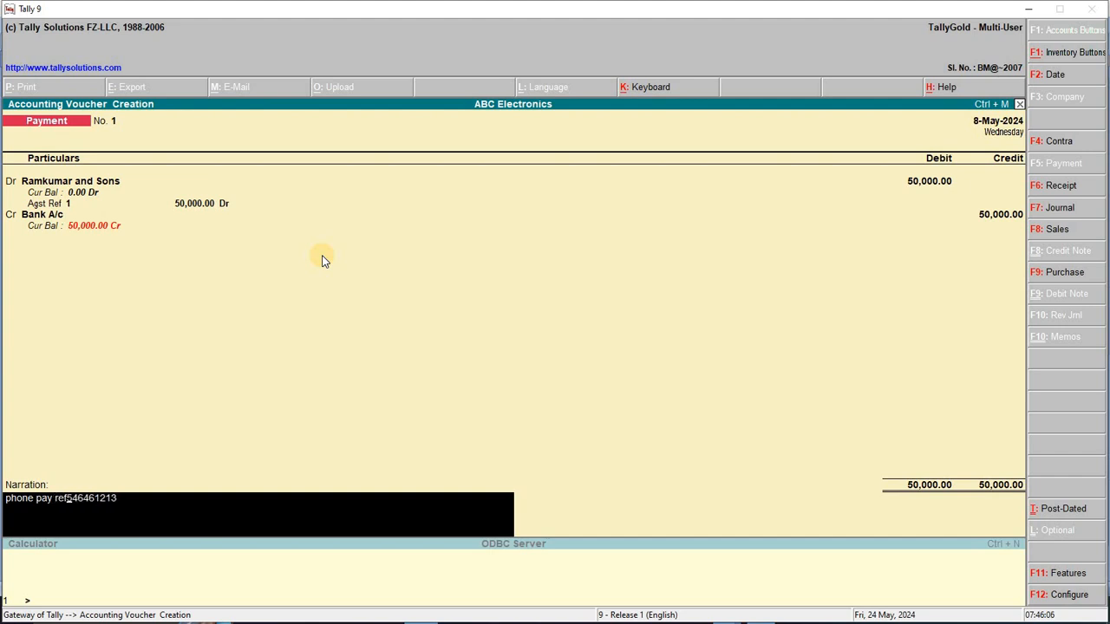
pyautogui.press('Return')
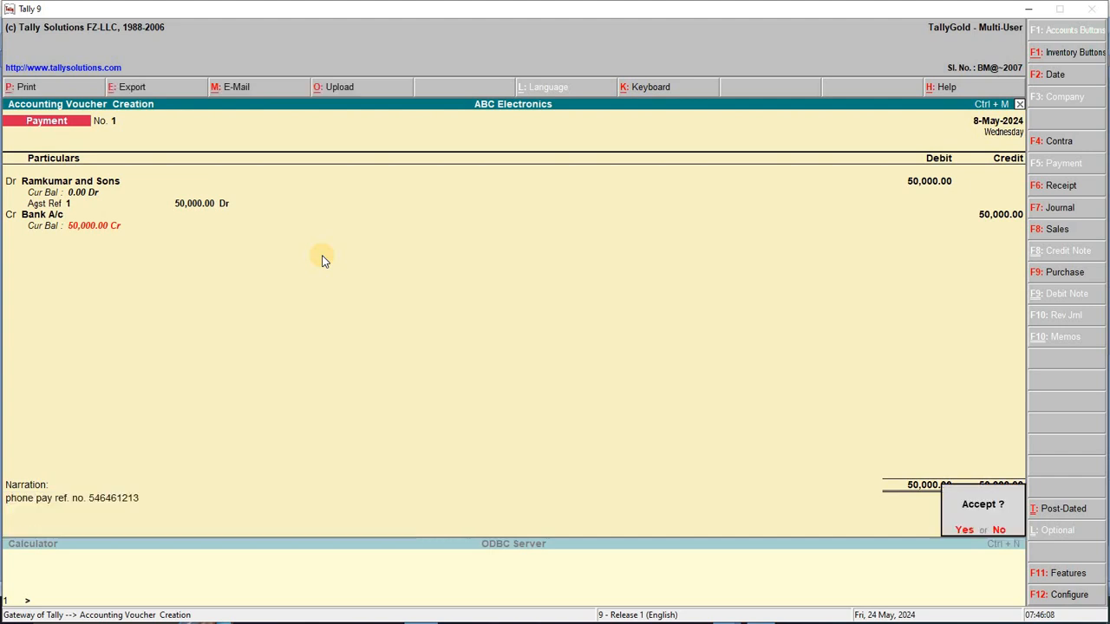
pyautogui.press('Return')
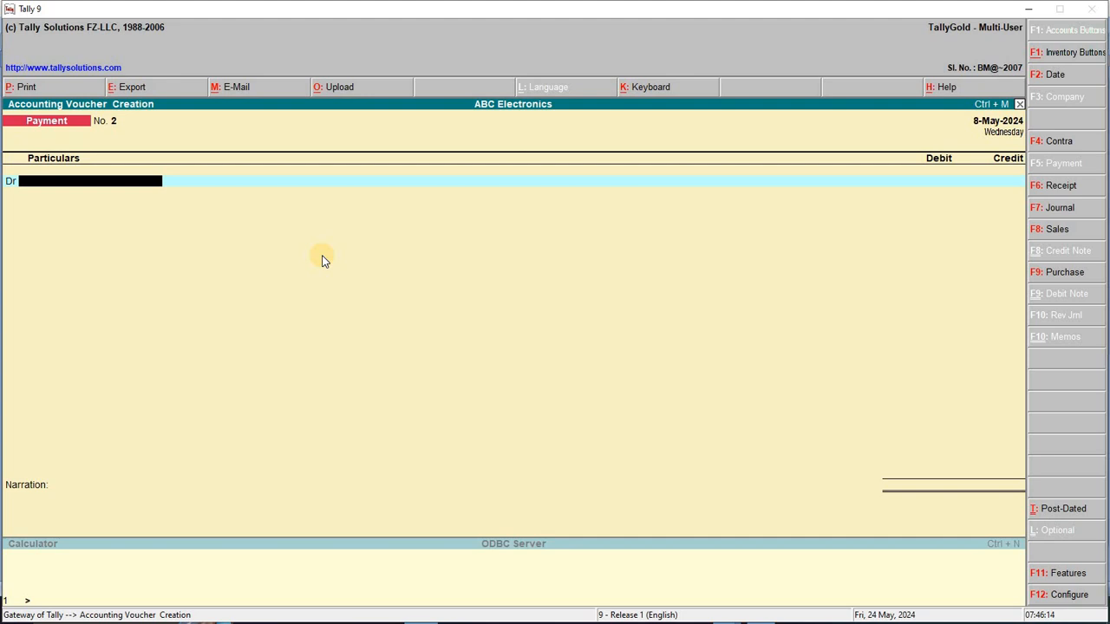
pyautogui.hotkey('alt', 'Tab')
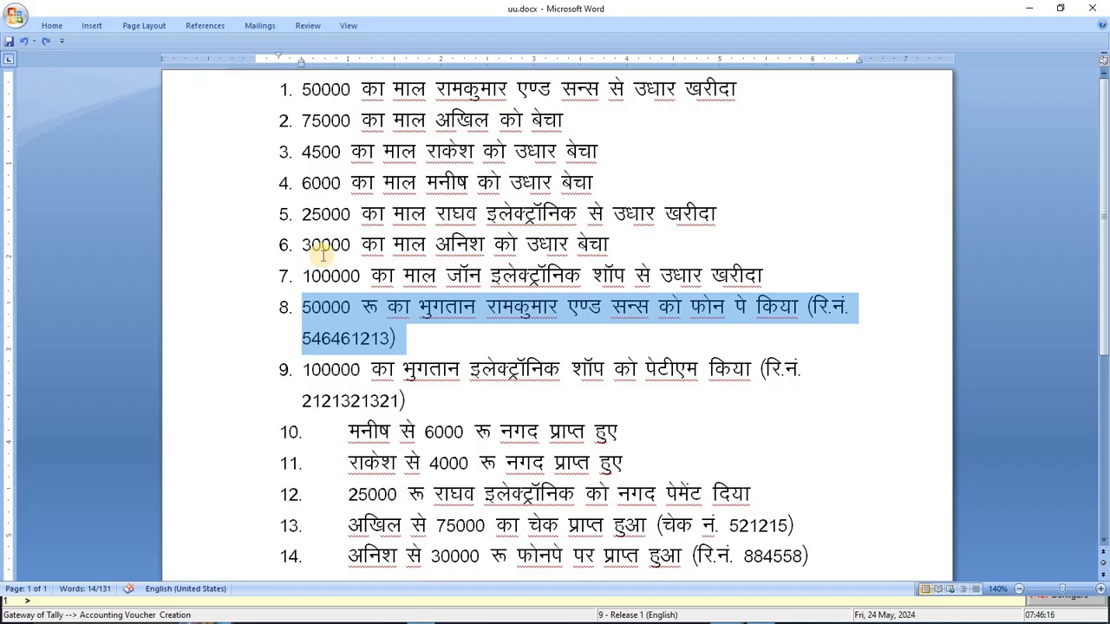
pyautogui.moveTo(305, 371); pyautogui.dragTo(401, 401)
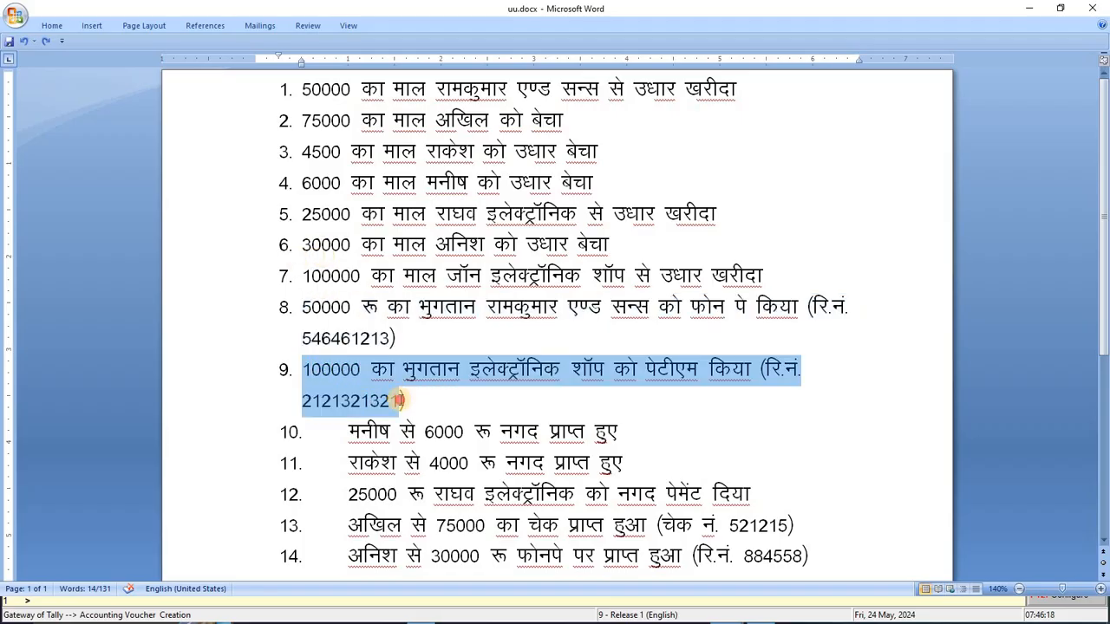
# Copy जॉन from item 7 into item 9 before इलेक्ट्रॉनिक and save the list
pyautogui.click(402, 416)
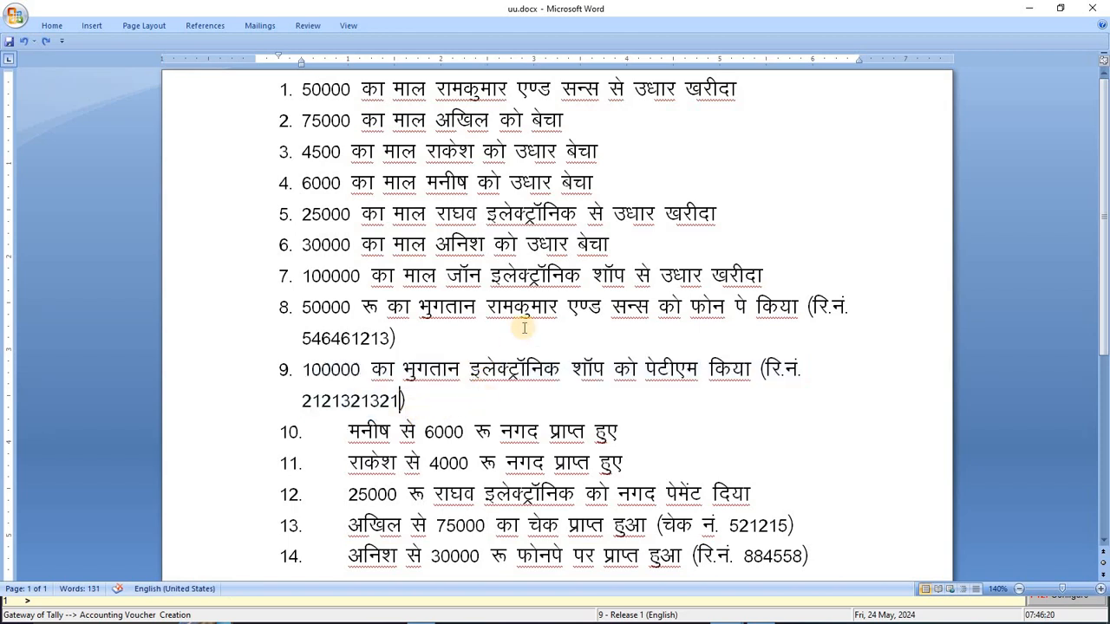
pyautogui.moveTo(478, 273); pyautogui.dragTo(445, 277)
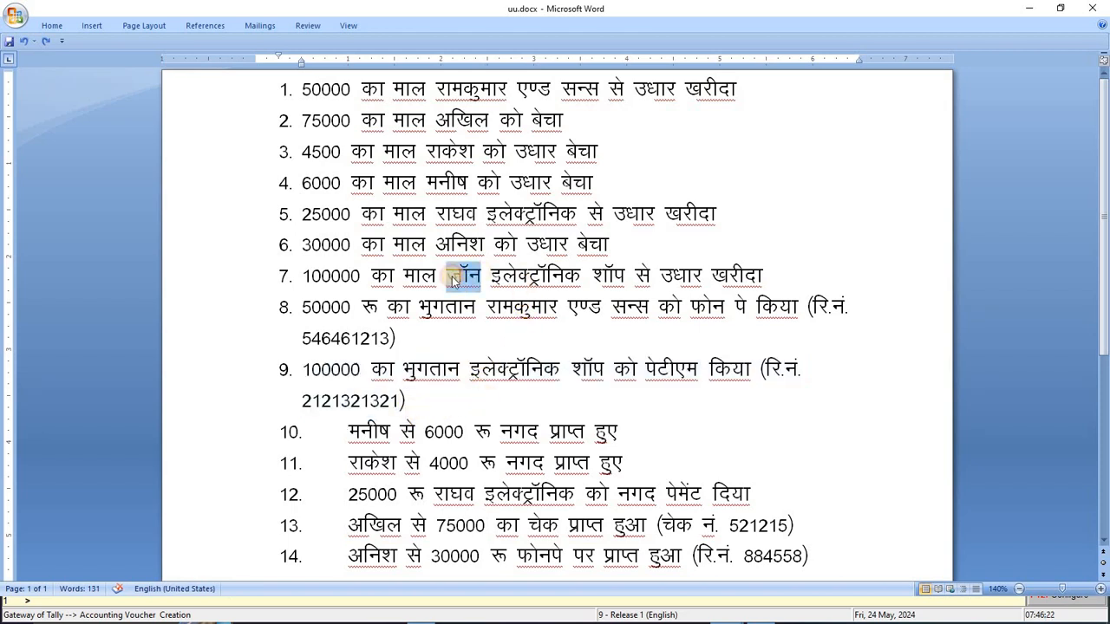
pyautogui.hotkey('ctrl', 'c')
pyautogui.click(470, 369)
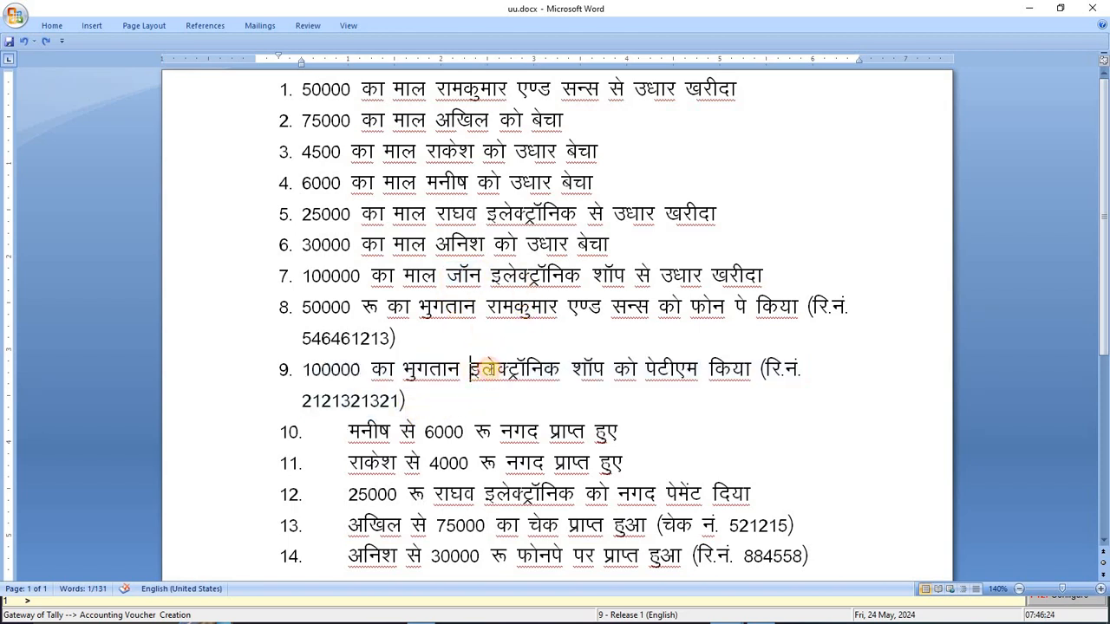
pyautogui.hotkey('ctrl', 'v')
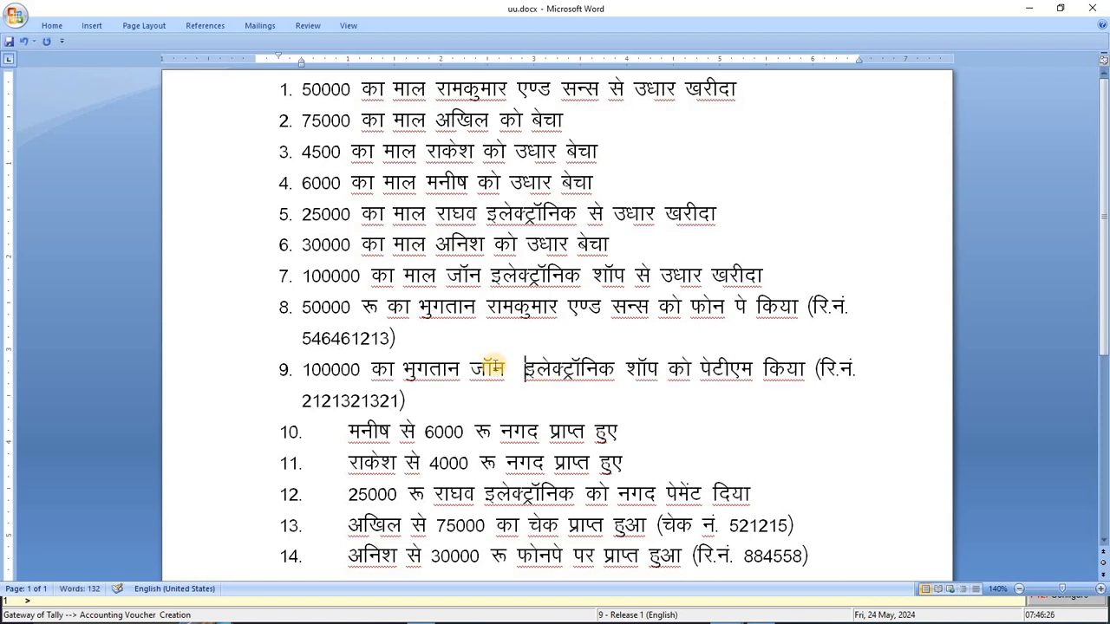
pyautogui.hotkey('ctrl', 's')
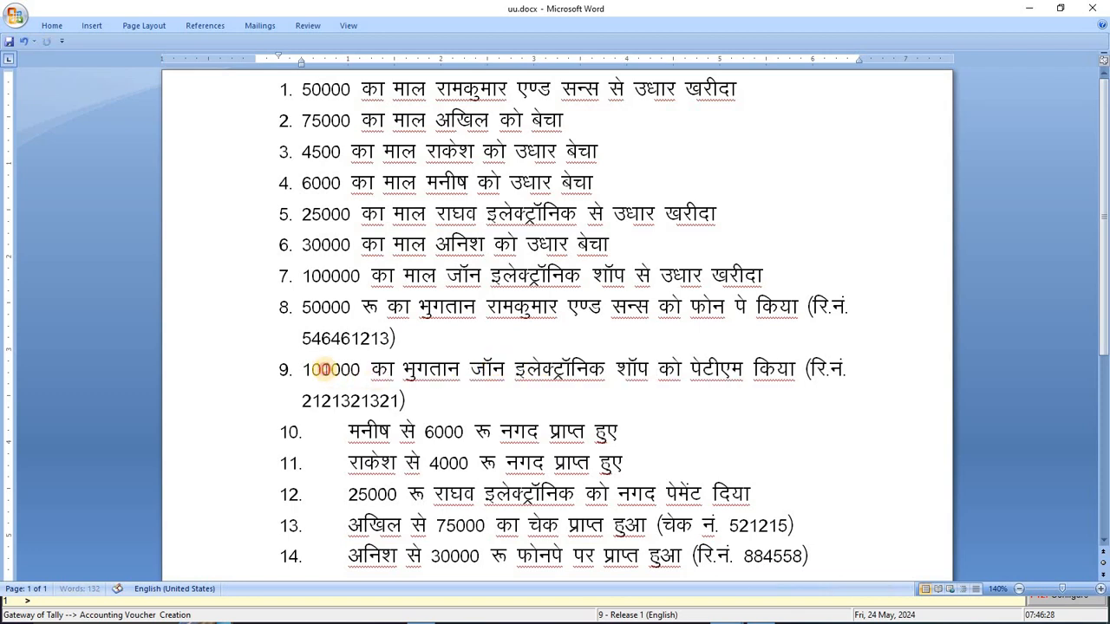
# Review item 9's amount and payment reference number before returning to Tally
pyautogui.doubleClick(347, 371)
pyautogui.doubleClick(379, 398)
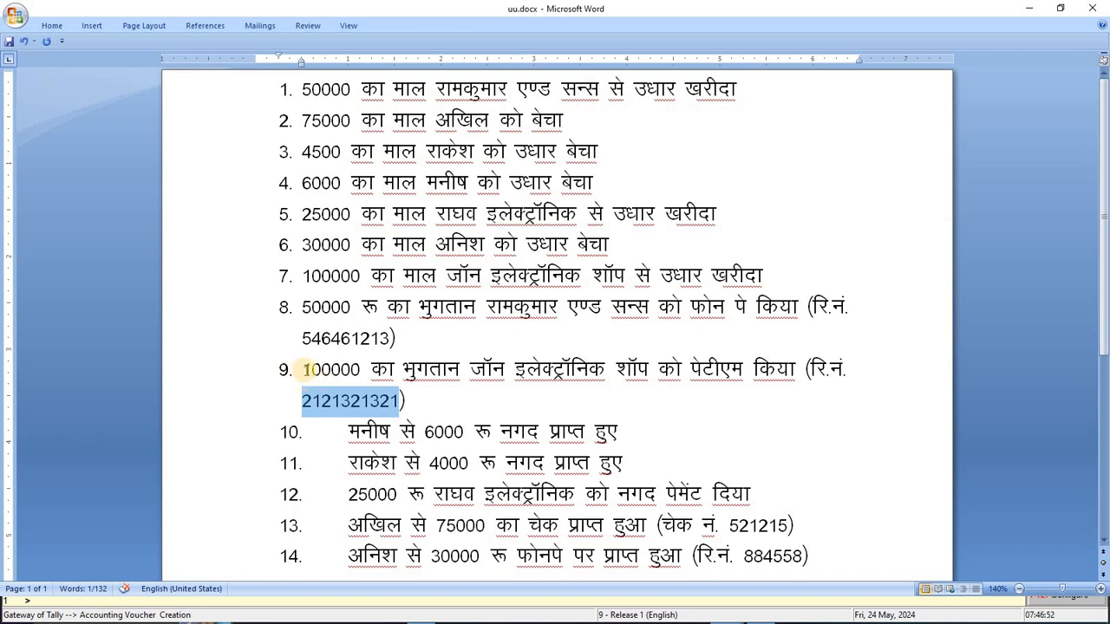
pyautogui.click(298, 369)
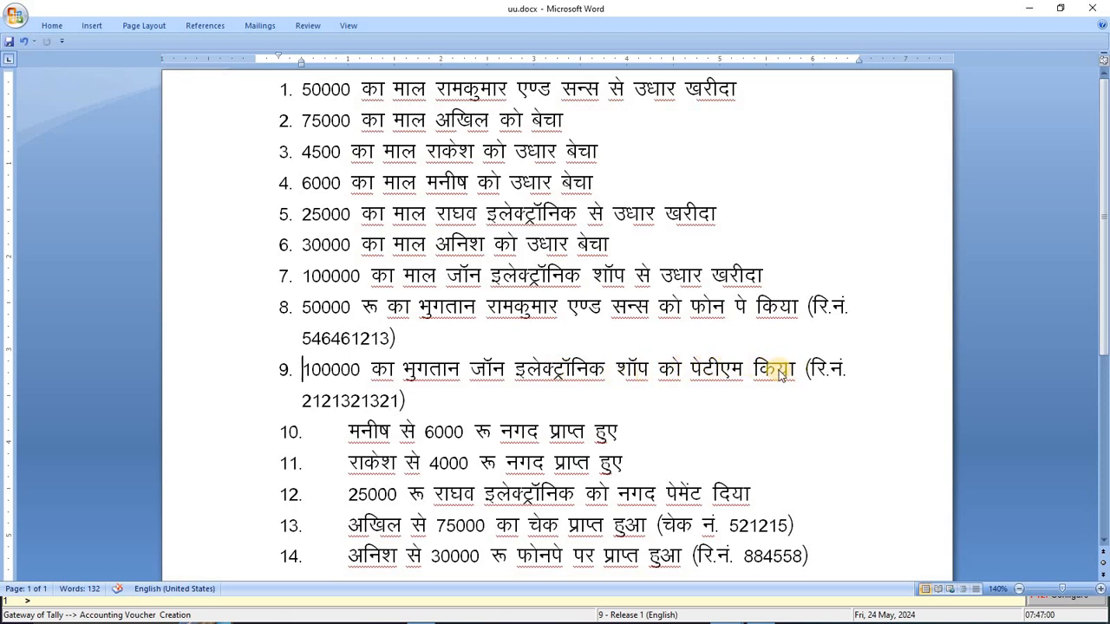
pyautogui.hotkey('alt', 'Tab')
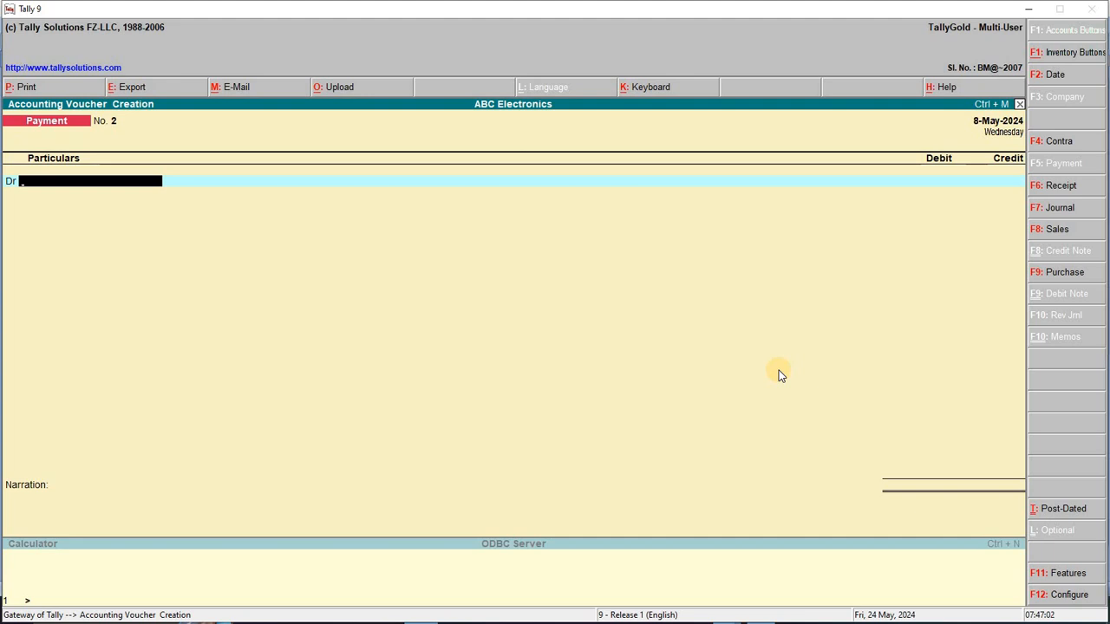
# Date the payment 9-May-2024 and debit John Elctronic Shop 1,00,000 against pending bill 3
pyautogui.press('F2')
pyautogui.write('9-5-2024')
pyautogui.press('Return')
pyautogui.write('J')
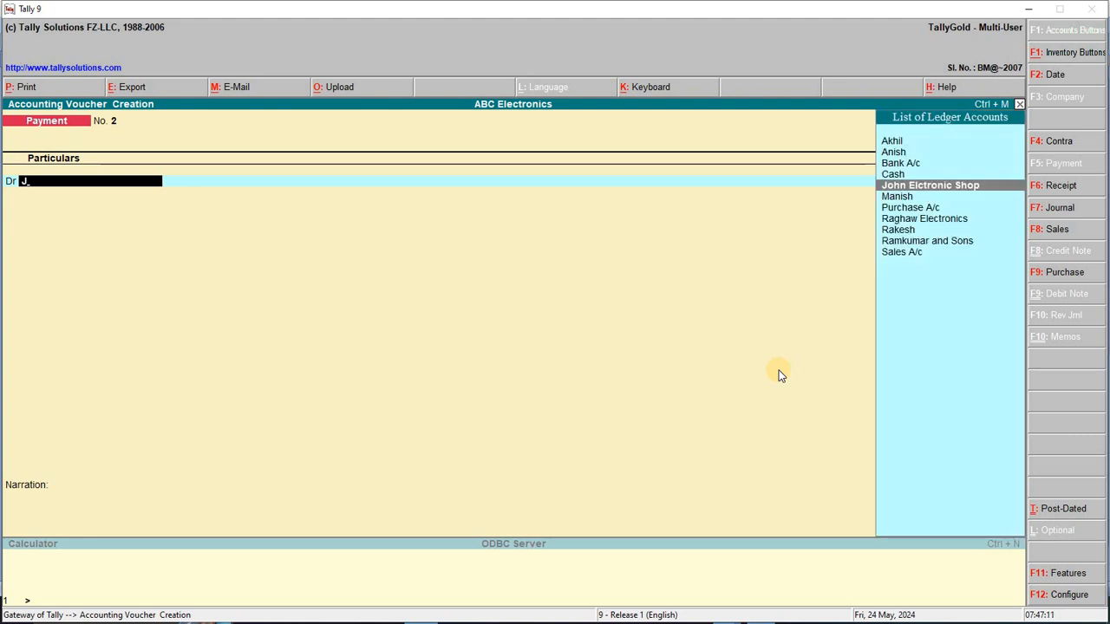
pyautogui.press('Return')
pyautogui.press('Return')
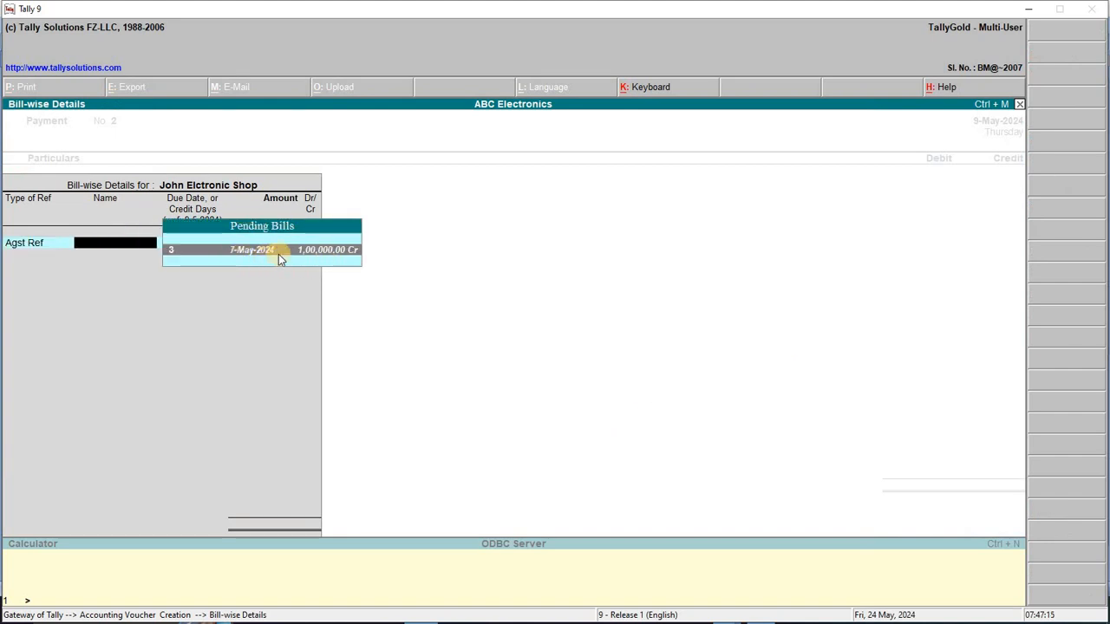
pyautogui.click(328, 251)
pyautogui.press('Return')
pyautogui.press('Return')
pyautogui.press('Return')
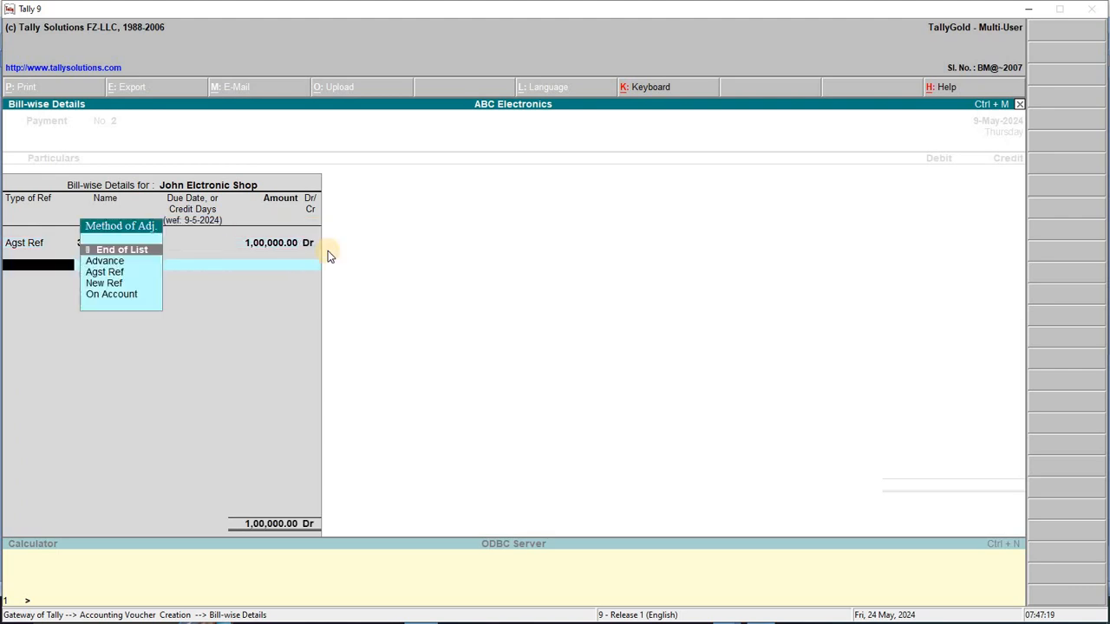
pyautogui.press('Return')
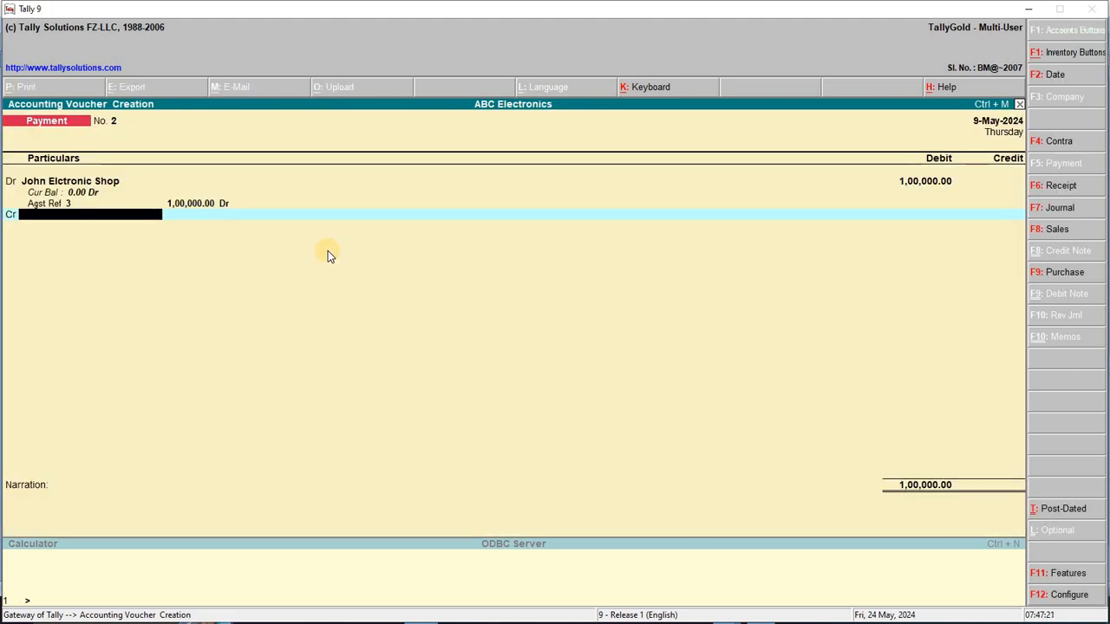
# Credit Bank A/c for the 1,00,000 payment
pyautogui.write('B')
pyautogui.press('Return')
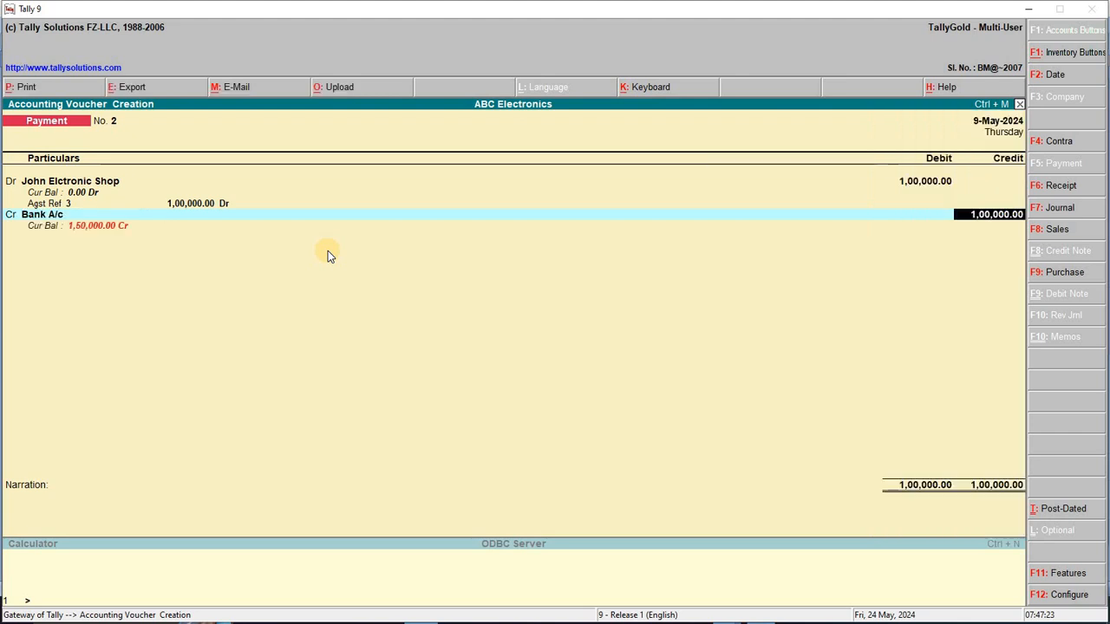
pyautogui.press('Return')
# Replace the narration with the Paytm reference number, then save the voucher and return to Word
pyautogui.press('BackSpace')
pyautogui.press('BackSpace')
pyautogui.press('BackSpace')
pyautogui.press('BackSpace')
pyautogui.press('BackSpace')
pyautogui.press('BackSpace')
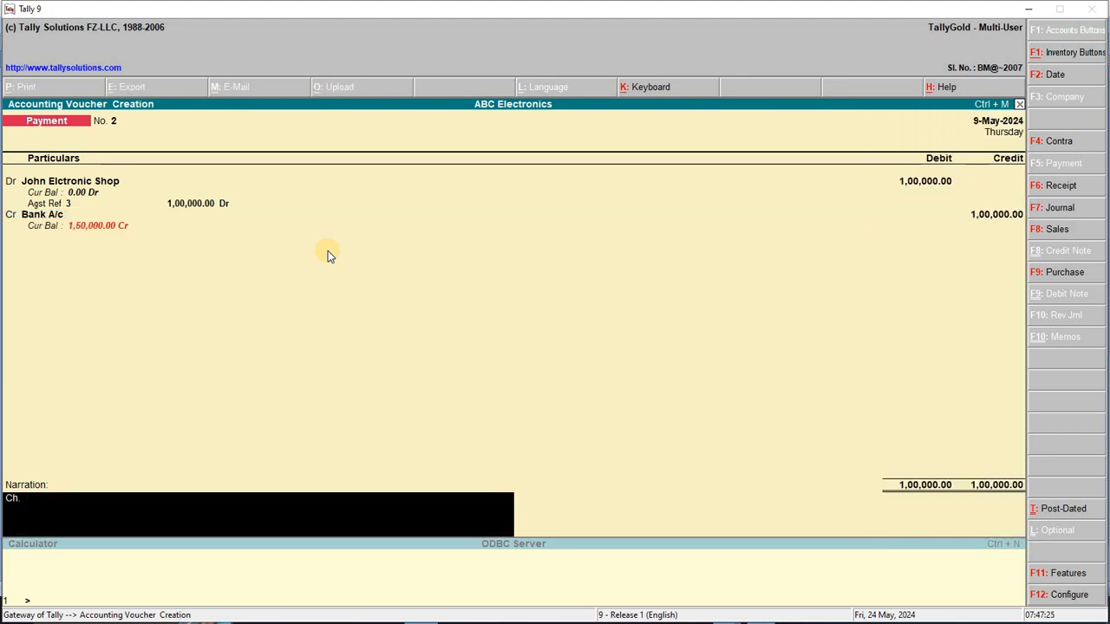
pyautogui.write('paytm ref no')
pyautogui.hotkey('ctrl', 'r')
pyautogui.write('pay tm')
pyautogui.press('BackSpace')
pyautogui.press('BackSpace')
pyautogui.press('BackSpace')
pyautogui.press('BackSpace')
pyautogui.write('tm ref no')
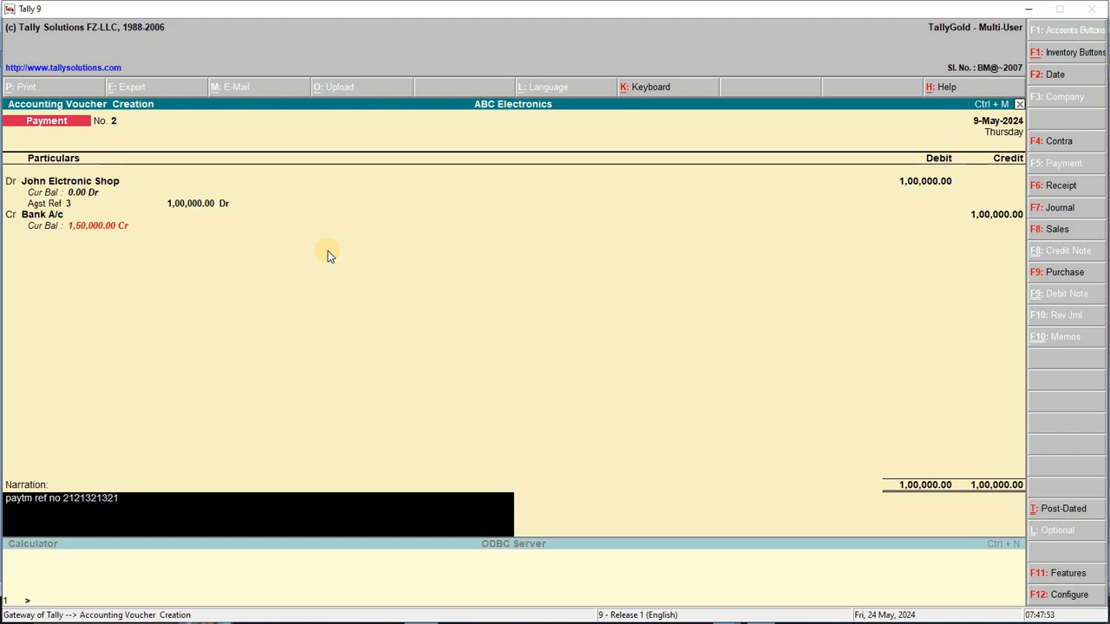
pyautogui.press('Return')
pyautogui.press('Return')
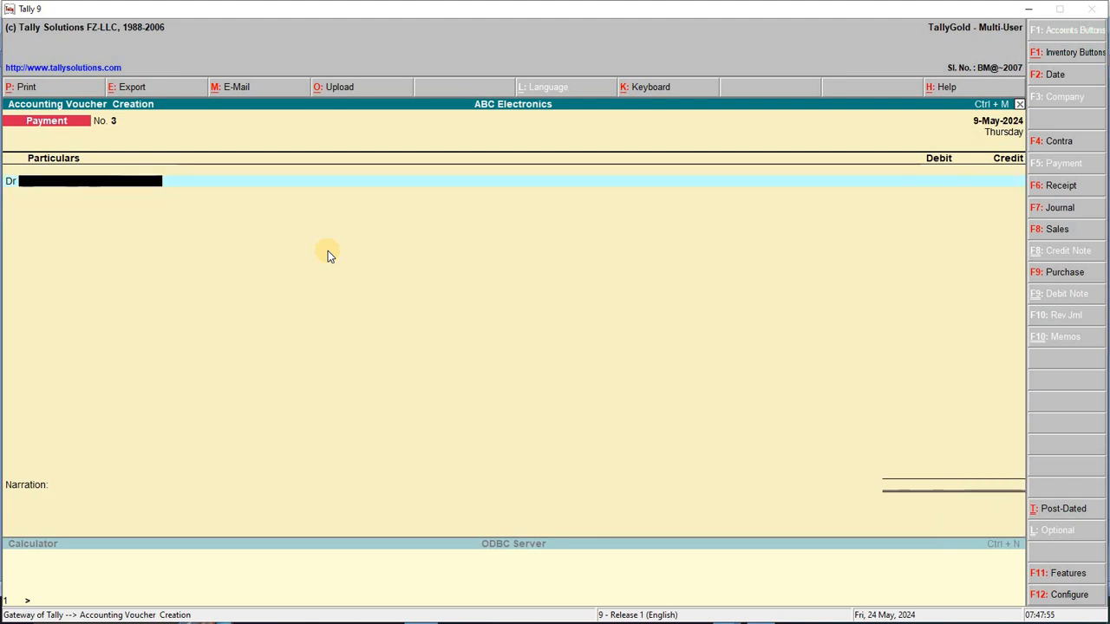
pyautogui.hotkey('alt', 'Tab')
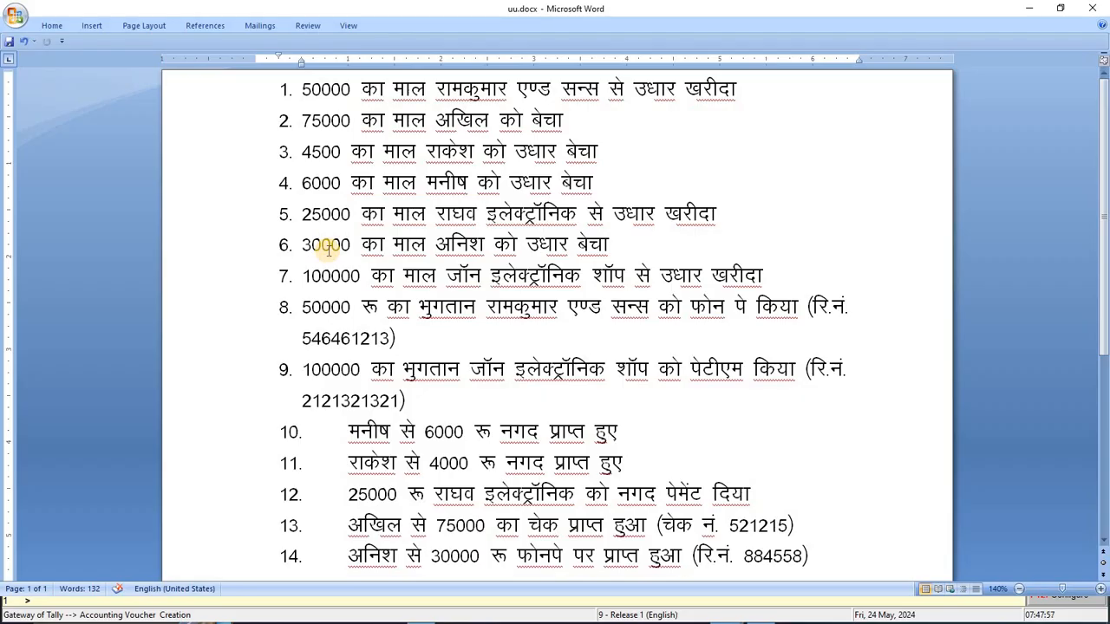
# Check line 10's 6000 cash receipt in Word, undoing an accidental text move, then return to Tally
pyautogui.moveTo(348, 431); pyautogui.dragTo(630, 440)
pyautogui.moveTo(520, 431); pyautogui.dragTo(351, 438)
pyautogui.hotkey('ctrl', 'z')
pyautogui.moveTo(296, 181); pyautogui.dragTo(614, 181)
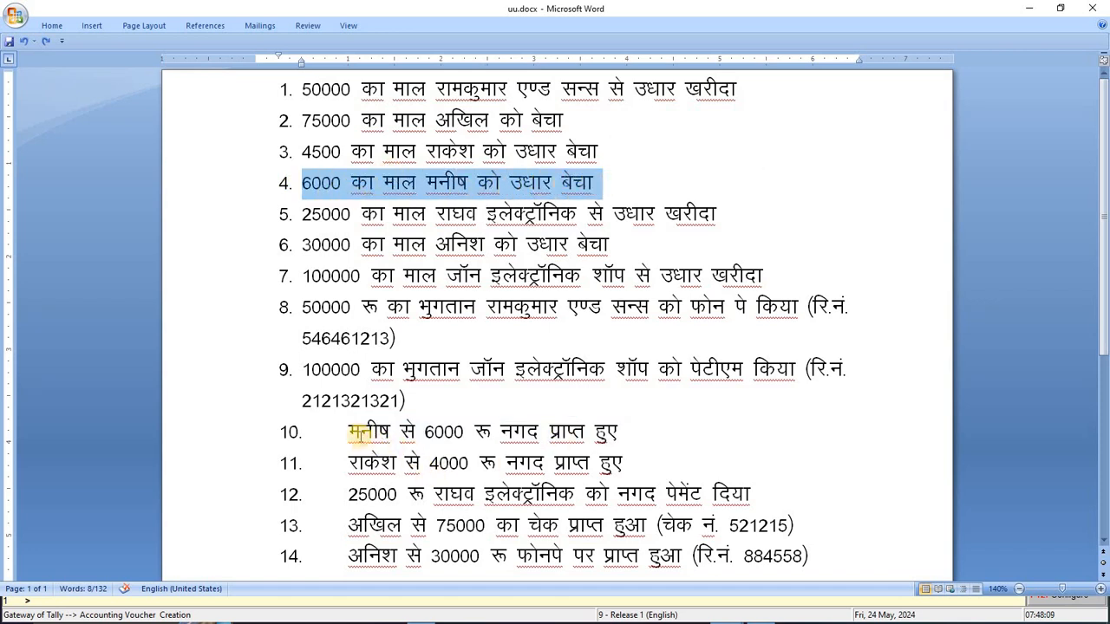
pyautogui.moveTo(347, 432); pyautogui.dragTo(646, 436)
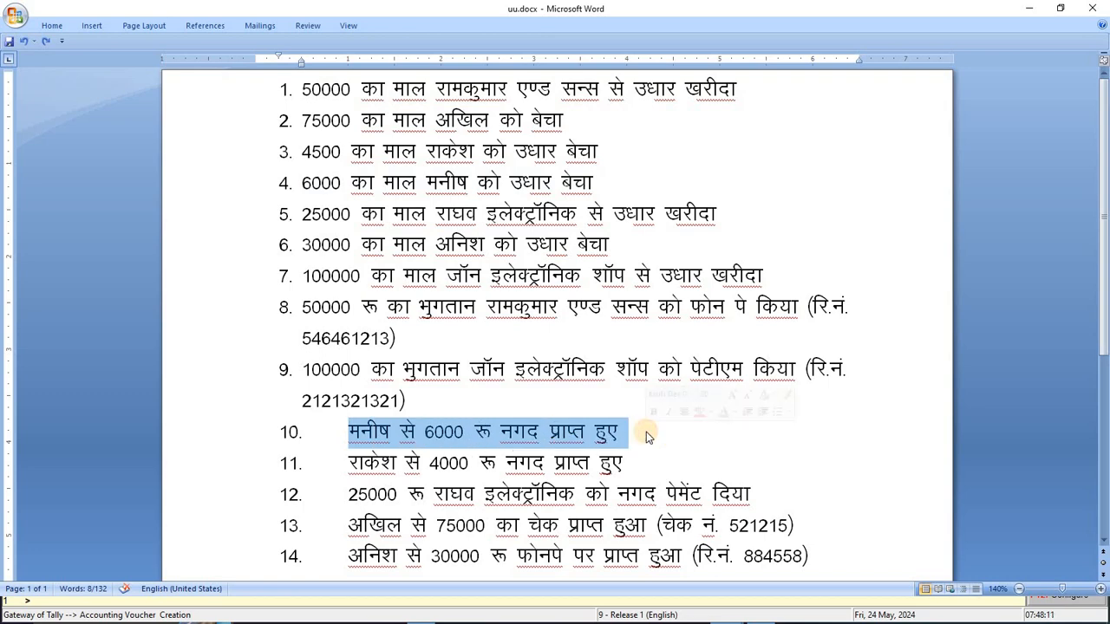
pyautogui.hotkey('alt', 'Tab')
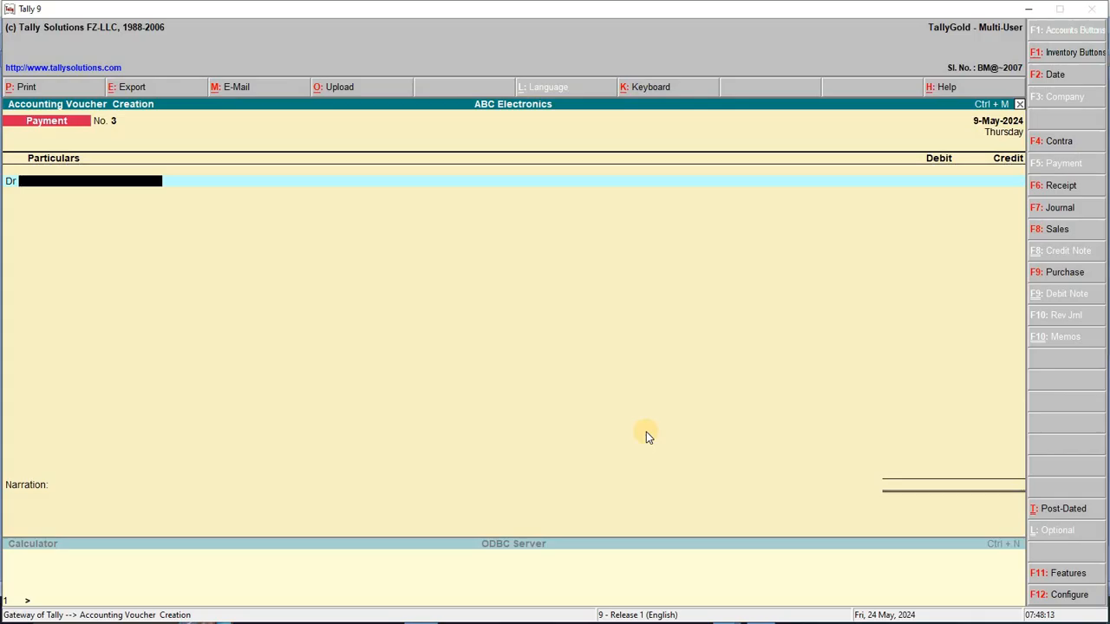
# Start a Receipt voucher dated 10-May-2024, crediting the customer 6,000 against bill 3
pyautogui.press('F2')
pyautogui.write('10')
pyautogui.press('Return')
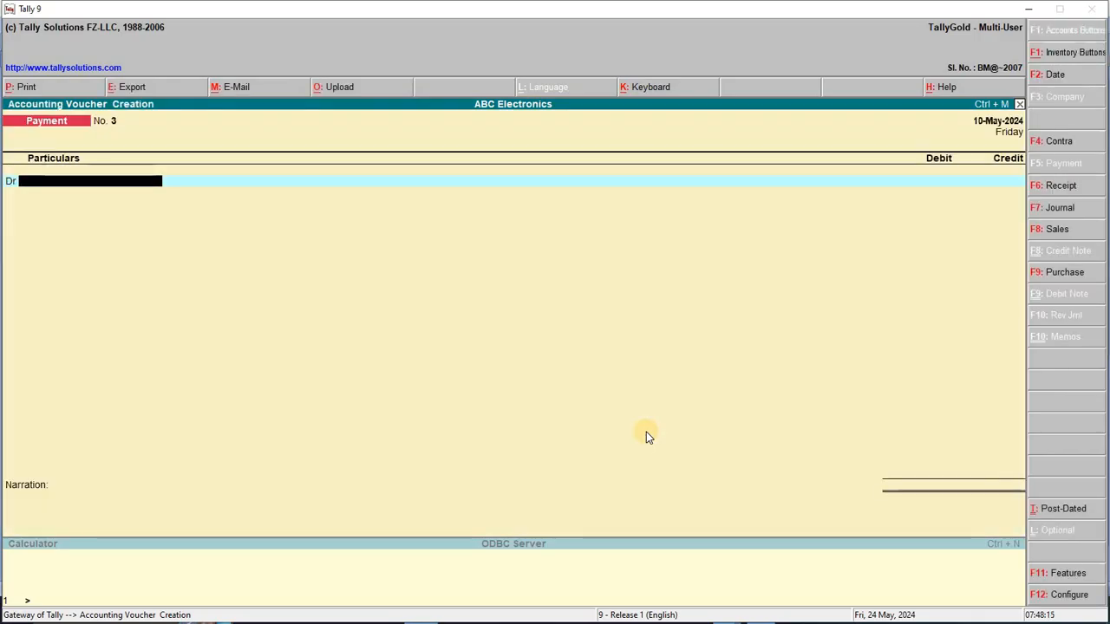
pyautogui.press('F6')
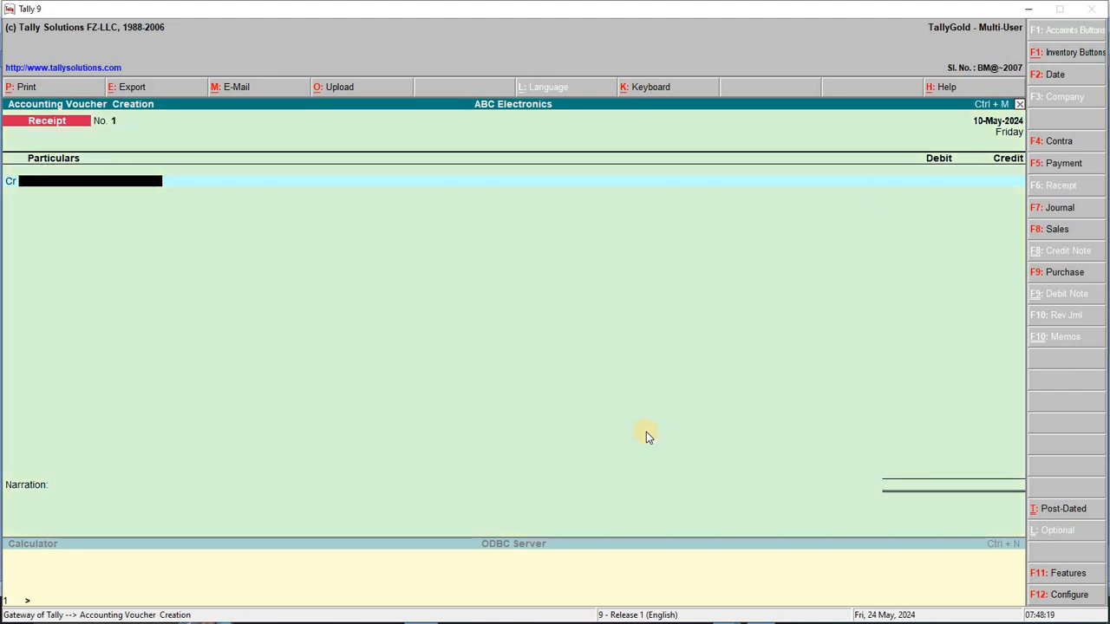
pyautogui.write('Ma')
pyautogui.press('Return')
pyautogui.press('Return')
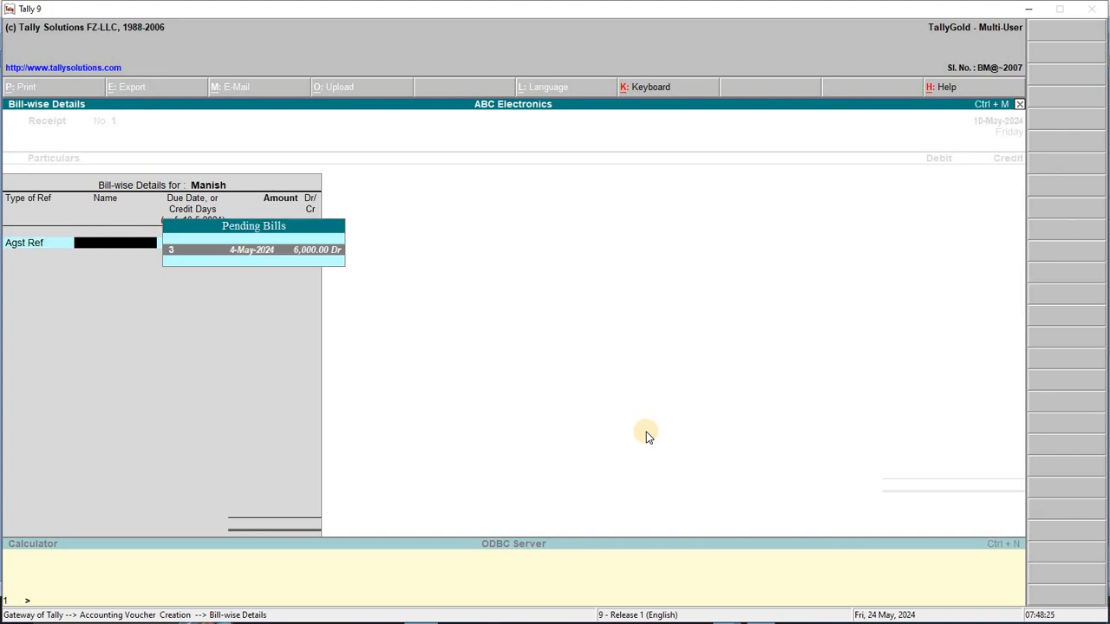
pyautogui.press('Return')
pyautogui.press('Return')
pyautogui.press('Return')
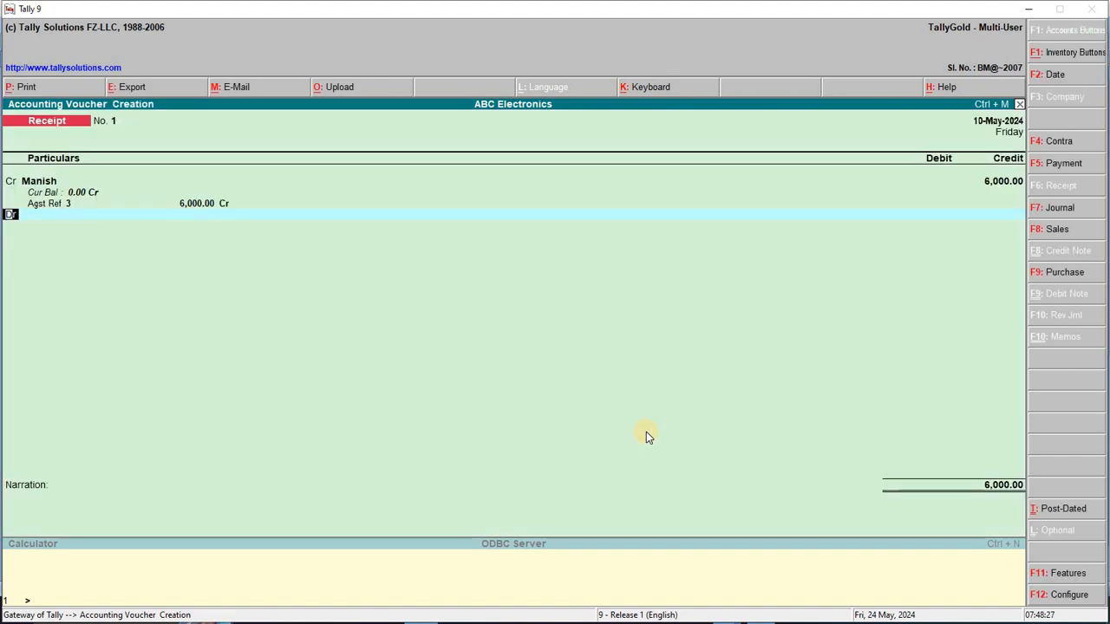
pyautogui.press('Return')
# Debit Cash 6,000 with no narration and save the receipt
pyautogui.write('Ca')
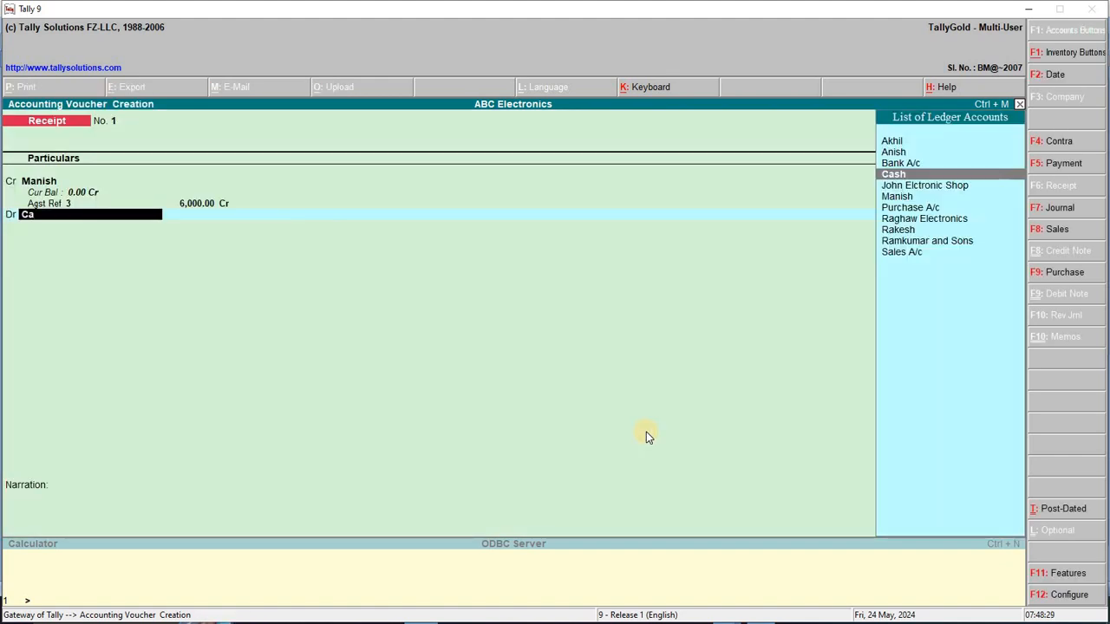
pyautogui.press('Return')
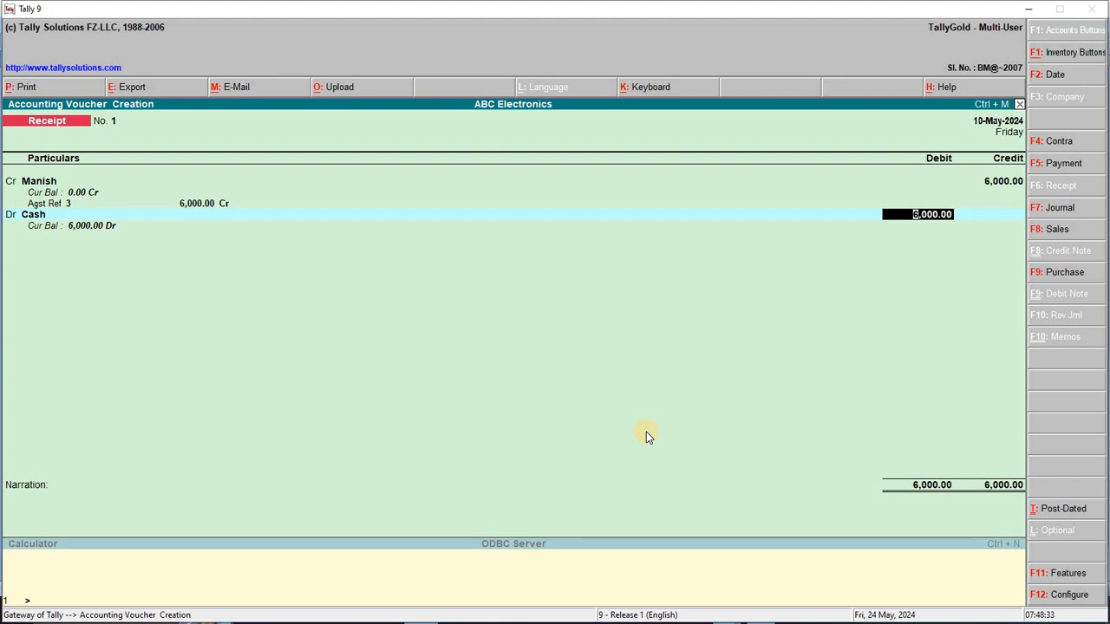
pyautogui.press('Return')
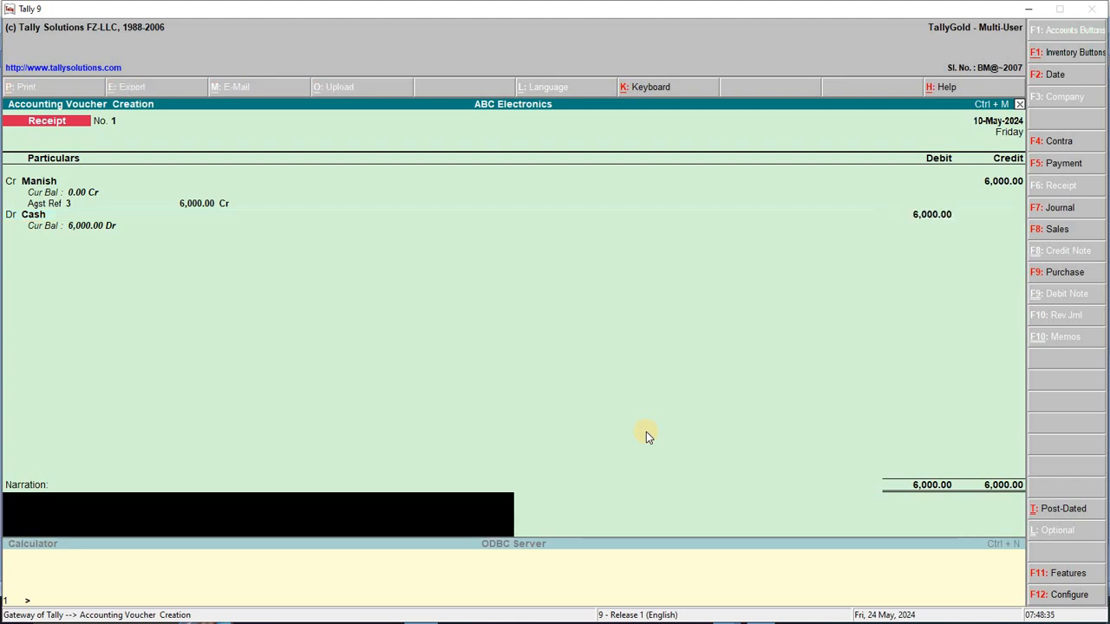
pyautogui.press('Return')
pyautogui.press('Return')
pyautogui.press('F2')
pyautogui.press('Return')
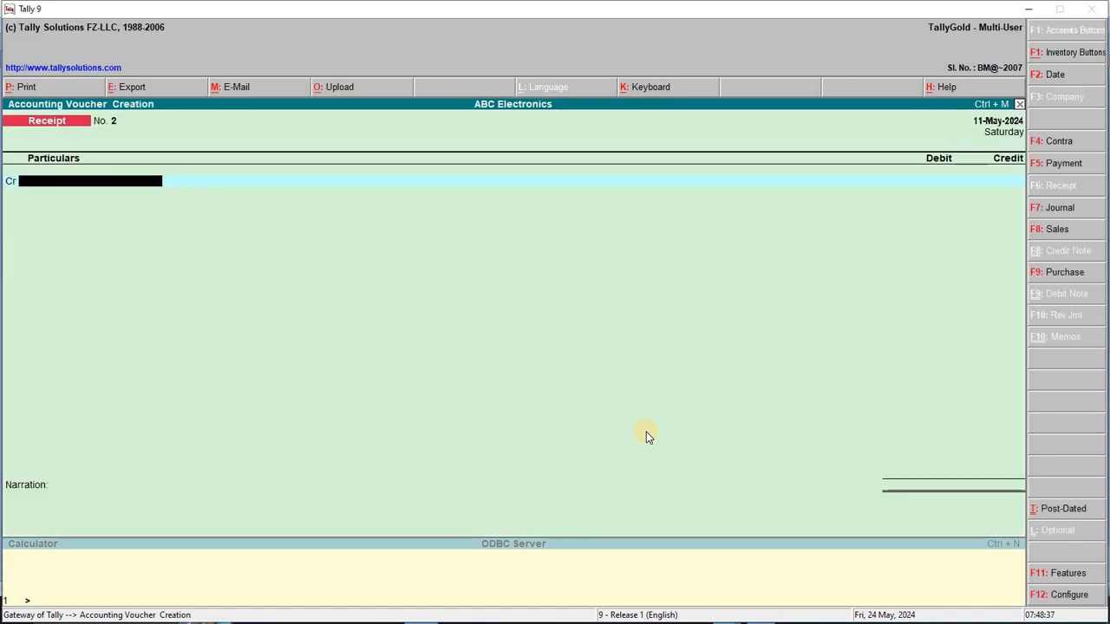
# Look up line 11, the 4000 cash receipt, in the Word list
pyautogui.hotkey('alt', 'Tab')
pyautogui.moveTo(347, 466); pyautogui.dragTo(626, 461)
pyautogui.hotkey('alt', 'Tab')
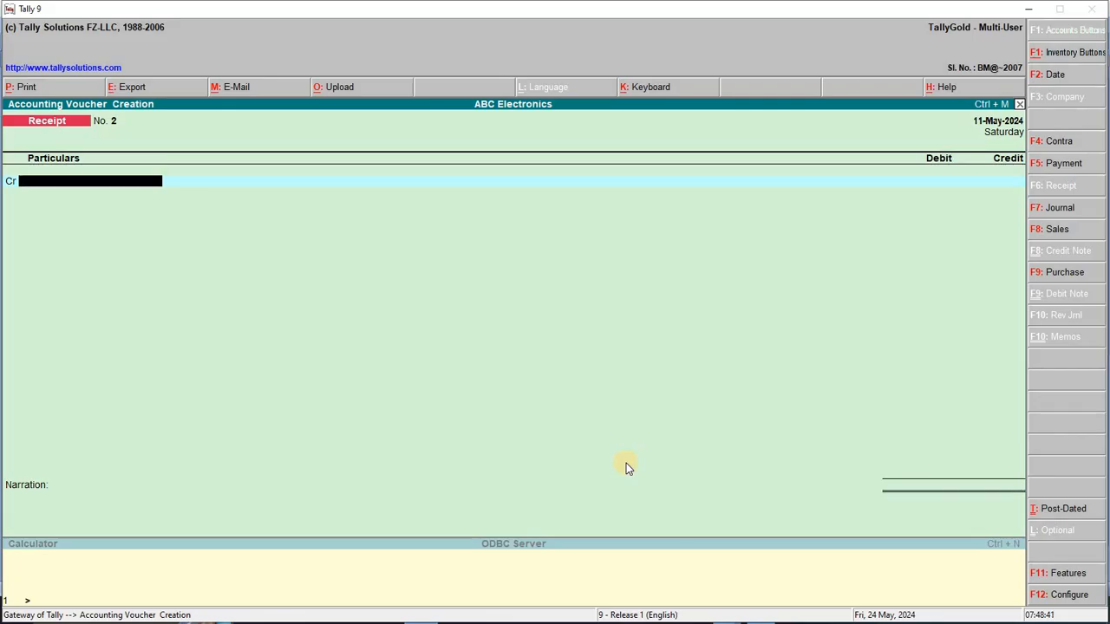
# Credit the customer 4,000 against existing bill 2 on the receipt voucher
pyautogui.write('Ra')
pyautogui.press('Down')
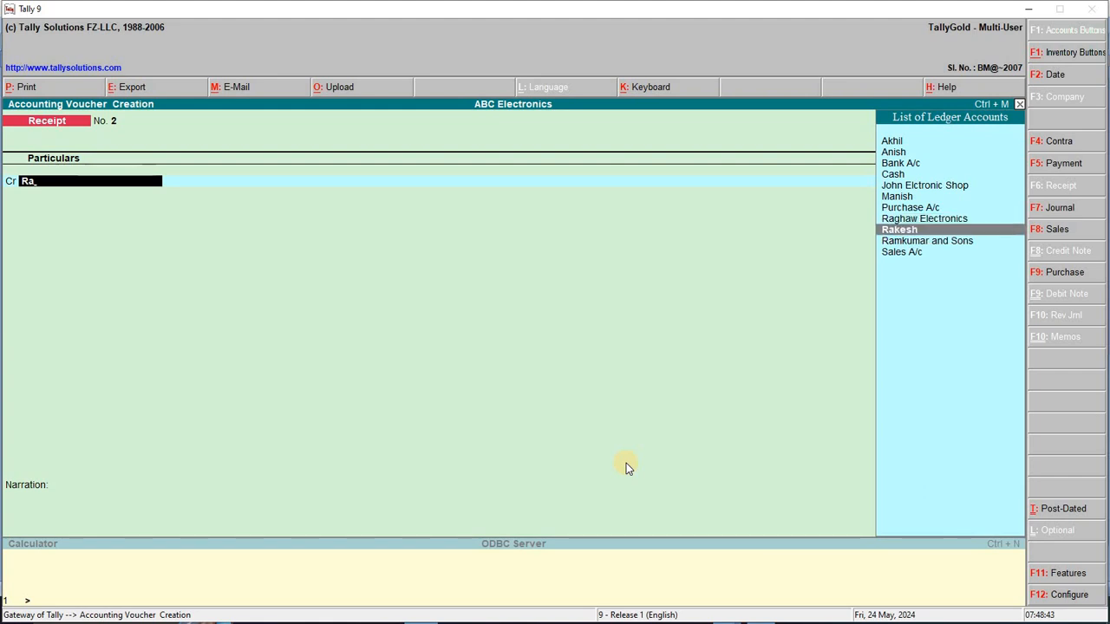
pyautogui.press('Return')
pyautogui.press('Return')
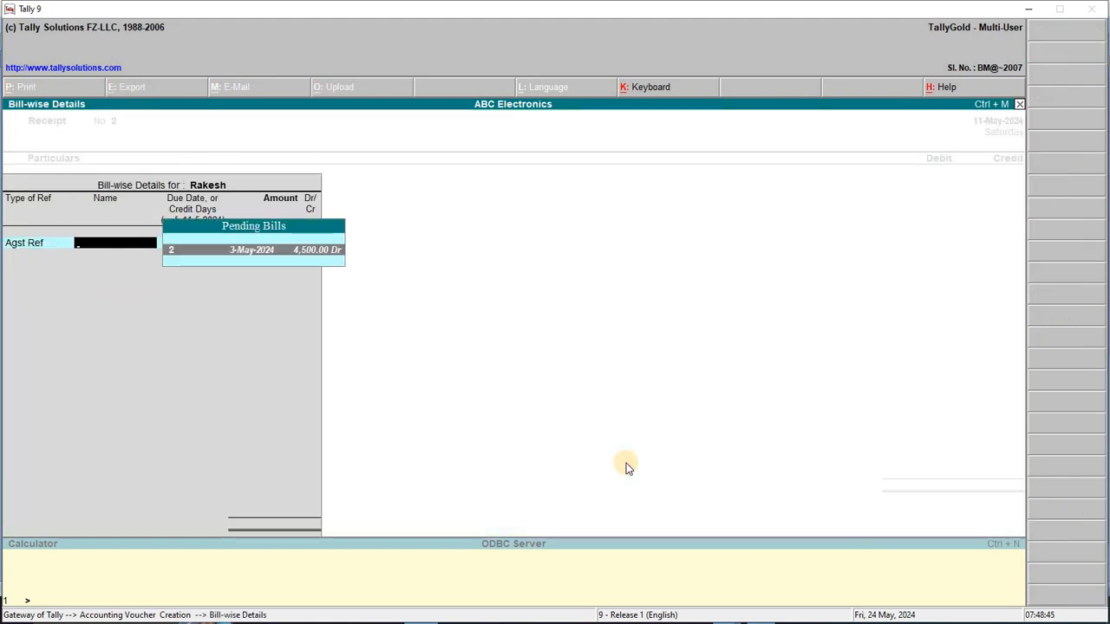
pyautogui.press('Return')
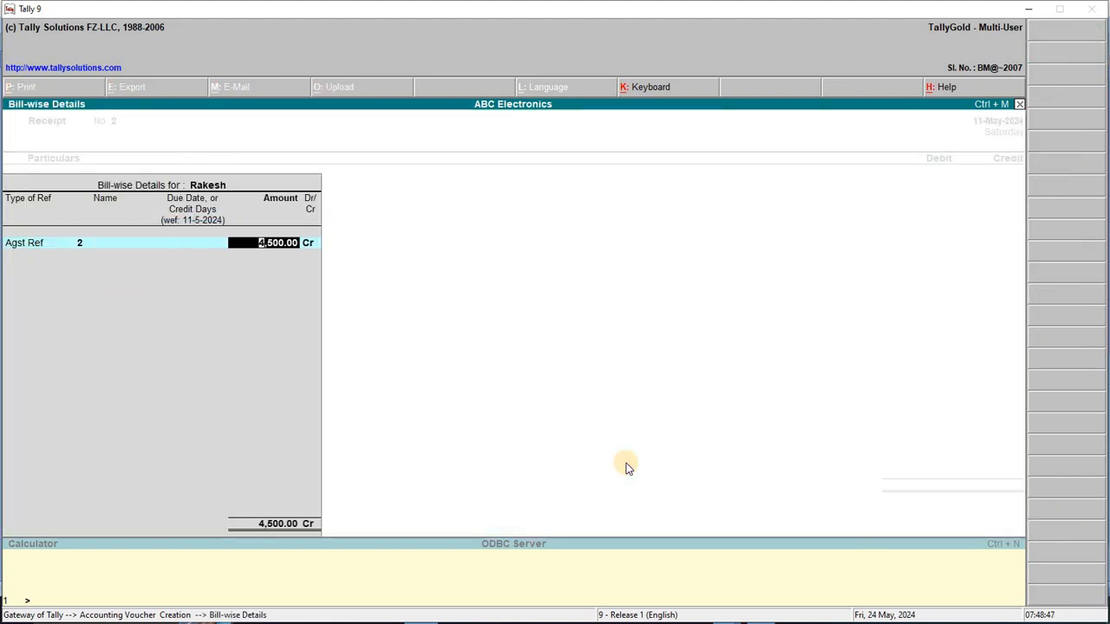
pyautogui.write('4,')
pyautogui.write('000')
pyautogui.press('Return')
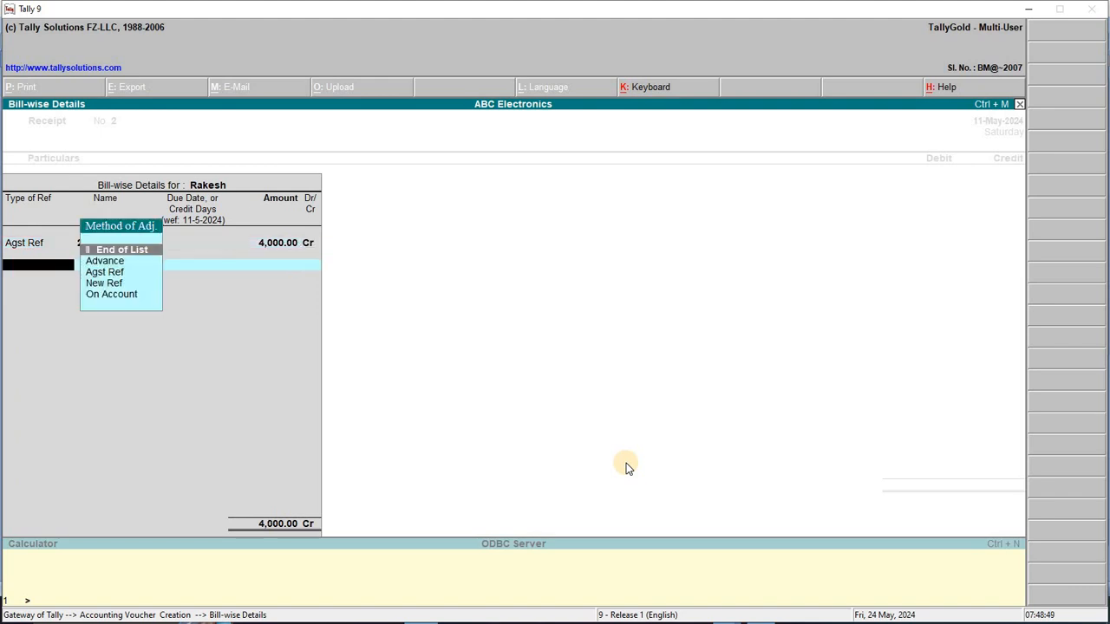
pyautogui.press('Return')
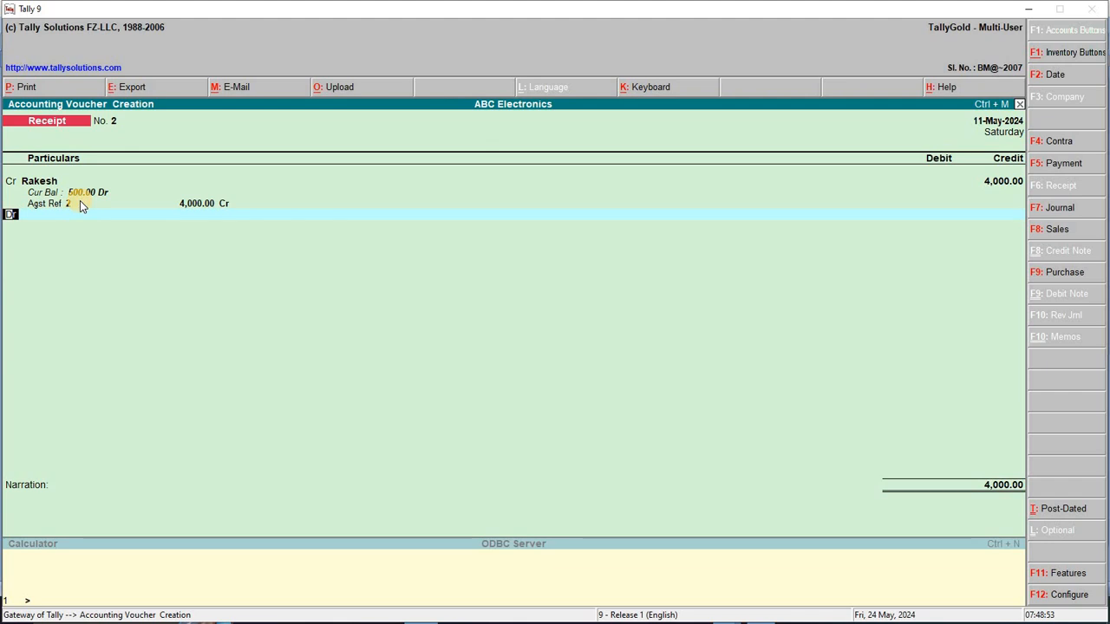
# Debit Cash 4,000, save the receipt, and date the next one 12-May-2024
pyautogui.press('Return')
pyautogui.write('Ca')
pyautogui.press('Return')
pyautogui.press('Return')
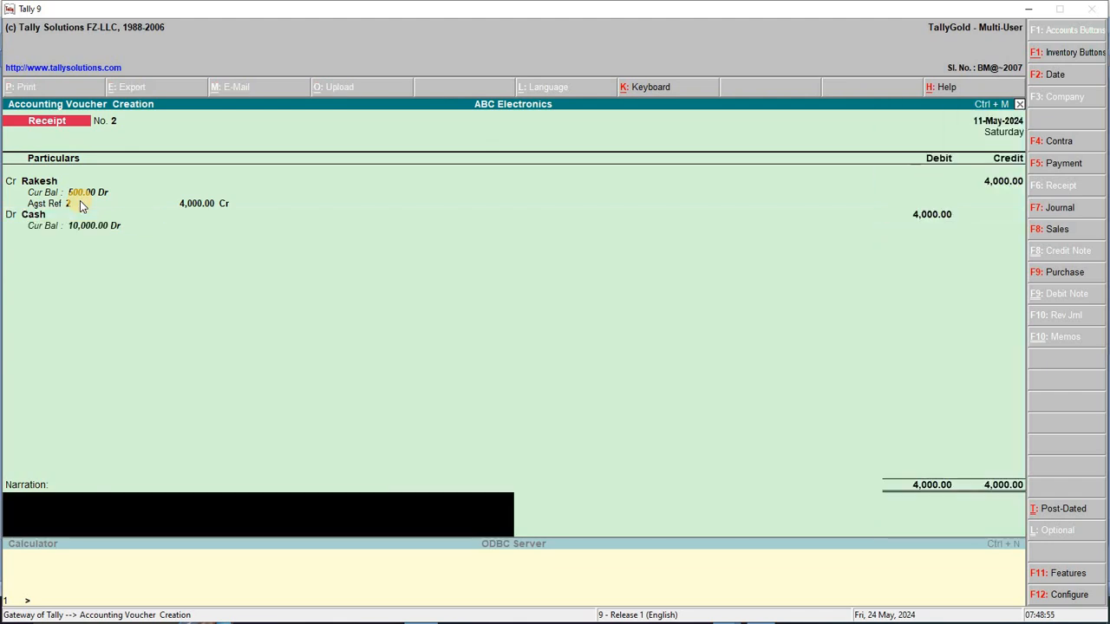
pyautogui.press('Return')
pyautogui.press('y')
pyautogui.press('F2')
pyautogui.press('Return')
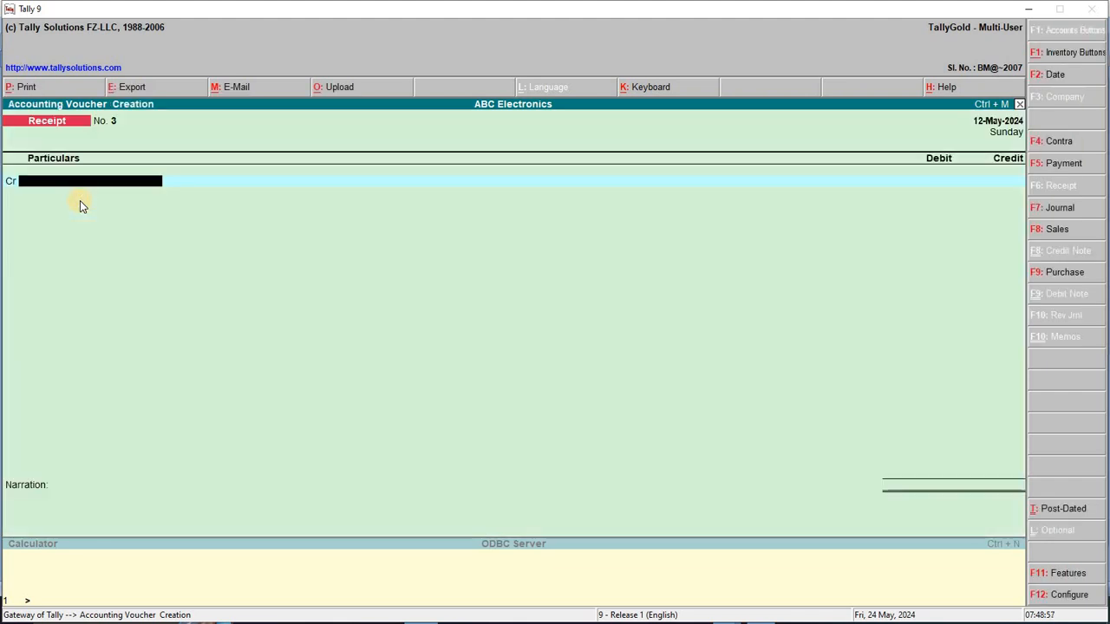
# Find line 12, the 25000 cash payment, in the Word transaction list
pyautogui.hotkey('alt', 'Tab')
pyautogui.keyDown('ctrl'); pyautogui.scroll(4, 375, 449); pyautogui.keyUp('ctrl')
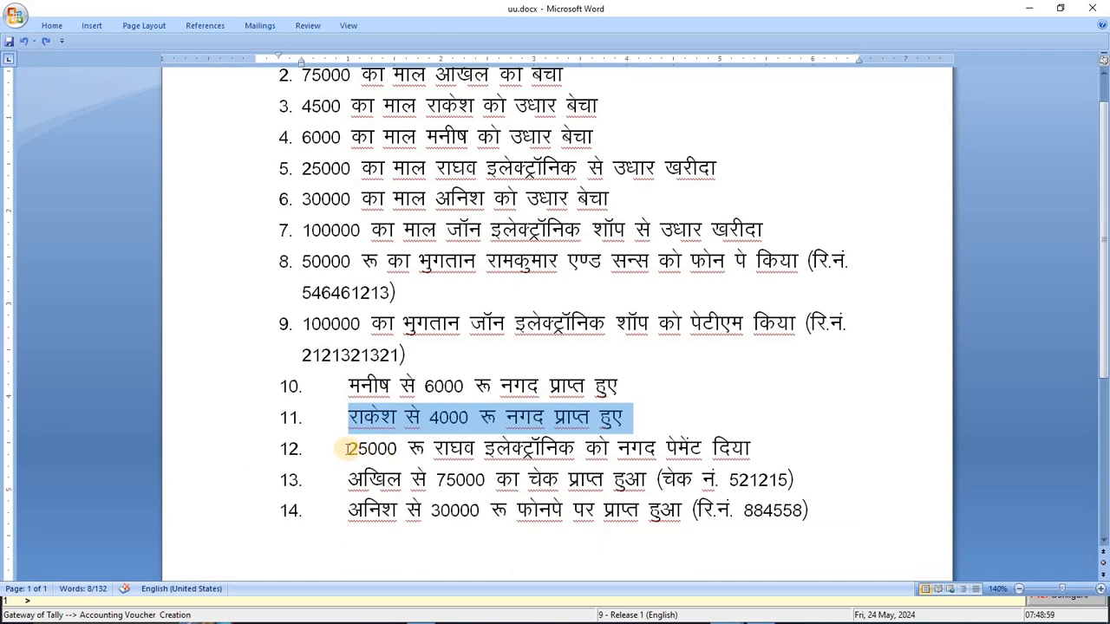
pyautogui.moveTo(345, 448); pyautogui.dragTo(768, 446)
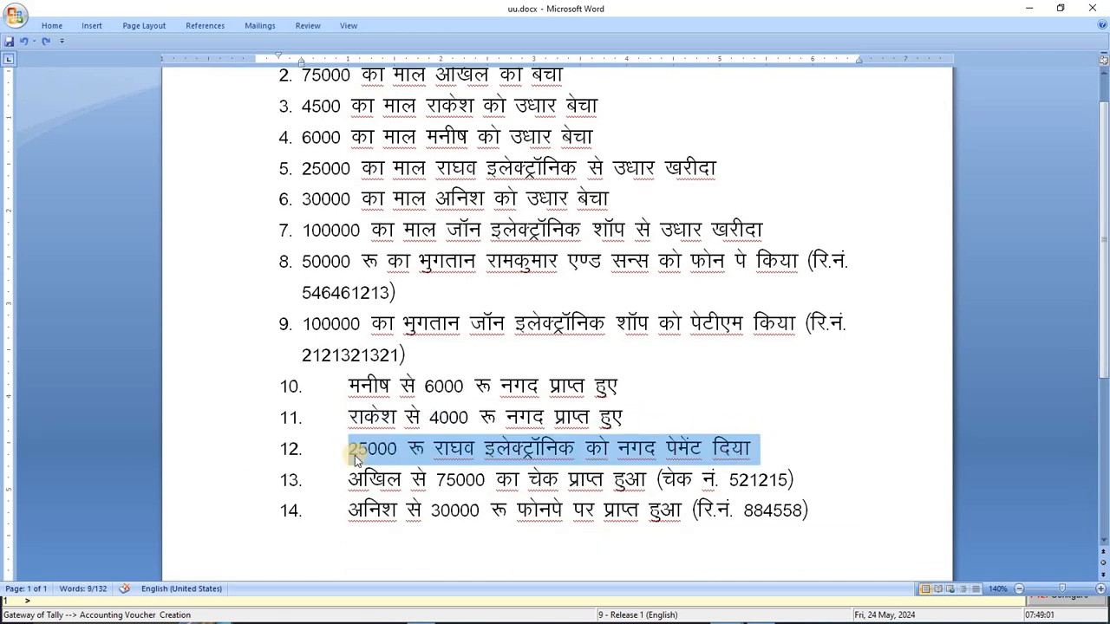
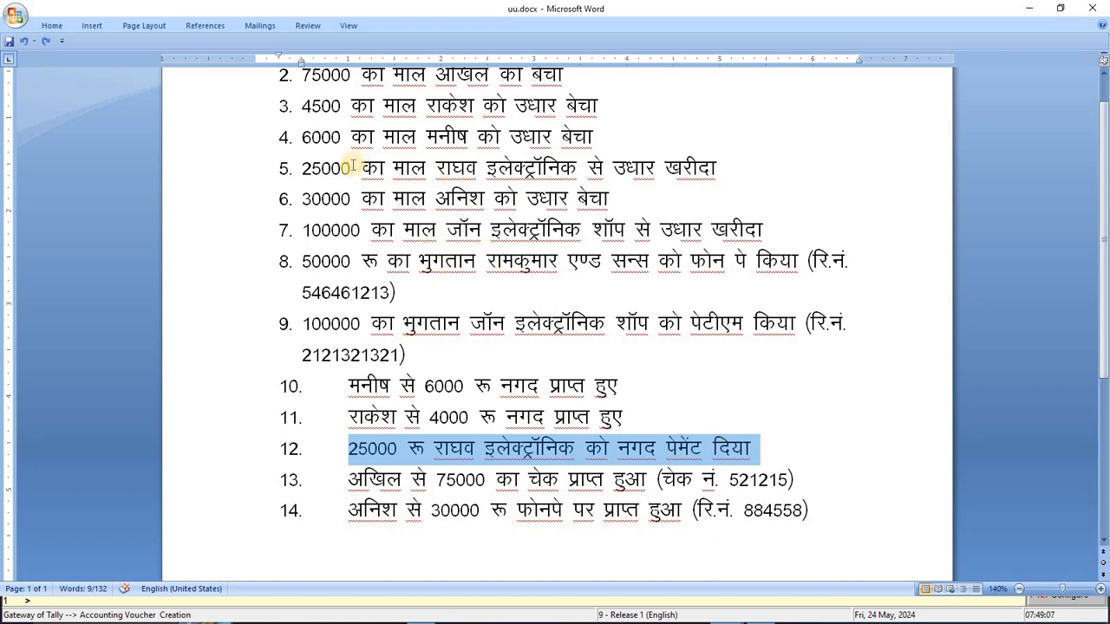
# Highlight the 25000 purchase on line 5 and the 25000 cash payment on line 12 in Word
pyautogui.moveTo(302, 167); pyautogui.dragTo(726, 171)
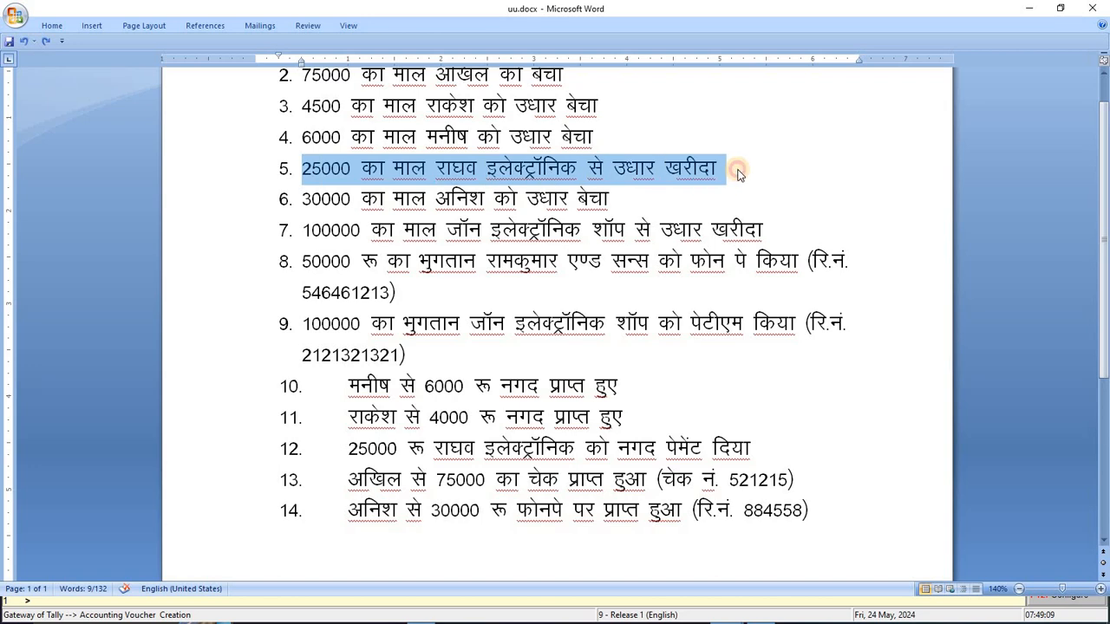
pyautogui.moveTo(348, 449); pyautogui.dragTo(775, 453)
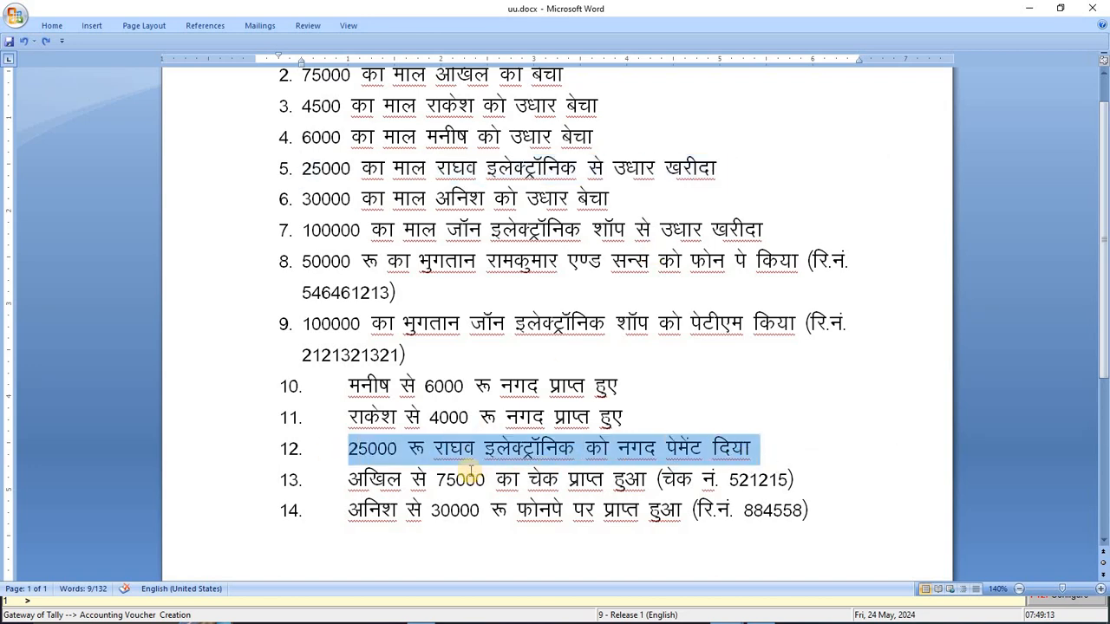
pyautogui.hotkey('alt', 'Tab')
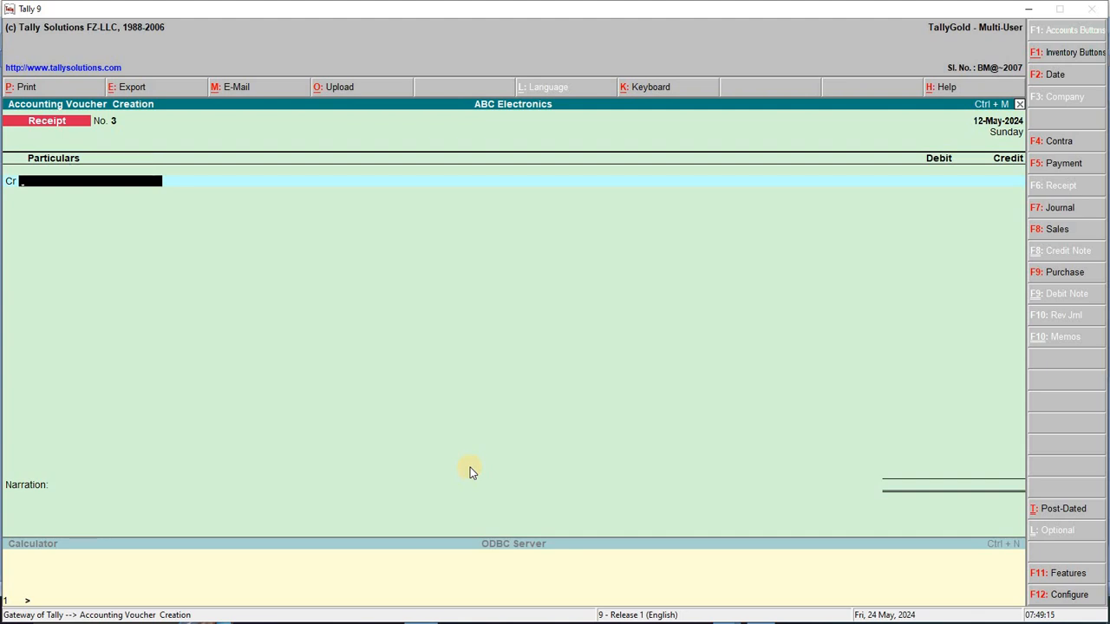
# Enter Payment No. 3: debit Raghaw Electronics 25,000 against bill 2, credit Cash, and save
pyautogui.press('F5')
pyautogui.write('Ra')
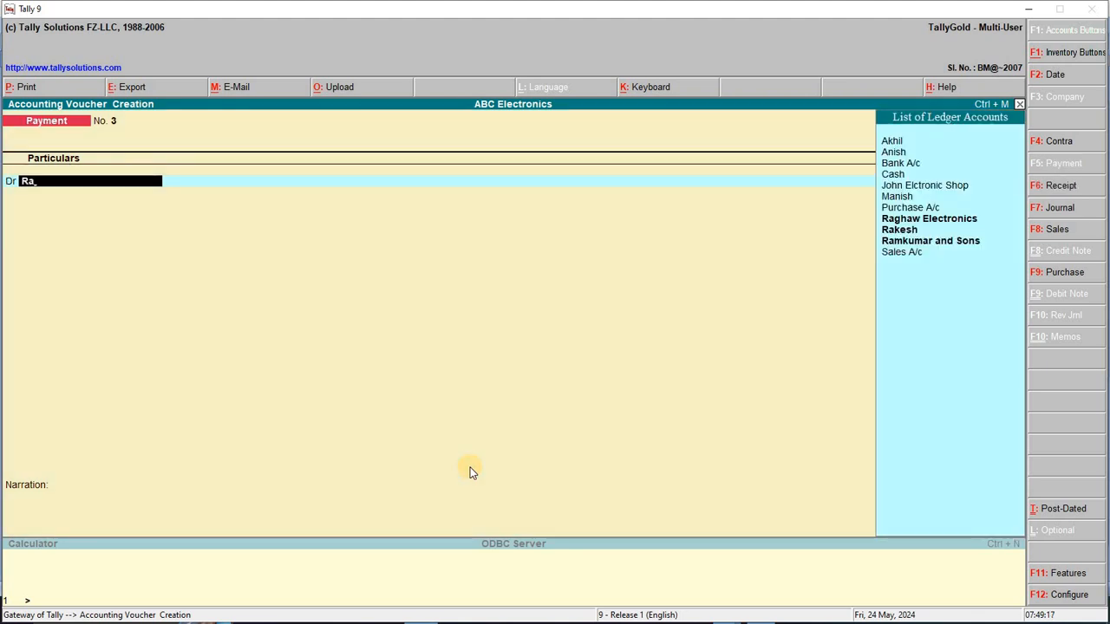
pyautogui.press('Down')
pyautogui.press('Up')
pyautogui.press('Return')
pyautogui.press('Return')
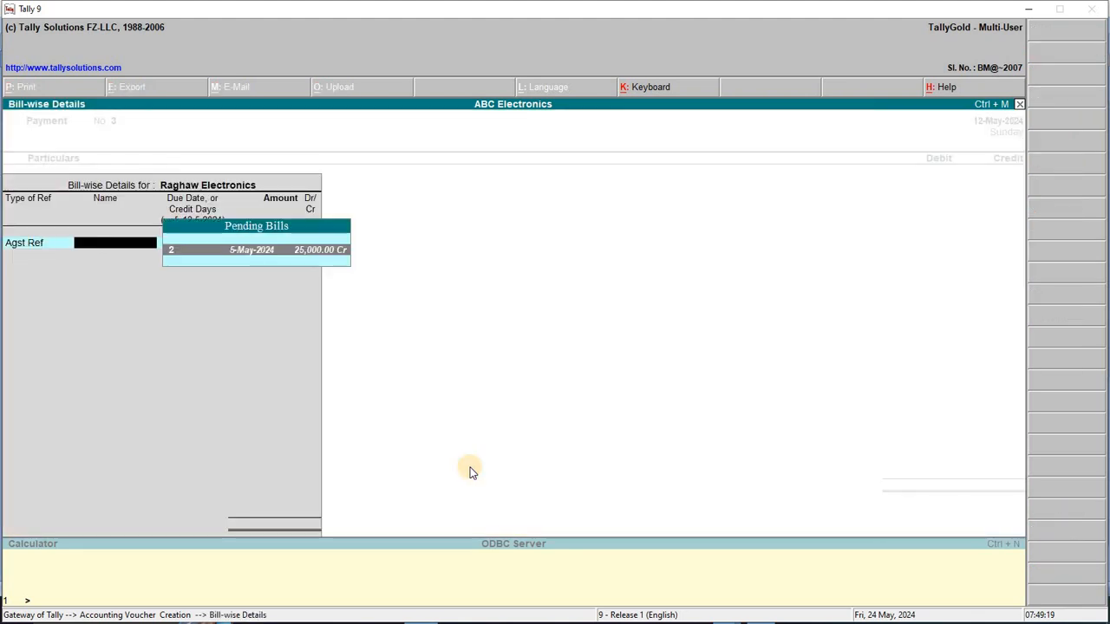
pyautogui.press('Return')
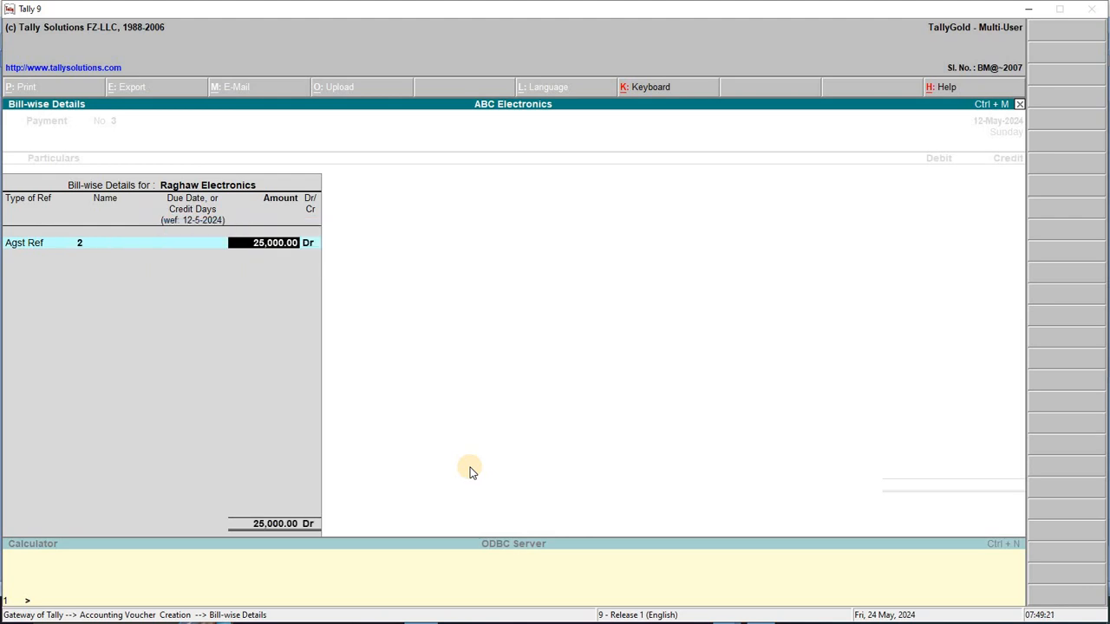
pyautogui.press('Return')
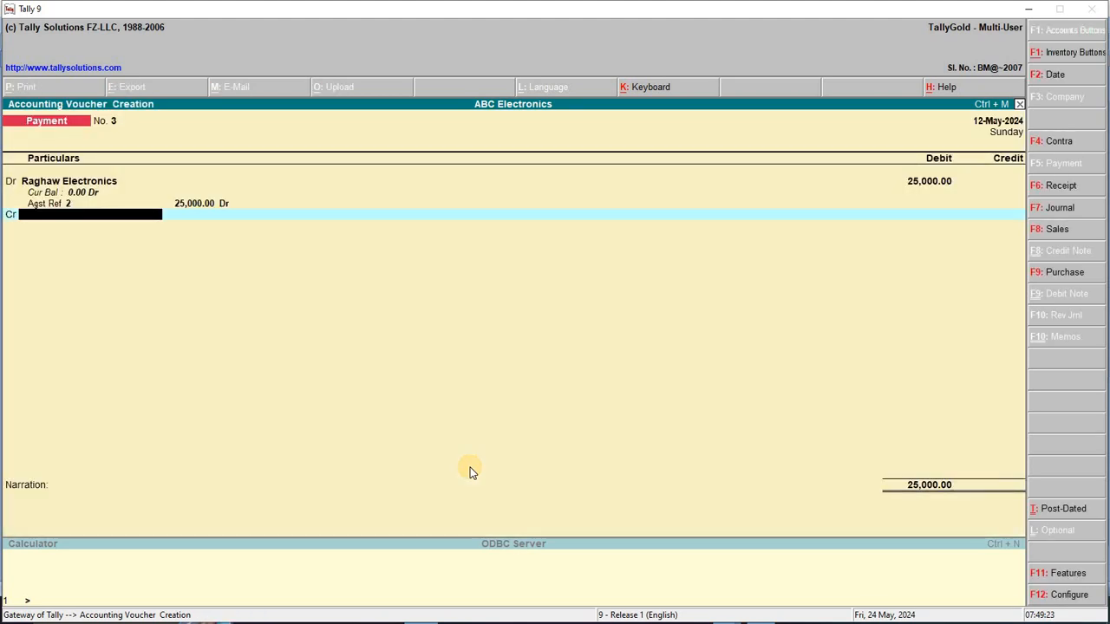
pyautogui.press('Return')
pyautogui.press('Return')
pyautogui.press('Return')
pyautogui.press('Return')
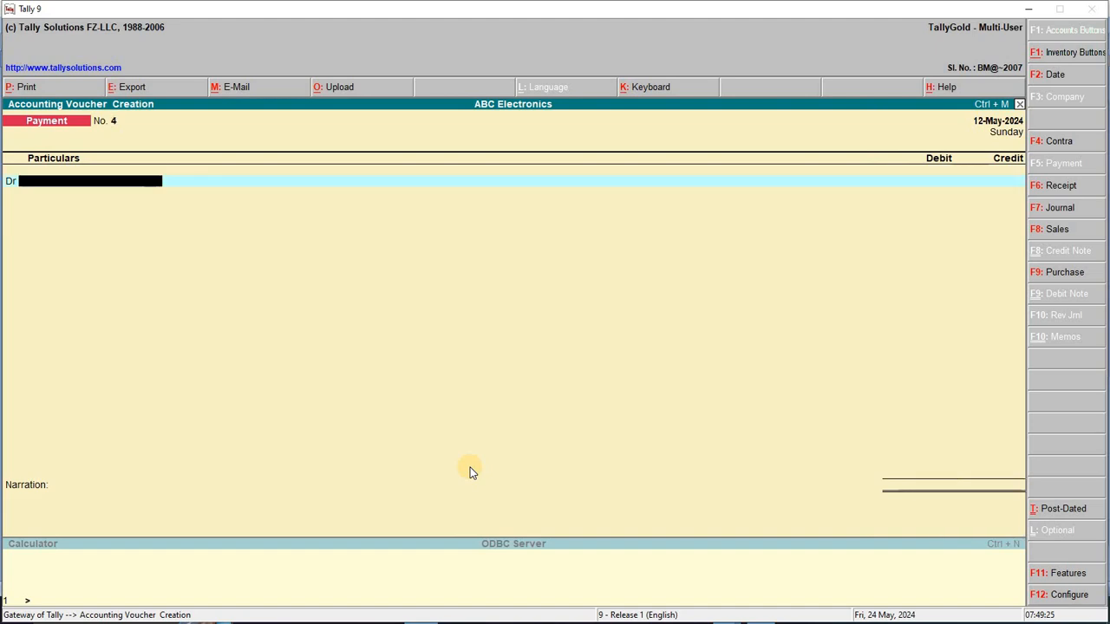
pyautogui.press('F2')
pyautogui.hotkey('alt', 'Tab')
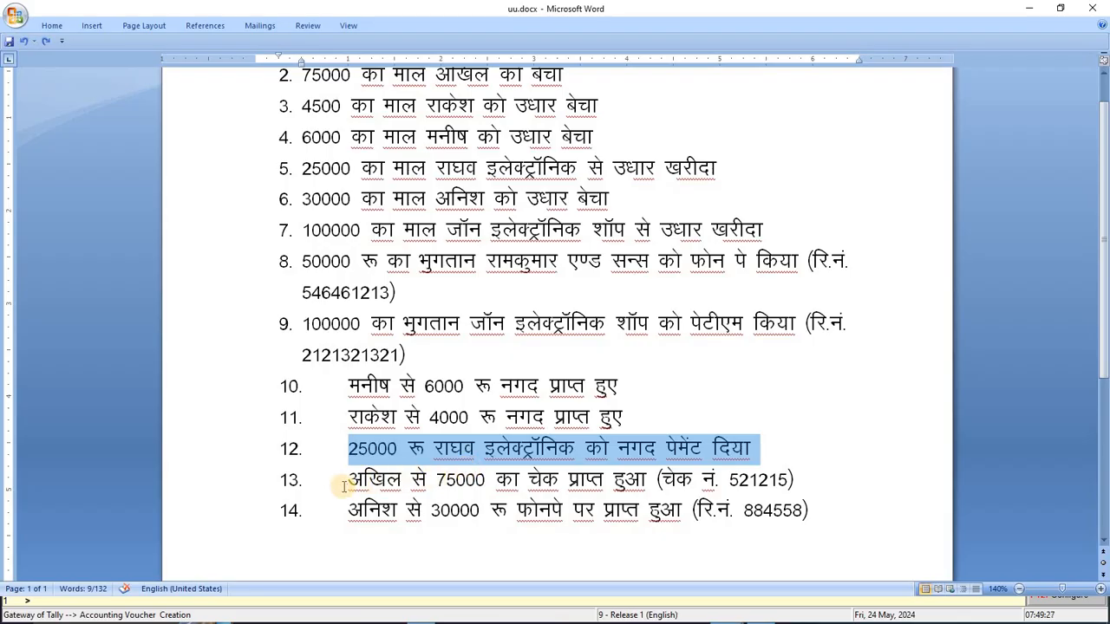
# Select the line 13 cheque receipt and its cheque number in the Word list
pyautogui.moveTo(345, 484); pyautogui.dragTo(806, 491)
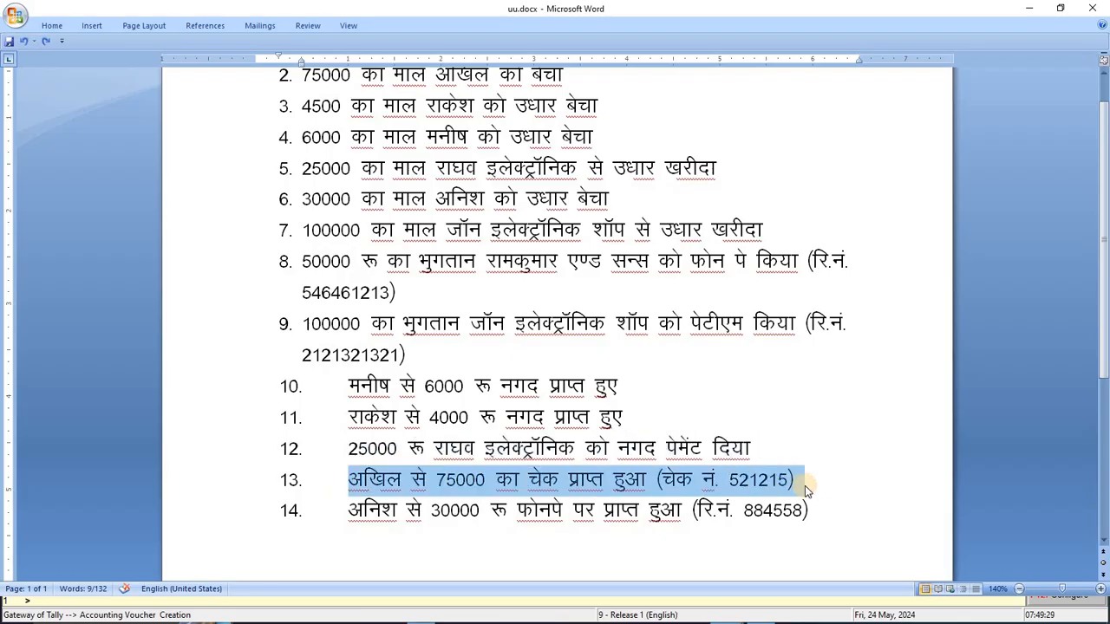
pyautogui.doubleClick(767, 478)
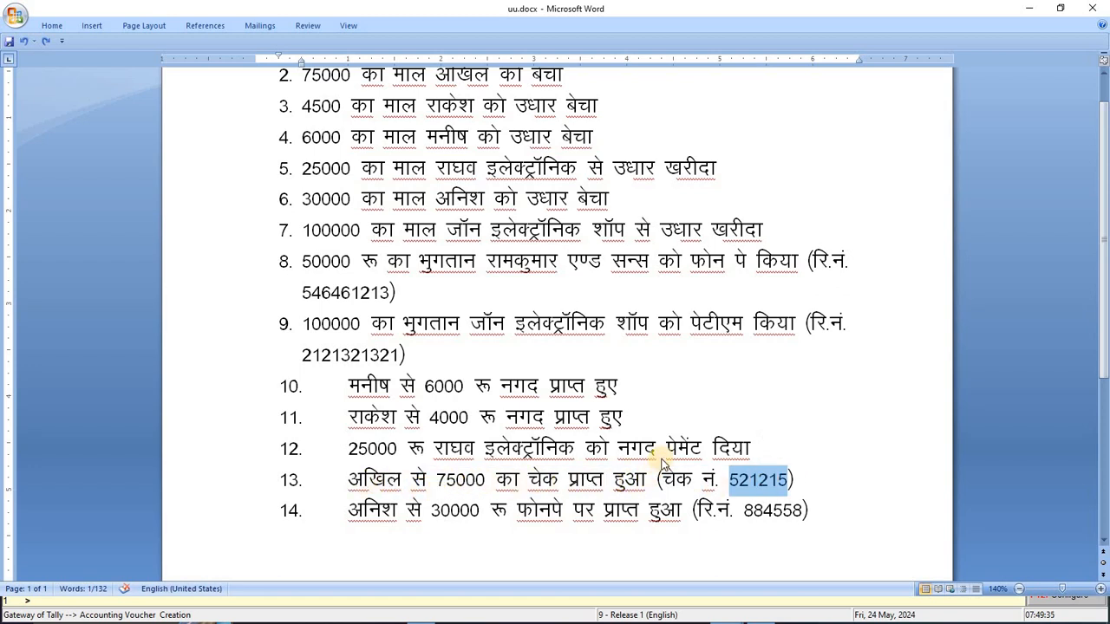
pyautogui.hotkey('alt', 'Tab')
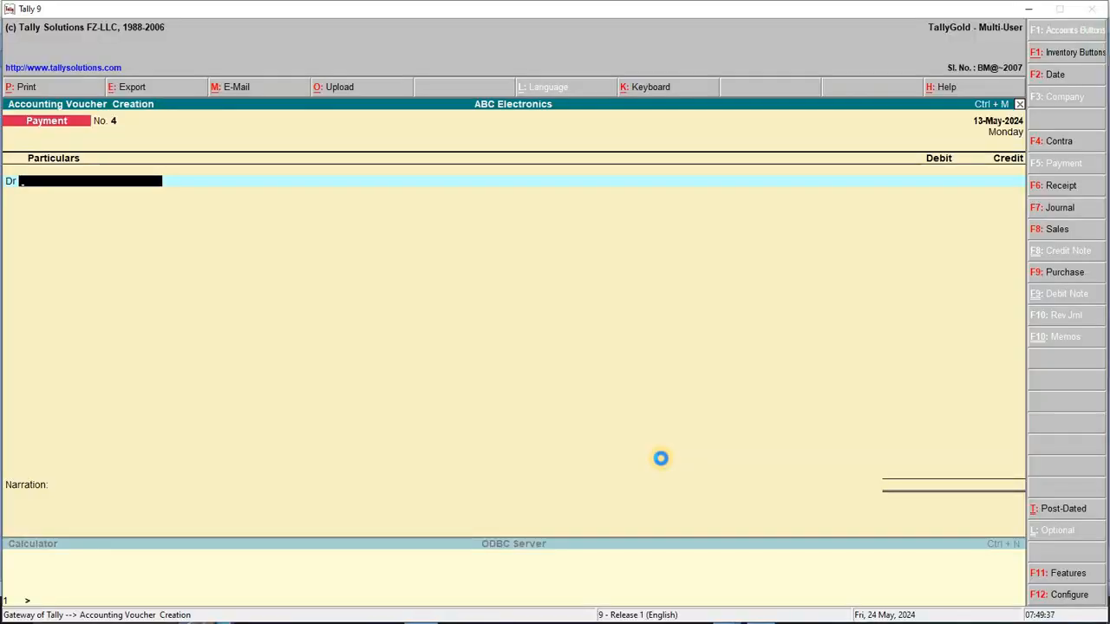
# Start a receipt crediting the customer 75,000 against pending bill 1
pyautogui.press('F6')
pyautogui.write('a')
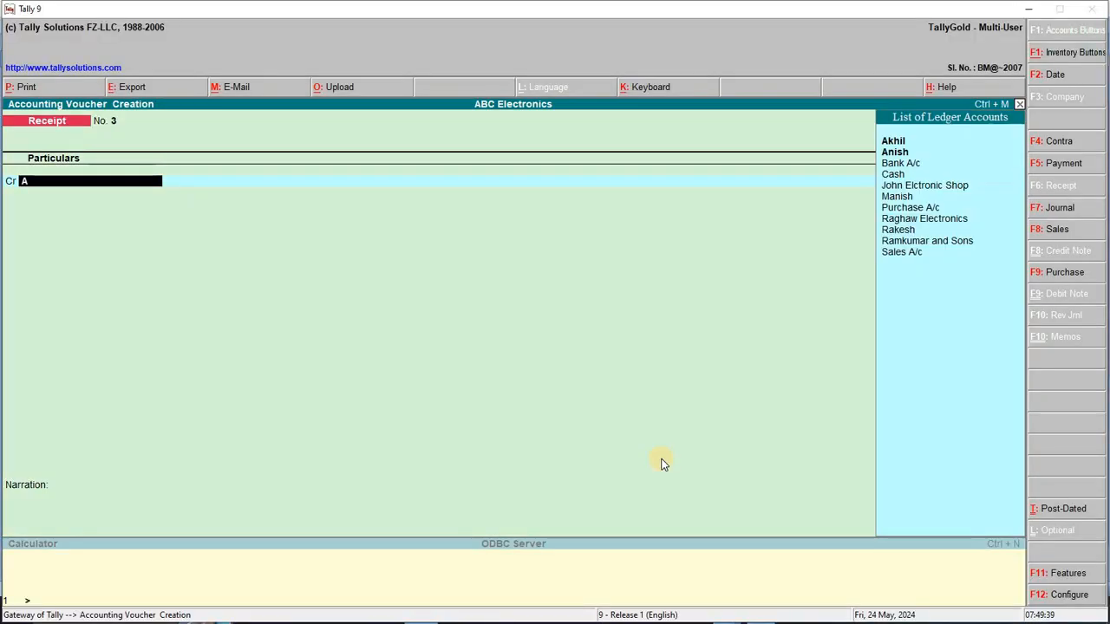
pyautogui.press('Down')
pyautogui.press('Return')
pyautogui.press('Return')
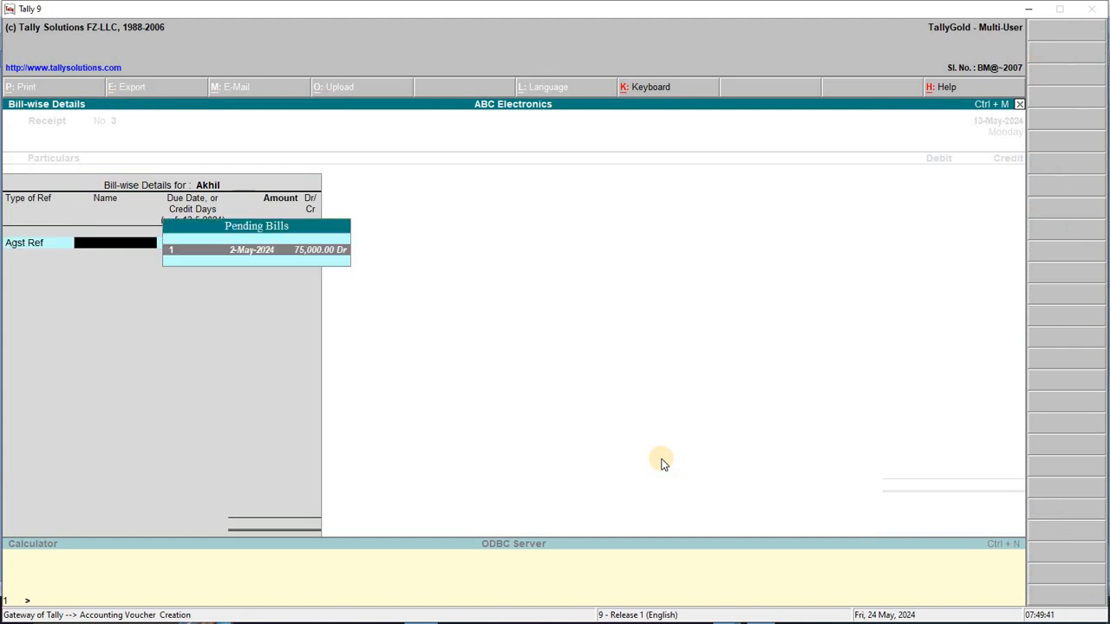
pyautogui.click(274, 256)
pyautogui.press('Return')
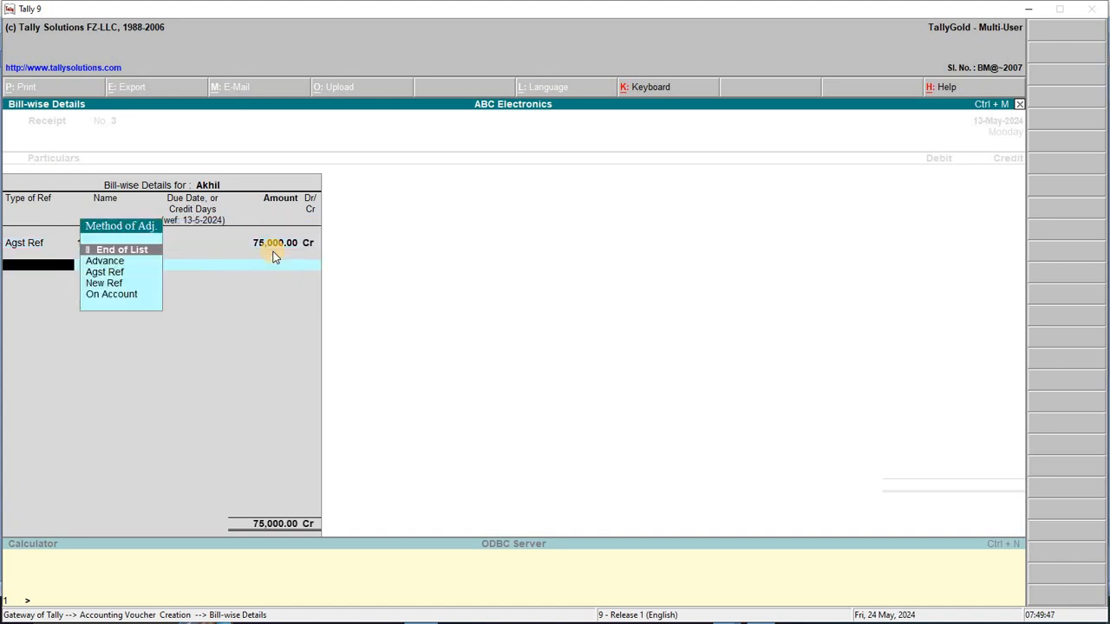
pyautogui.press('Return')
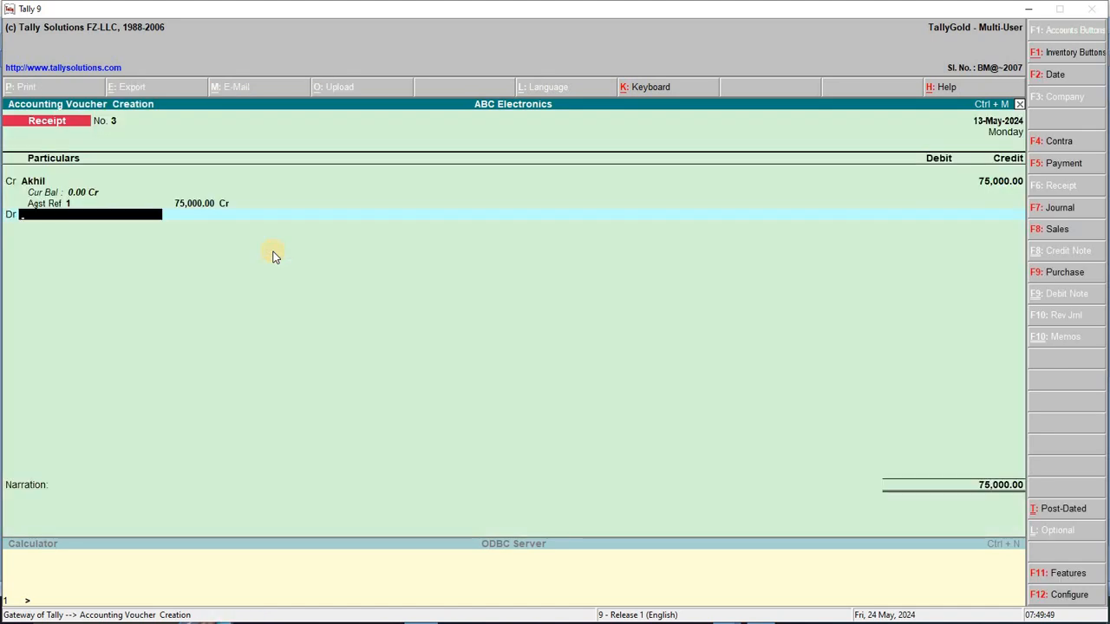
# Debit Bank A/c 75,000, replacing the Cash ledger first chosen
pyautogui.write('C')
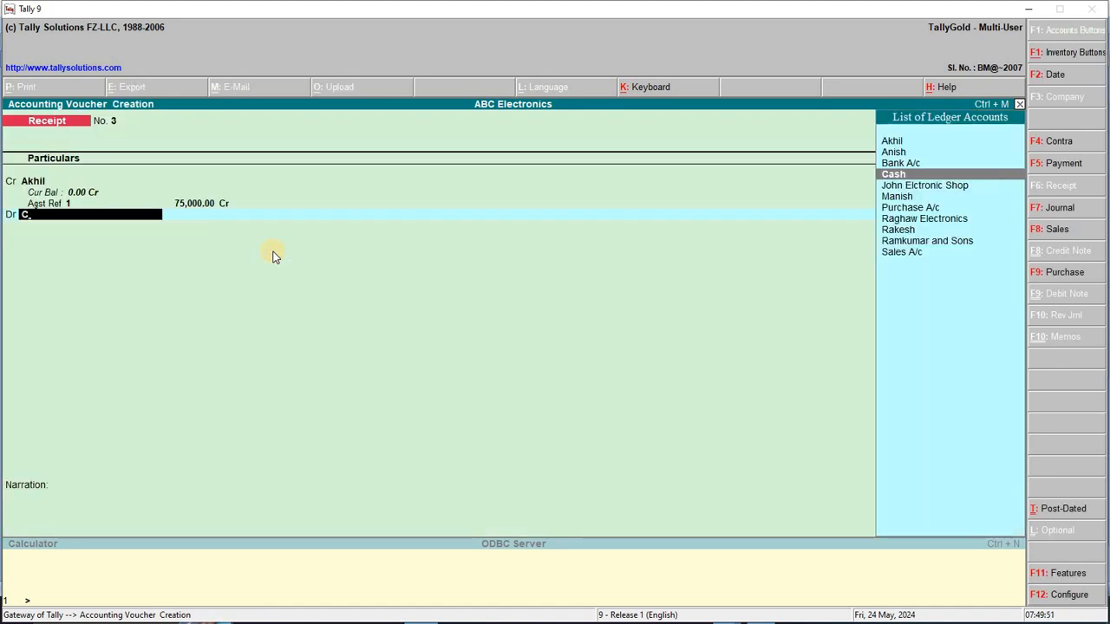
pyautogui.press('Return')
pyautogui.hotkey('alt', 'Tab')
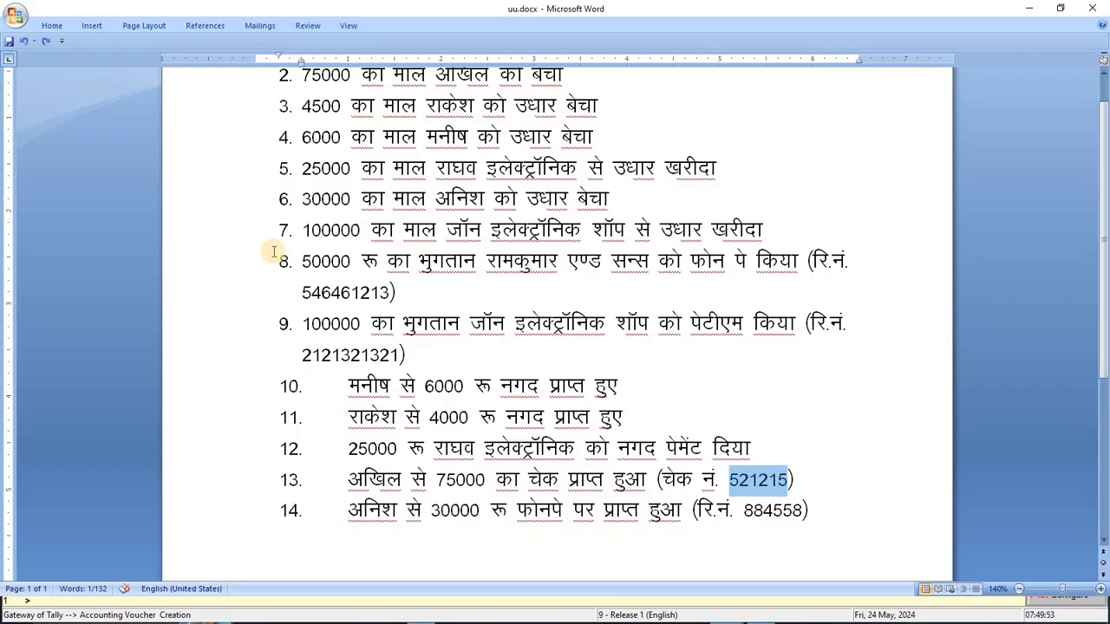
pyautogui.hotkey('alt', 'Tab')
pyautogui.press('BackSpace')
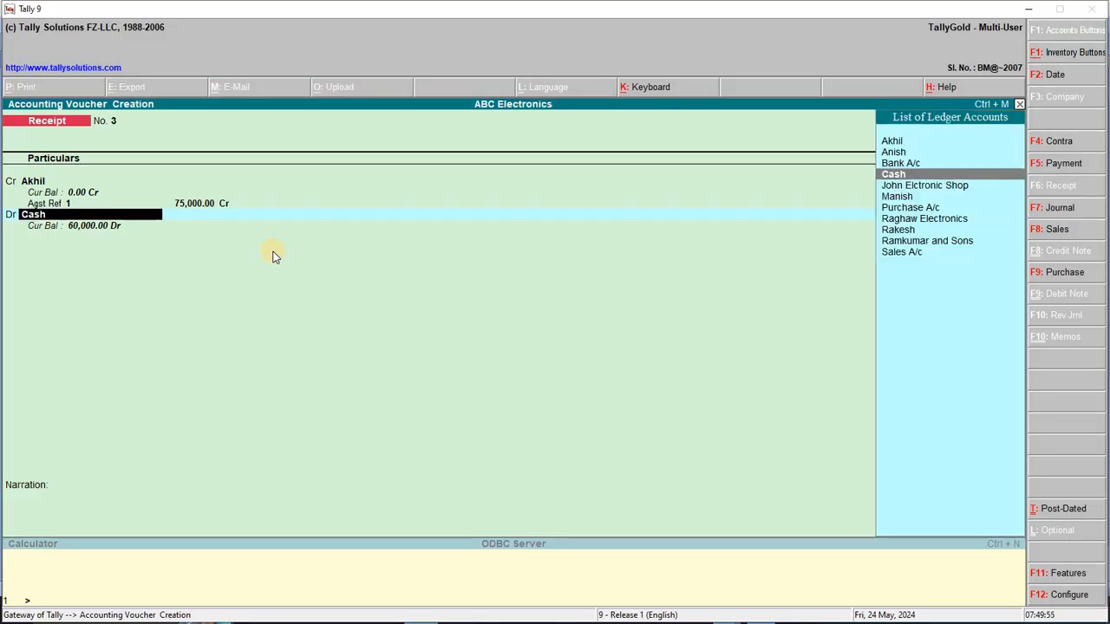
pyautogui.press('Up')
pyautogui.press('Return')
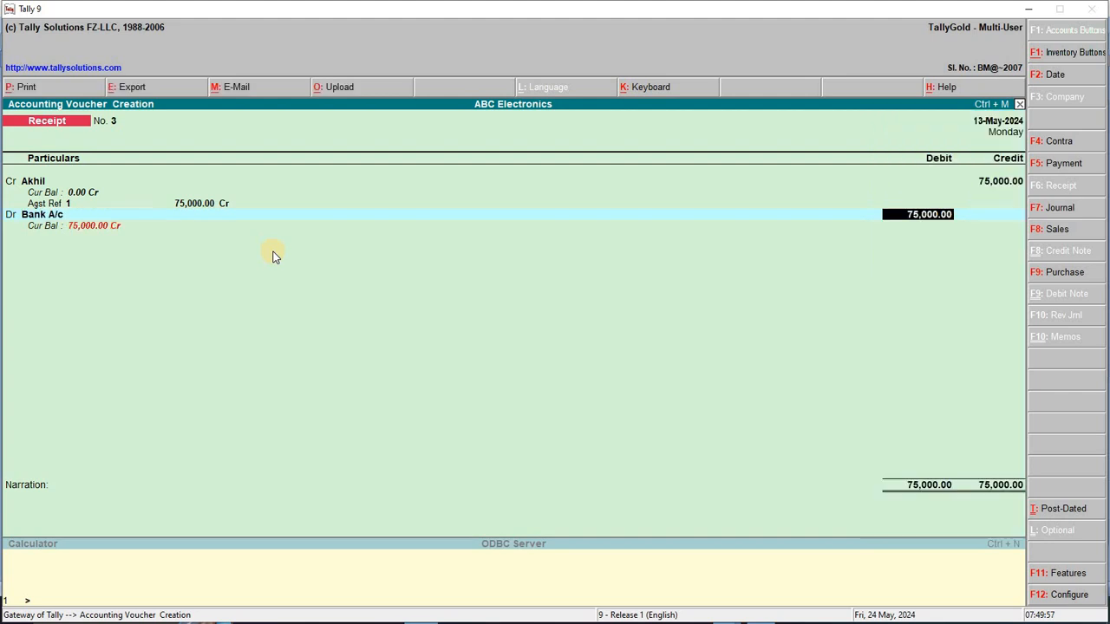
pyautogui.press('Return')
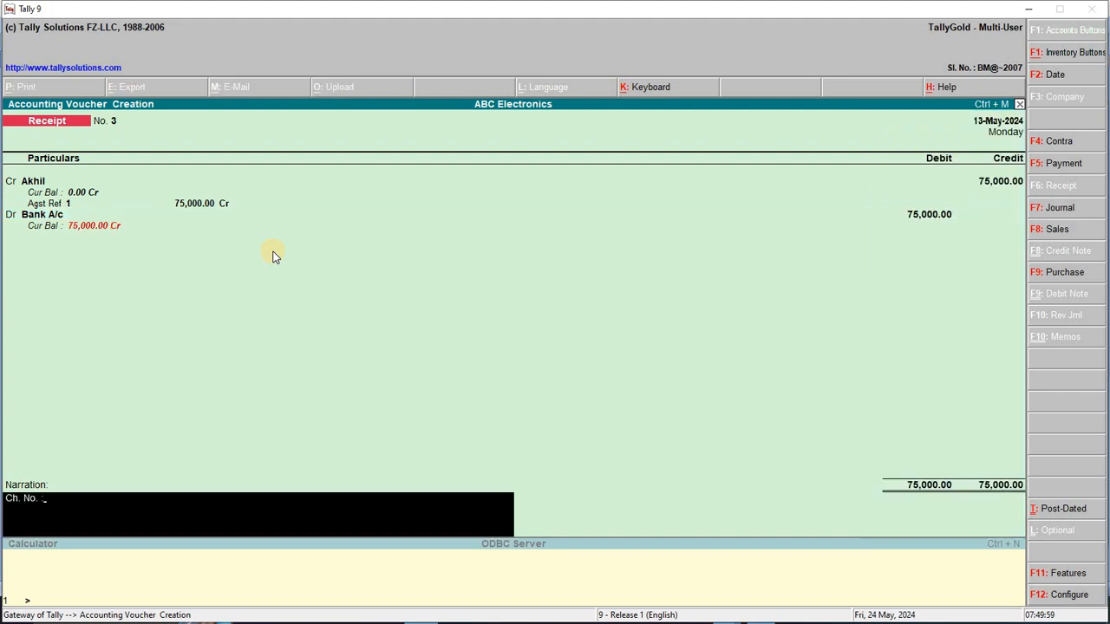
# Enter the cheque number as narration and save Receipt No. 3
pyautogui.hotkey('alt', 'Tab')
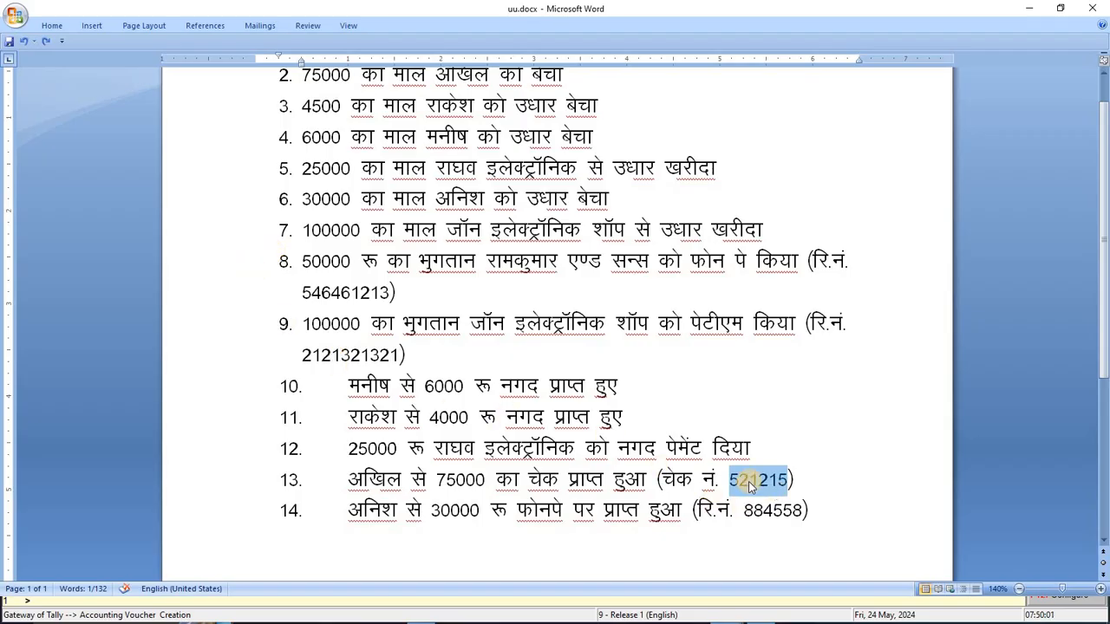
pyautogui.hotkey('alt', 'Tab')
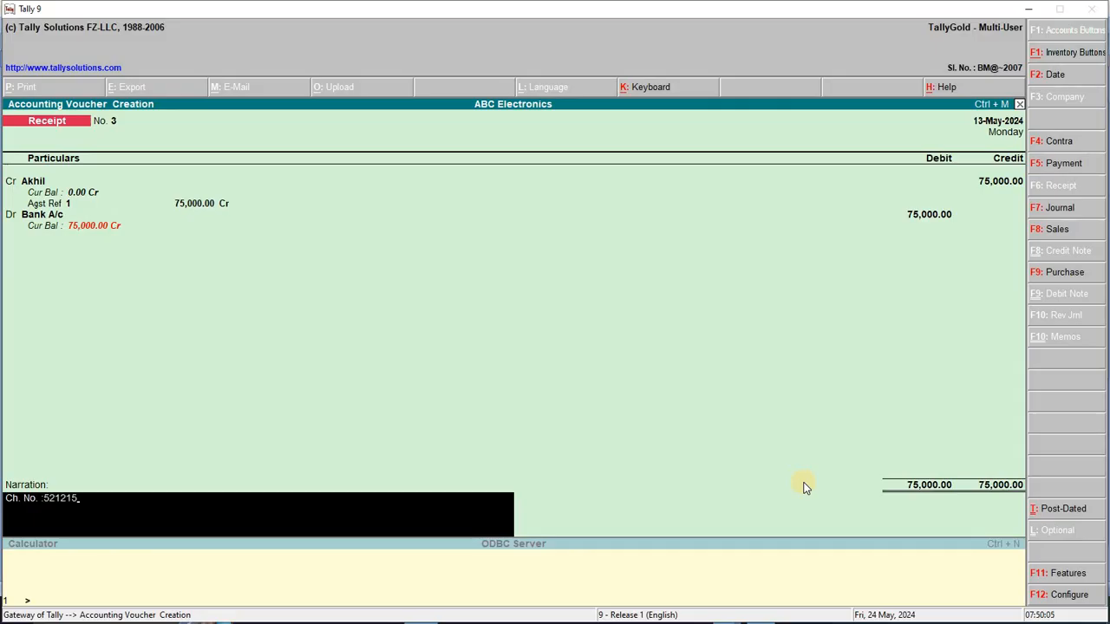
pyautogui.press('Return')
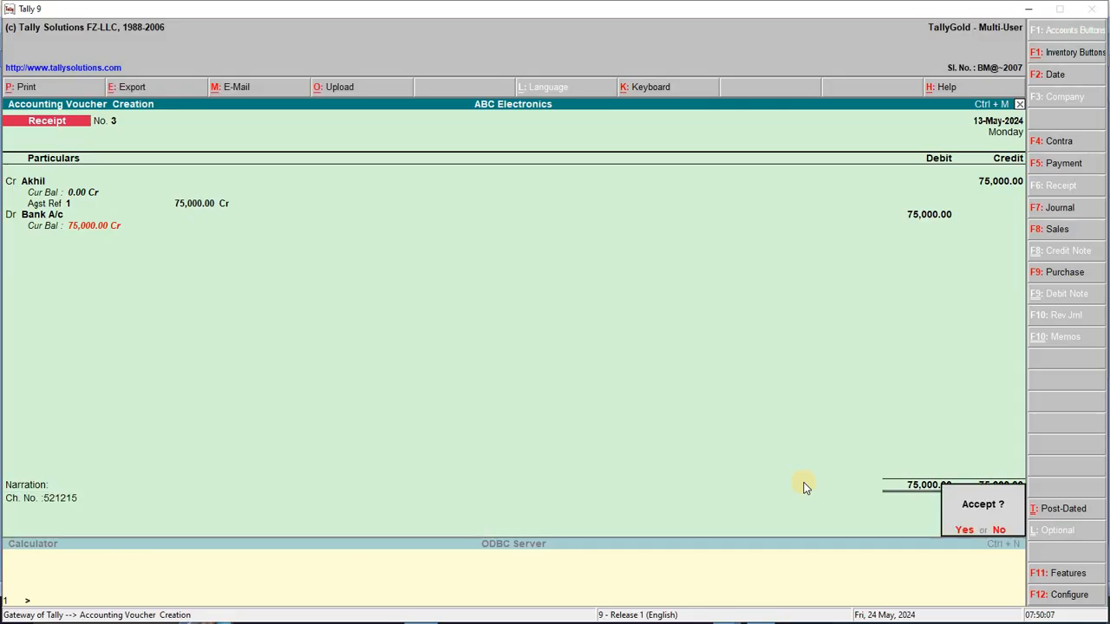
pyautogui.press('Return')
# Date the next receipt 14-5-2024 and return to line 14 in the Word list
pyautogui.press('F2')
pyautogui.write('14-5-2024')
pyautogui.press('Return')
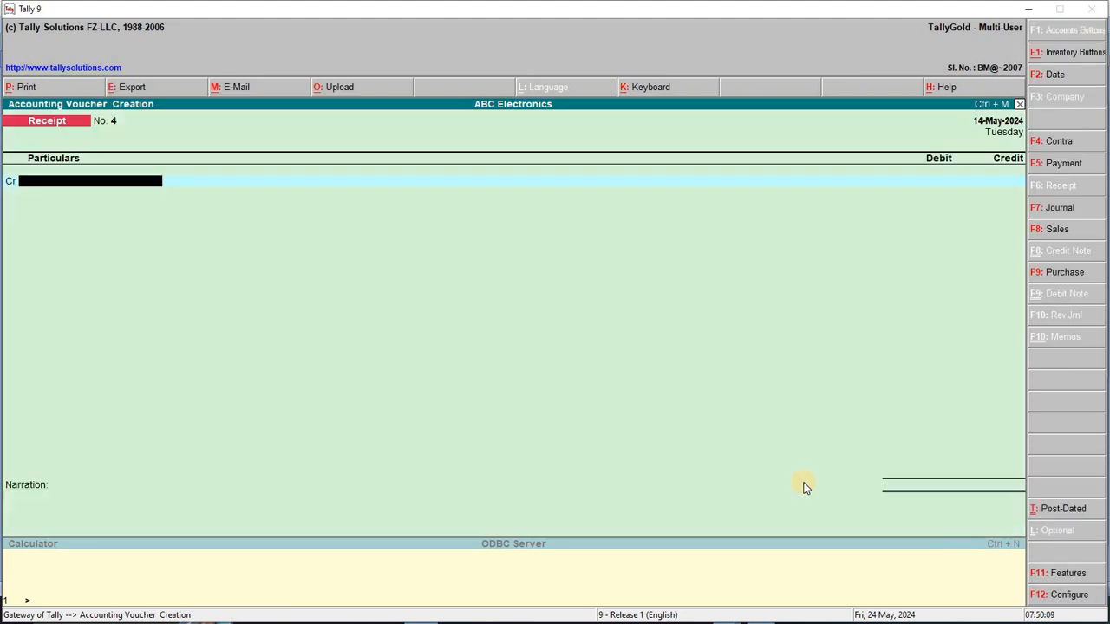
pyautogui.hotkey('alt', 'Tab')
pyautogui.click(364, 510)
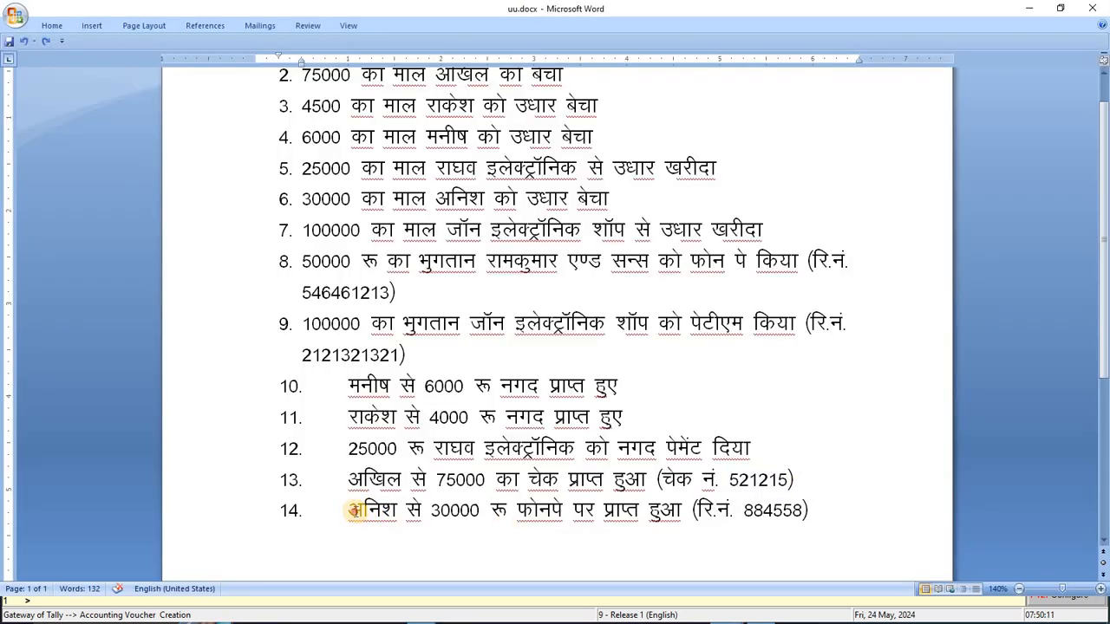
# Select the line 14 PhonePe receipt in Word, undoing an accidental text move
pyautogui.moveTo(349, 510); pyautogui.dragTo(380, 511)
pyautogui.moveTo(465, 509); pyautogui.dragTo(699, 510)
pyautogui.moveTo(832, 503); pyautogui.dragTo(827, 501)
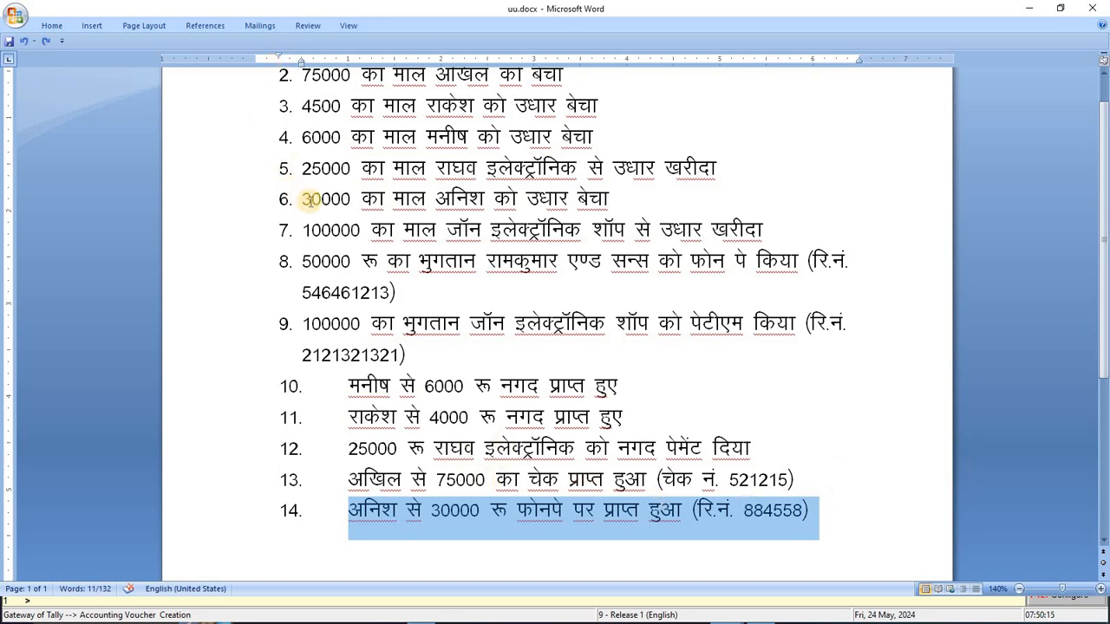
pyautogui.moveTo(301, 199); pyautogui.dragTo(655, 200)
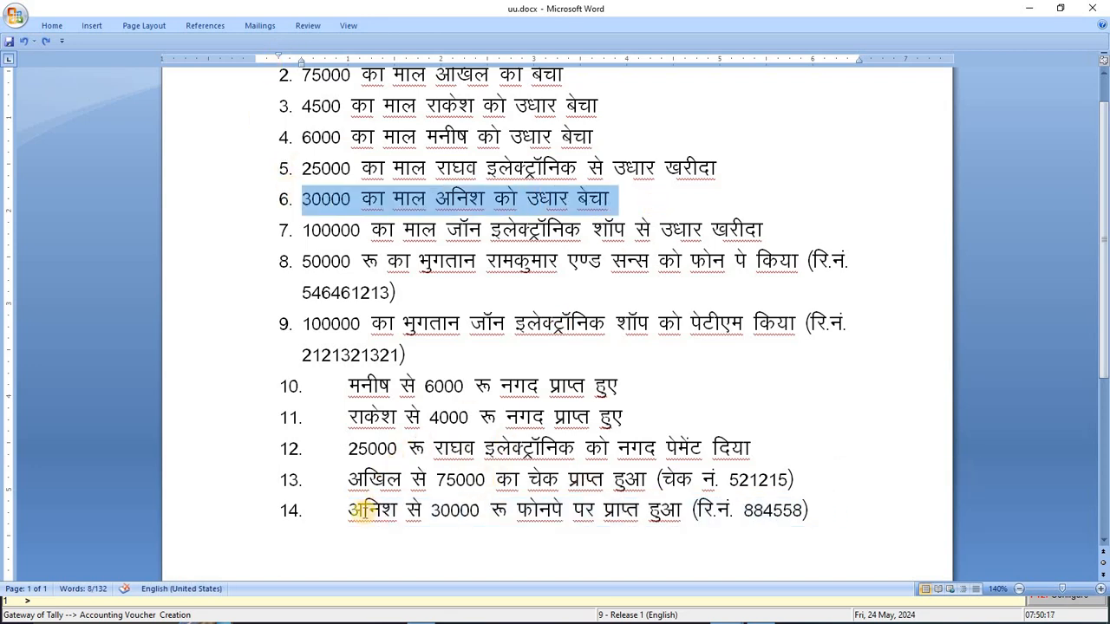
pyautogui.moveTo(348, 513); pyautogui.dragTo(640, 522)
pyautogui.moveTo(638, 522); pyautogui.dragTo(723, 523)
pyautogui.moveTo(726, 524); pyautogui.dragTo(837, 526)
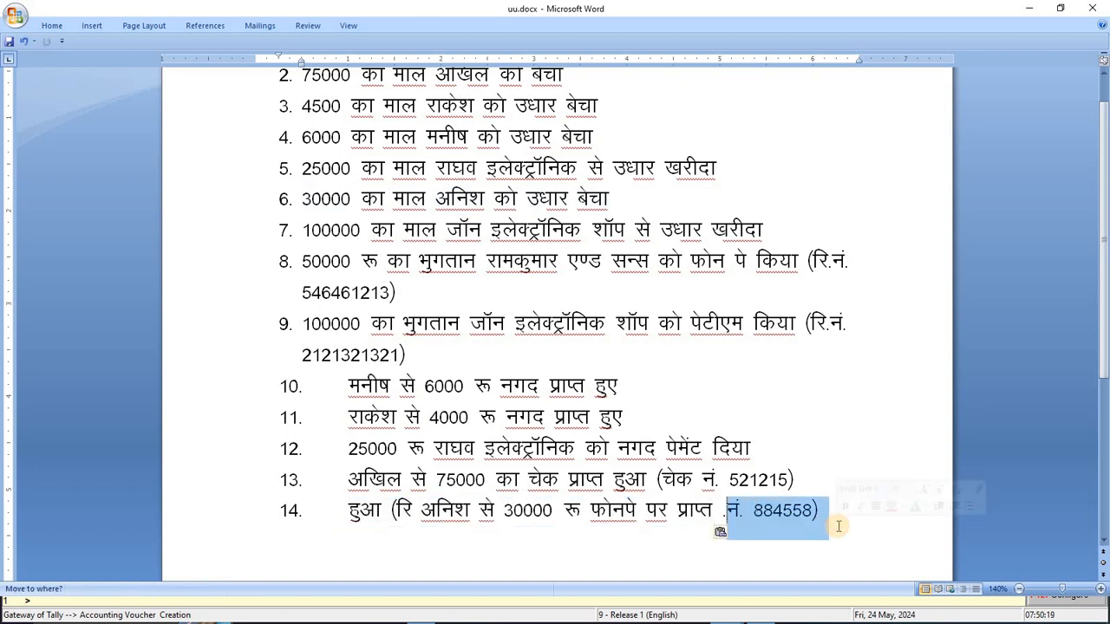
pyautogui.hotkey('ctrl', 'z')
pyautogui.click(737, 487)
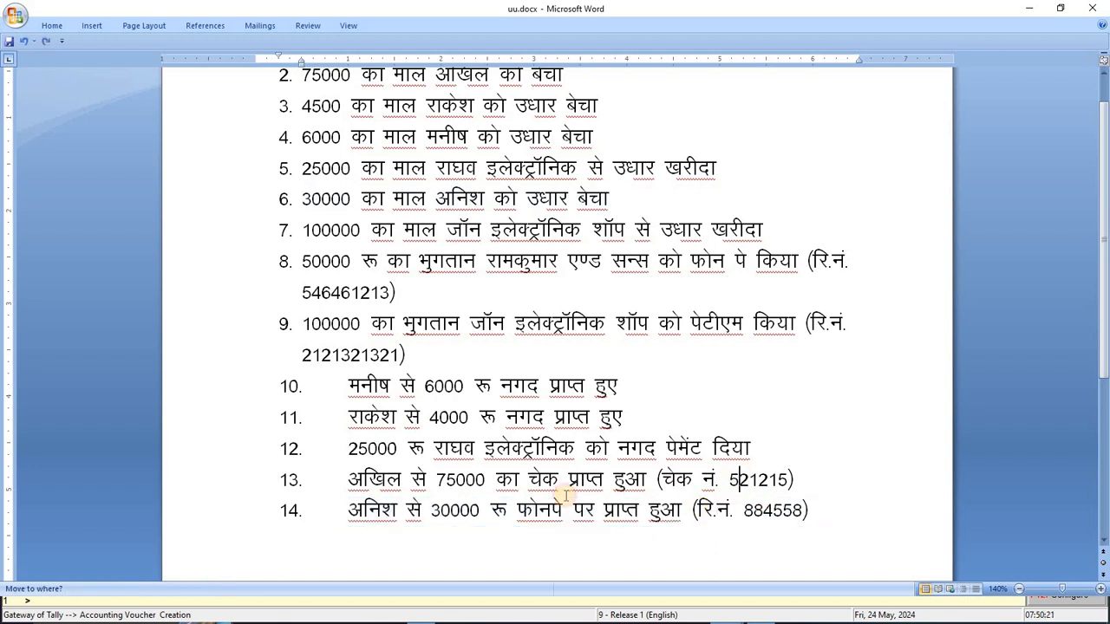
# Credit the customer ledger 30,000 against bill 4 on the receipt voucher
pyautogui.hotkey('alt', 'Tab')
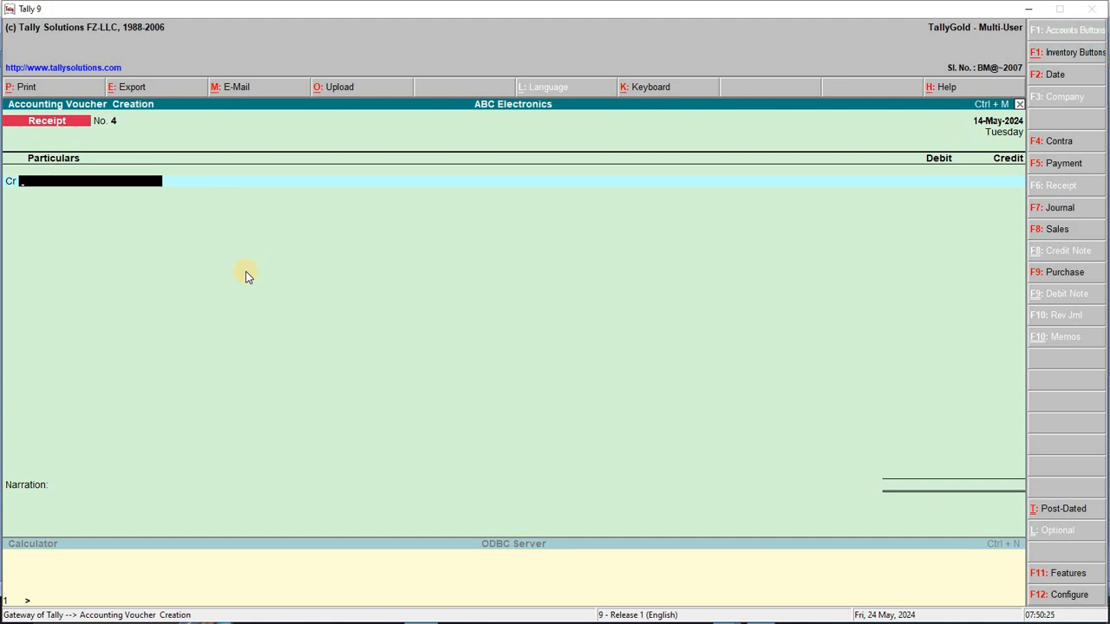
pyautogui.write('ANI')
pyautogui.press('Return')
pyautogui.press('Return')
pyautogui.press('Return')
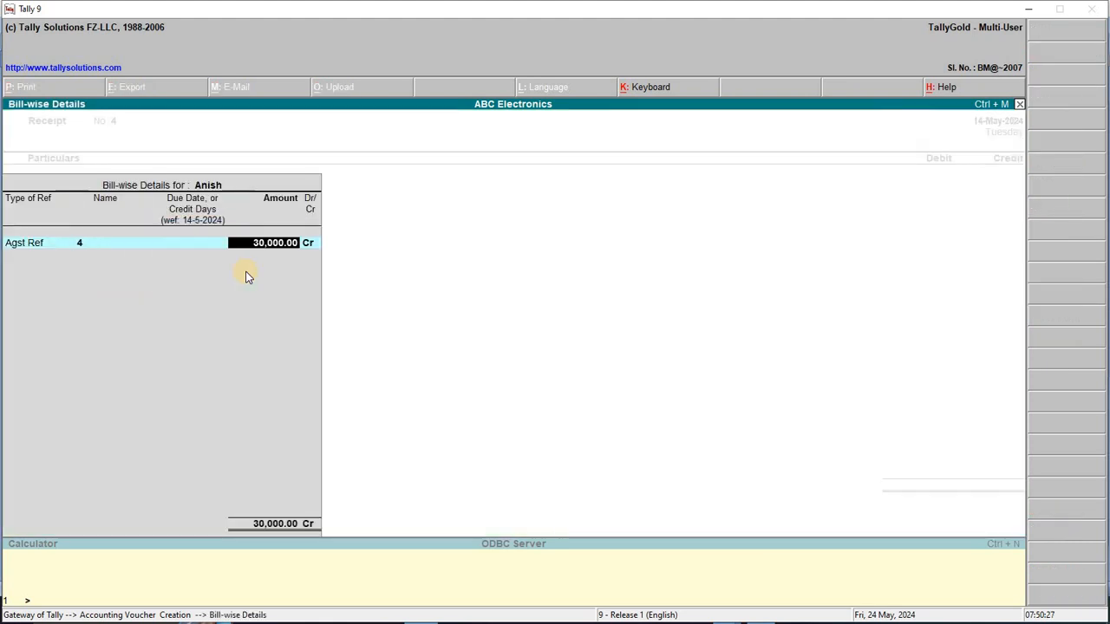
pyautogui.press('Return')
pyautogui.press('Return')
pyautogui.press('Return')
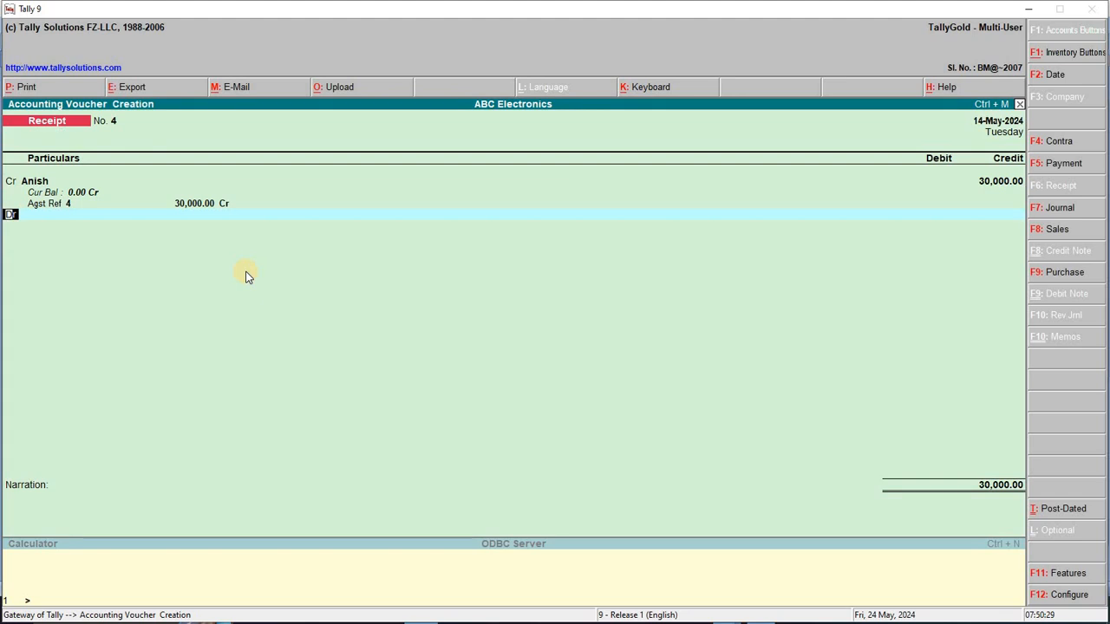
pyautogui.press('Return')
# Debit Bank A/c 30,000, add the PhonePe reference number as narration, and save
pyautogui.write('BA')
pyautogui.press('Return')
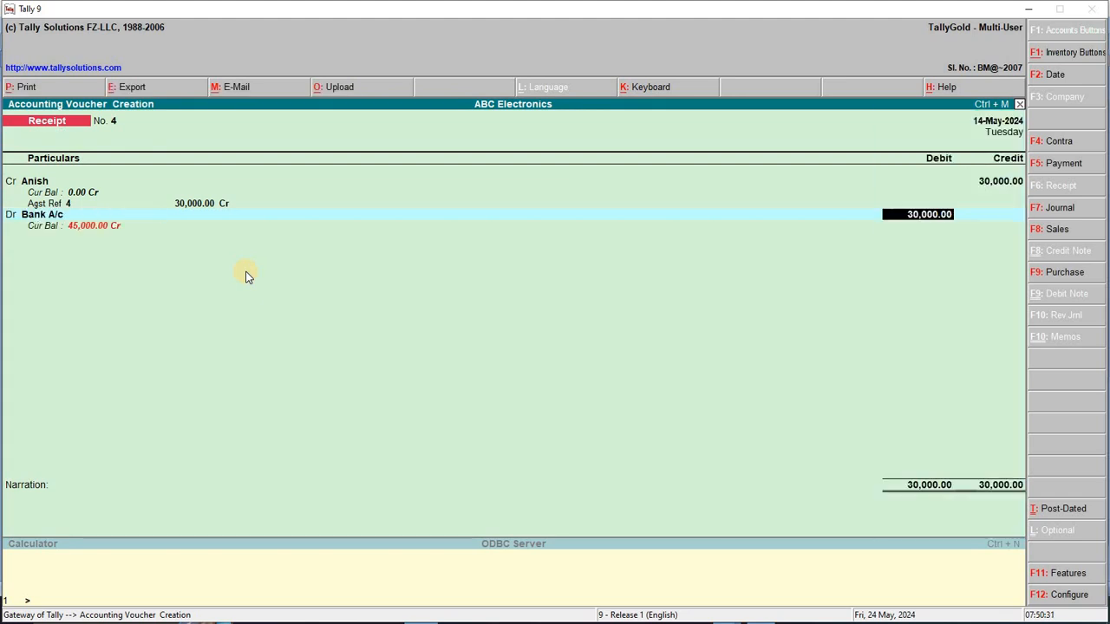
pyautogui.press('Return')
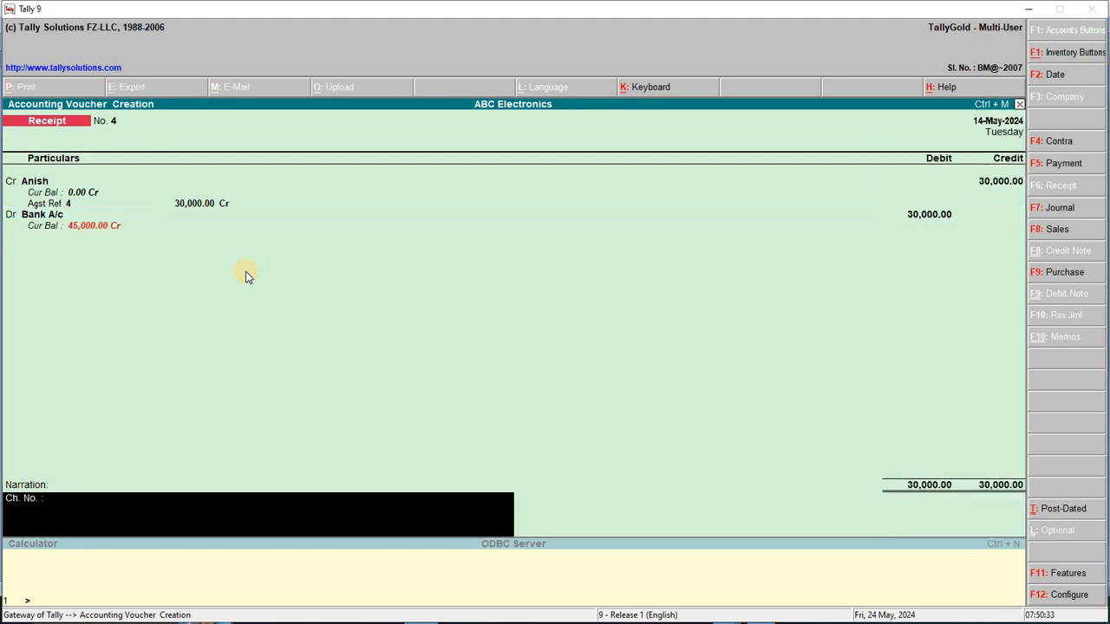
pyautogui.write('521215')
pyautogui.hotkey('alt', 'Tab')
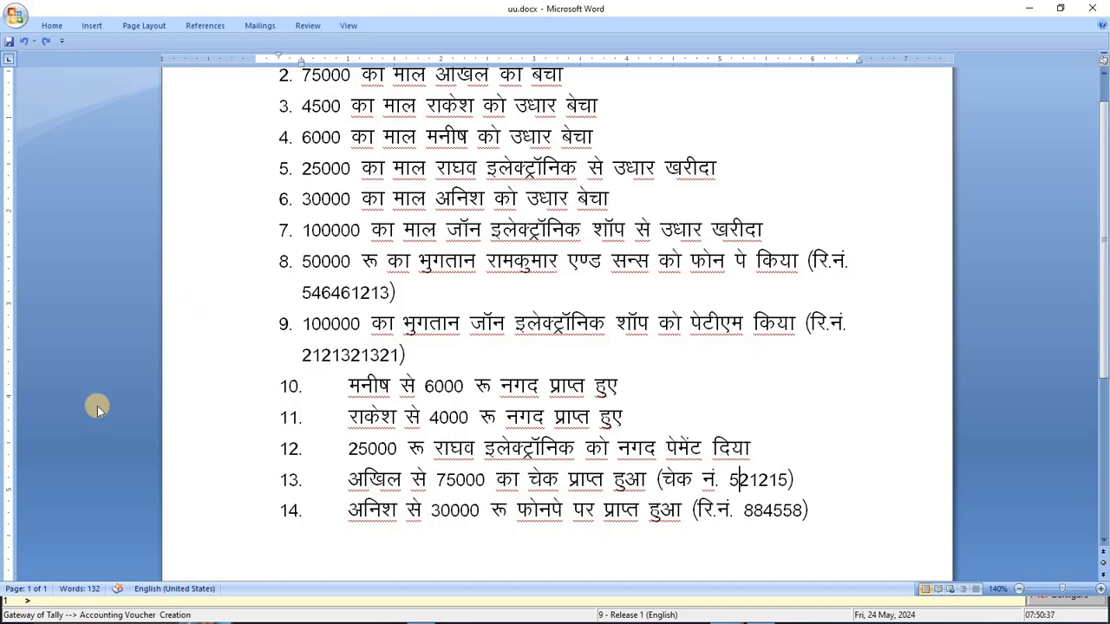
pyautogui.hotkey('alt', 'Tab')
pyautogui.write('phon')
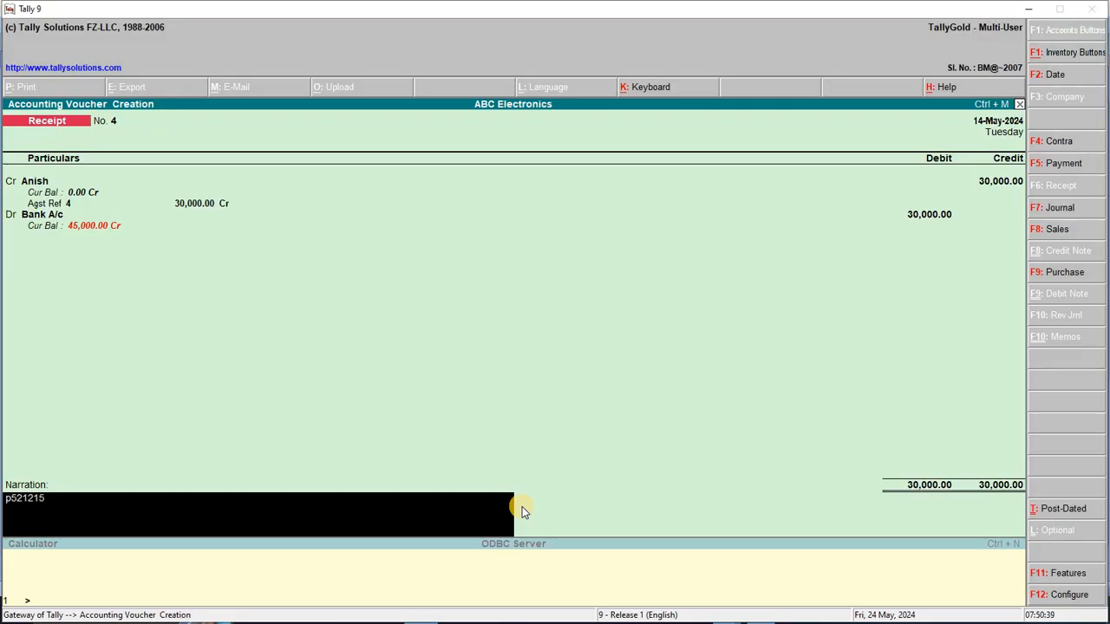
pyautogui.write('e pay ref ')
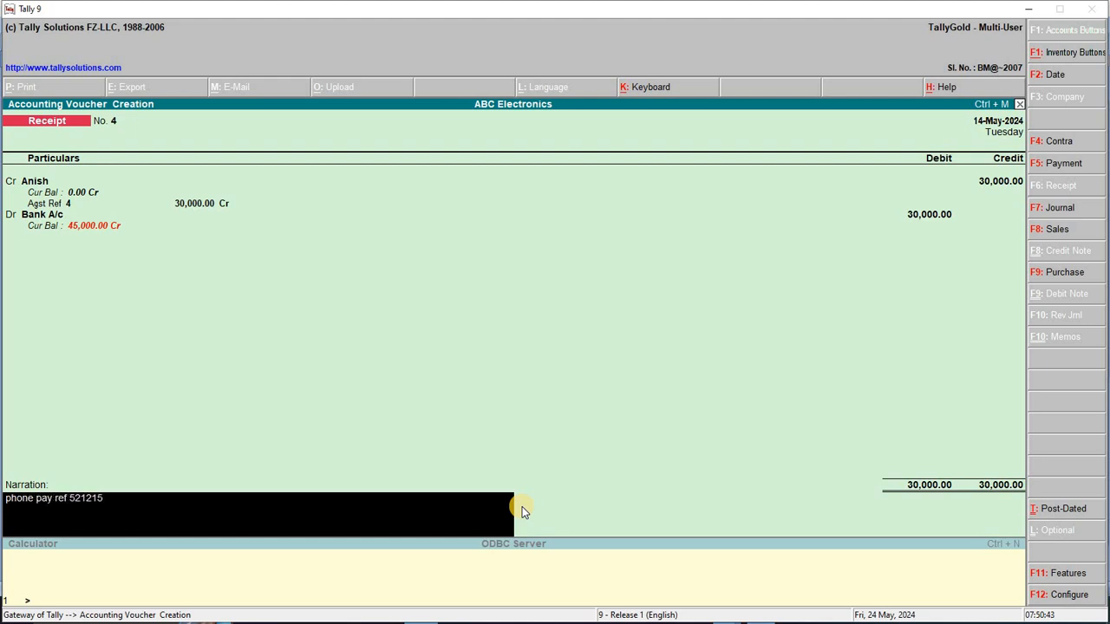
pyautogui.write('no .')
pyautogui.press('Return')
pyautogui.press('Return')
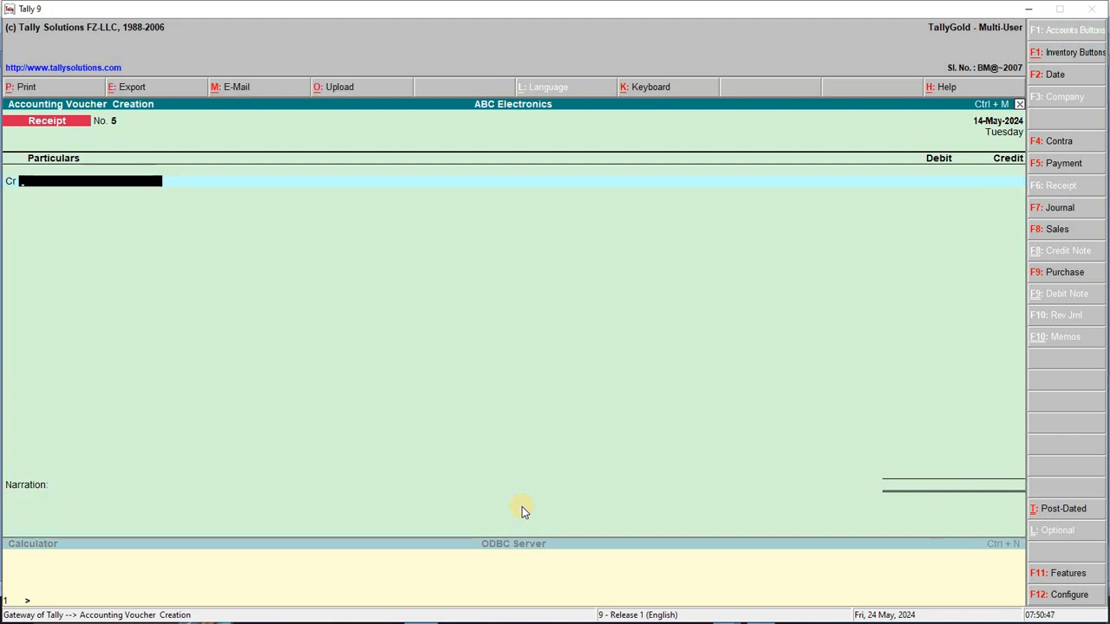
# Leave the blank receipt voucher and return to Gateway of Tally
pyautogui.press('Escape')
pyautogui.press('y')
pyautogui.press('Escape')
# Open the Day Book from Display and set its period to start on 1-5-2024
pyautogui.press('n')
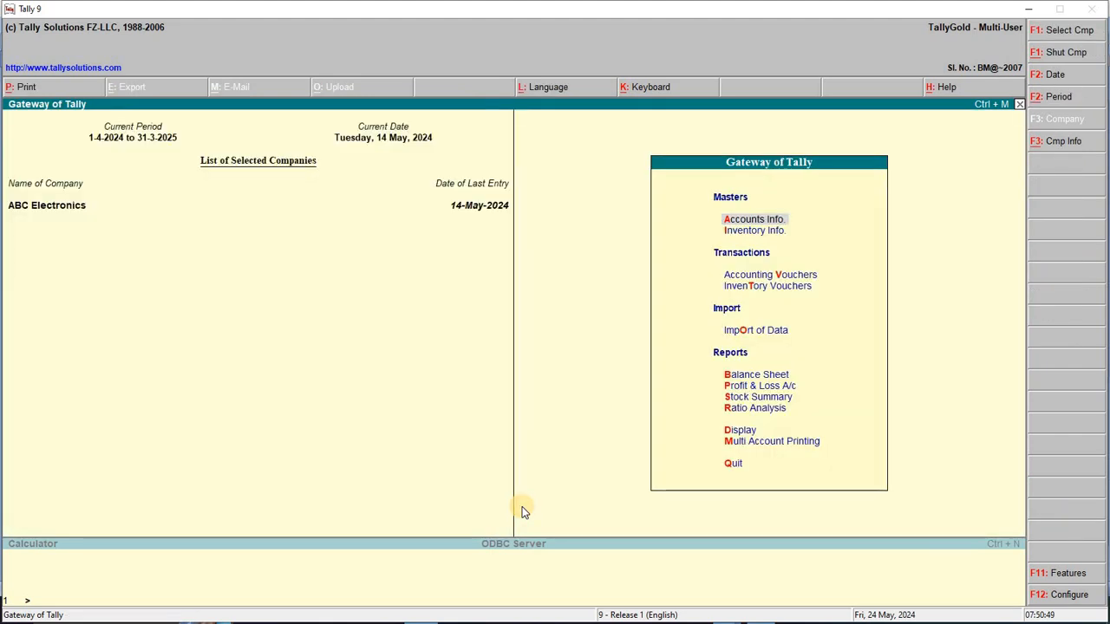
pyautogui.press('Down')
pyautogui.press('Down')
pyautogui.press('Down')
pyautogui.press('Down')
pyautogui.press('Down')
pyautogui.press('Down')
pyautogui.press('Down')
pyautogui.press('Down')
pyautogui.press('Down')
pyautogui.press('Down')
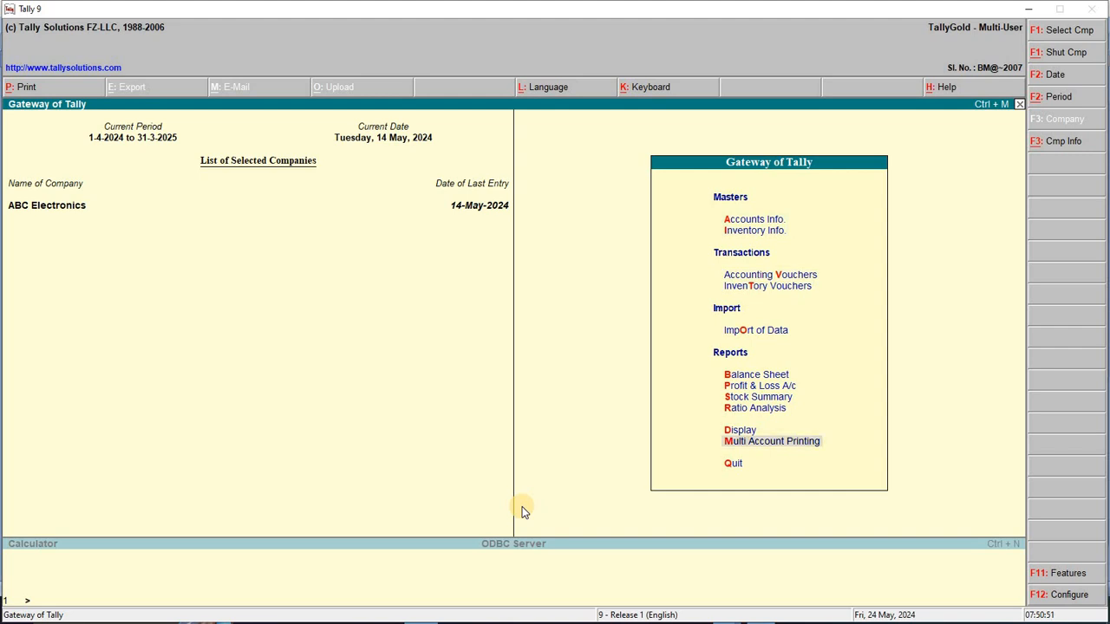
pyautogui.press('Up')
pyautogui.press('Return')
pyautogui.press('Down')
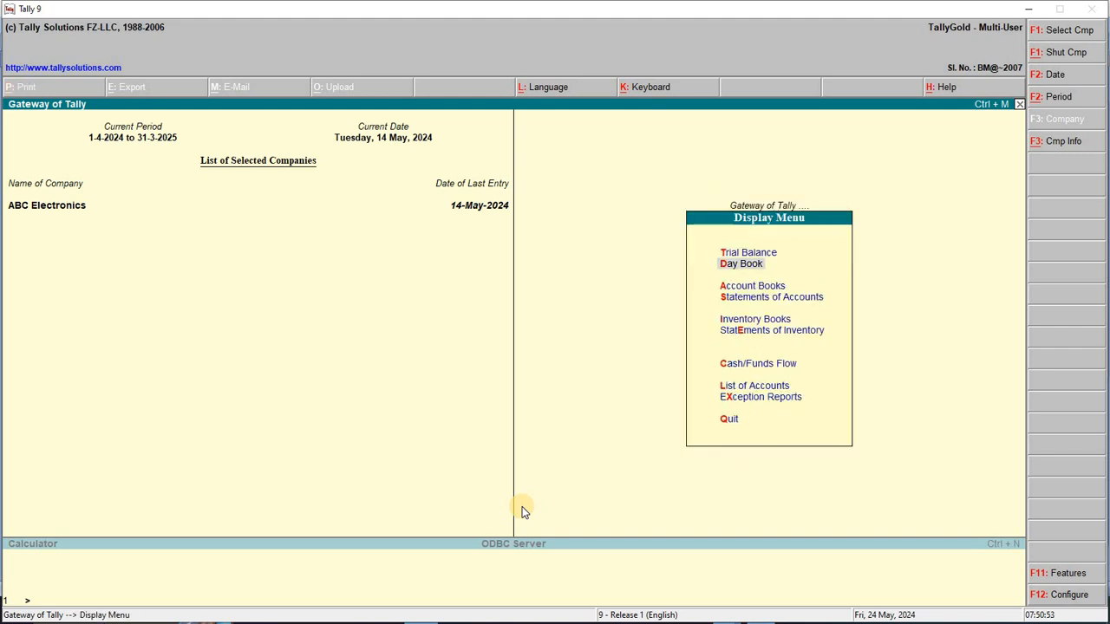
pyautogui.press('Return')
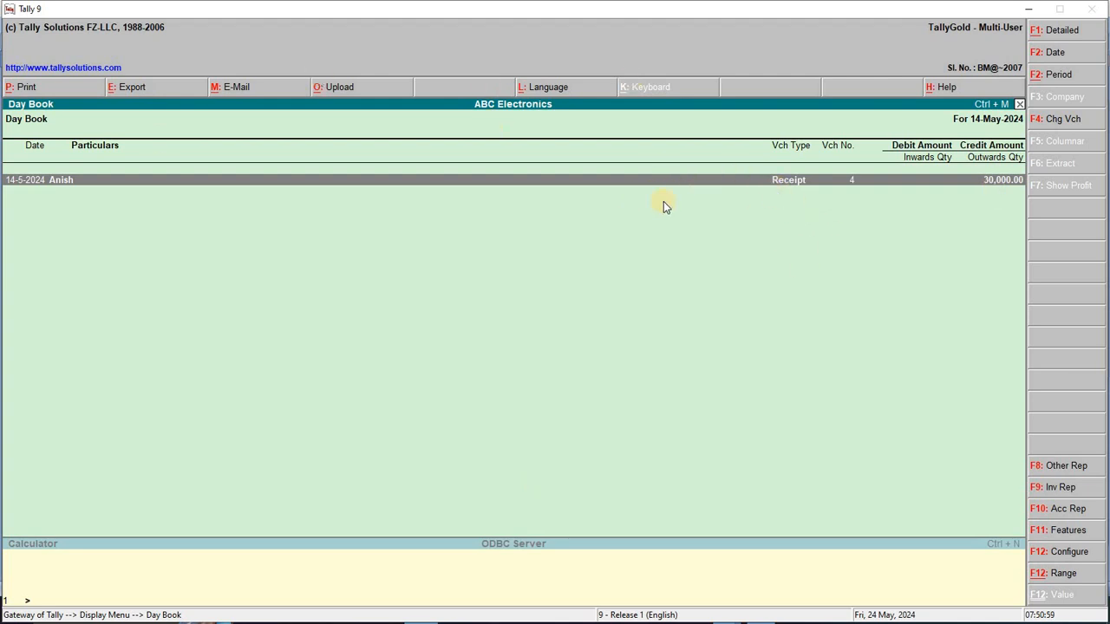
pyautogui.click(1069, 76)
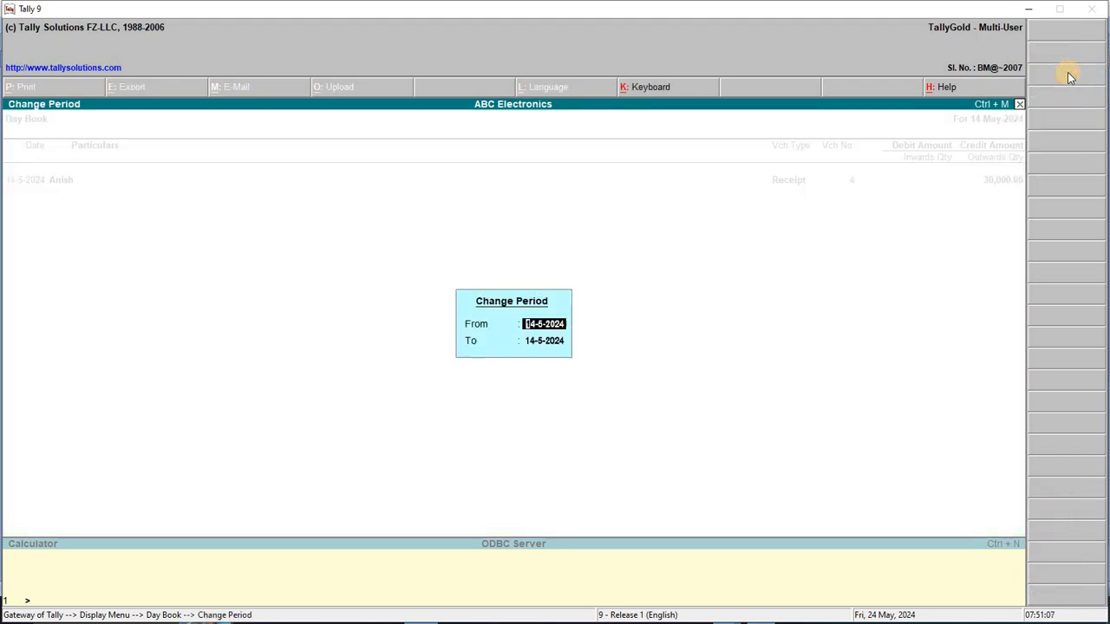
pyautogui.write('1')
pyautogui.press('Return')
pyautogui.press('Return')
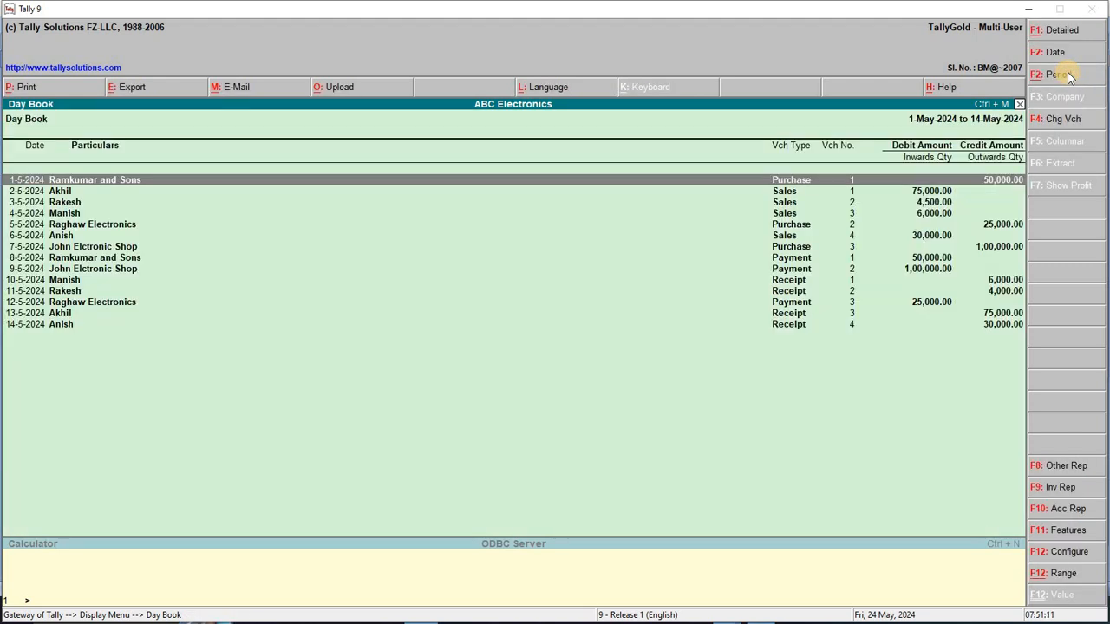
pyautogui.hotkey('alt', 'Tab')
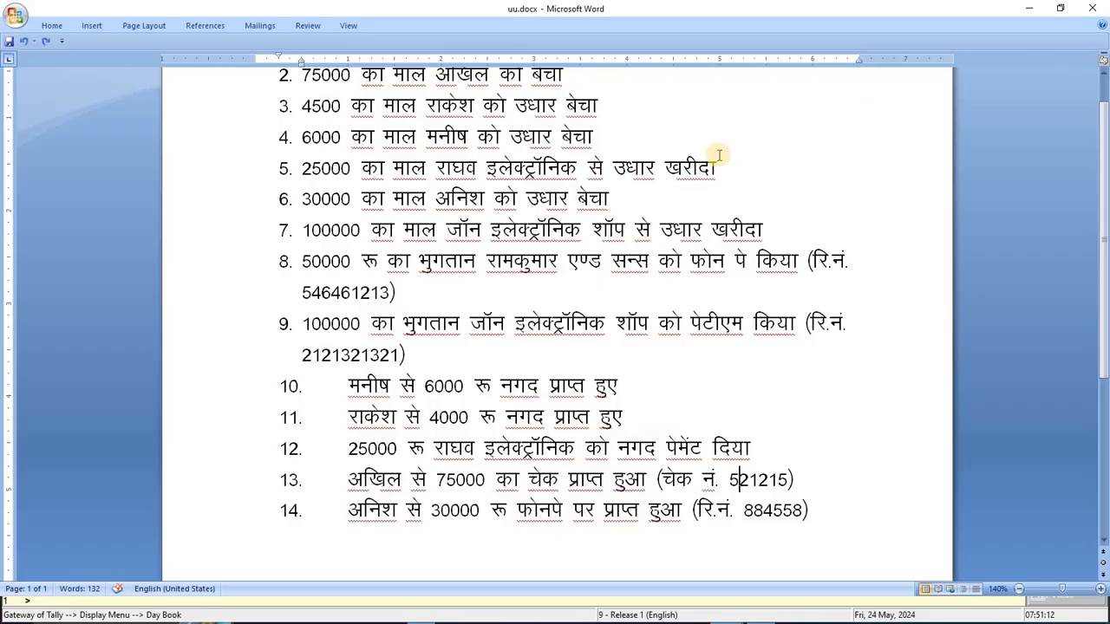
# Check item 8's reference number in the Word list, then return to the Day Book
pyautogui.doubleClick(346, 297)
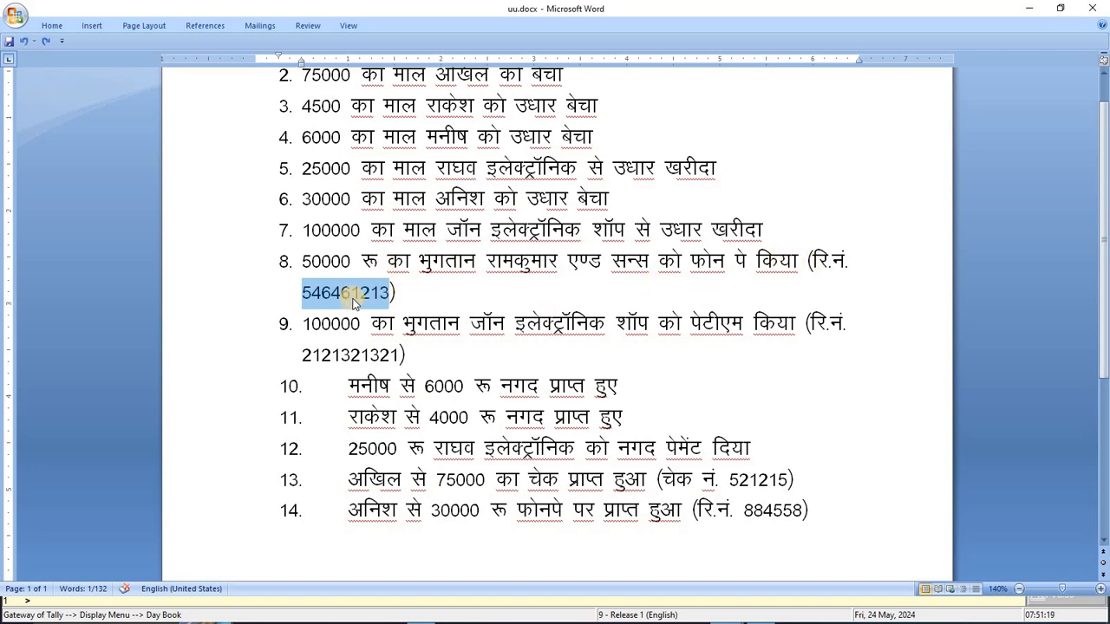
pyautogui.hotkey('alt', 'Tab')
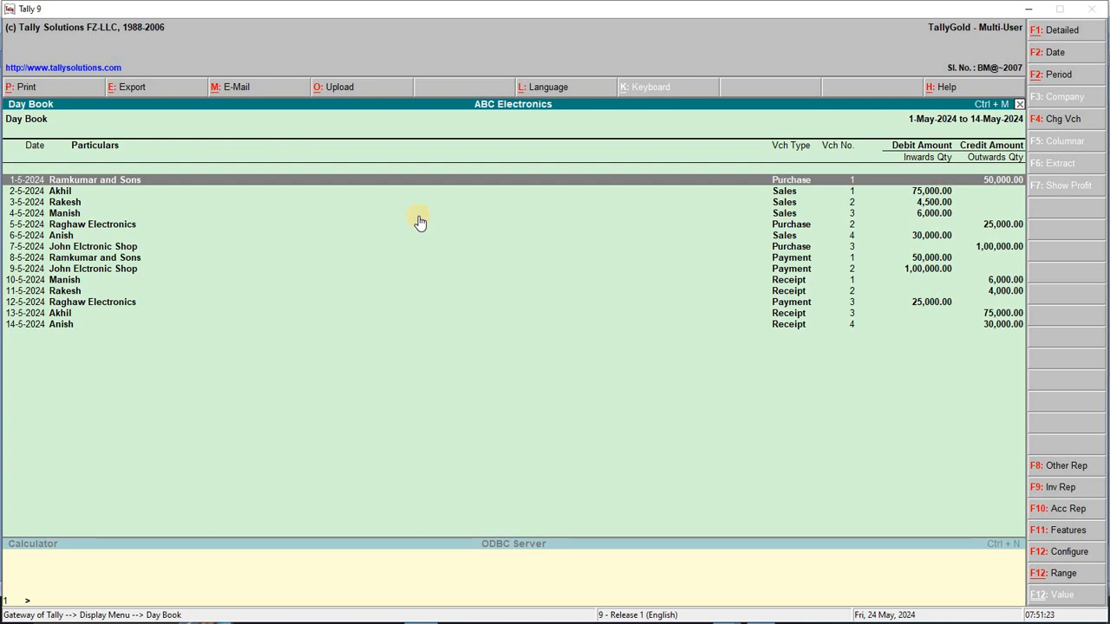
# Open the Day Book range filter and choose voucher Narration as the filter field
pyautogui.press('F4')
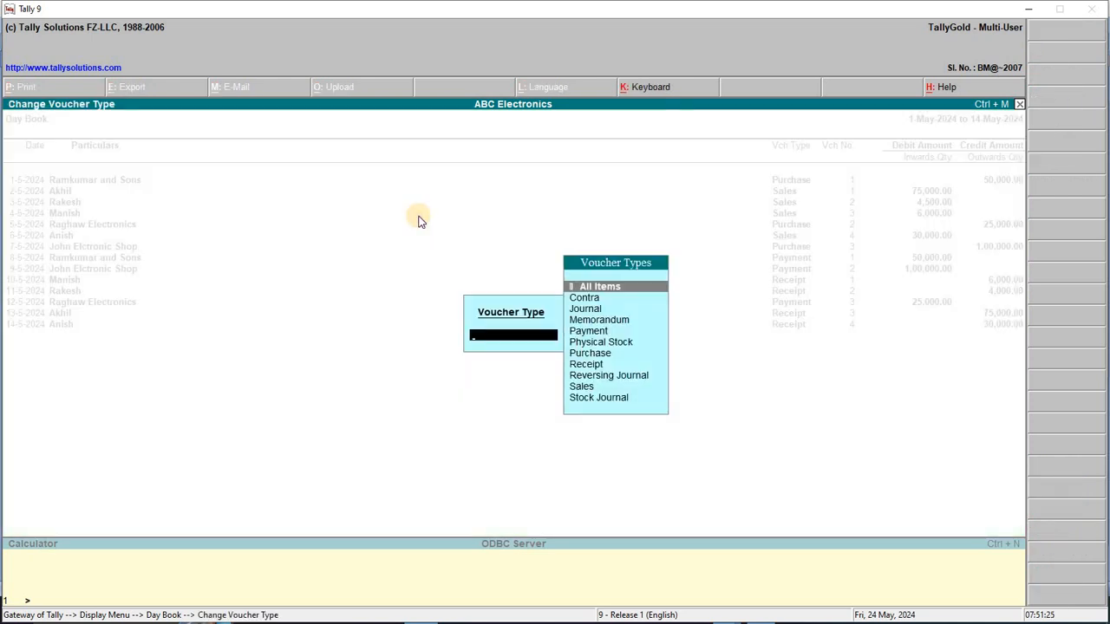
pyautogui.press('Escape')
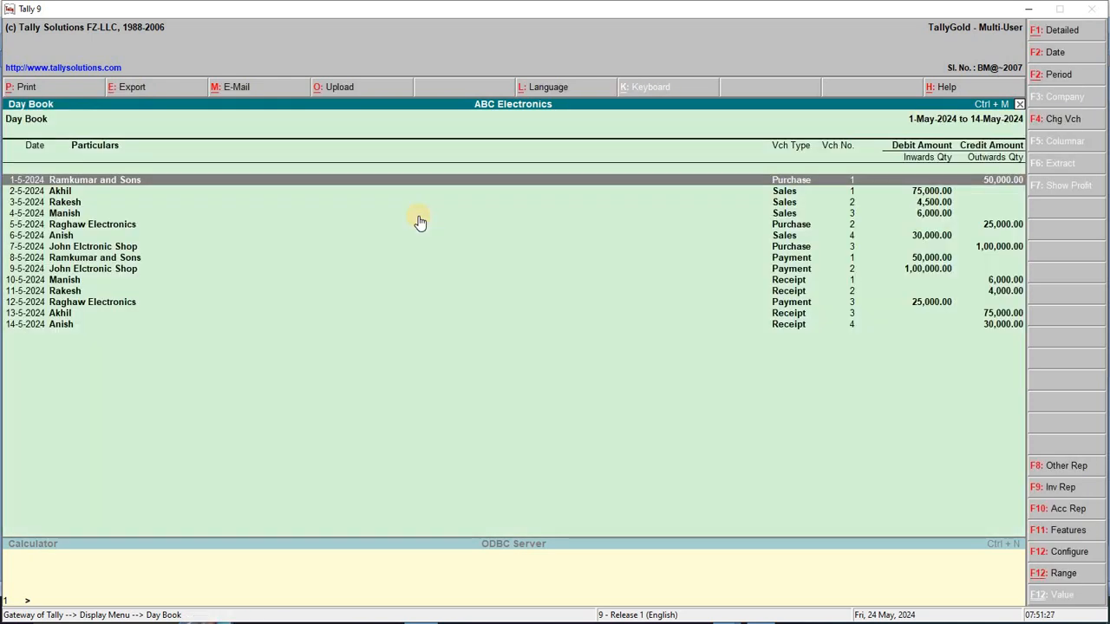
pyautogui.hotkey('alt', 'F12')
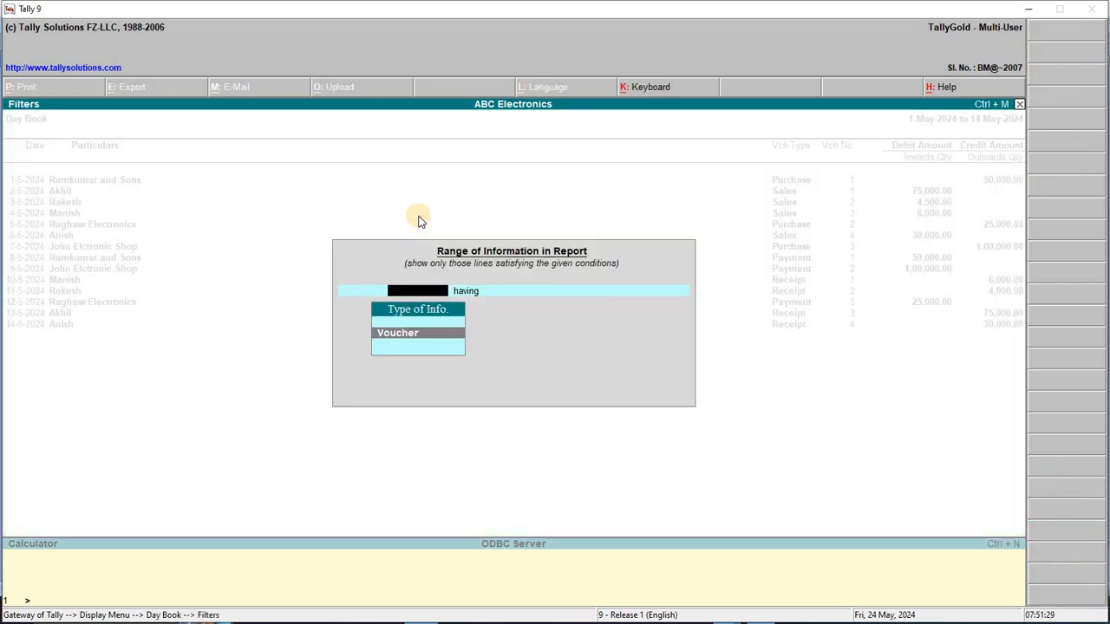
pyautogui.press('Escape')
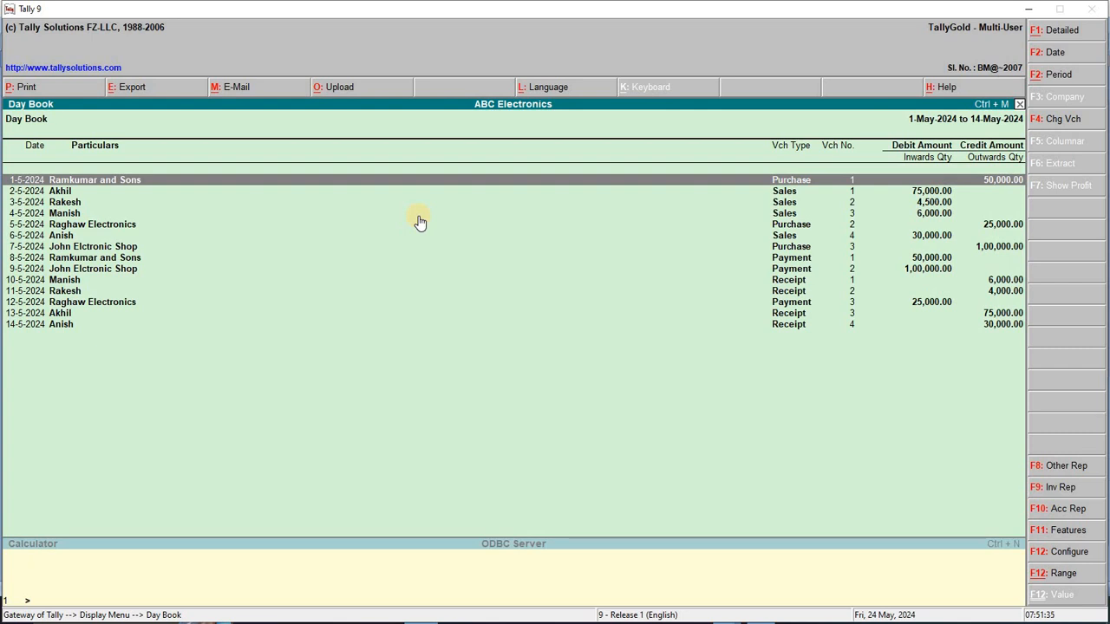
pyautogui.hotkey('alt', 'F12')
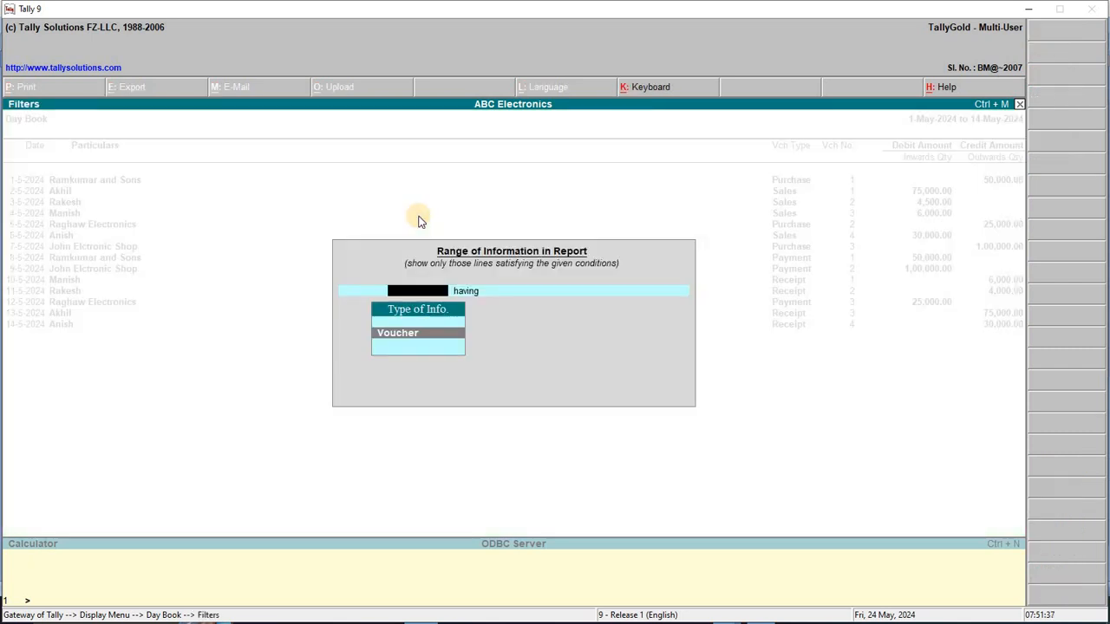
pyautogui.press('Return')
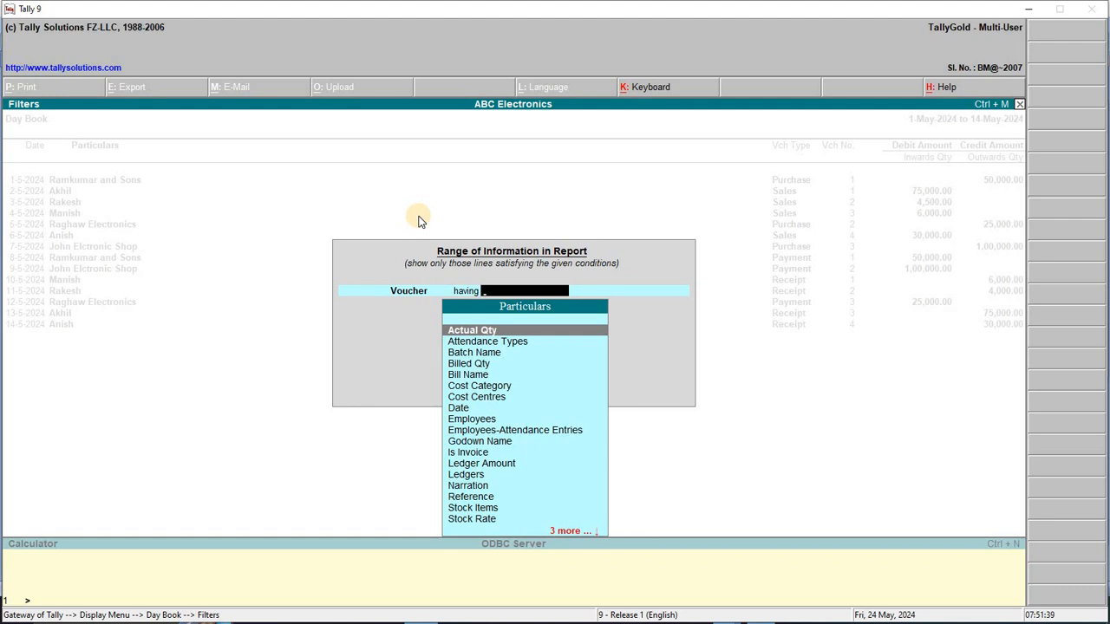
pyautogui.press('Down')
pyautogui.press('Down')
pyautogui.press('Down')
pyautogui.press('Down')
pyautogui.press('Down')
pyautogui.press('Down')
pyautogui.press('Down')
pyautogui.press('Down')
pyautogui.press('Up')
pyautogui.press('Up')
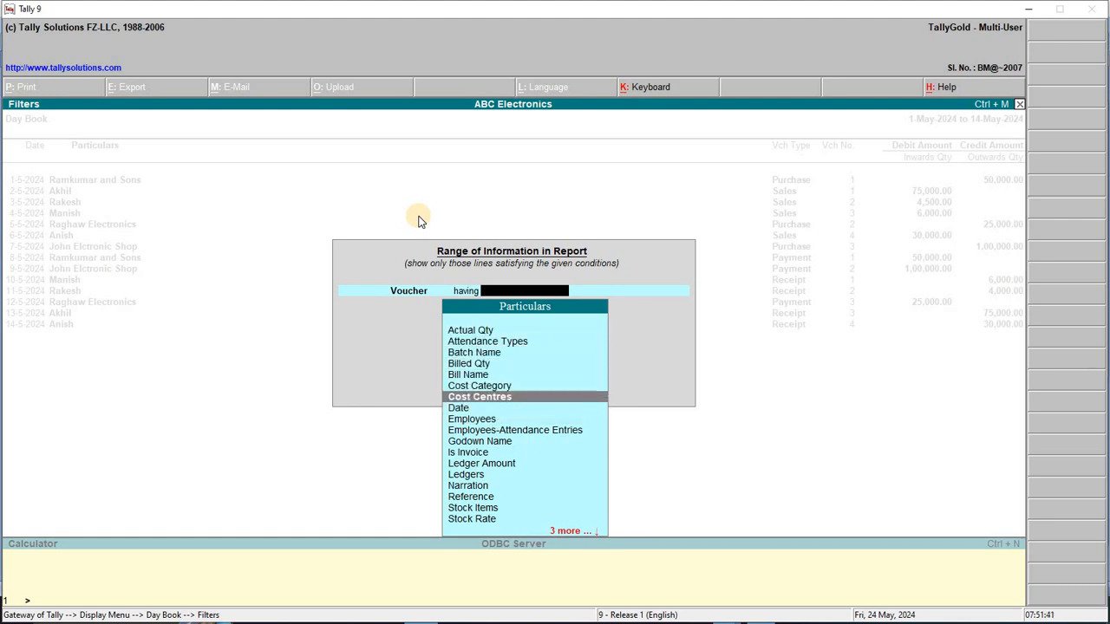
pyautogui.press('Down')
pyautogui.press('Down')
pyautogui.press('Down')
pyautogui.press('Down')
pyautogui.press('Down')
pyautogui.press('Down')
pyautogui.press('Down')
pyautogui.press('Down')
pyautogui.press('Return')
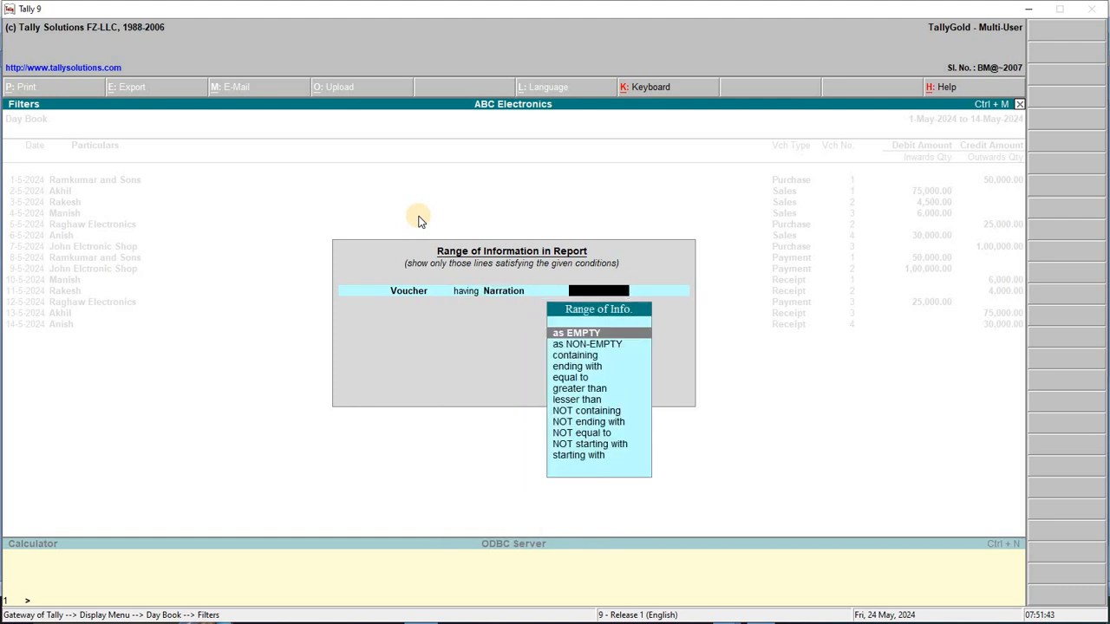
# Filter for narrations containing the phone-pay reference number and apply it
pyautogui.press('Down')
pyautogui.press('Down')
pyautogui.press('Down')
pyautogui.press('Down')
pyautogui.press('Up')
pyautogui.press('Up')
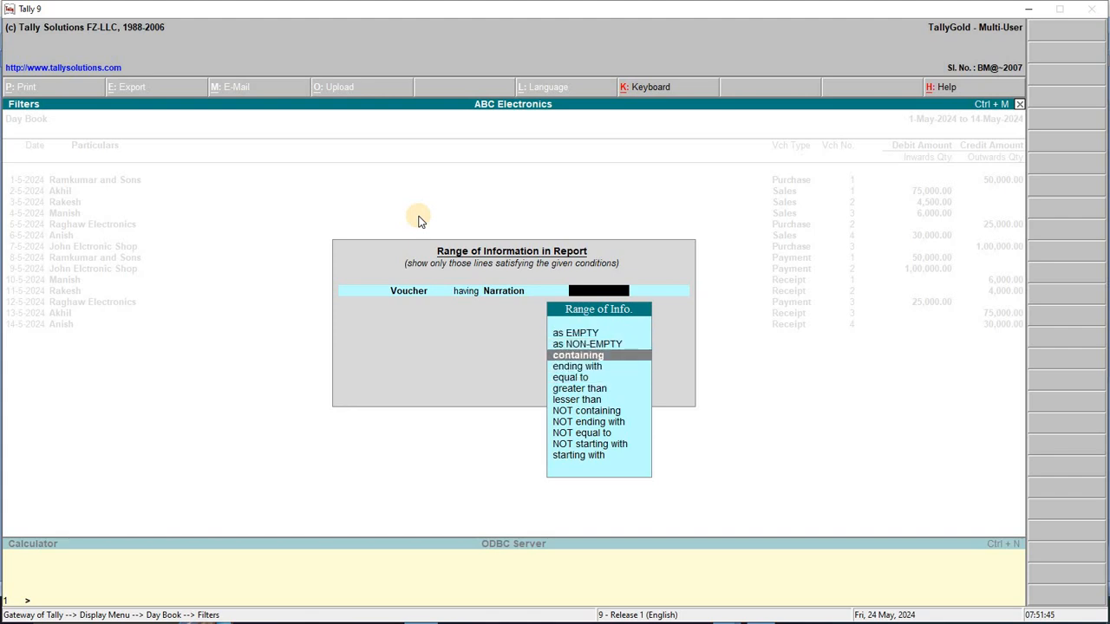
pyautogui.press('Return')
pyautogui.write('546461213')
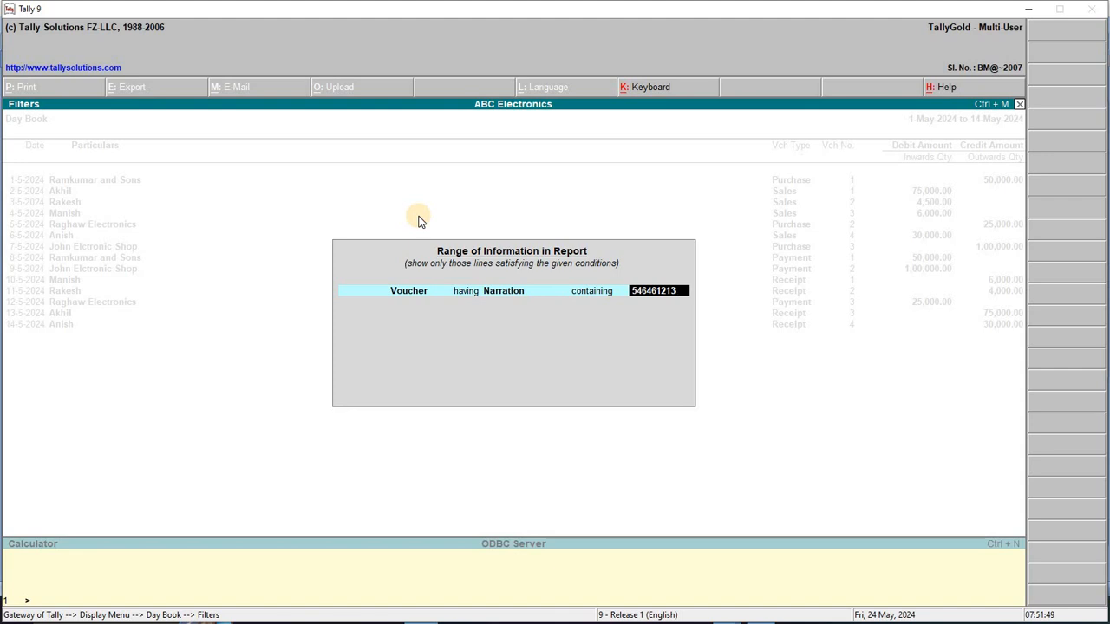
pyautogui.press('Return')
pyautogui.press('Return')
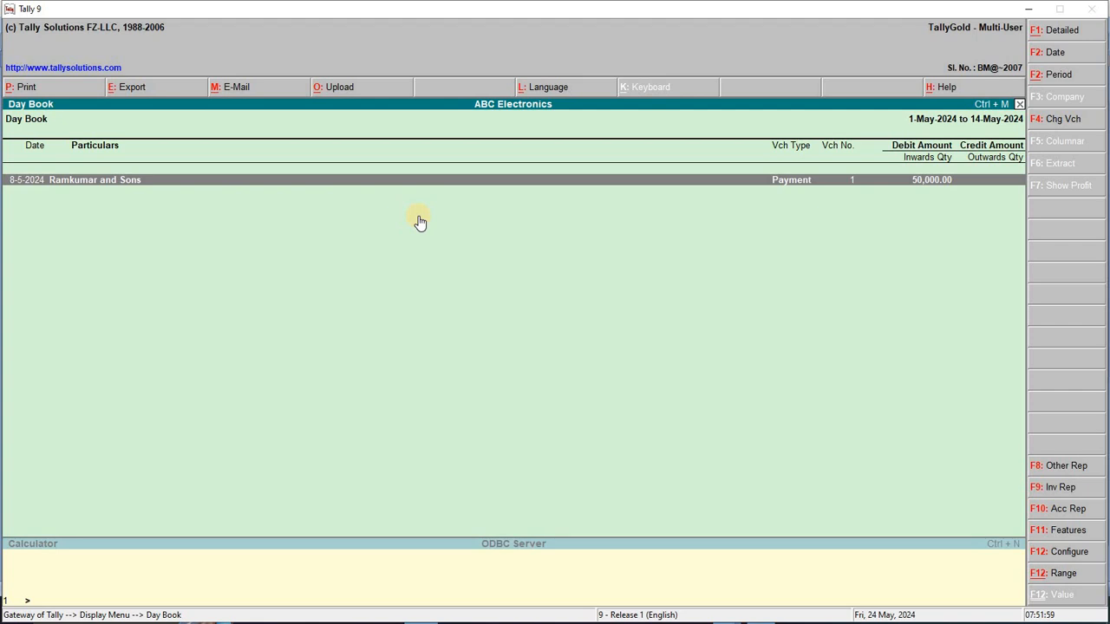
# Open the matching Payment 1 voucher to Ramkumar and Sons, then return to the Day Book
pyautogui.press('Return')
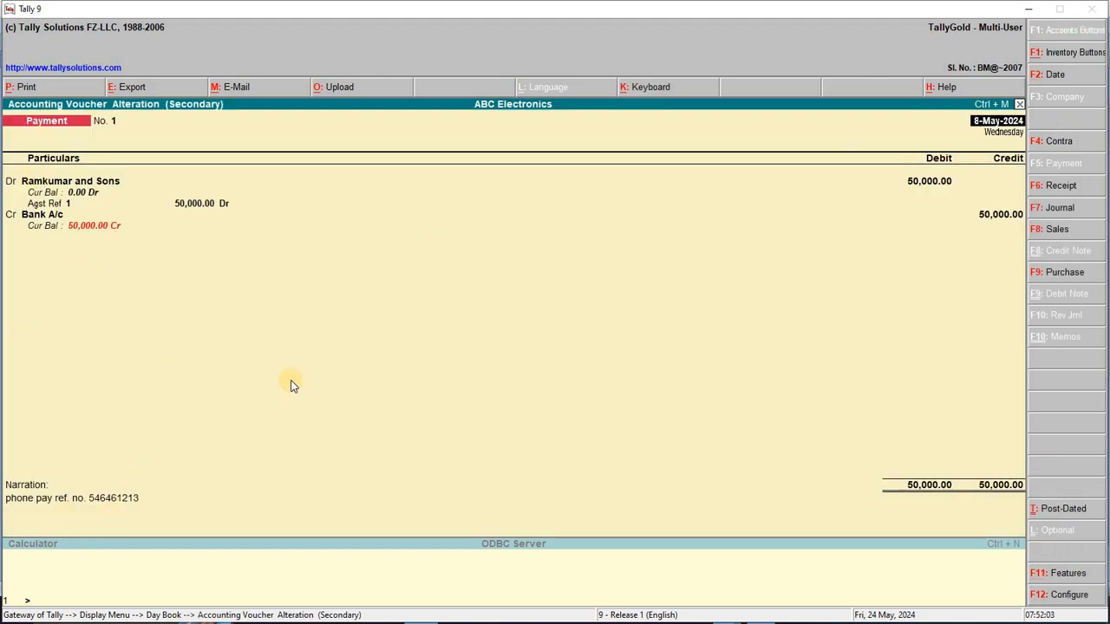
pyautogui.press('Escape')
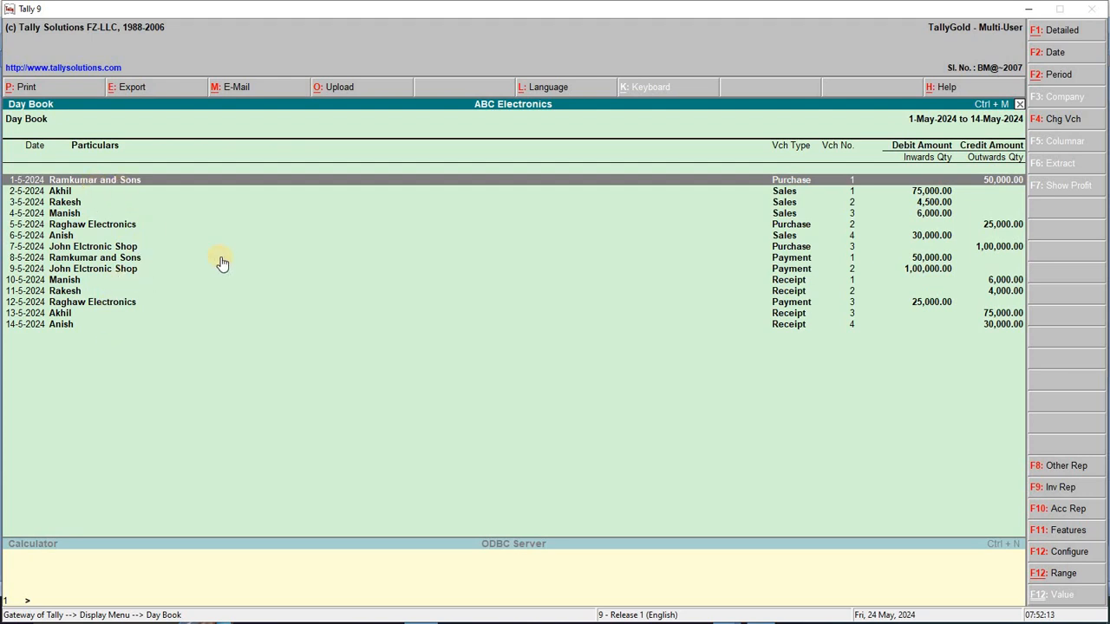
# Turn on Show Narrations in the Day Book configuration
pyautogui.press('F12')
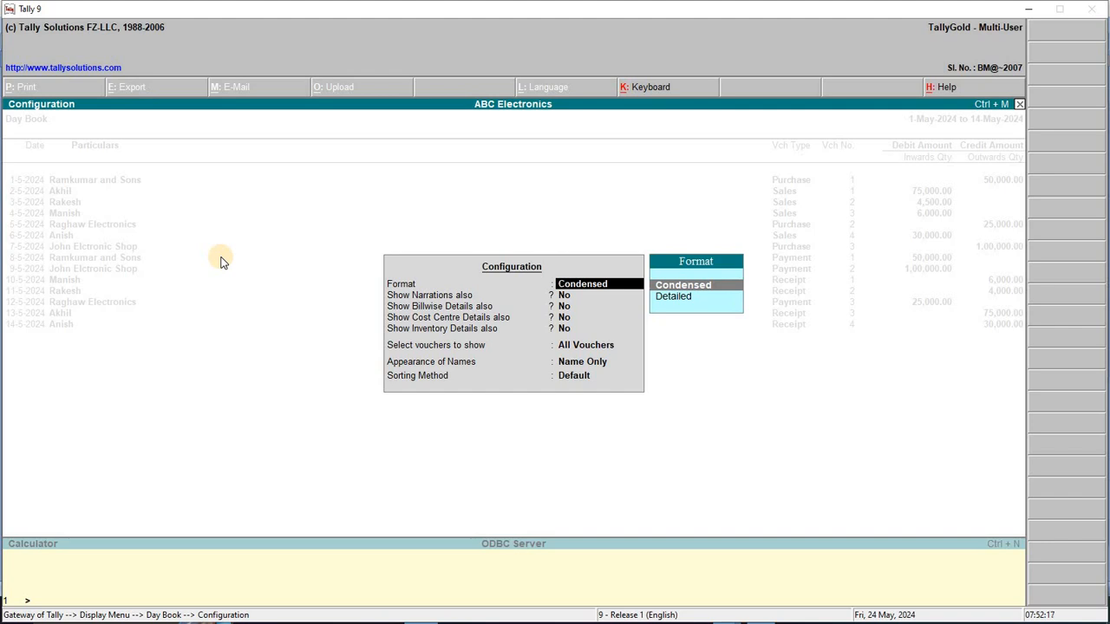
pyautogui.press('Down')
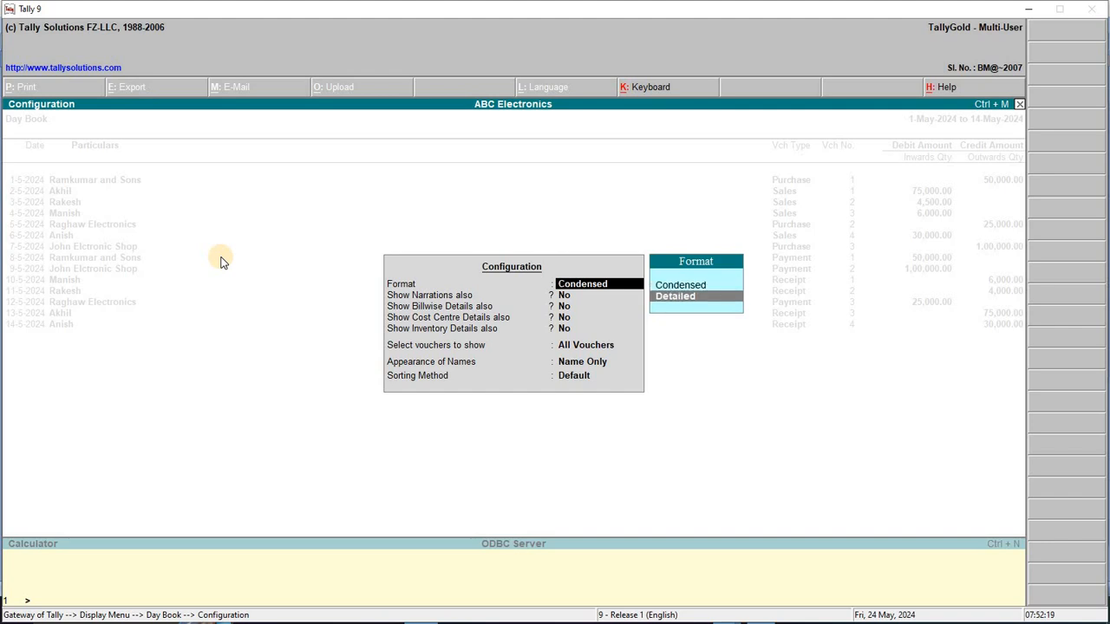
pyautogui.press('Up')
pyautogui.press('Return')
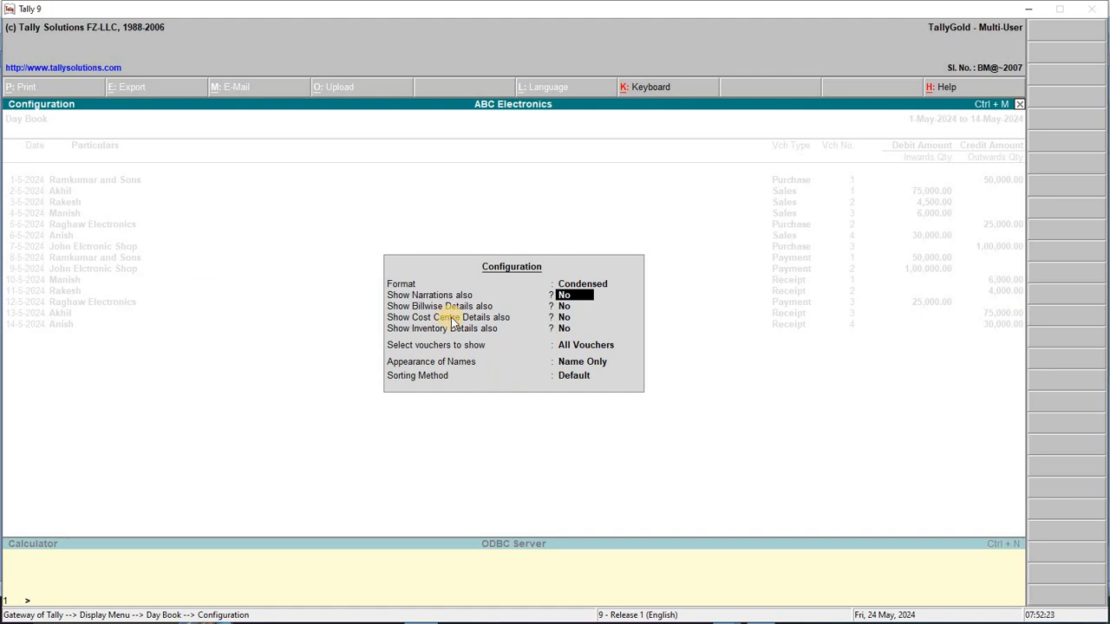
pyautogui.press('y')
pyautogui.press('Return')
pyautogui.press('Return')
pyautogui.press('Return')
pyautogui.press('Return')
pyautogui.press('Return')
pyautogui.press('Return')
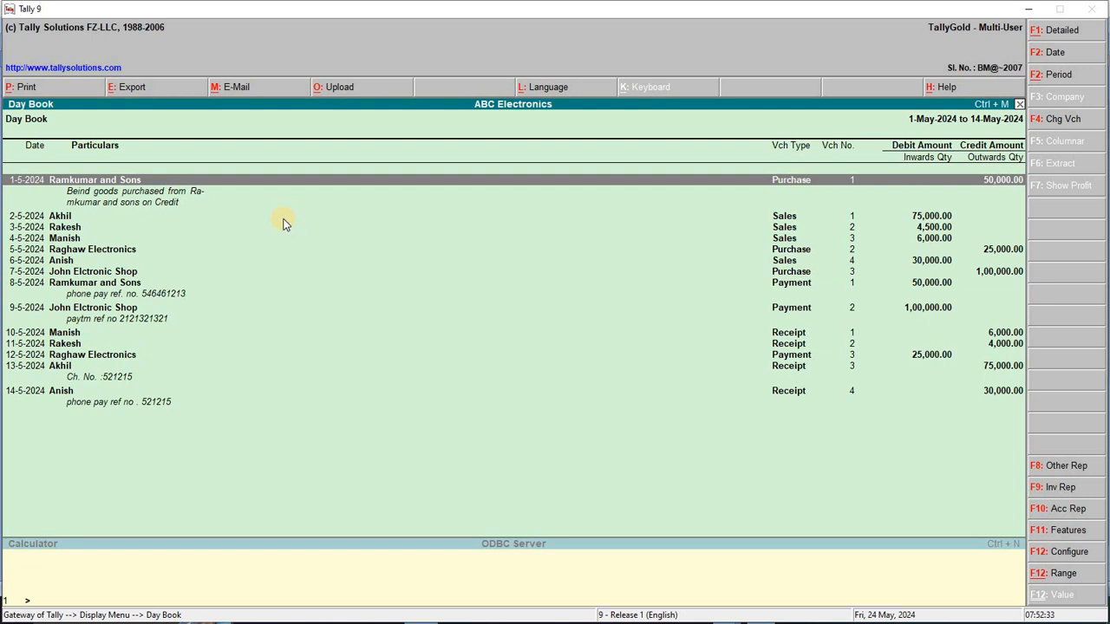
# Switch the Day Book format from Condensed to Detailed
pyautogui.press('F12')
pyautogui.press('Down')
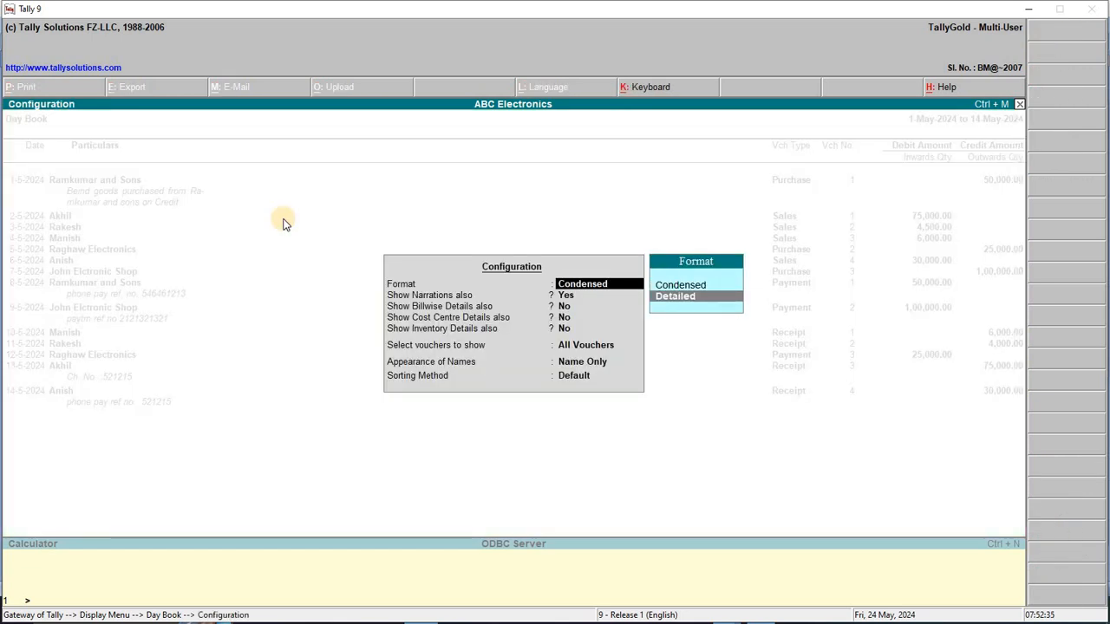
pyautogui.press('Return')
pyautogui.press('Return')
pyautogui.press('Return')
pyautogui.press('Return')
pyautogui.press('Return')
pyautogui.press('Return')
pyautogui.press('Return')
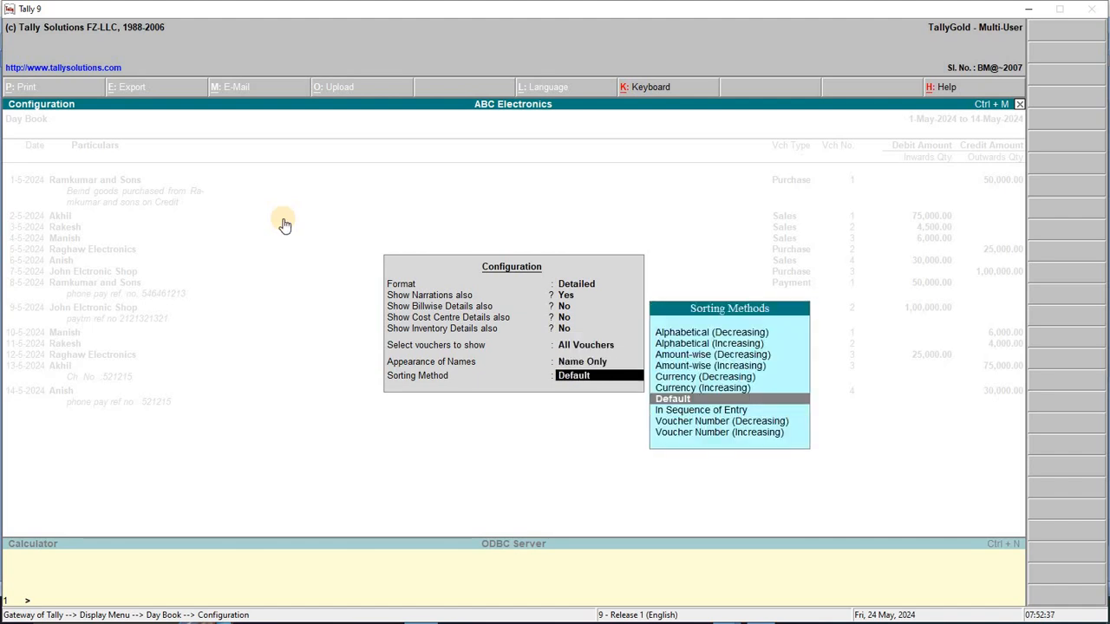
pyautogui.press('Return')
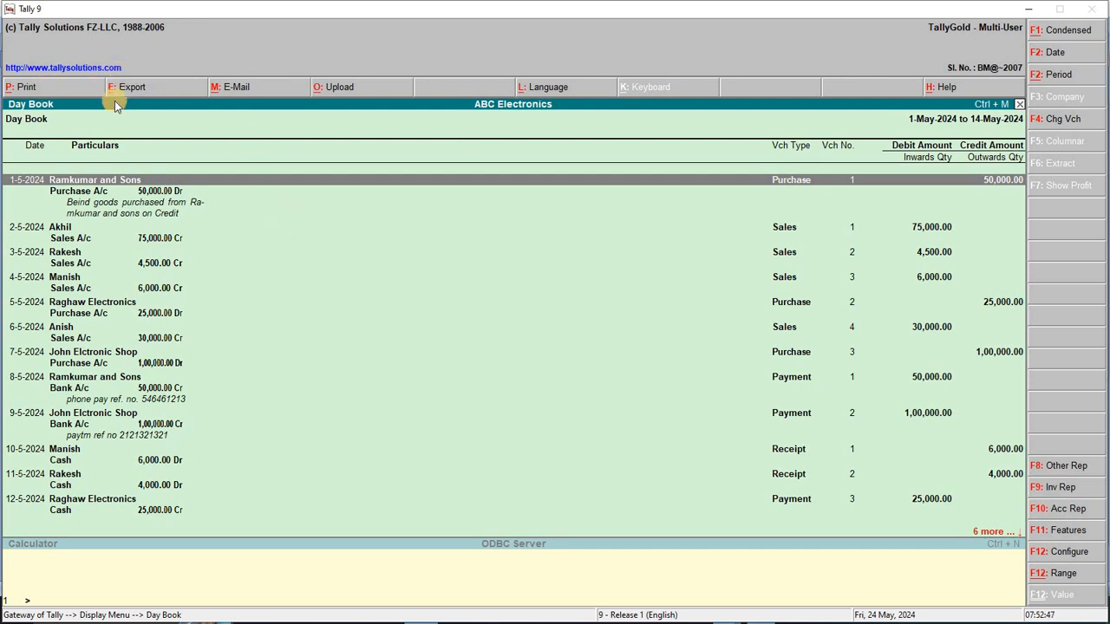
# Print-preview the detailed Day Book, zoom in and scroll the pages, then close the preview
pyautogui.click(66, 88)
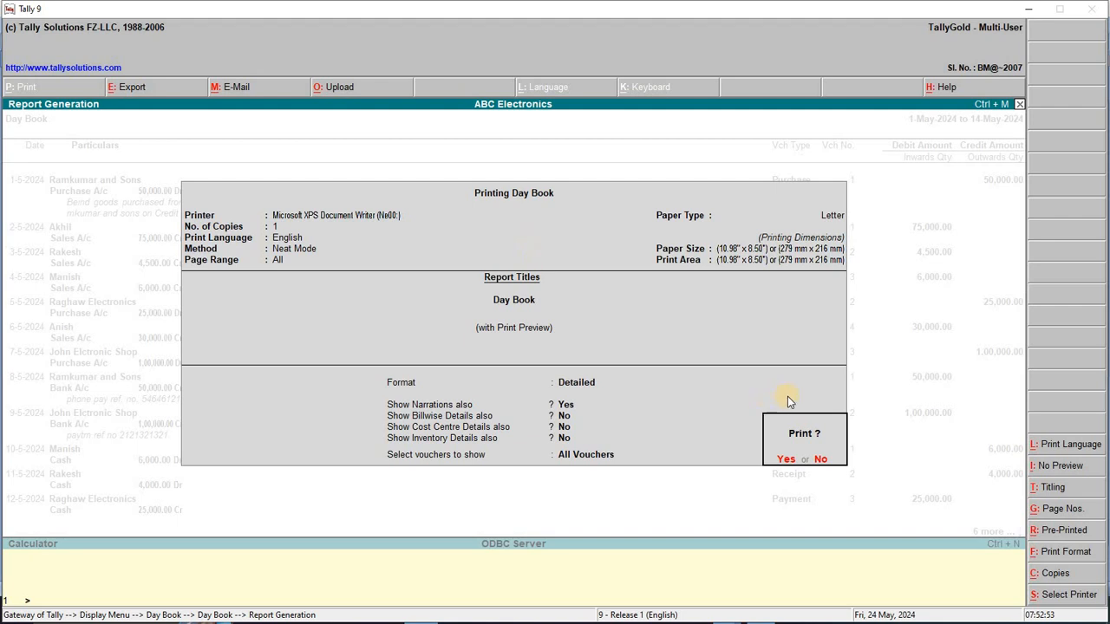
pyautogui.press('Return')
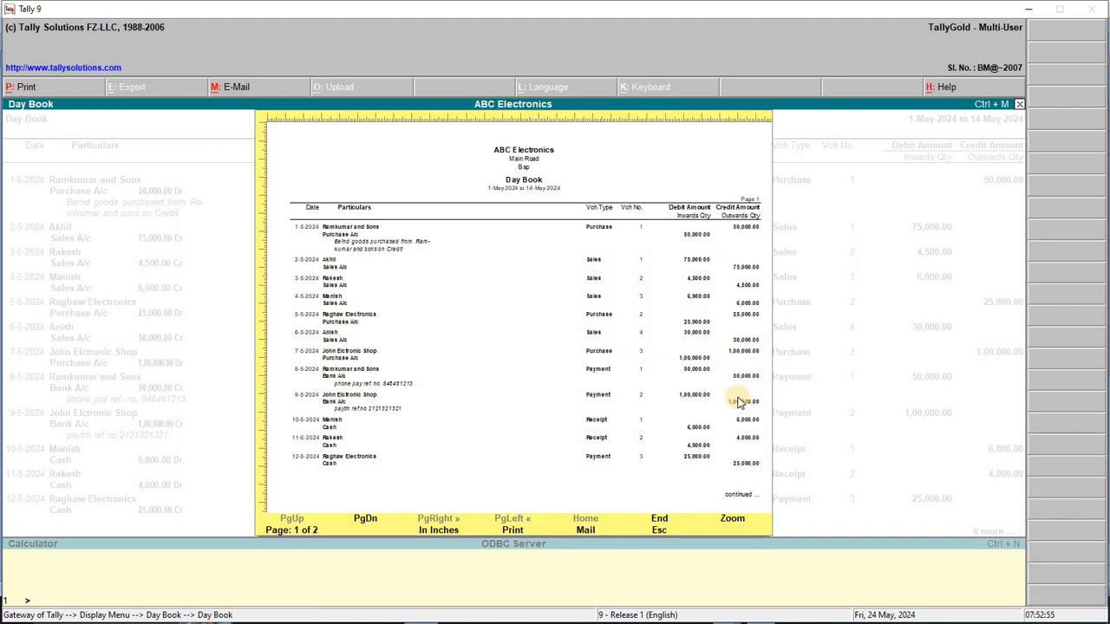
pyautogui.click(731, 521)
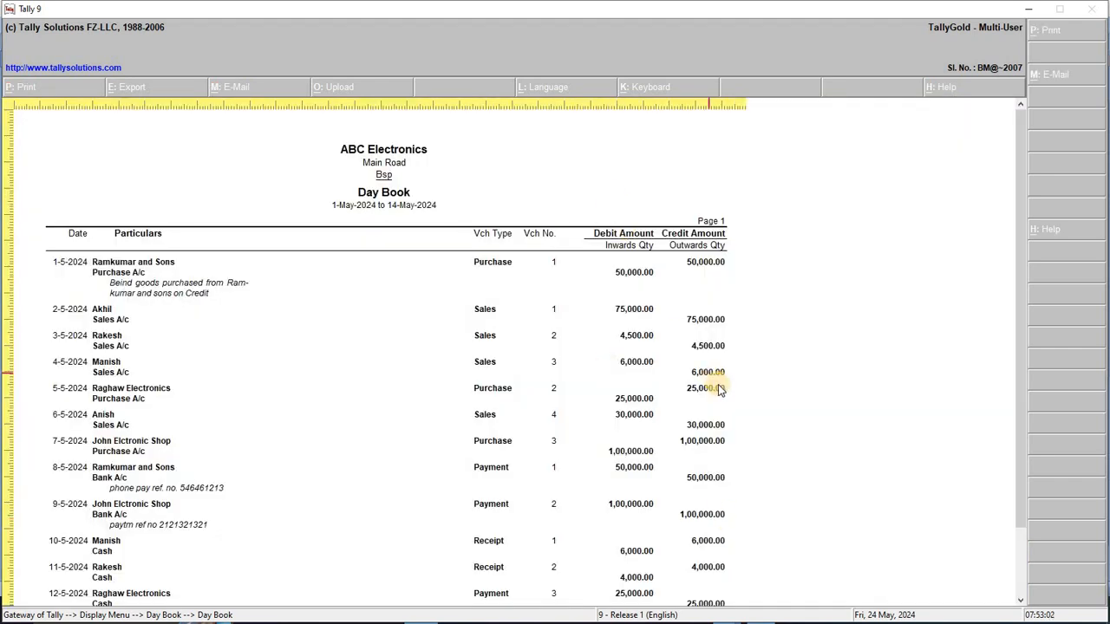
pyautogui.moveTo(1023, 303); pyautogui.dragTo(1028, 434)
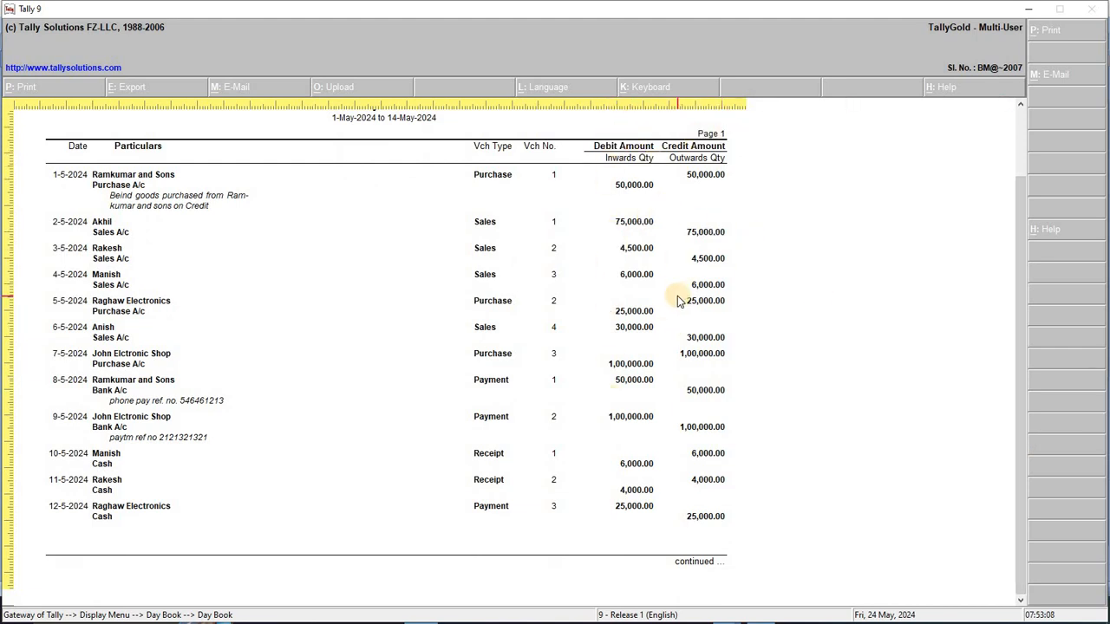
pyautogui.press('Escape')
pyautogui.press('Escape')
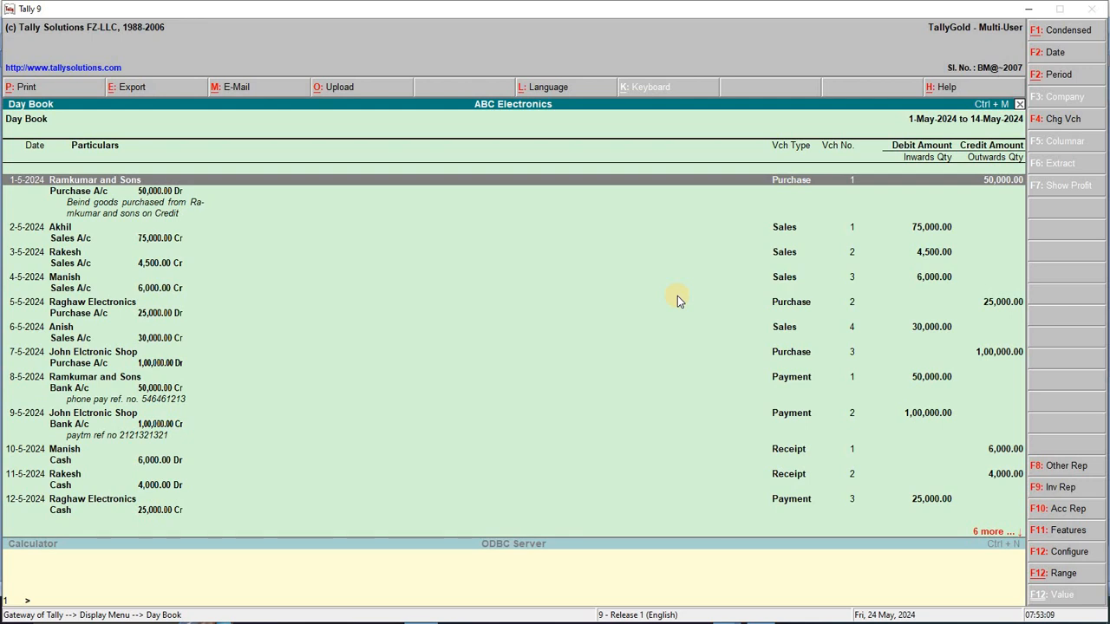
pyautogui.press('Escape')
pyautogui.press('Escape')
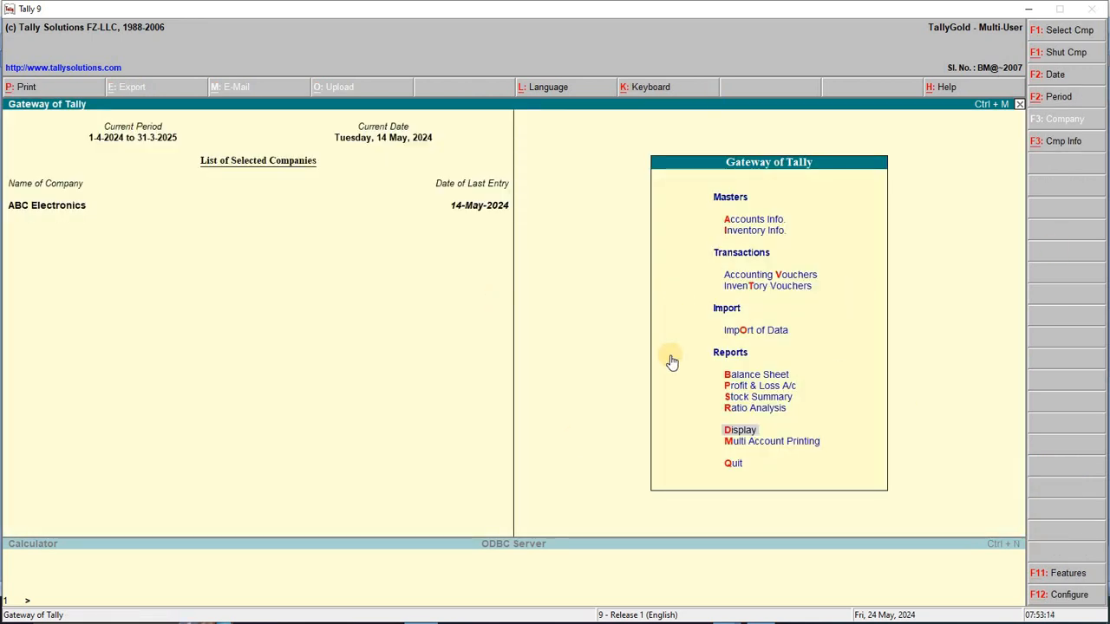
# Bring up uu.docx in Word and select all 14 transaction lines for review
pyautogui.hotkey('alt', 'Tab')
pyautogui.click(485, 205)
pyautogui.scroll(1, 510, 319)
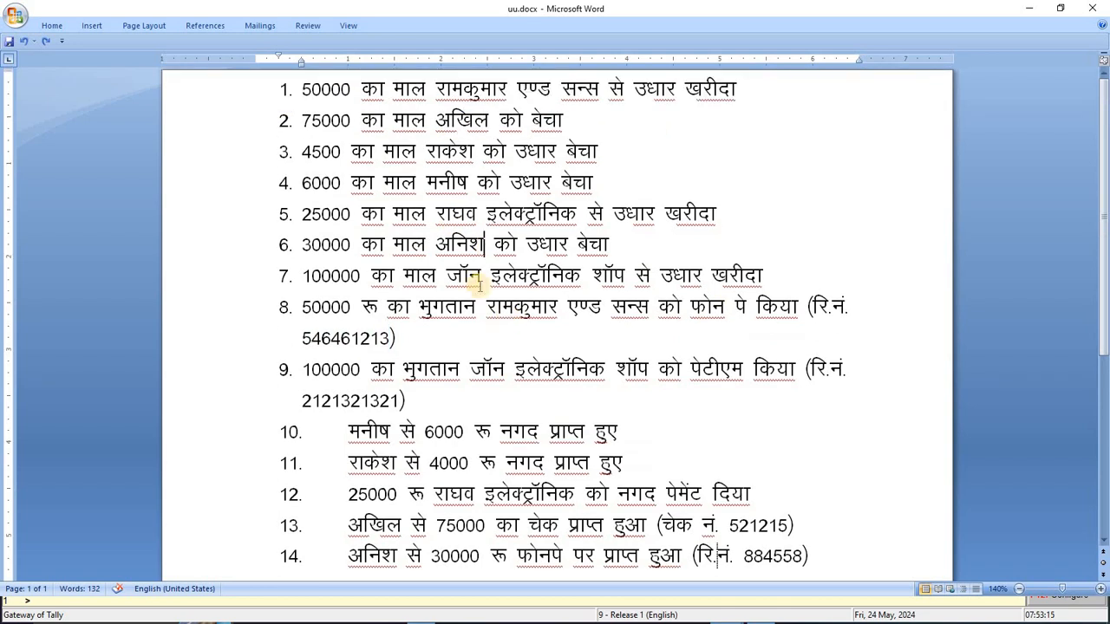
pyautogui.click(689, 428)
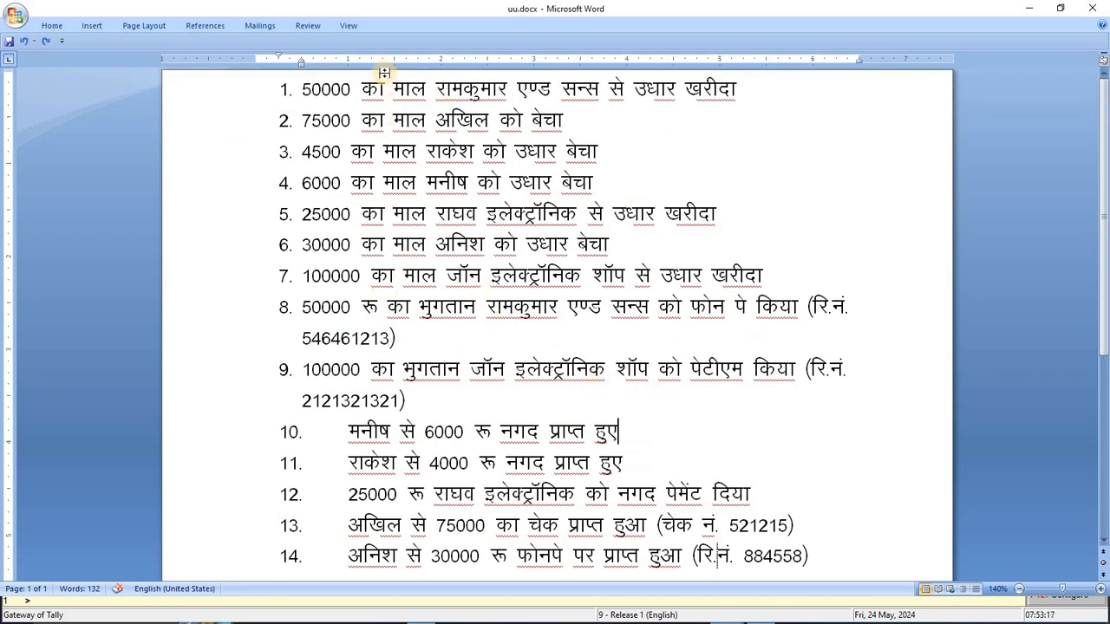
pyautogui.click(303, 88)
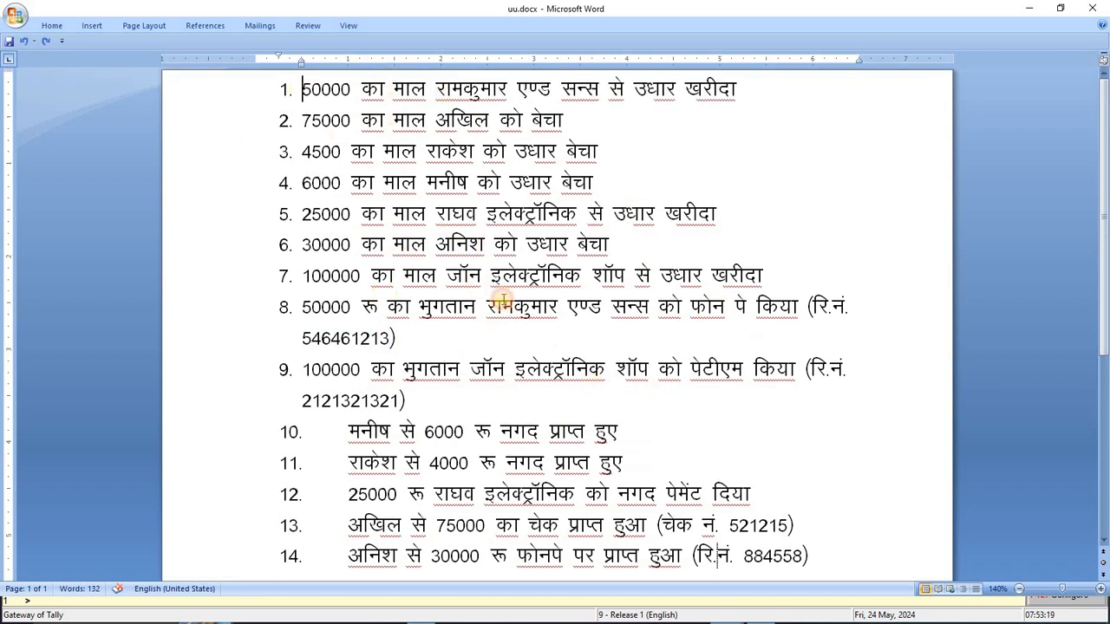
pyautogui.moveTo(502, 299); pyautogui.dragTo(791, 531)
pyautogui.click(778, 444)
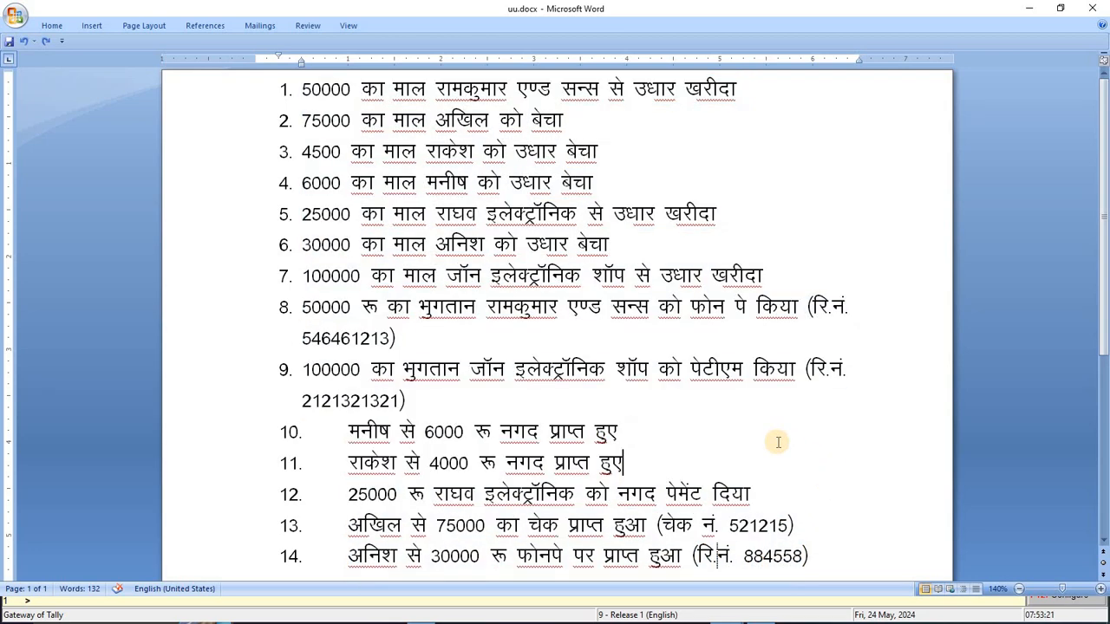